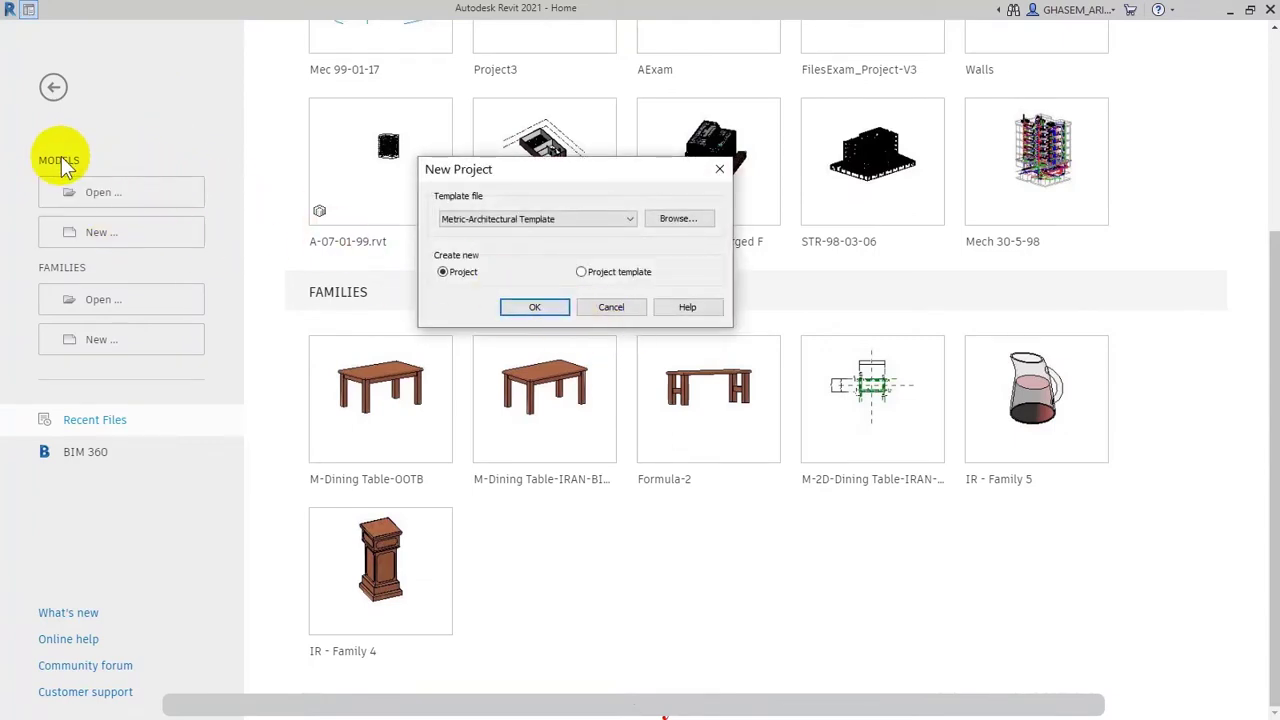
# Create a new project from the Metric-Architectural Template and set the height of new walls up to Level 2.
pyautogui.click(546, 312)
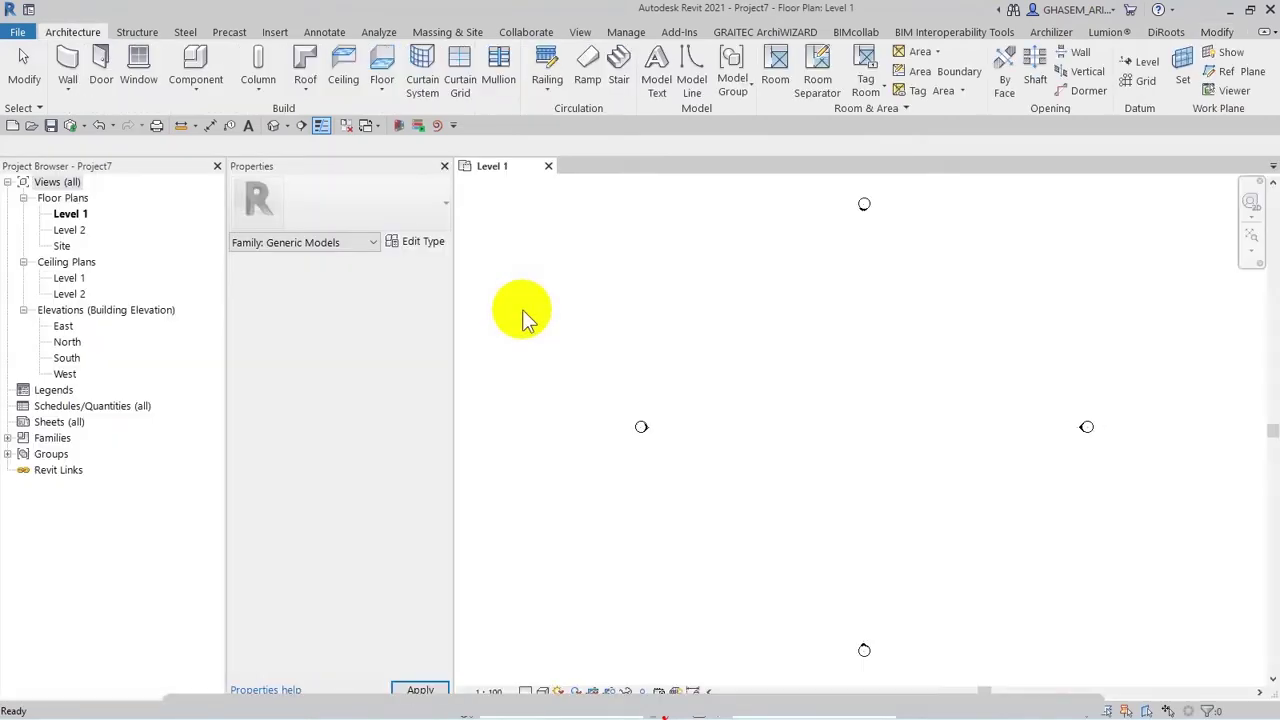
pyautogui.click(70, 64)
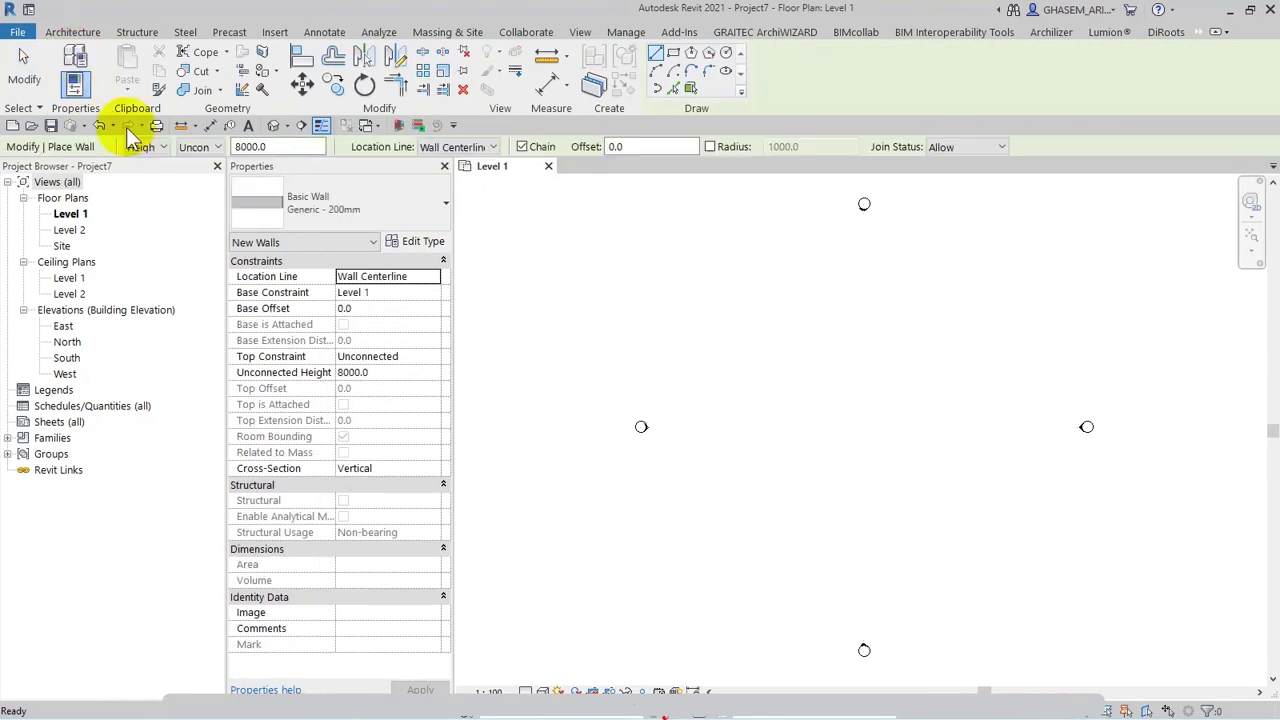
pyautogui.click(200, 147)
pyautogui.click(196, 179)
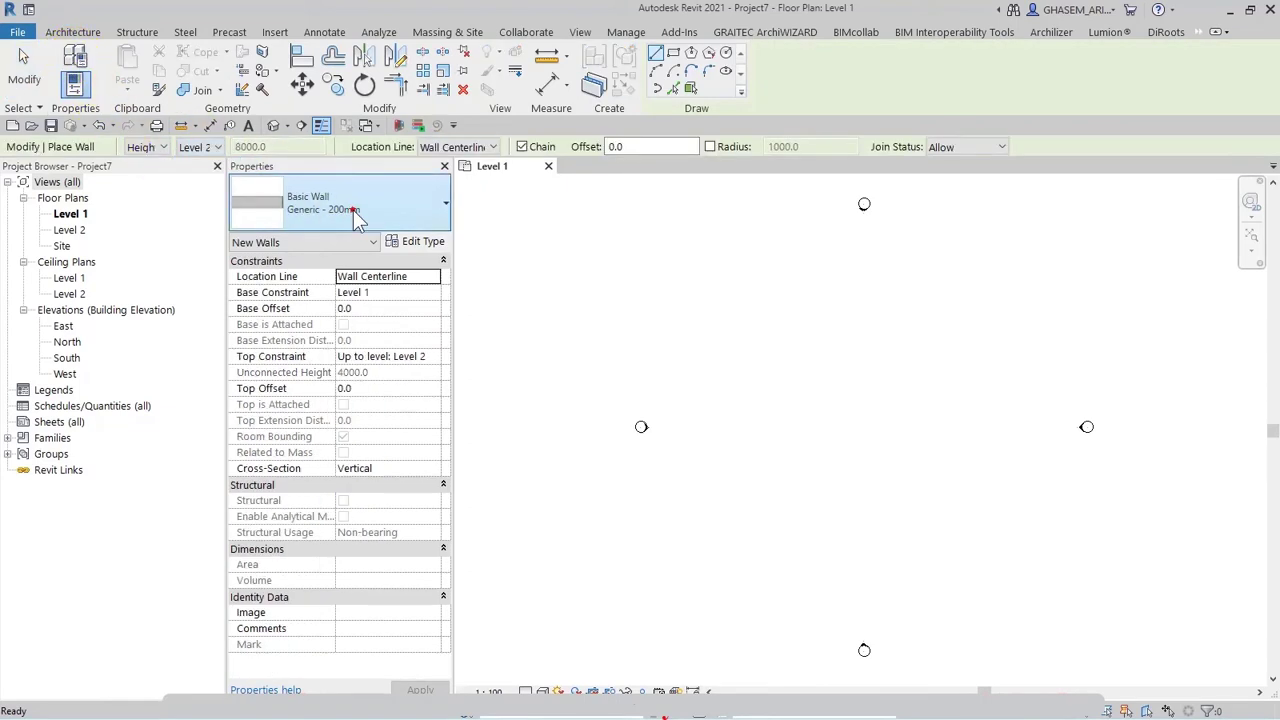
# Draw a horizontal Storefront curtain wall about 17000 mm long in the Level 1 floor plan.
pyautogui.click(330, 205)
pyautogui.scroll(-5, 343, 400)
pyautogui.click(283, 600)
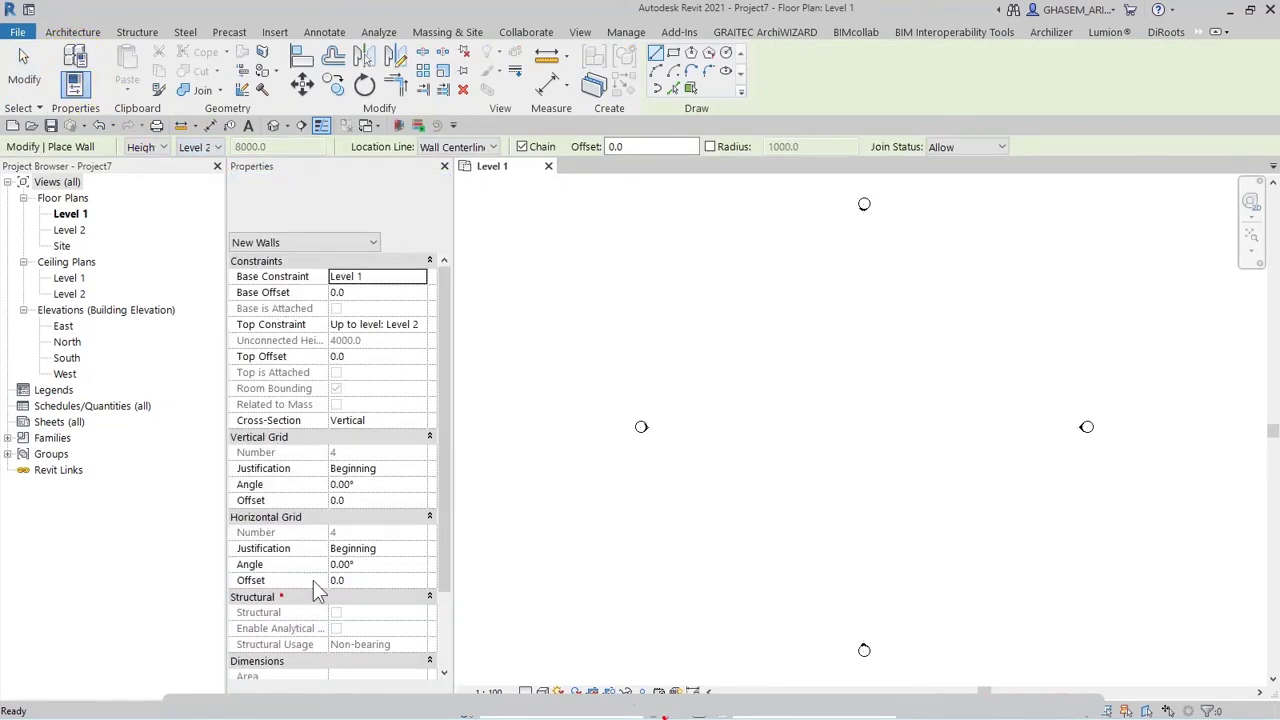
pyautogui.click(760, 421)
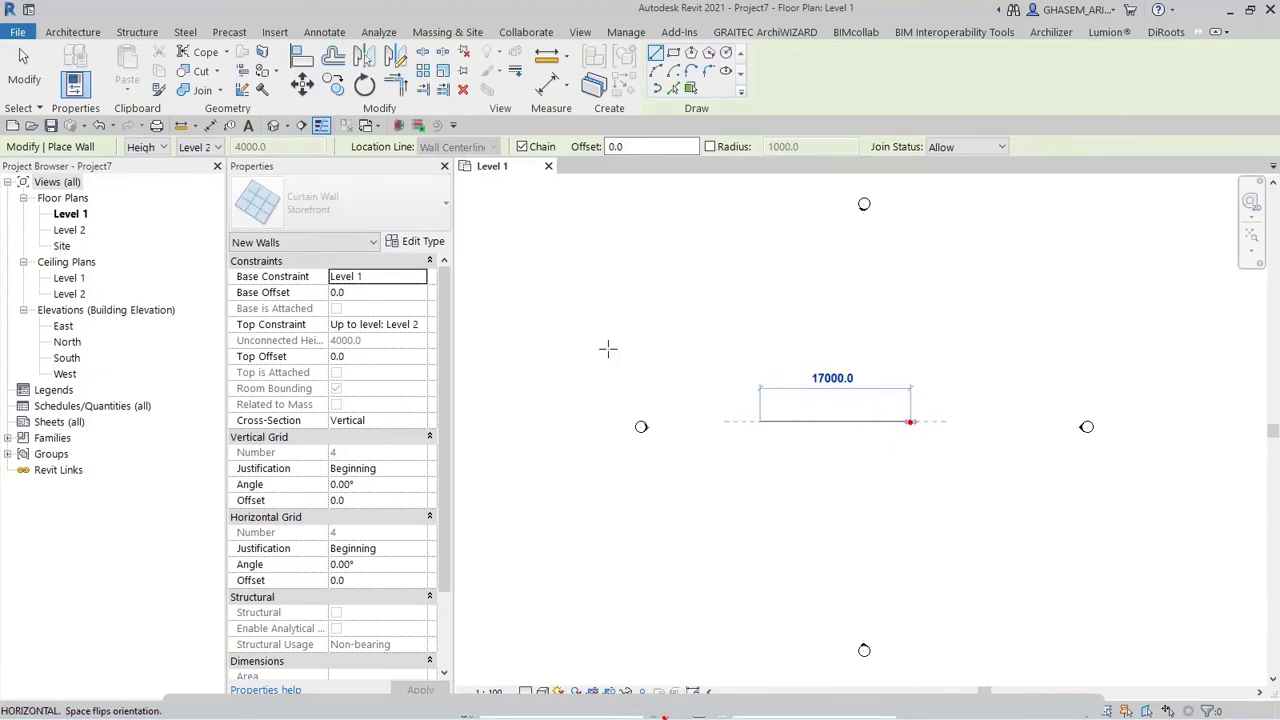
pyautogui.click(910, 421)
pyautogui.click(24, 79)
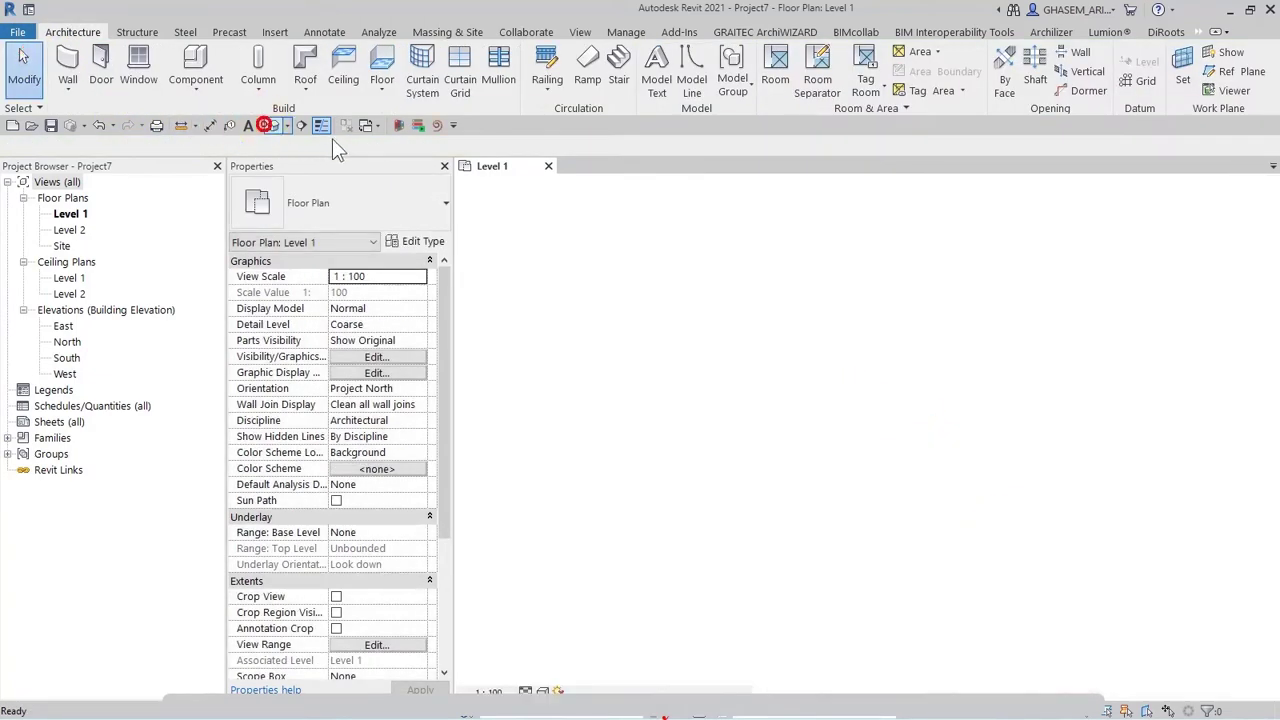
# Try to change the Storefront wall to the Exterior Glazing type in the 3D view, then cancel and undo the wall.
pyautogui.scroll(5, 648, 475)
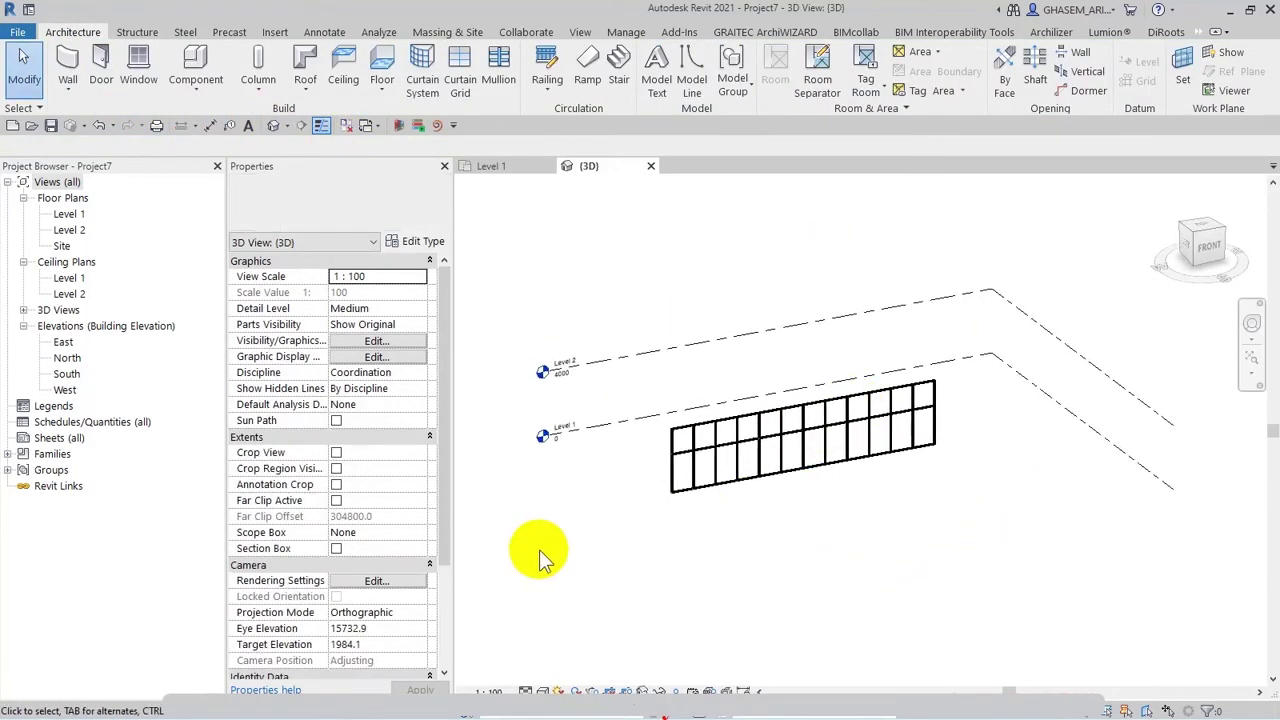
pyautogui.keyDown('shift'); pyautogui.moveTo(593, 574); pyautogui.dragTo(675, 553, button='middle'); pyautogui.keyUp('shift')
pyautogui.click(620, 483)
pyautogui.click(356, 186)
pyautogui.click(288, 531)
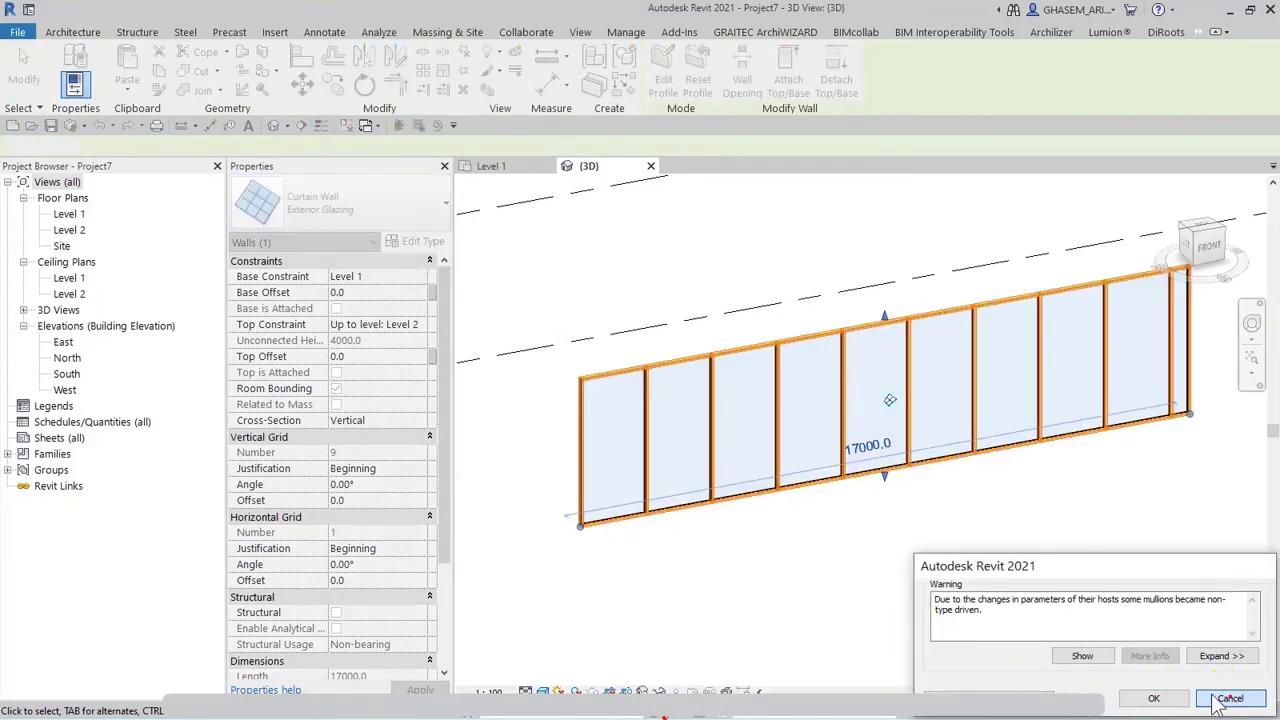
pyautogui.click(1229, 697)
pyautogui.hotkey('ctrl', 'z')
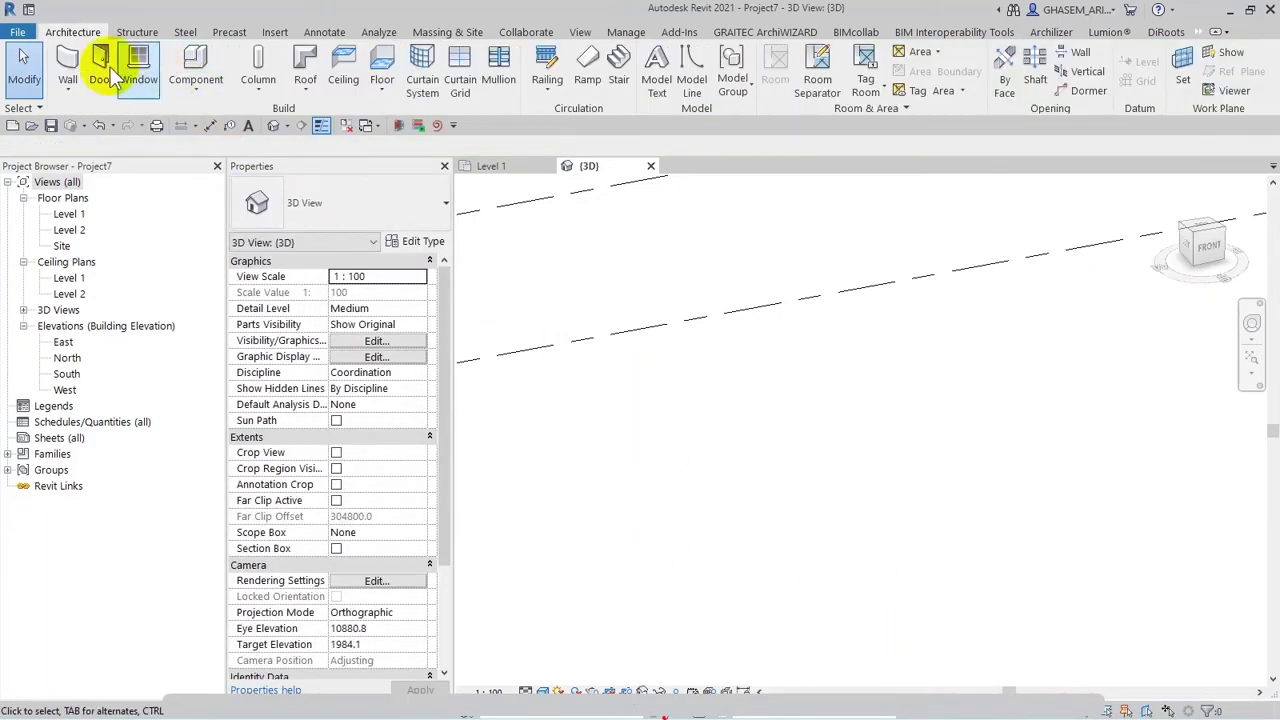
# Draw a straight Exterior Glazing curtain wall about 14200 mm long in the 3D view, from Level 1 up to Level 2.
pyautogui.click(67, 68)
pyautogui.click(336, 206)
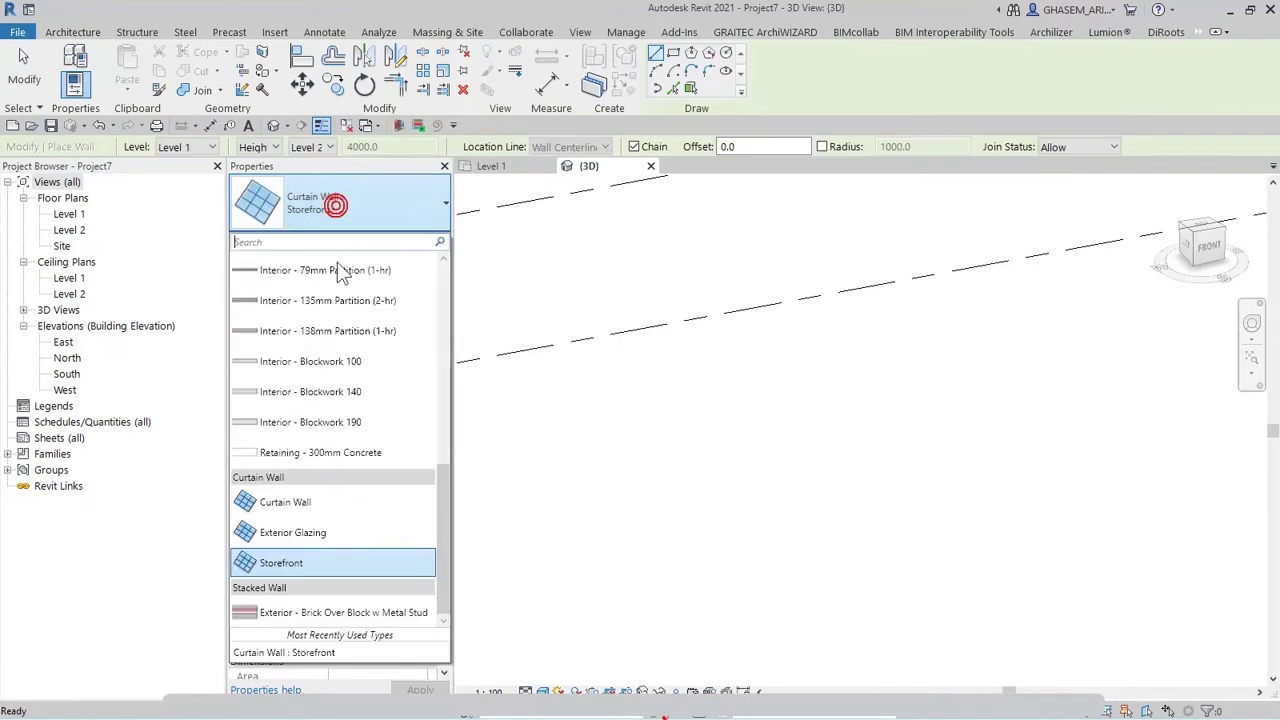
pyautogui.click(245, 533)
pyautogui.moveTo(640, 571); pyautogui.dragTo(1145, 467)
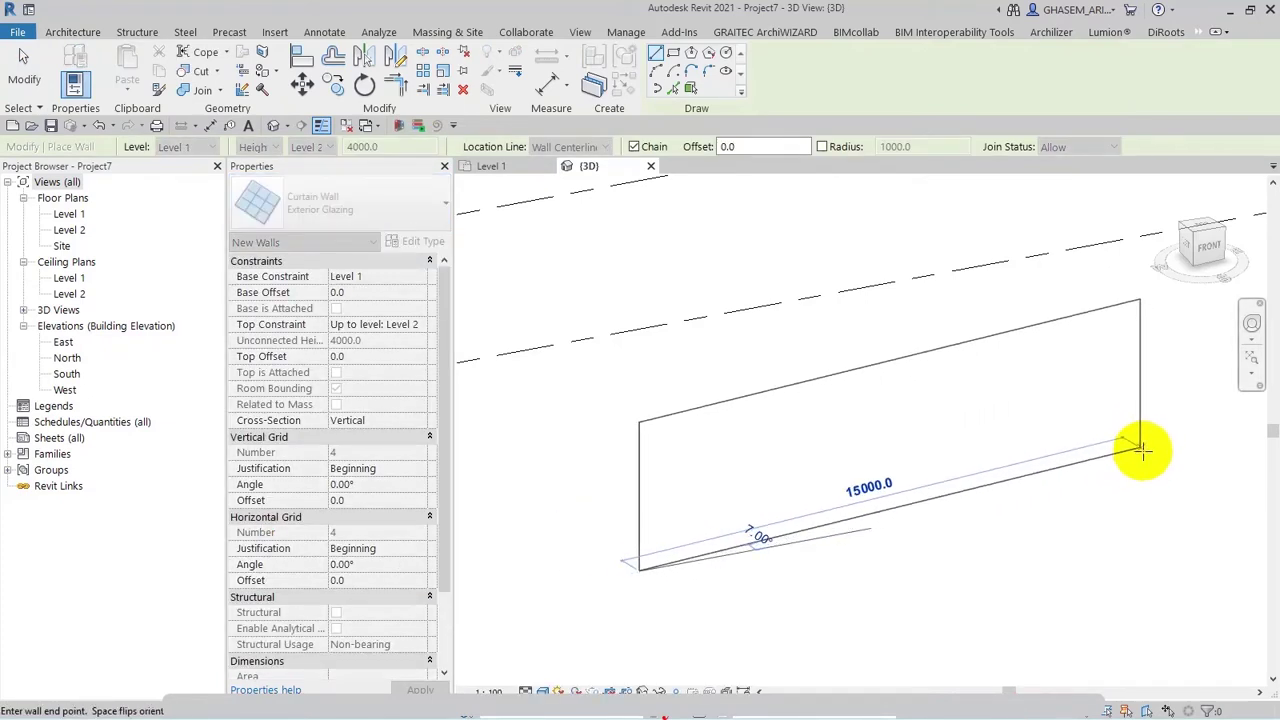
pyautogui.click(1150, 476)
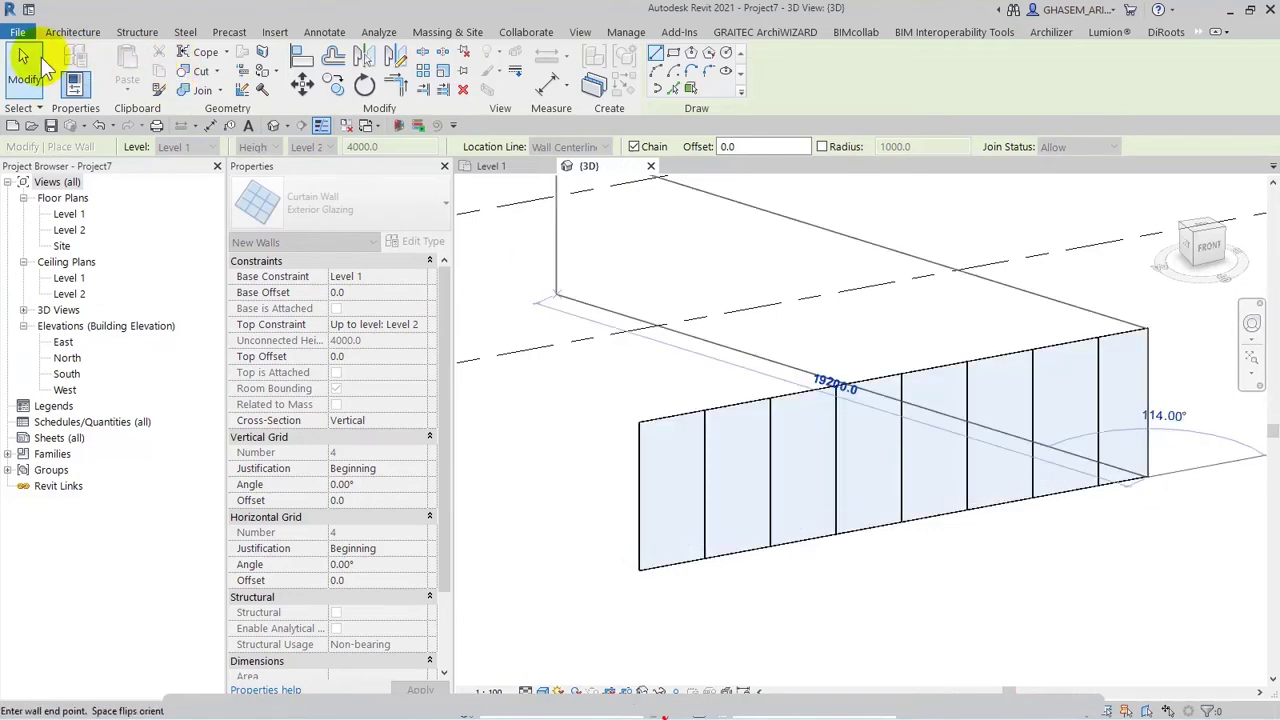
pyautogui.click(25, 68)
# Duplicate the new curtain wall's type under the name CW.
pyautogui.keyDown('shift'); pyautogui.moveTo(586, 363); pyautogui.dragTo(757, 362, button='middle'); pyautogui.keyUp('shift')
pyautogui.click(752, 362)
pyautogui.moveTo(611, 331); pyautogui.dragTo(651, 343, button='middle')
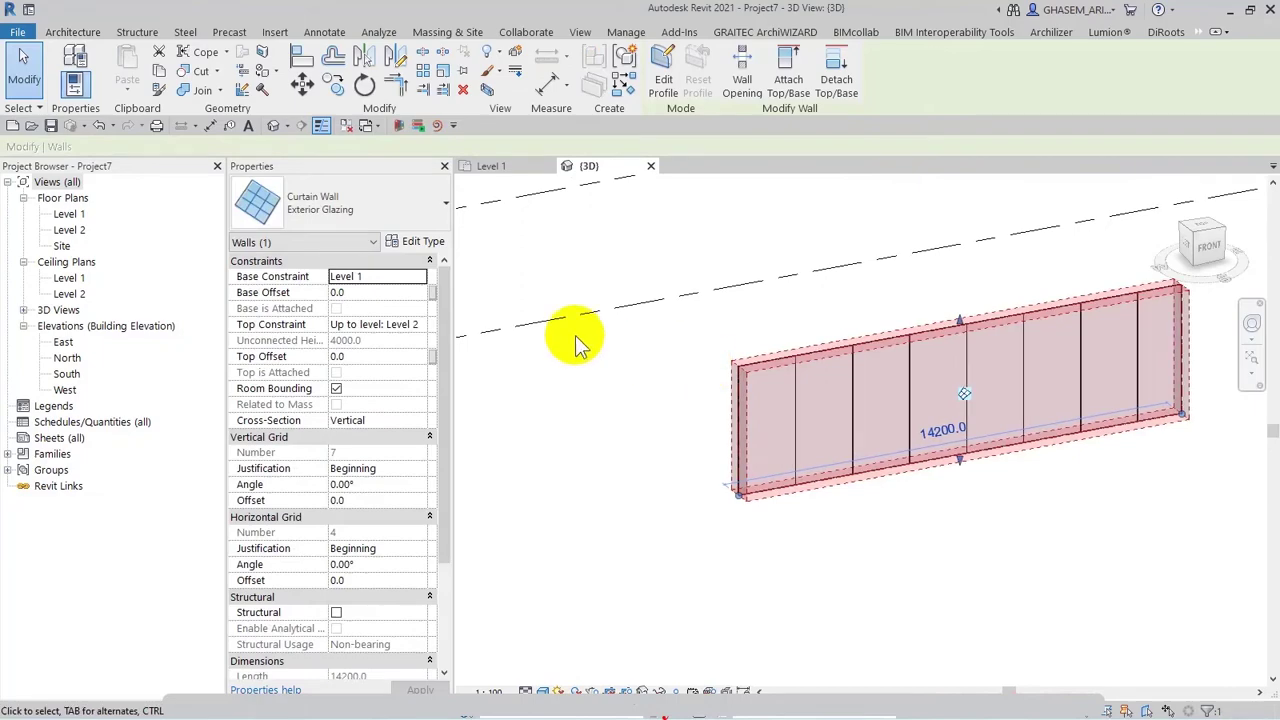
pyautogui.click(422, 243)
pyautogui.click(768, 99)
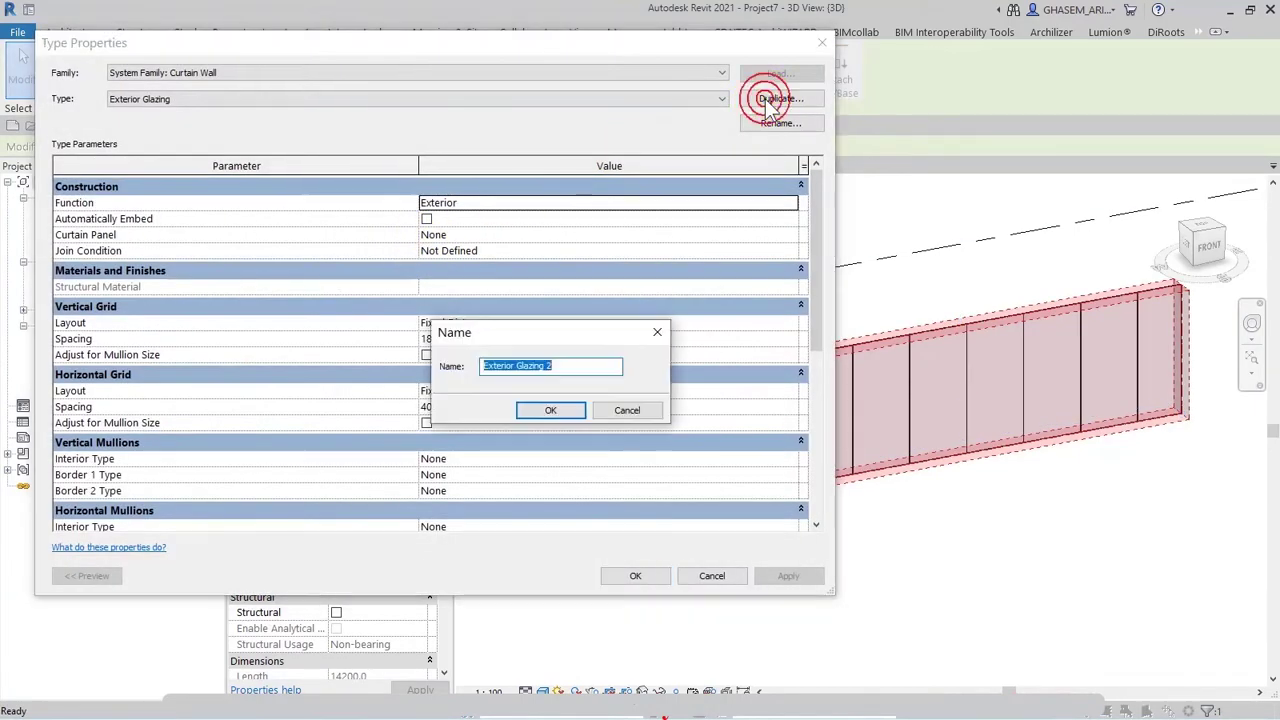
pyautogui.write('CW')
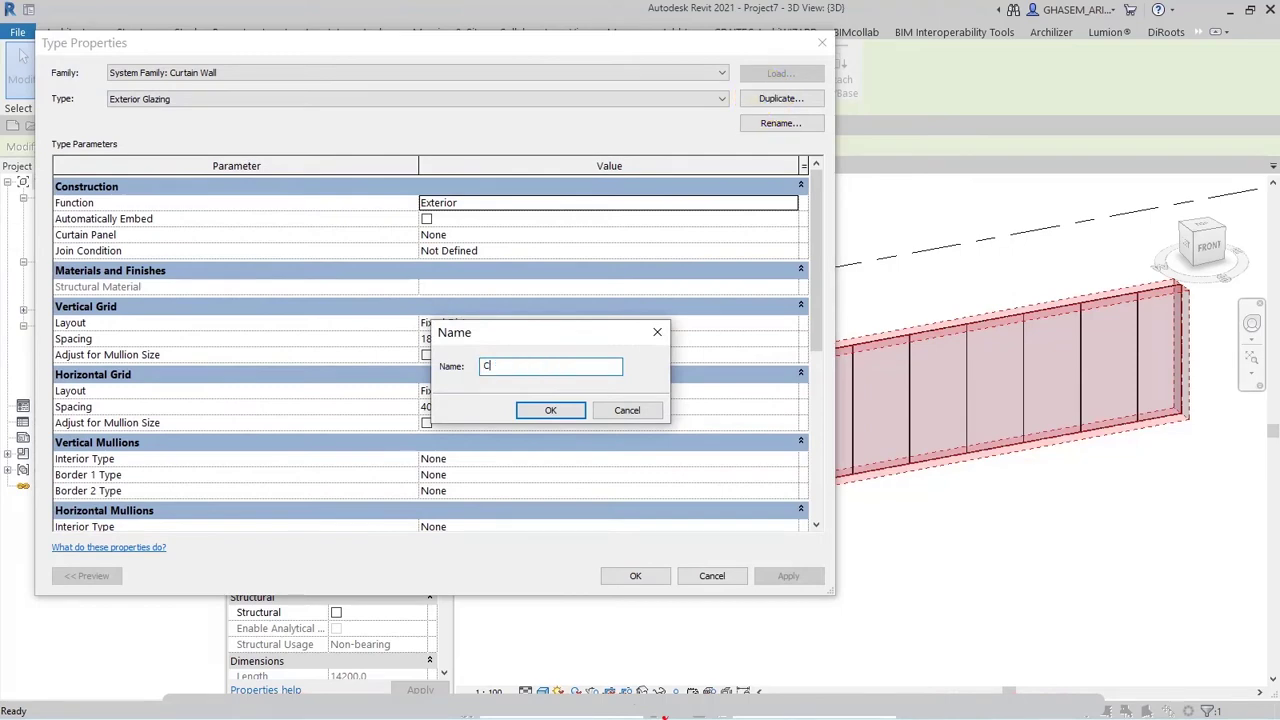
pyautogui.click(560, 414)
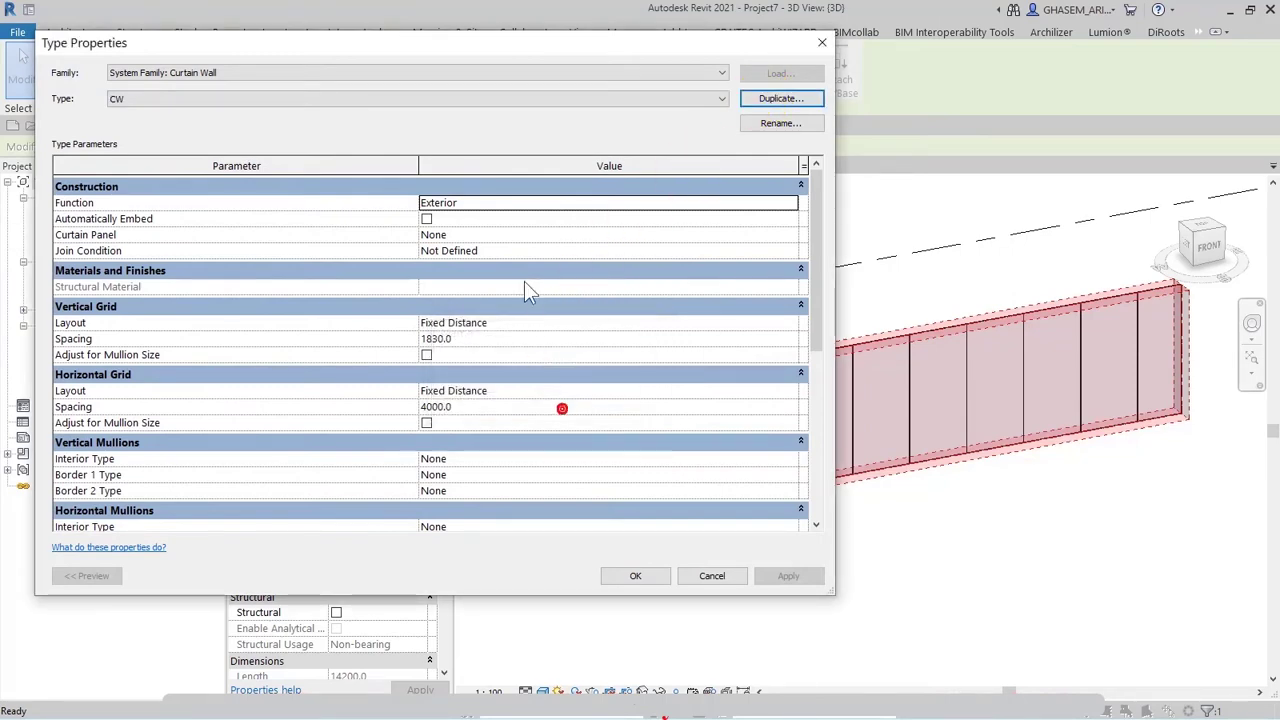
# Set the layout of both the vertical and the horizontal grid to Maximum Spacing in the CW type.
pyautogui.click(520, 323)
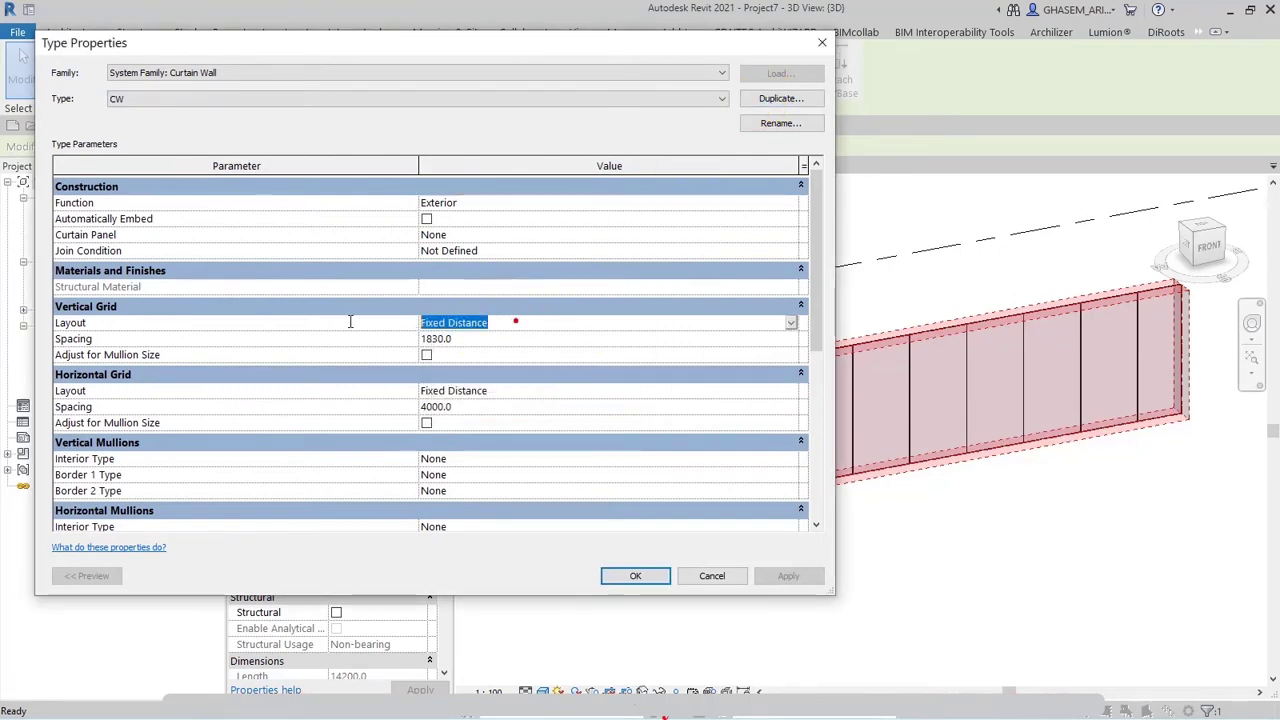
pyautogui.click(791, 323)
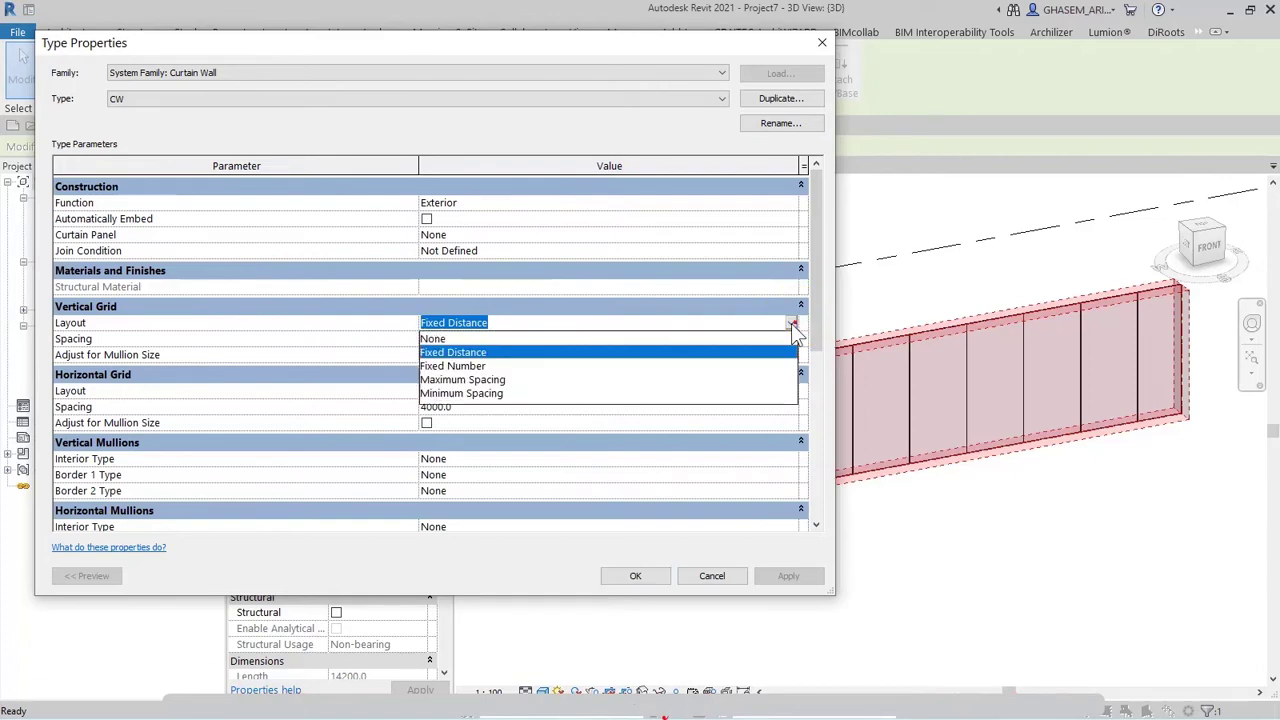
pyautogui.click(458, 380)
pyautogui.click(797, 407)
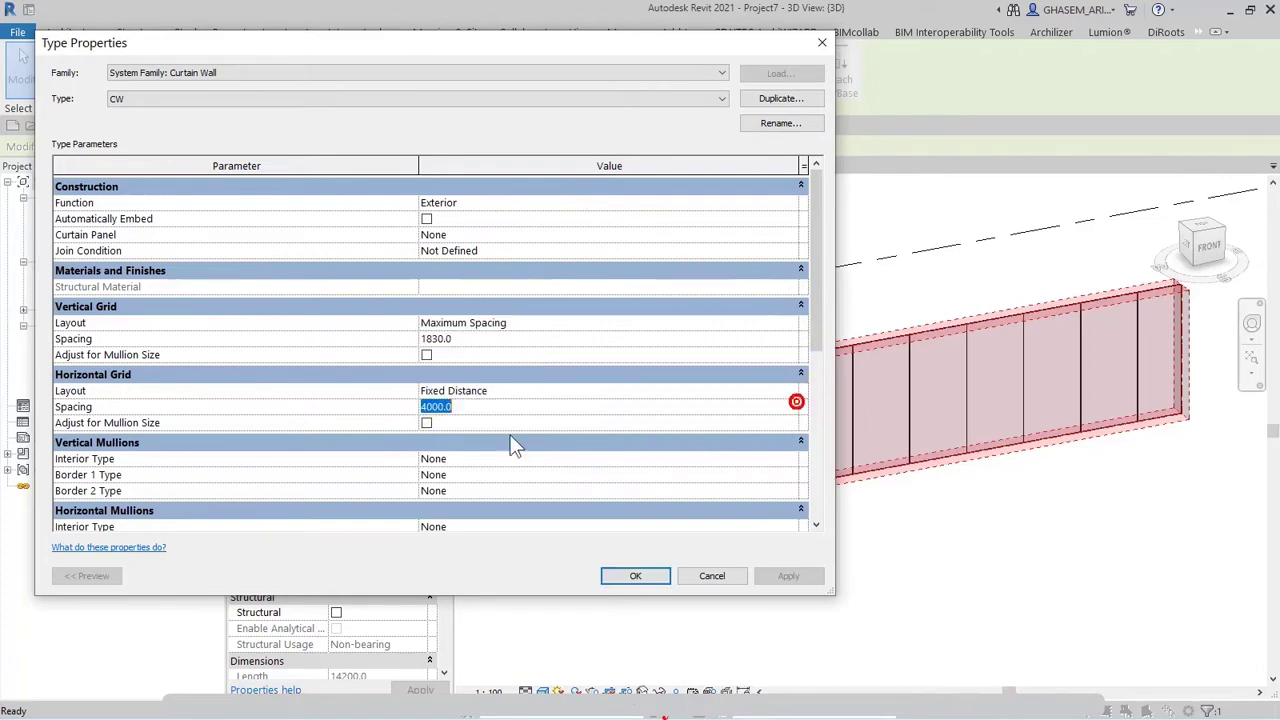
pyautogui.click(791, 390)
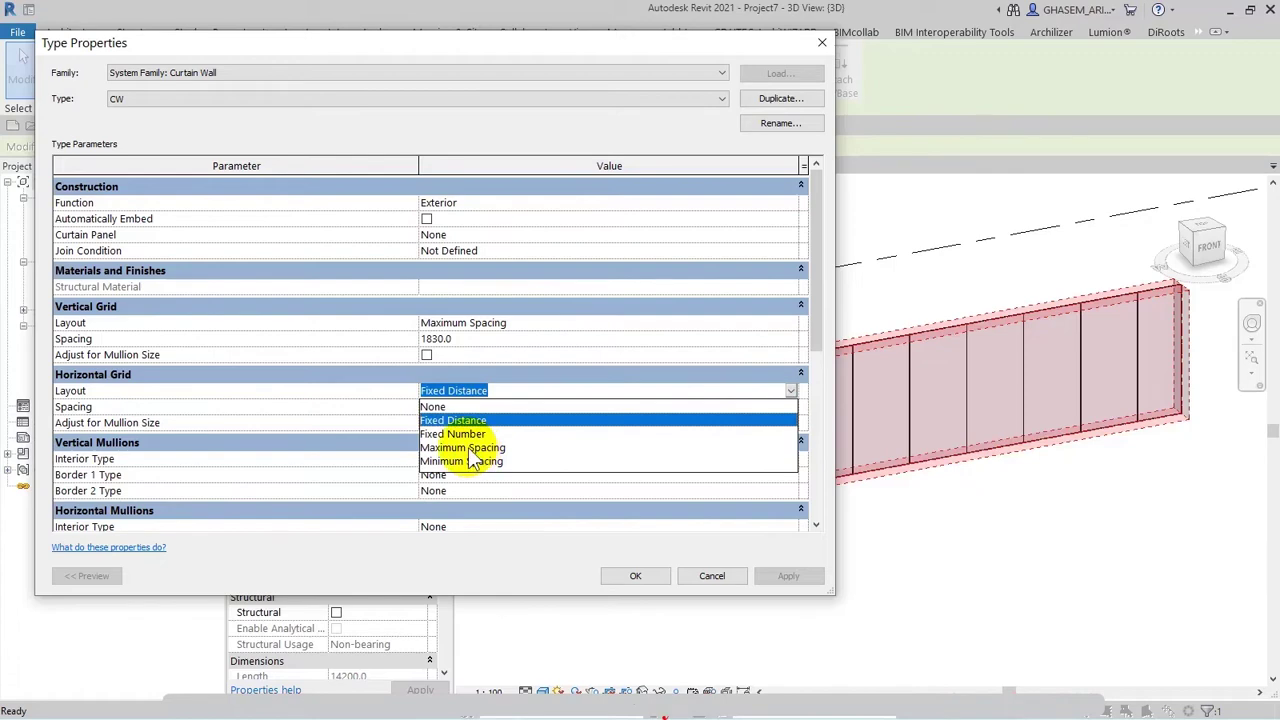
pyautogui.click(466, 447)
# Set the vertical and horizontal grid spacing of the CW type to 1000 mm and apply the changes.
pyautogui.click(474, 338)
pyautogui.write('10')
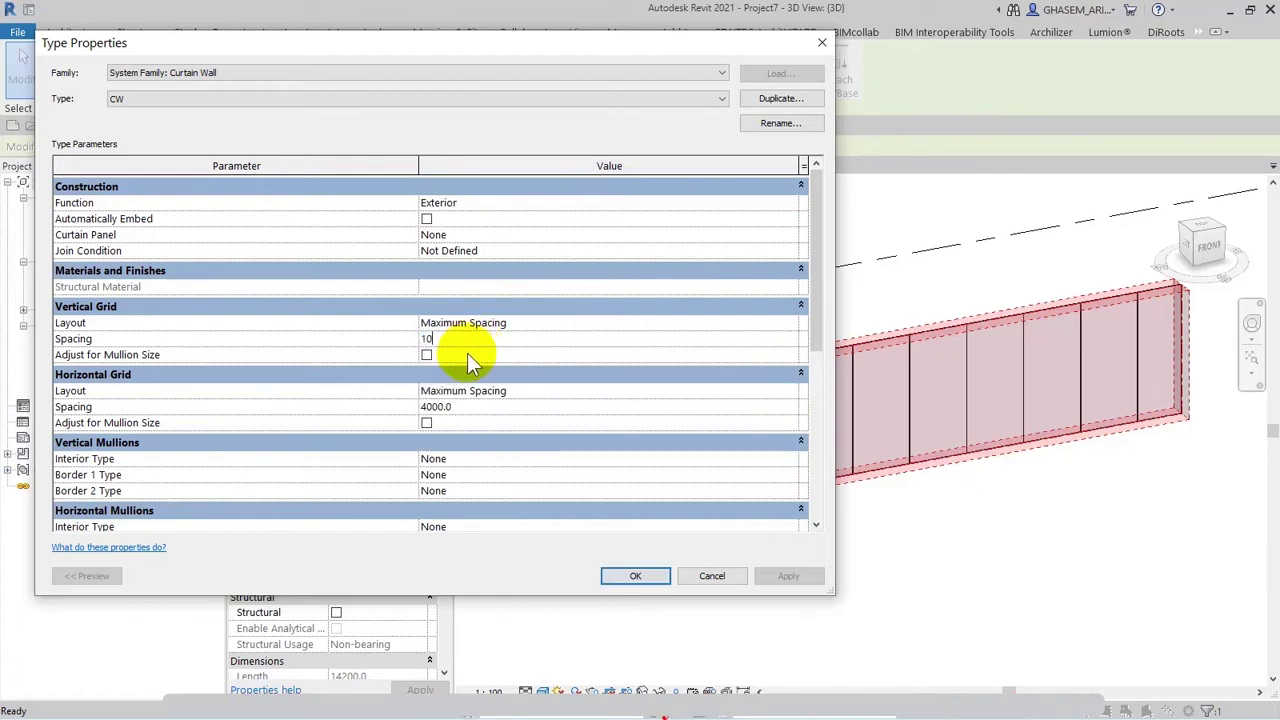
pyautogui.write('00')
pyautogui.click(481, 405)
pyautogui.write('1000')
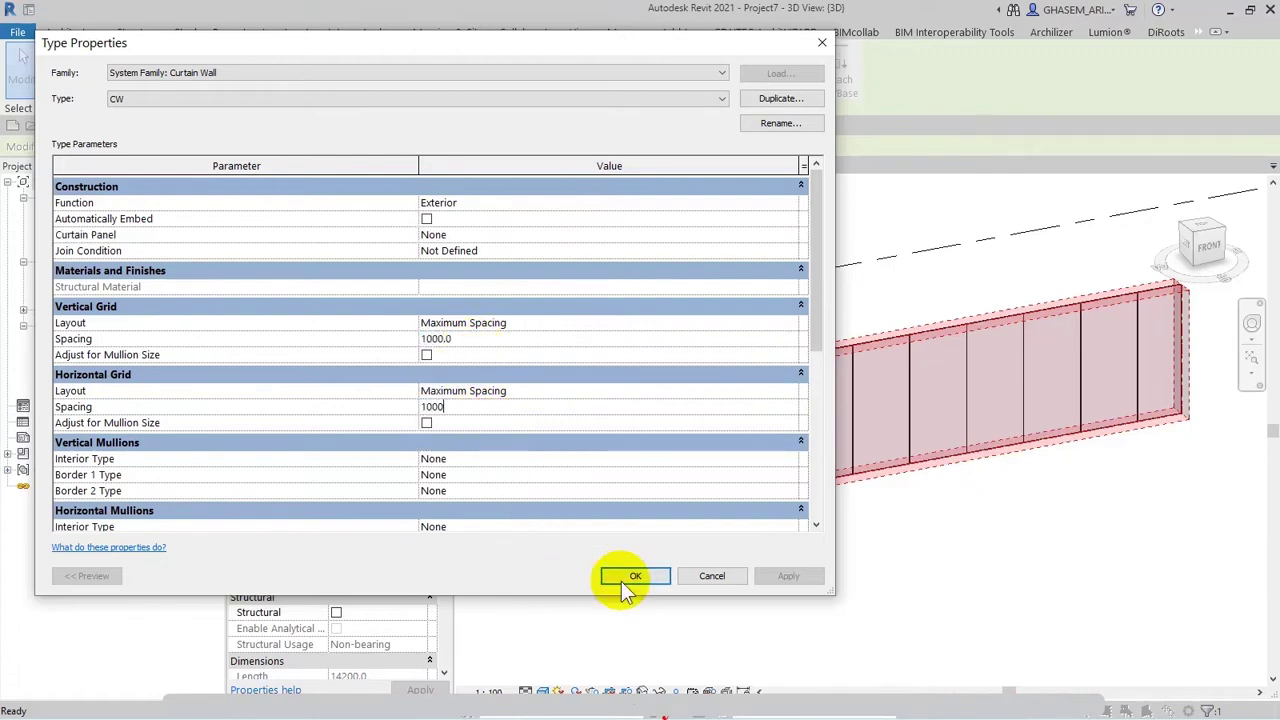
pyautogui.press('Return')
pyautogui.click(844, 556)
# Look over the curtain wall's panel grid and close the inactive views so that only the 3D view stays open.
pyautogui.scroll(3, 773, 411)
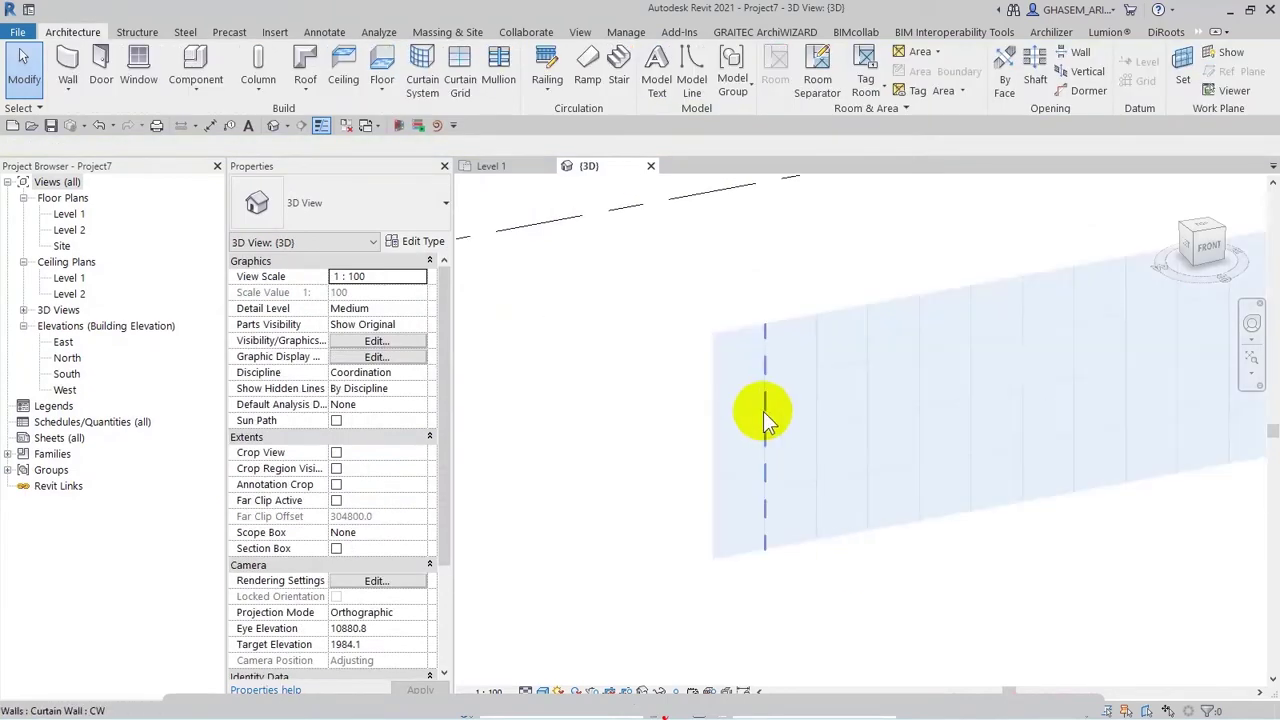
pyautogui.scroll(-2, 751, 348)
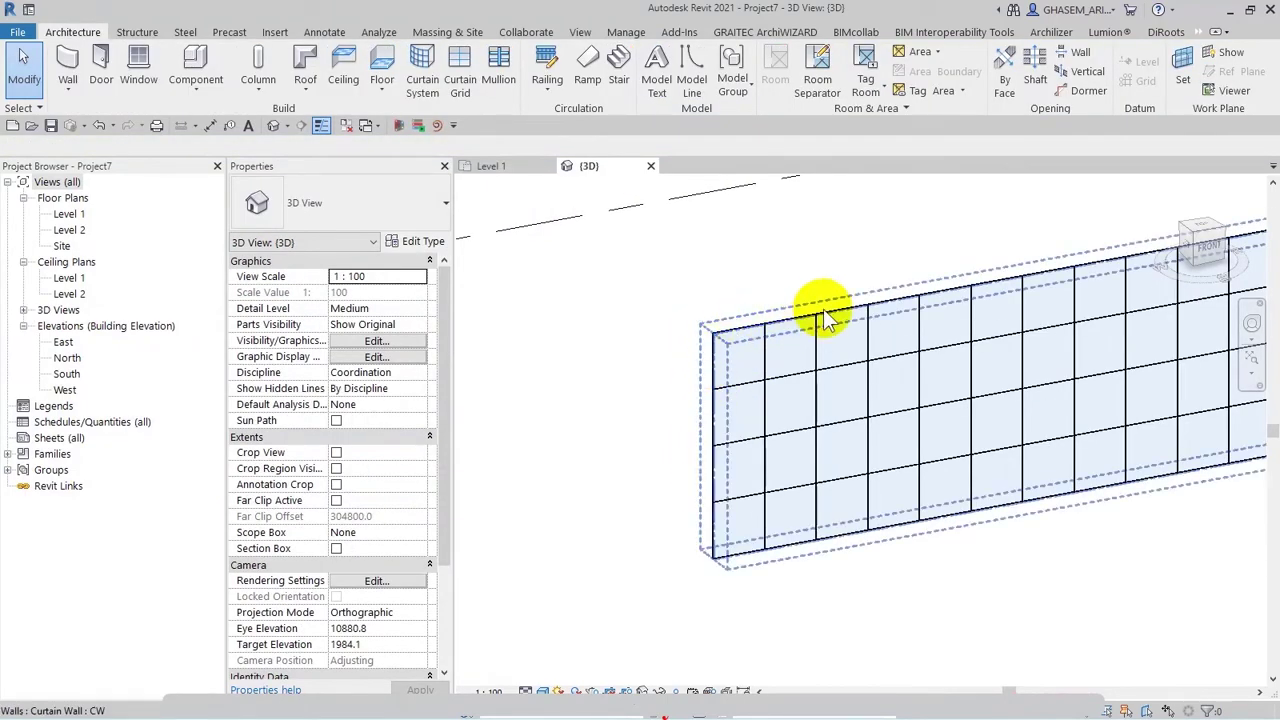
pyautogui.scroll(-2, 857, 349)
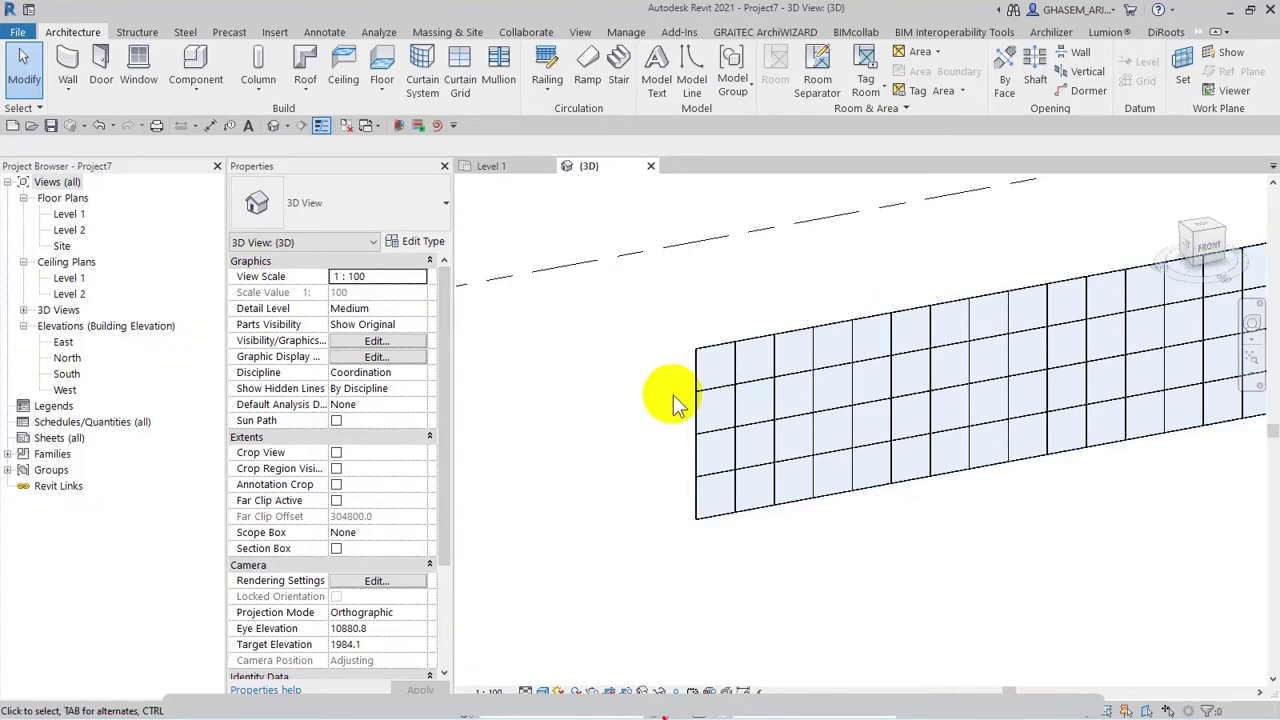
pyautogui.moveTo(684, 405); pyautogui.dragTo(689, 405, button='middle')
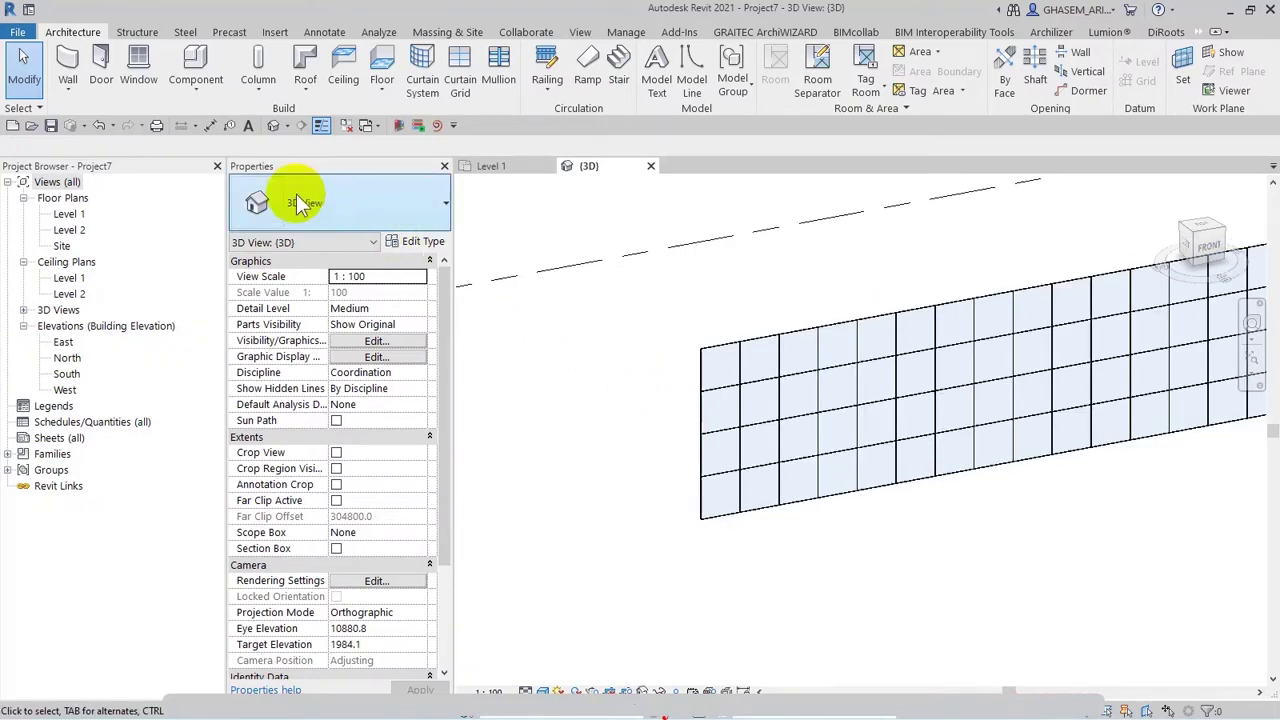
pyautogui.click(347, 126)
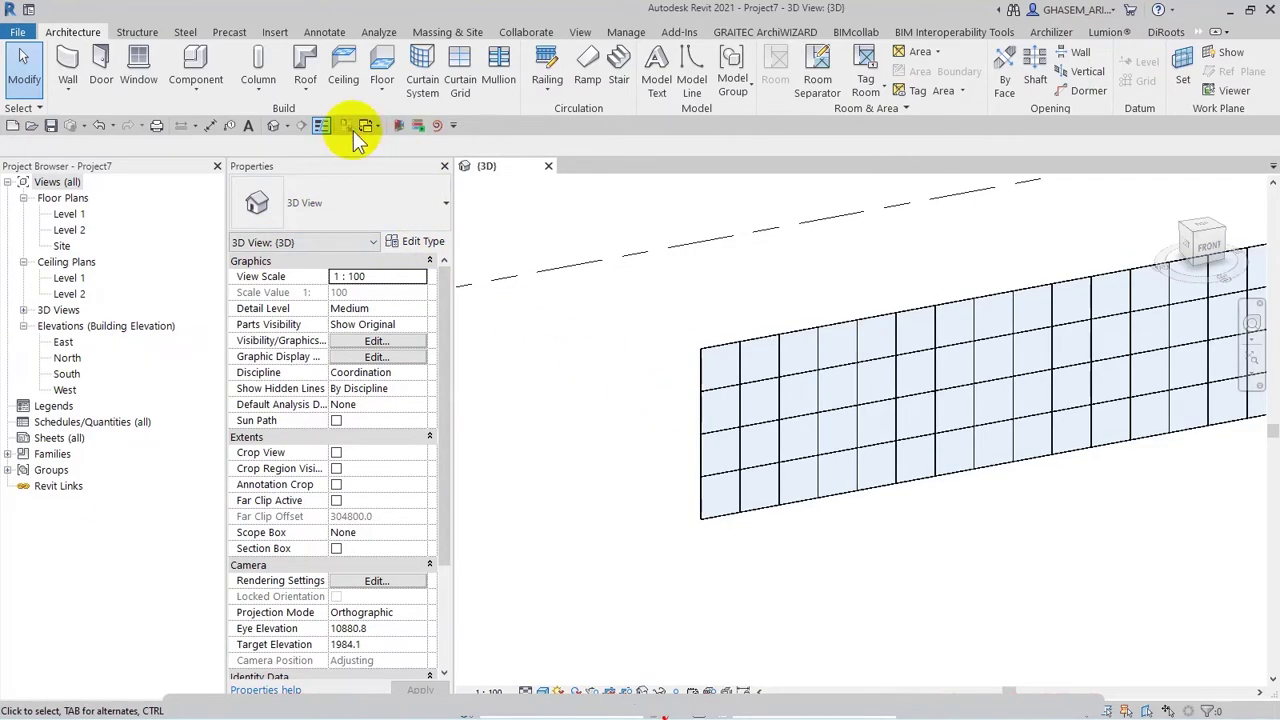
# Create a new family from the Metric Curtain Wall Panel.rft template.
pyautogui.click(20, 32)
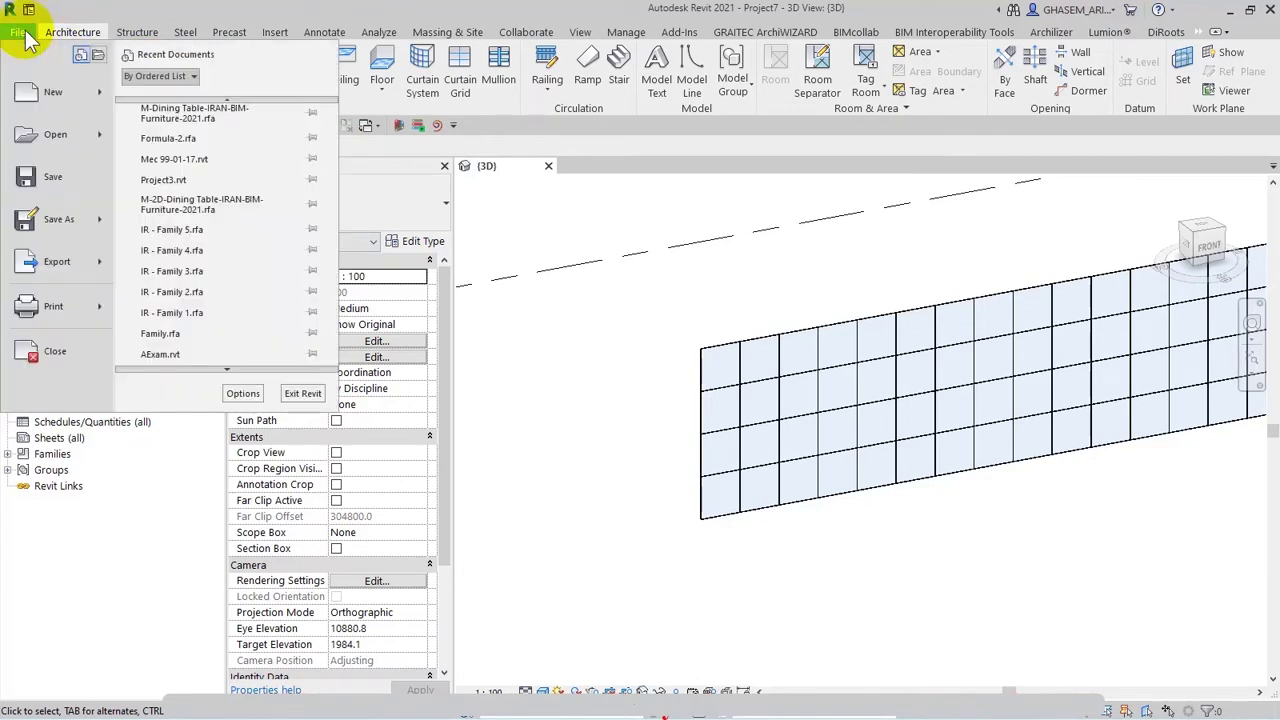
pyautogui.moveTo(100, 100)
pyautogui.click(170, 140)
pyautogui.moveTo(708, 165); pyautogui.dragTo(711, 187)
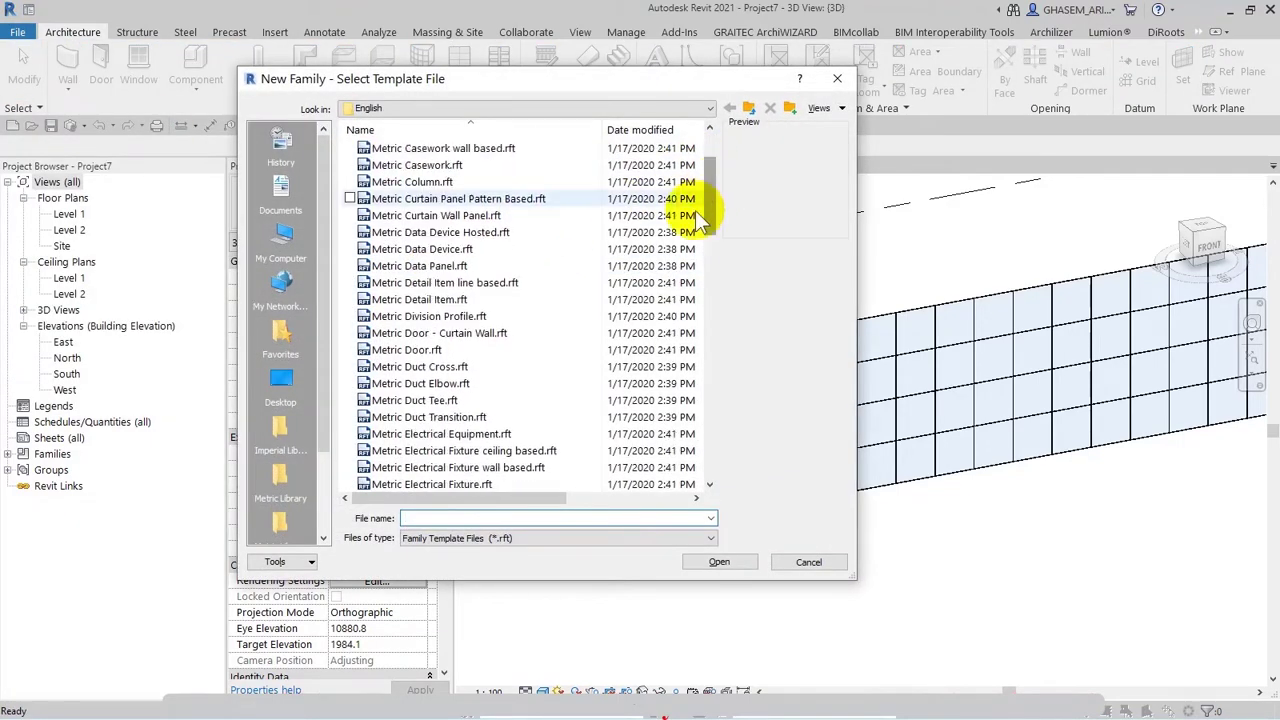
pyautogui.click(437, 218)
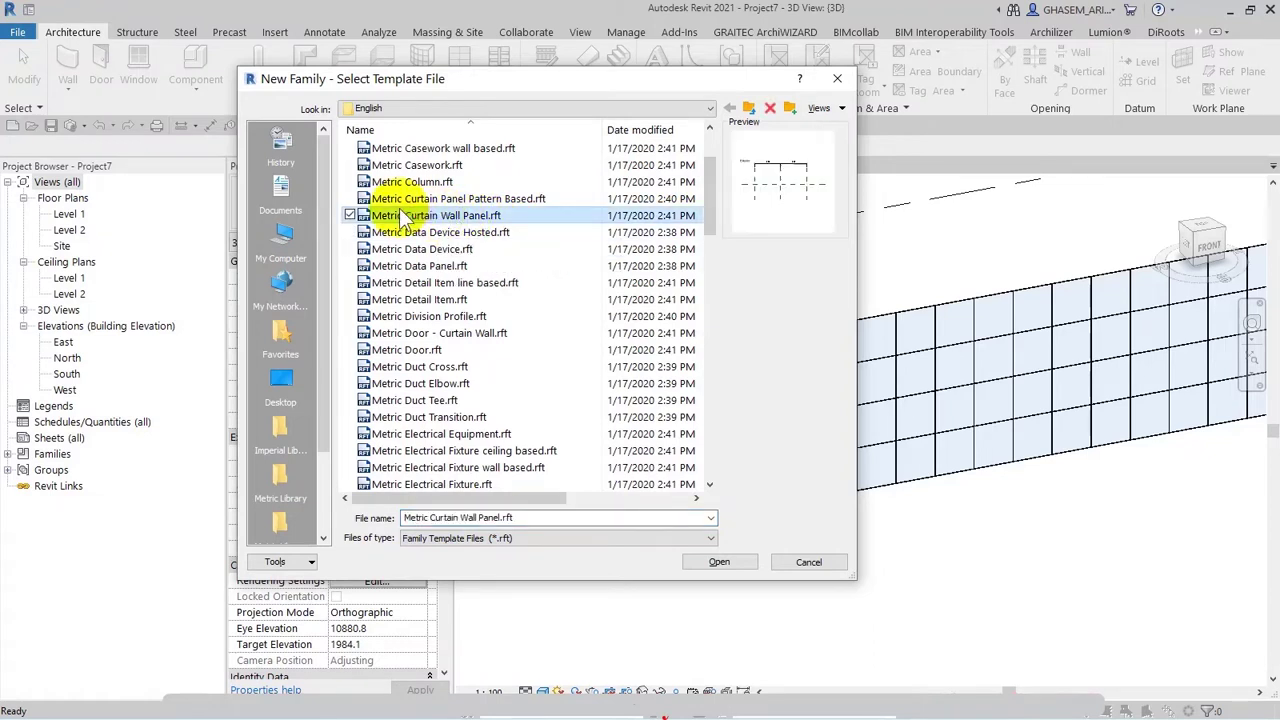
pyautogui.click(392, 199)
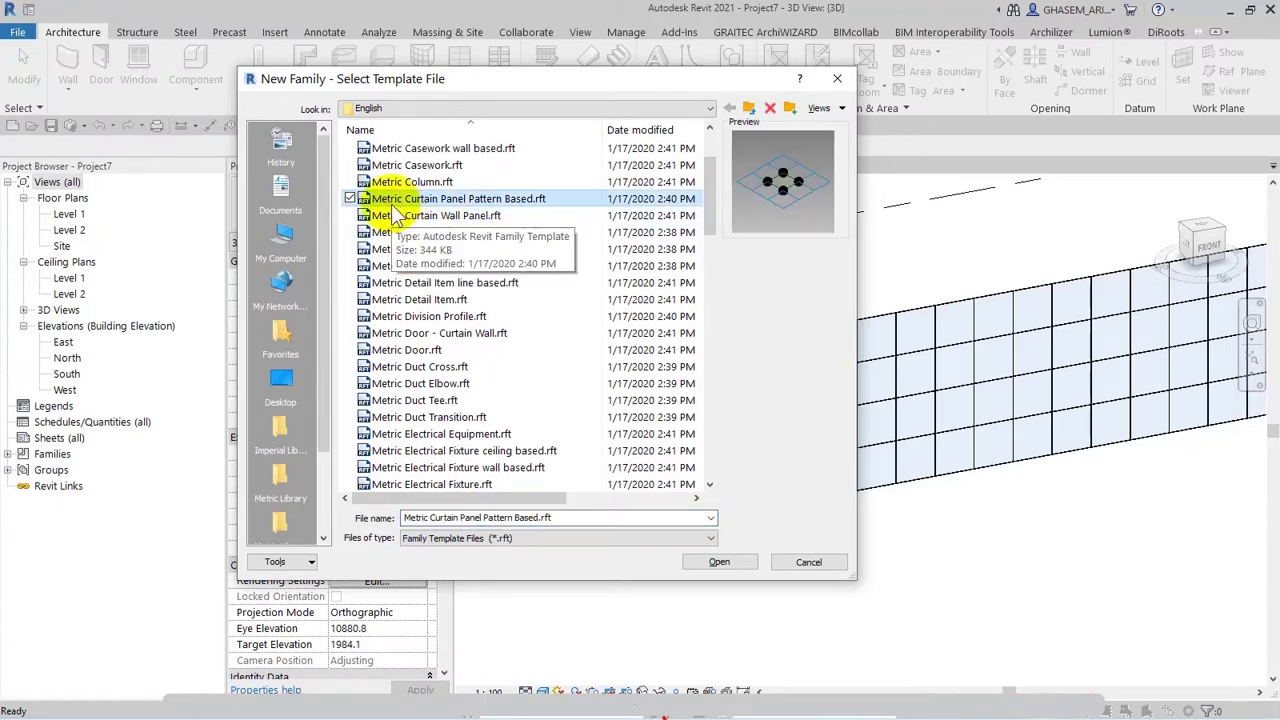
pyautogui.click(470, 219)
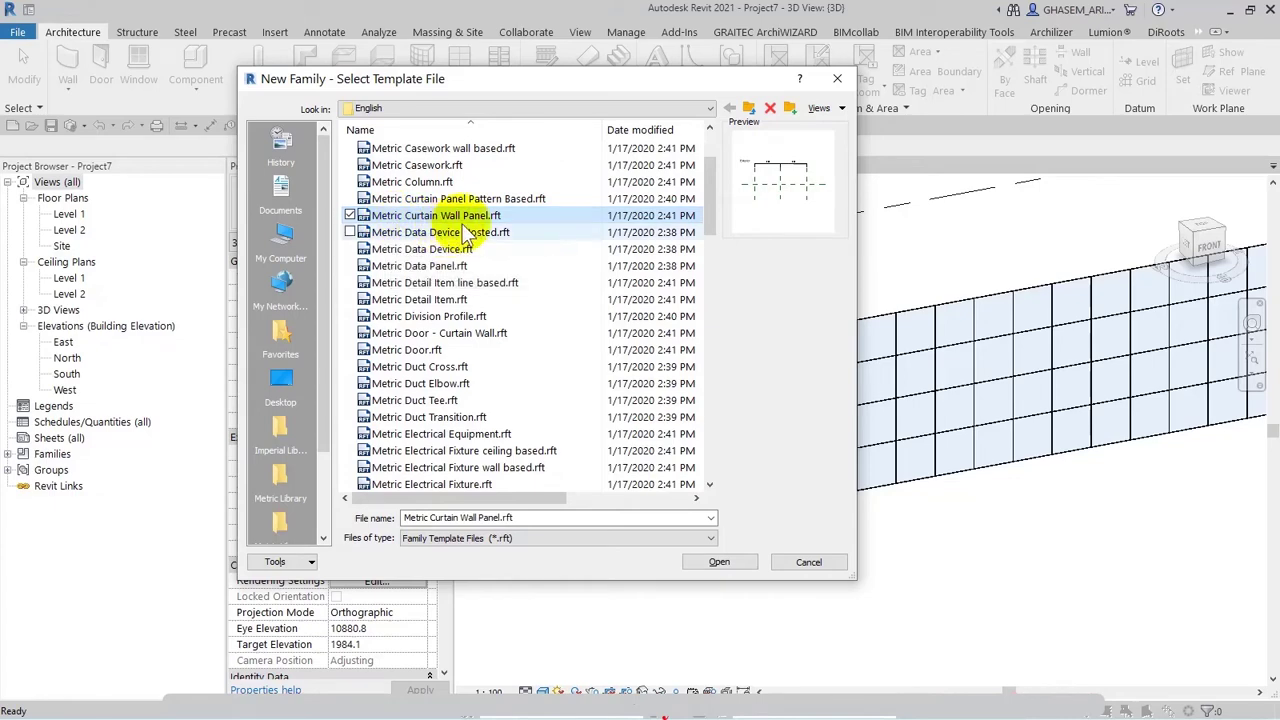
pyautogui.click(720, 563)
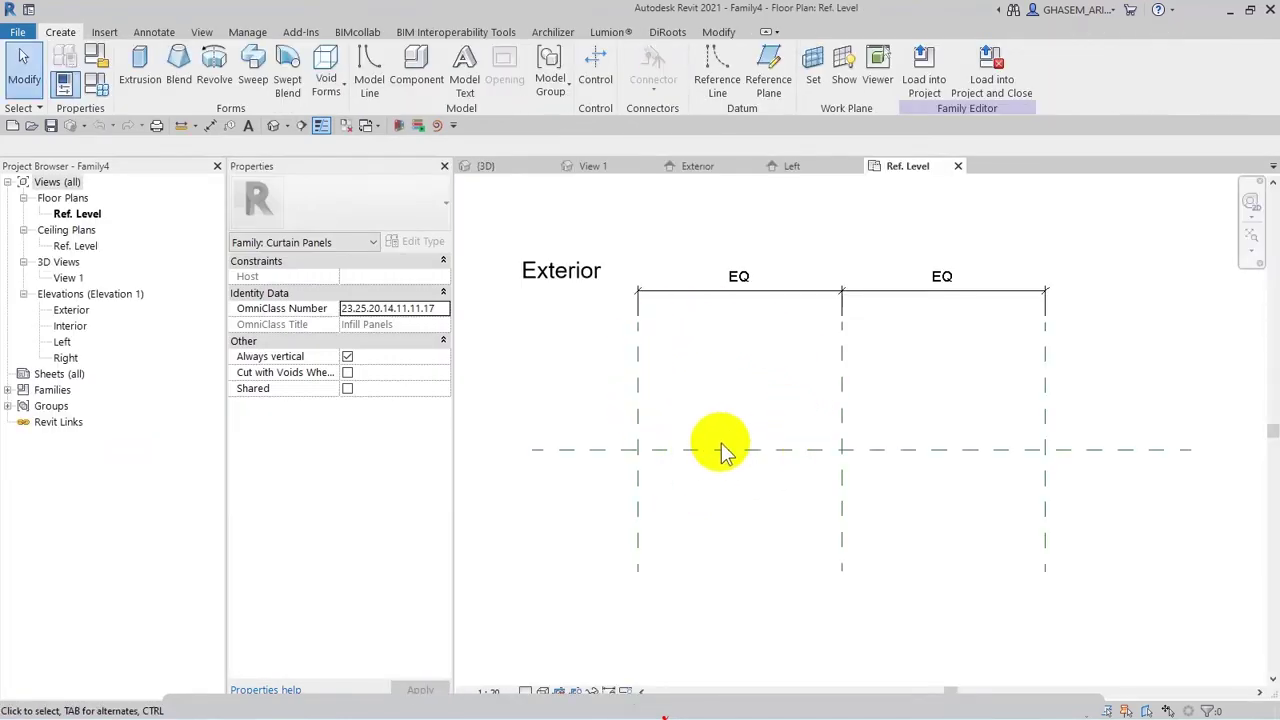
# Examine the template's existing reference planes in the Ref. Level plan and the Exterior elevation.
pyautogui.moveTo(1020, 492); pyautogui.dragTo(946, 490)
pyautogui.click(632, 535)
pyautogui.doubleClick(71, 310)
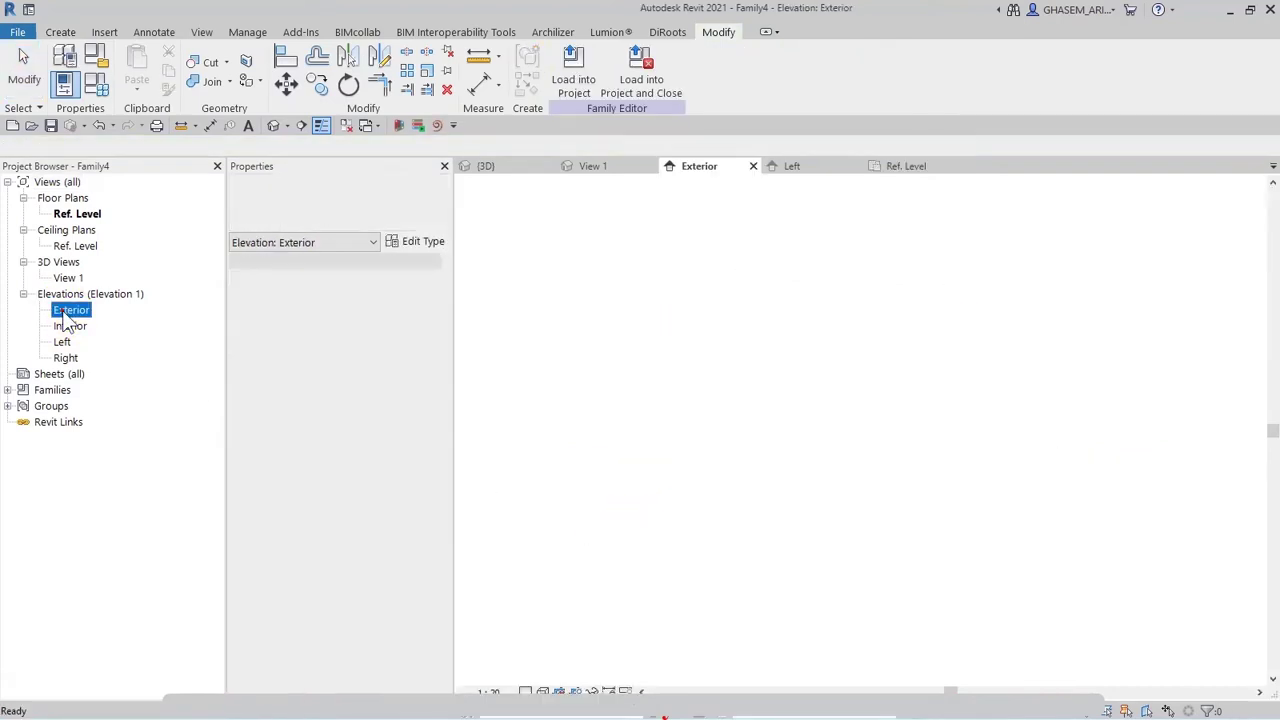
pyautogui.click(826, 300)
pyautogui.moveTo(840, 357); pyautogui.dragTo(837, 381)
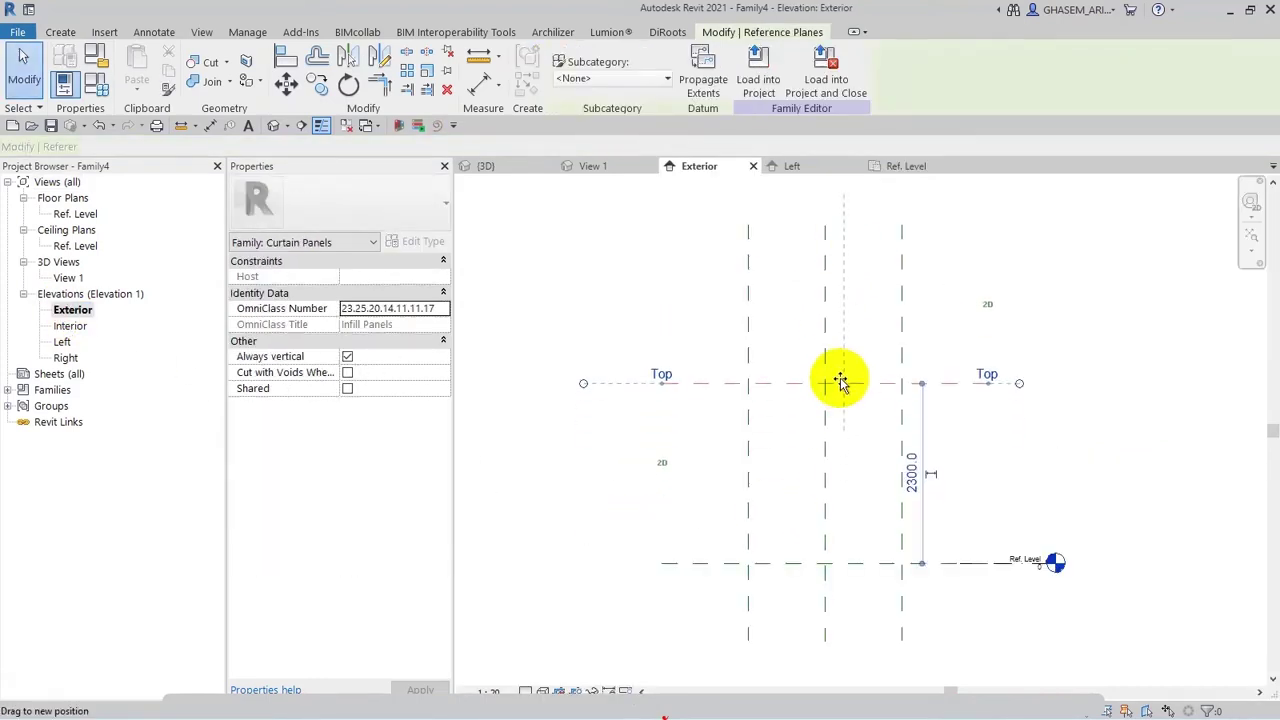
pyautogui.click(614, 526)
pyautogui.moveTo(621, 528); pyautogui.dragTo(580, 508, button='middle')
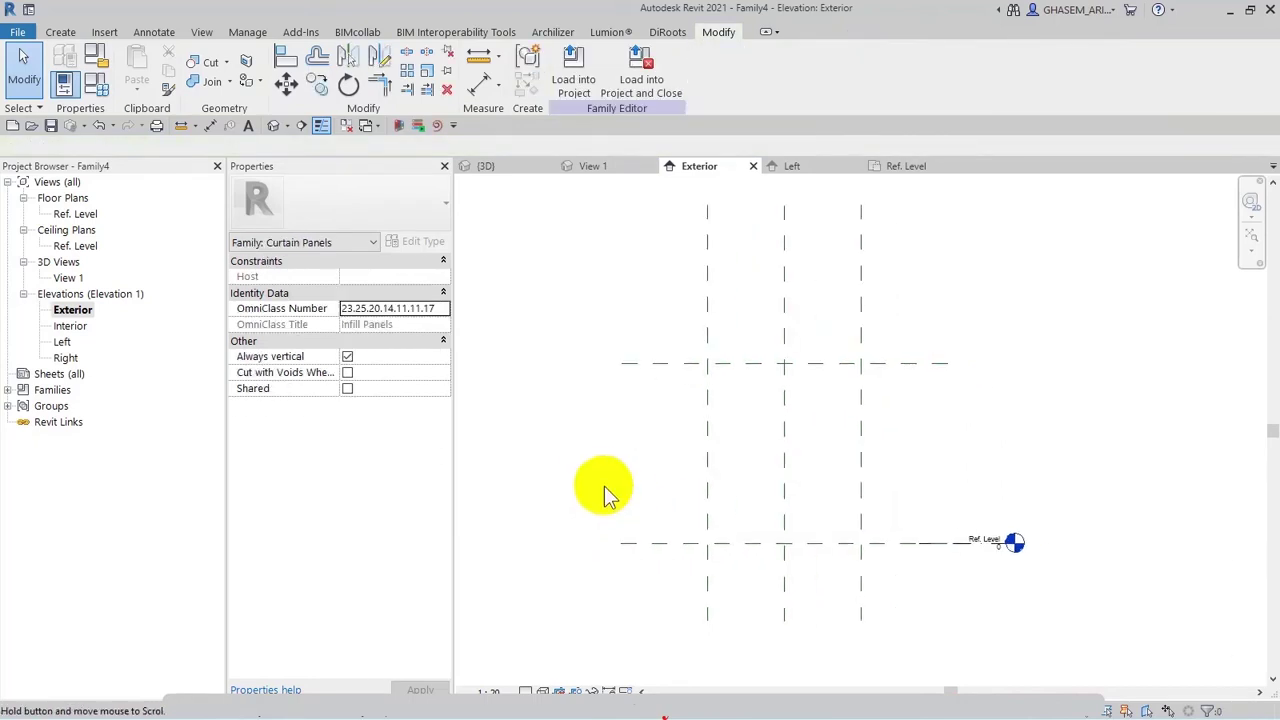
# Draw a horizontal reference plane in the Ref. Level plan, about 224 mm from the centre plane on the exterior side.
pyautogui.click(60, 32)
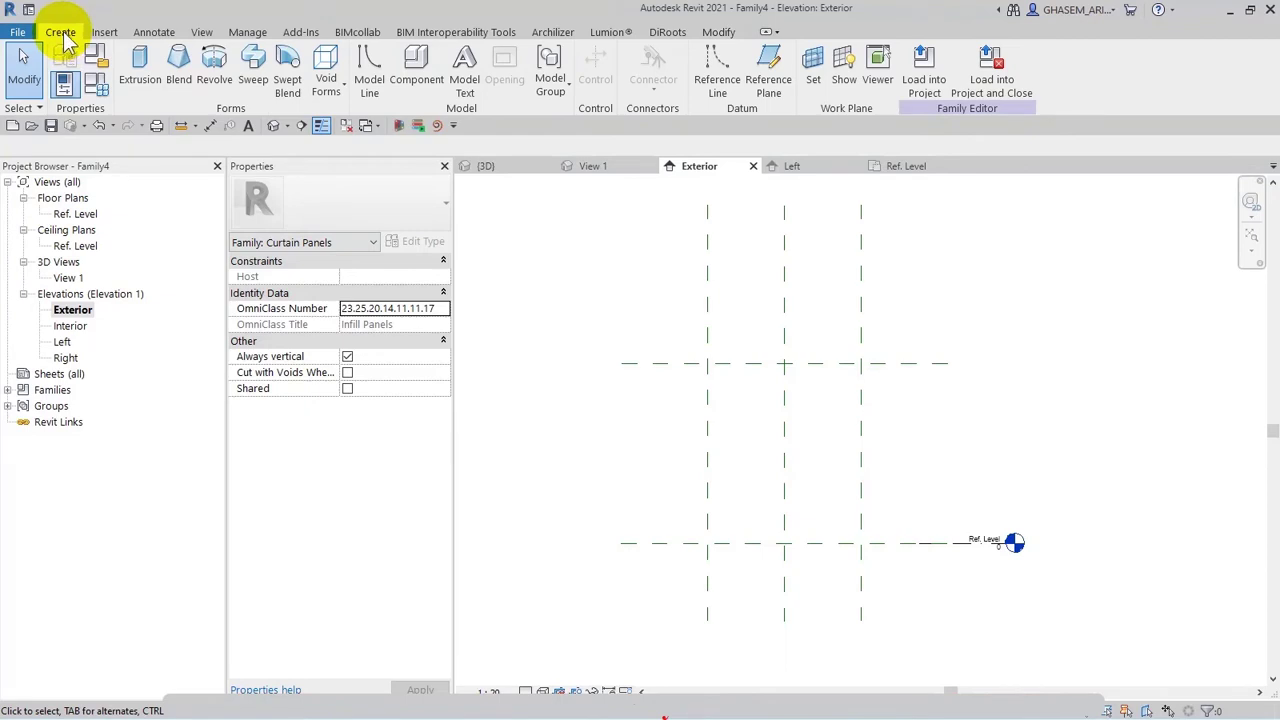
pyautogui.doubleClick(80, 216)
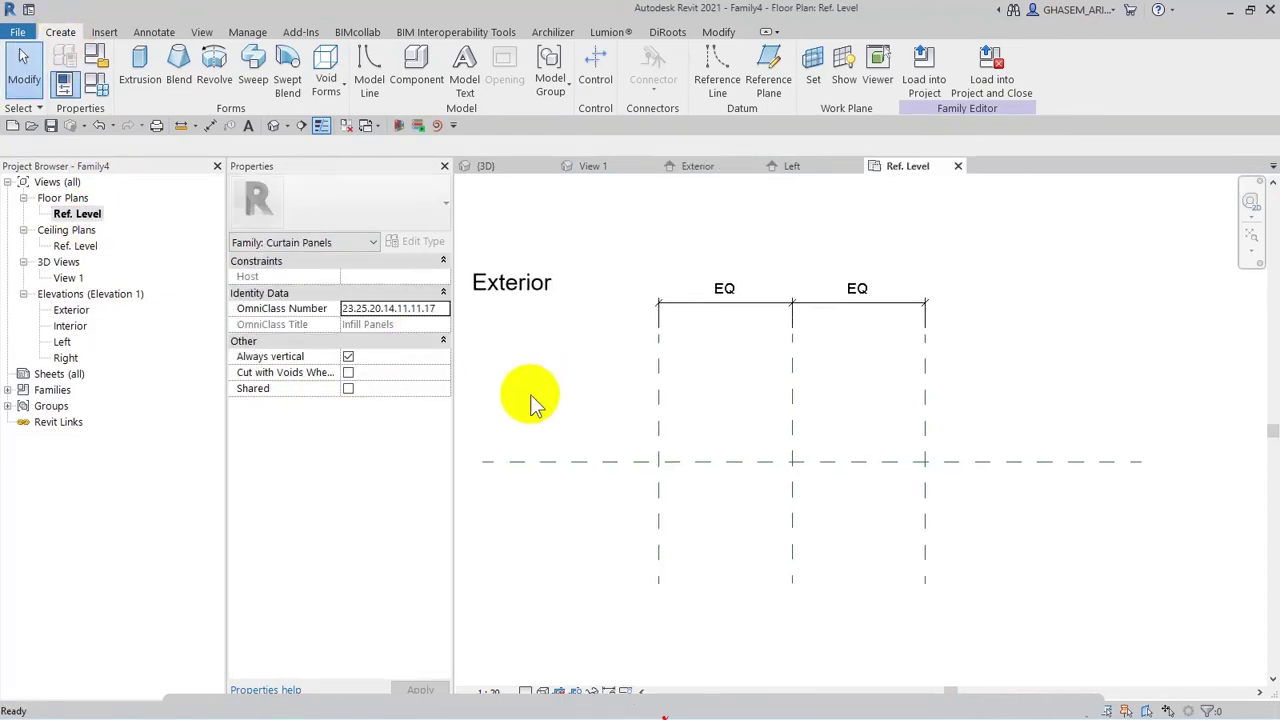
pyautogui.click(767, 72)
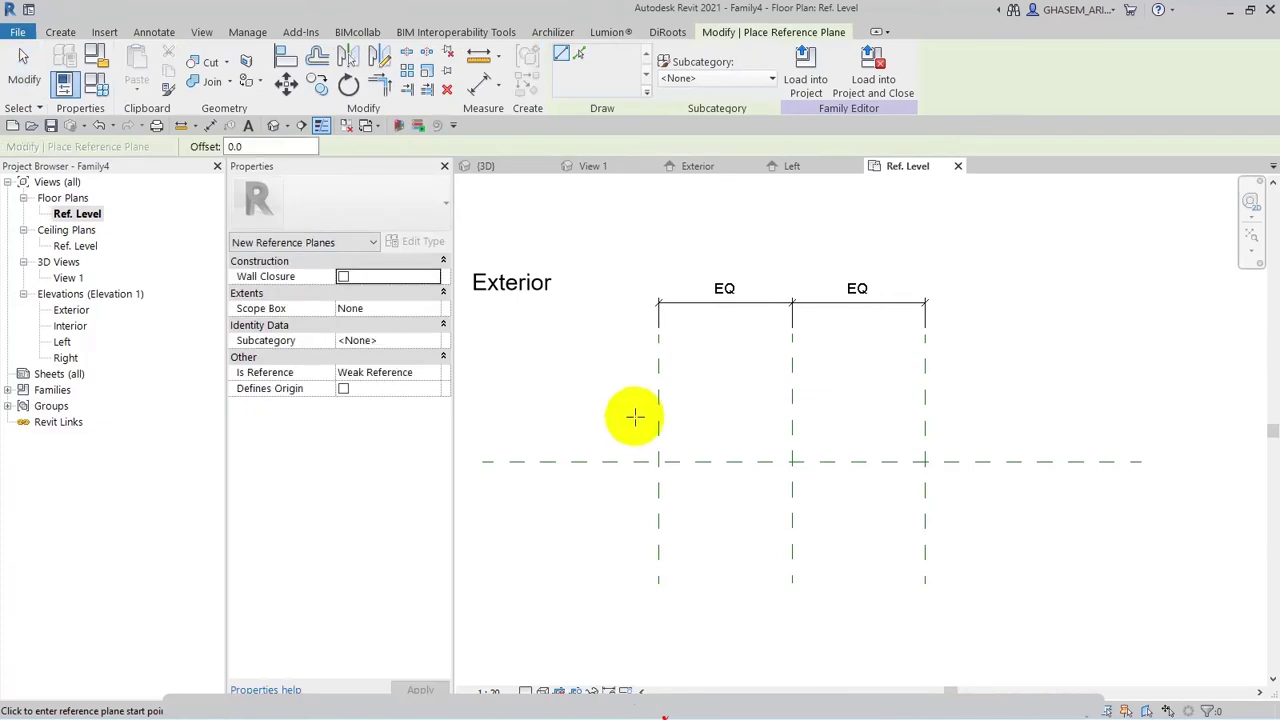
pyautogui.click(567, 432)
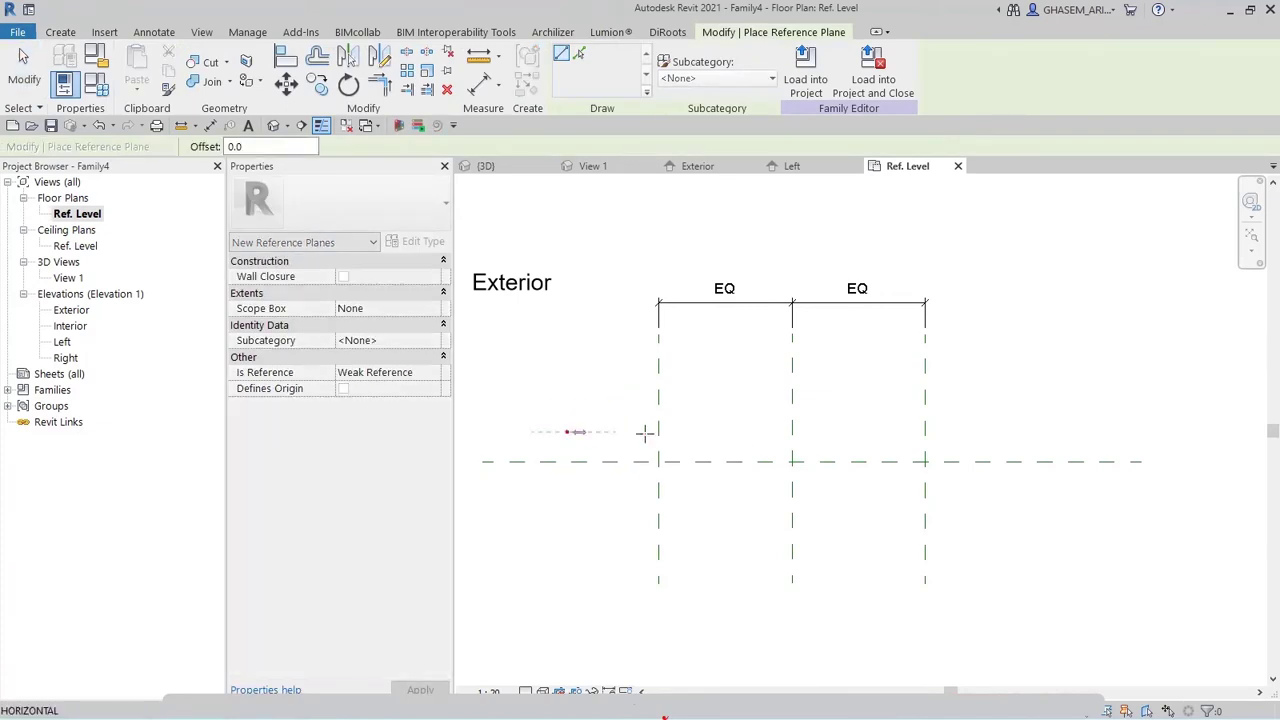
pyautogui.click(1063, 432)
# Add an aligned dimension between the centre plane and the new horizontal reference plane.
pyautogui.click(483, 80)
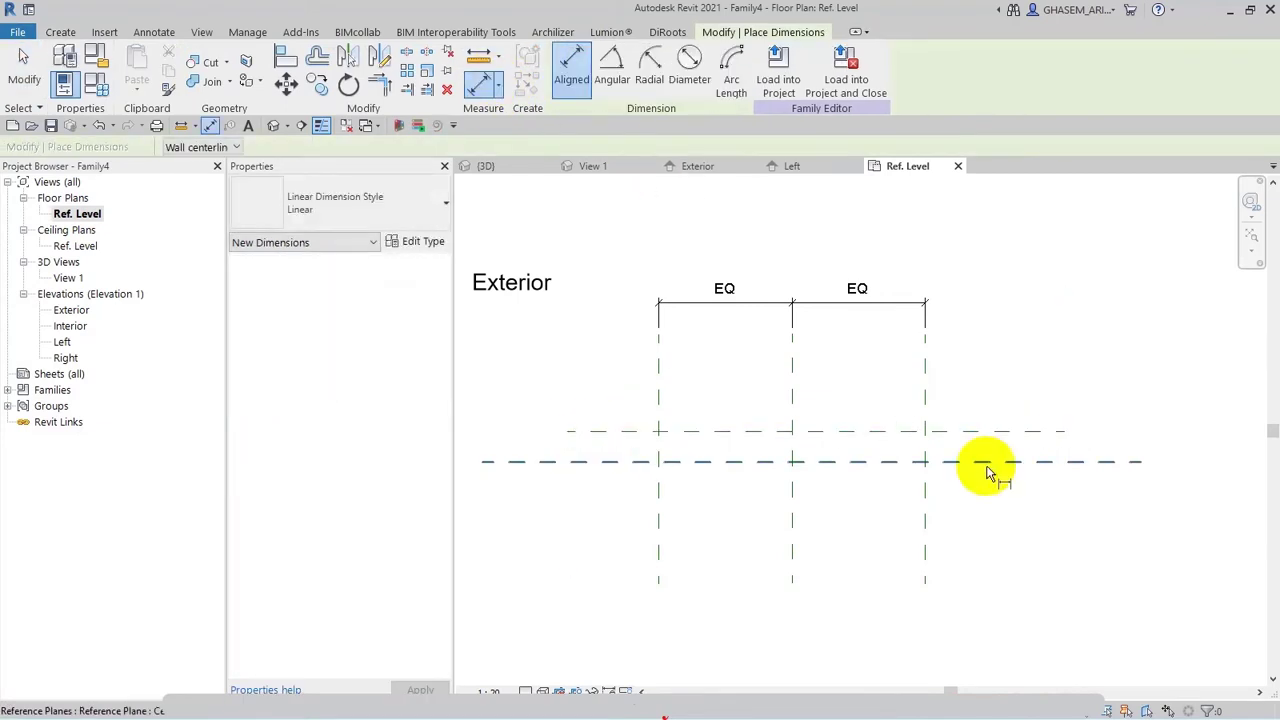
pyautogui.click(986, 458)
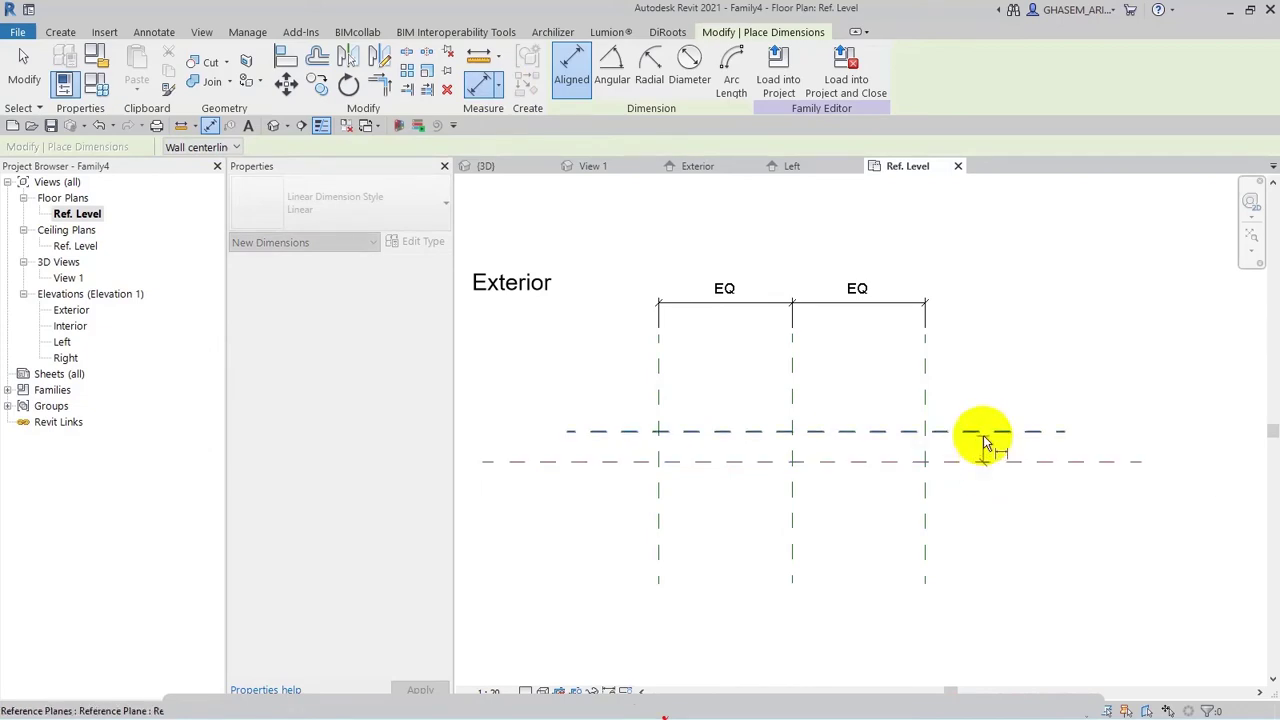
pyautogui.click(999, 382)
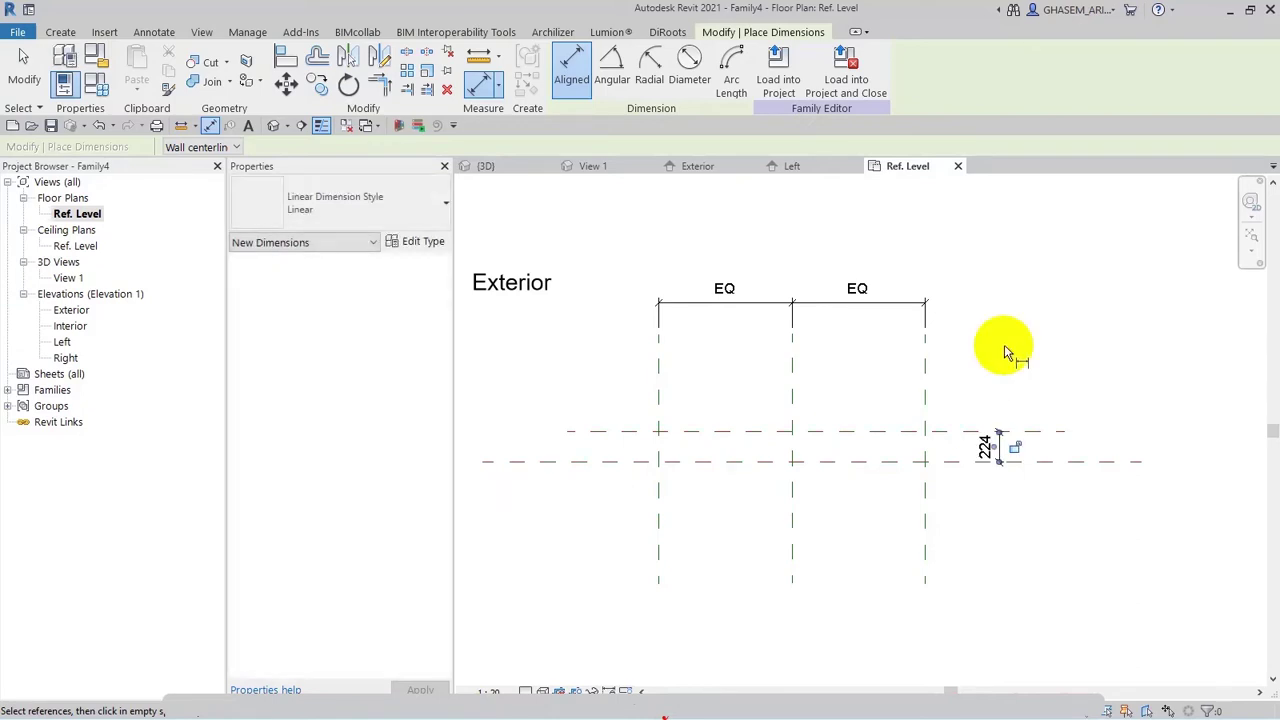
pyautogui.click(24, 65)
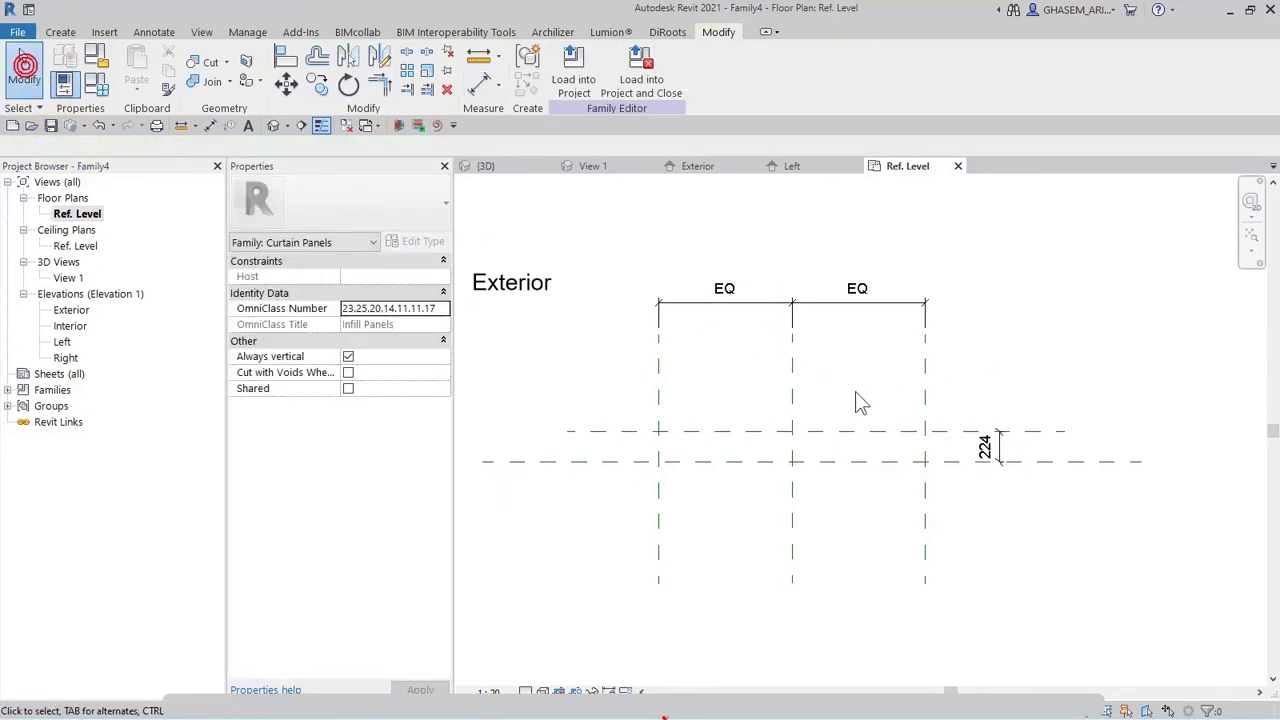
# Label the dimension between the two horizontal planes with a new instance family parameter named Depth.
pyautogui.click(962, 452)
pyautogui.click(718, 88)
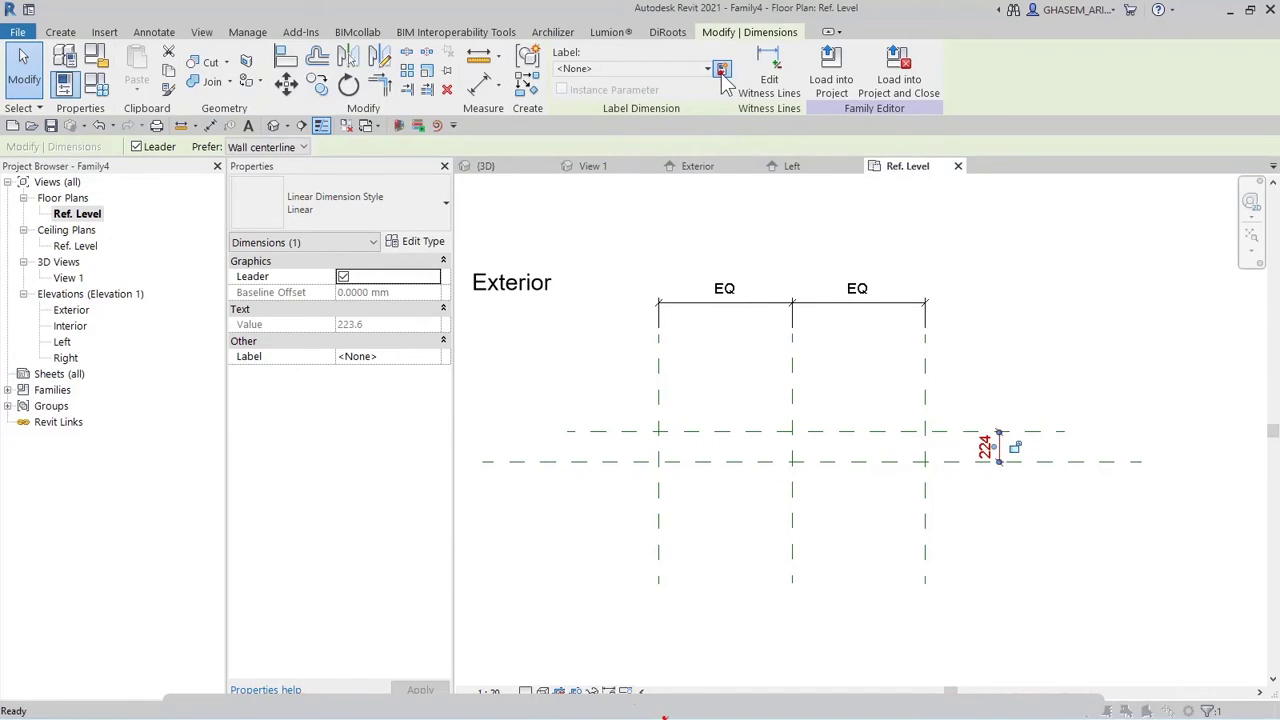
pyautogui.write('Depth')
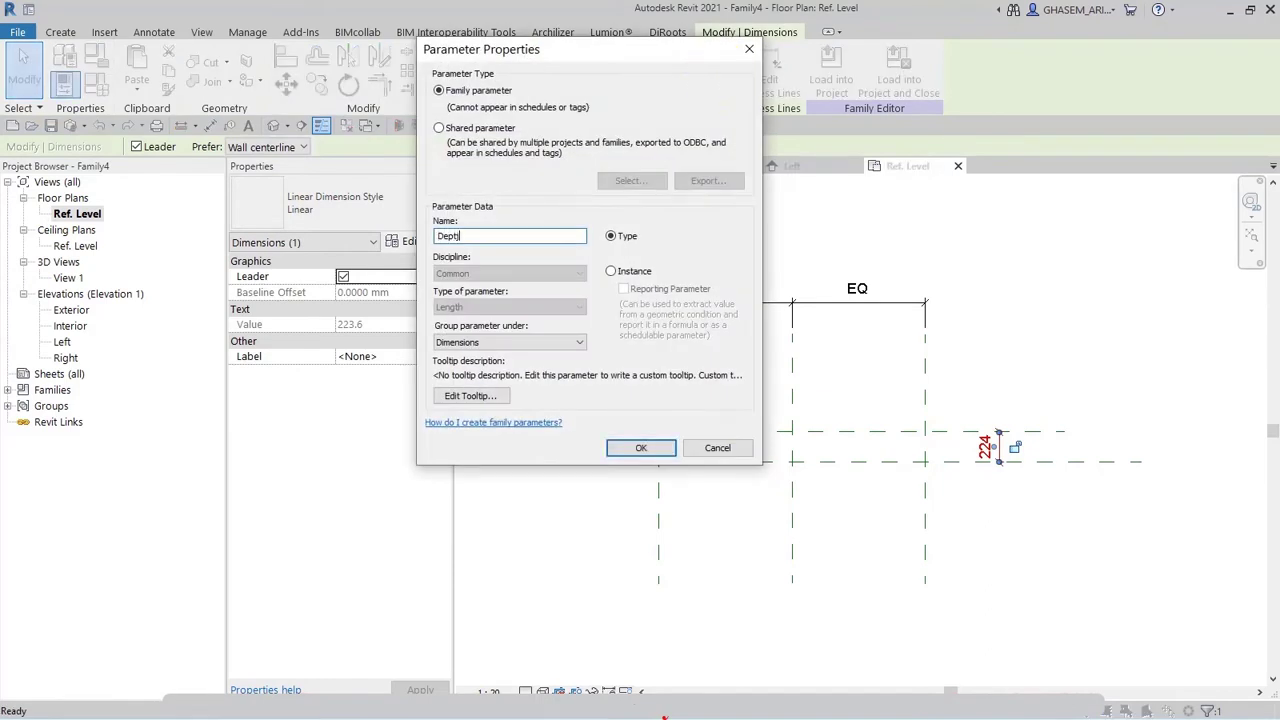
pyautogui.doubleClick(480, 234)
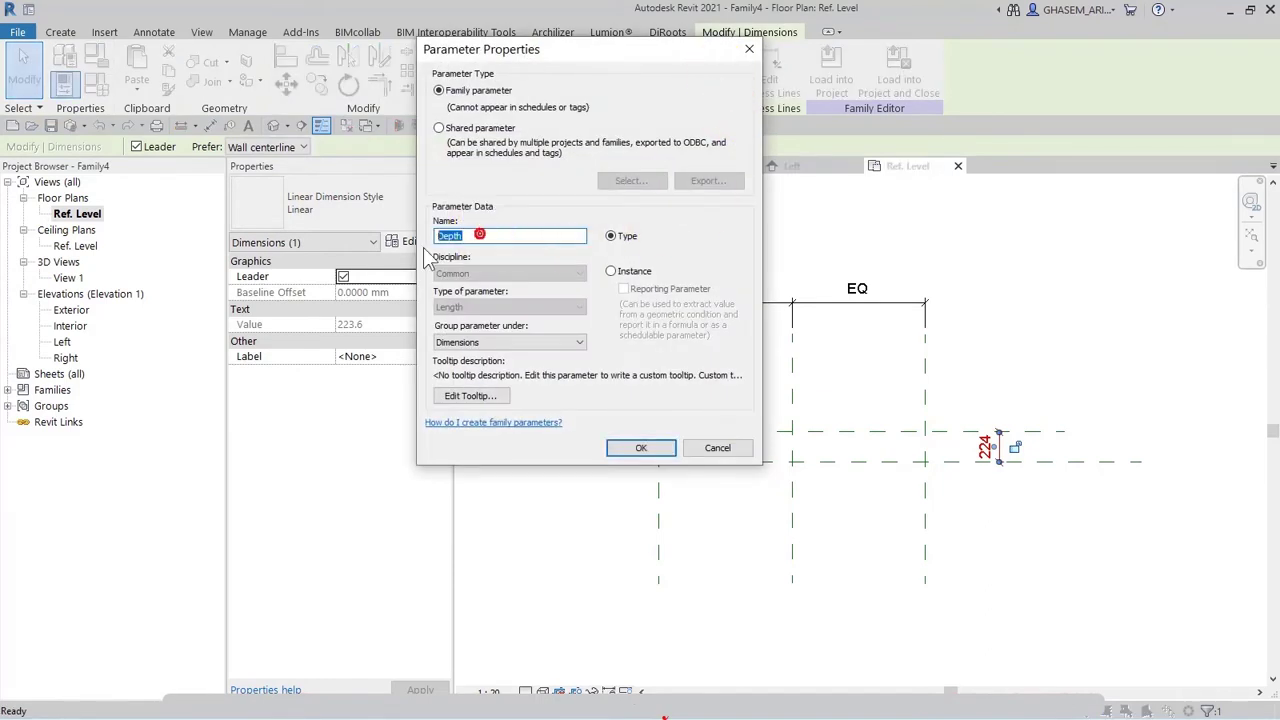
pyautogui.click(640, 275)
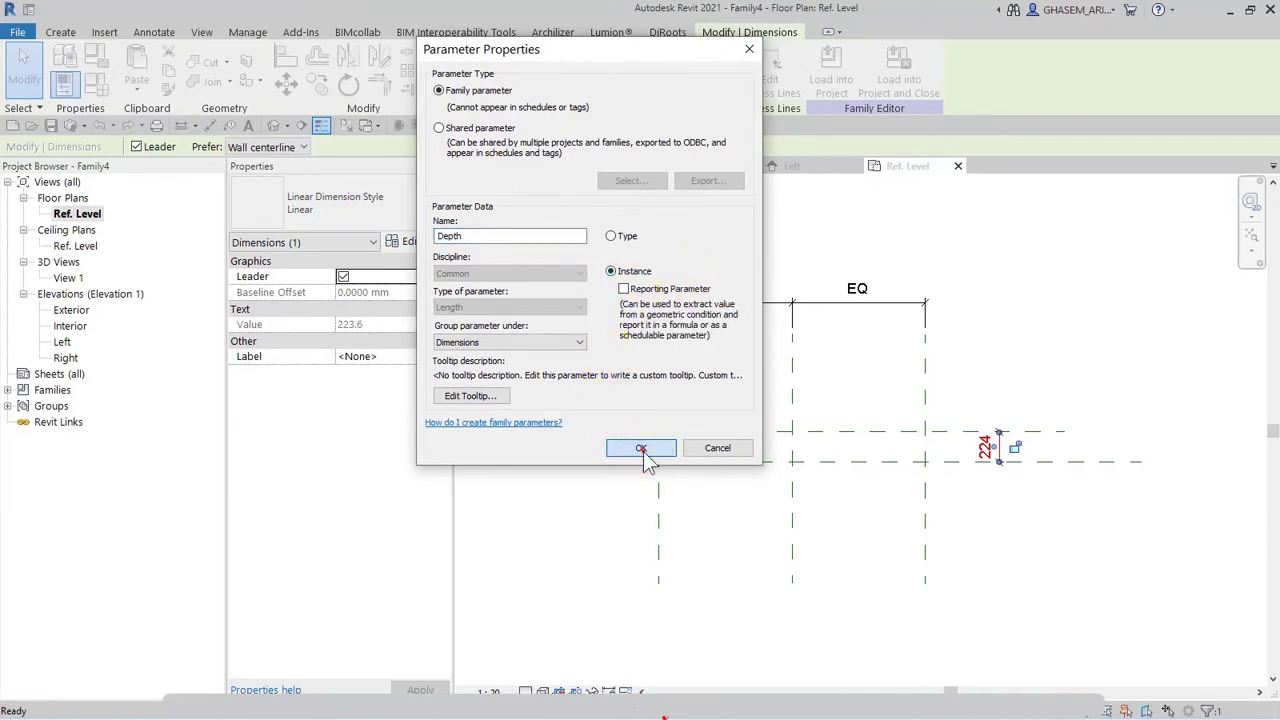
pyautogui.click(643, 451)
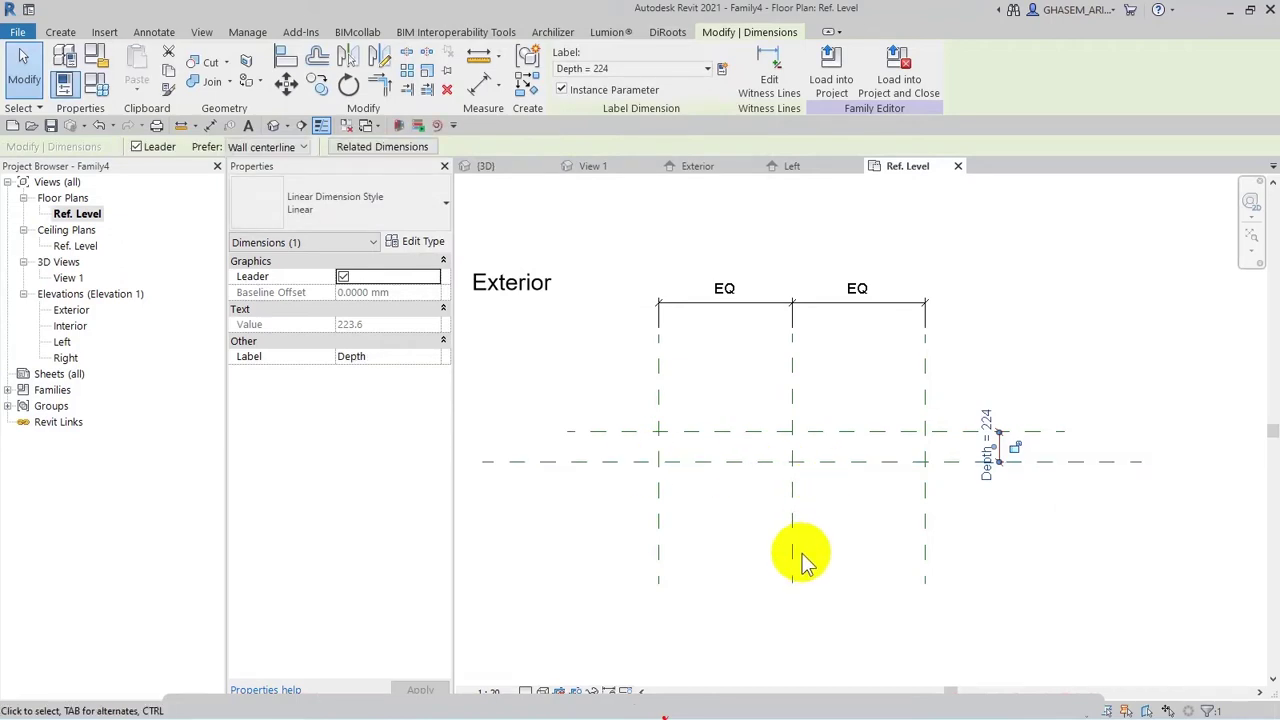
pyautogui.click(846, 557)
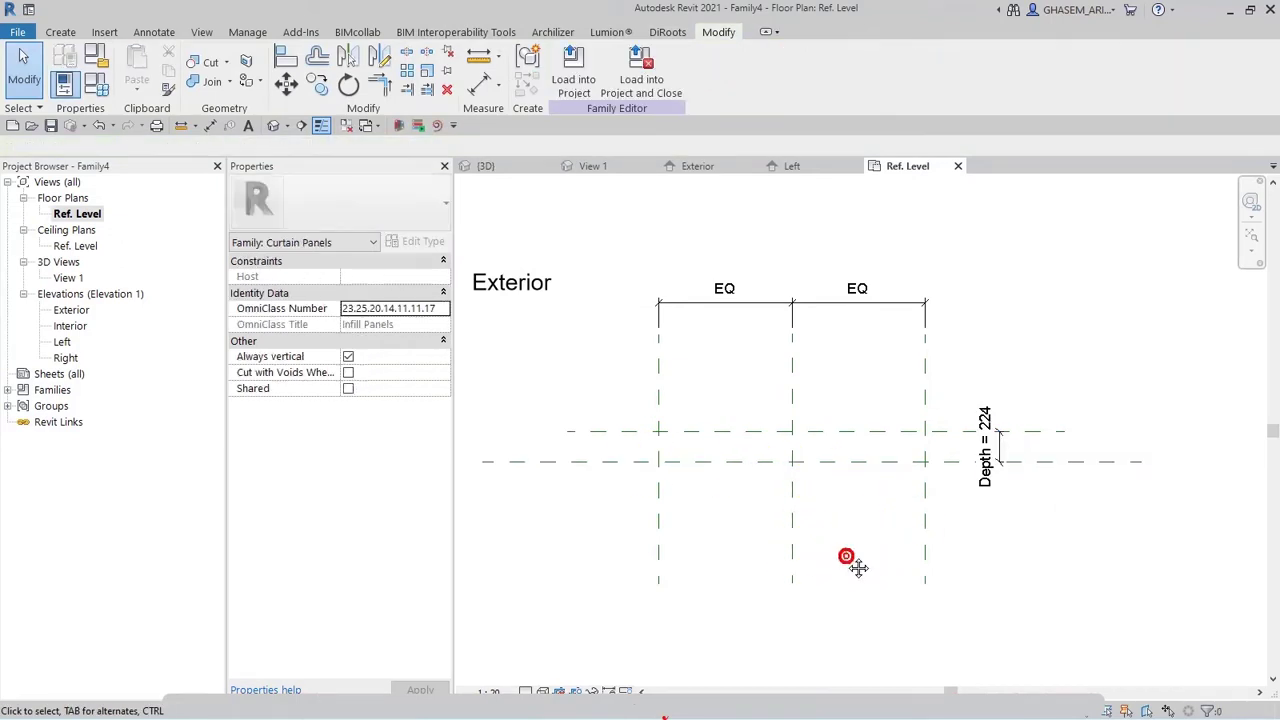
# Name the new horizontal reference plane Depth.
pyautogui.moveTo(846, 557); pyautogui.dragTo(905, 543, button='middle')
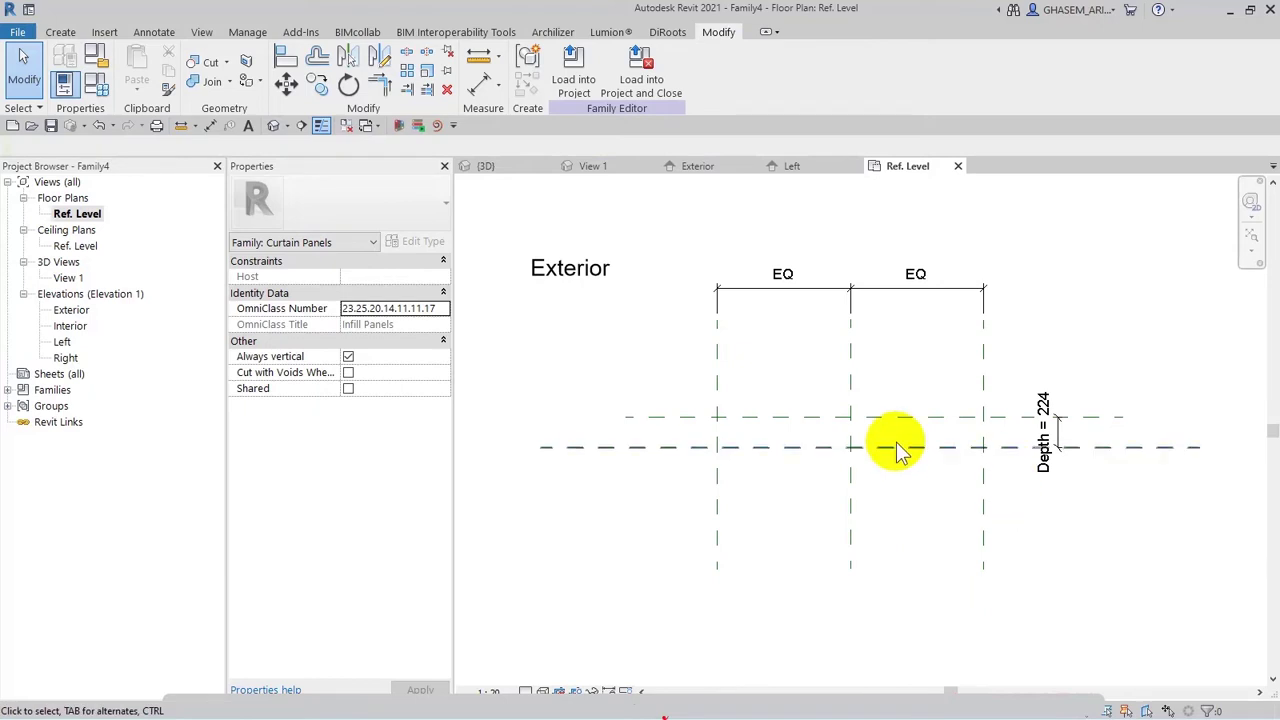
pyautogui.click(698, 416)
pyautogui.click(676, 428)
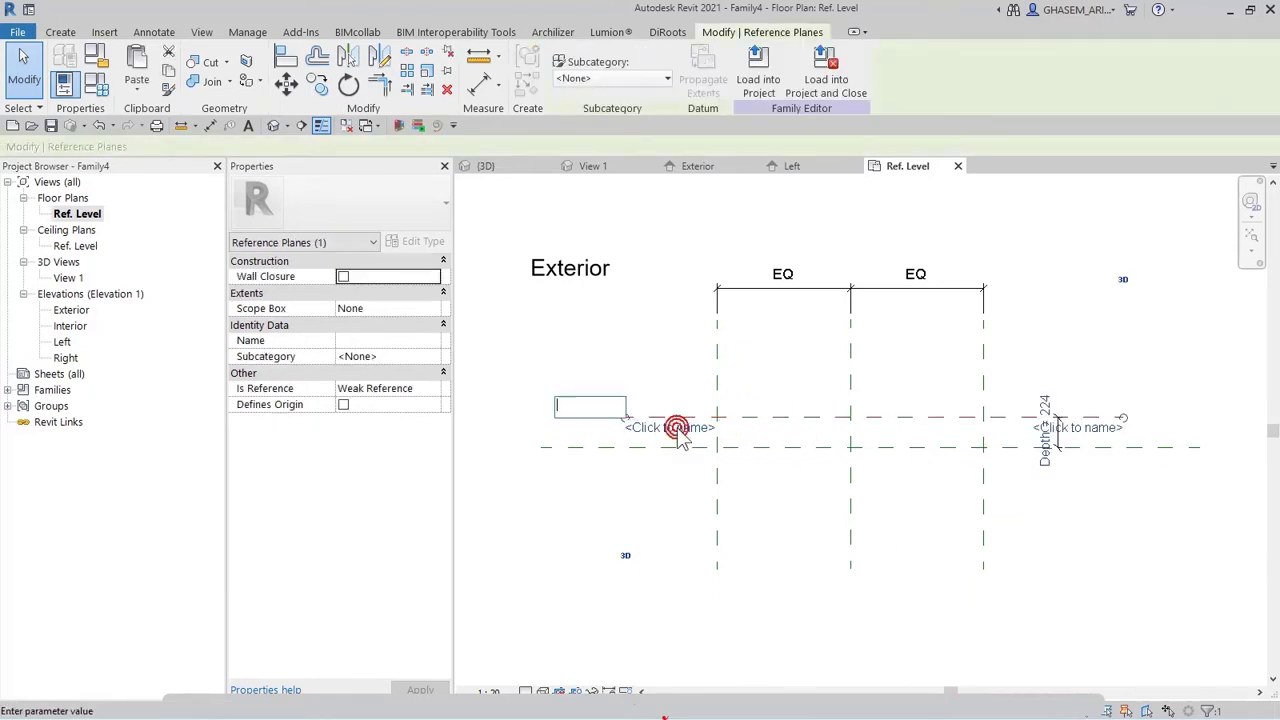
pyautogui.write('Depth')
pyautogui.click(678, 427)
pyautogui.click(660, 437)
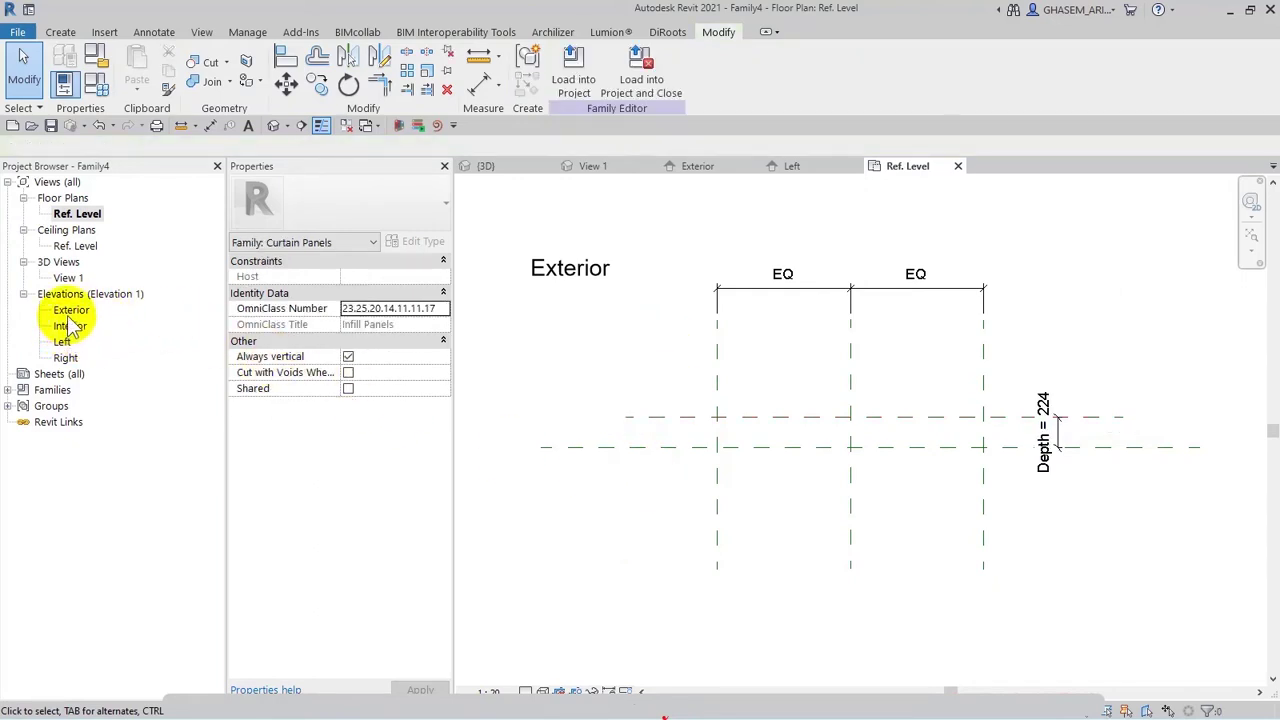
# Open the Exterior elevation view of the panel family.
pyautogui.scroll(-2, 645, 490)
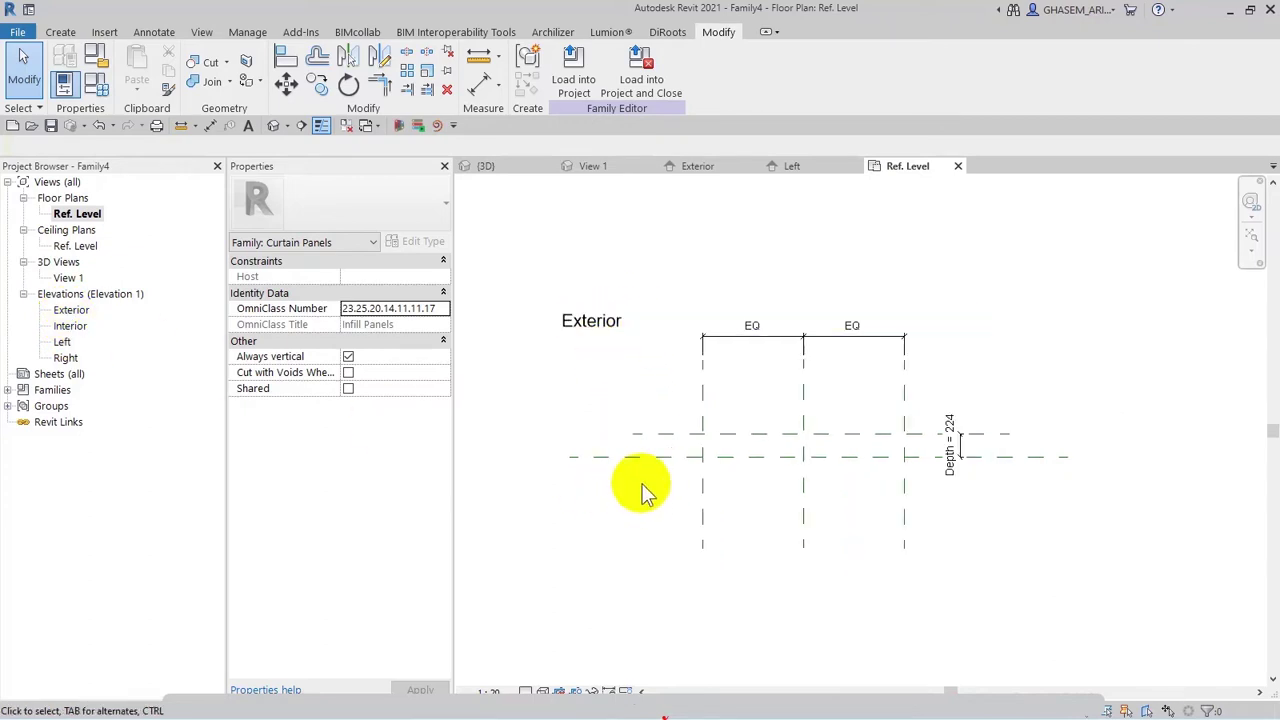
pyautogui.click(72, 312)
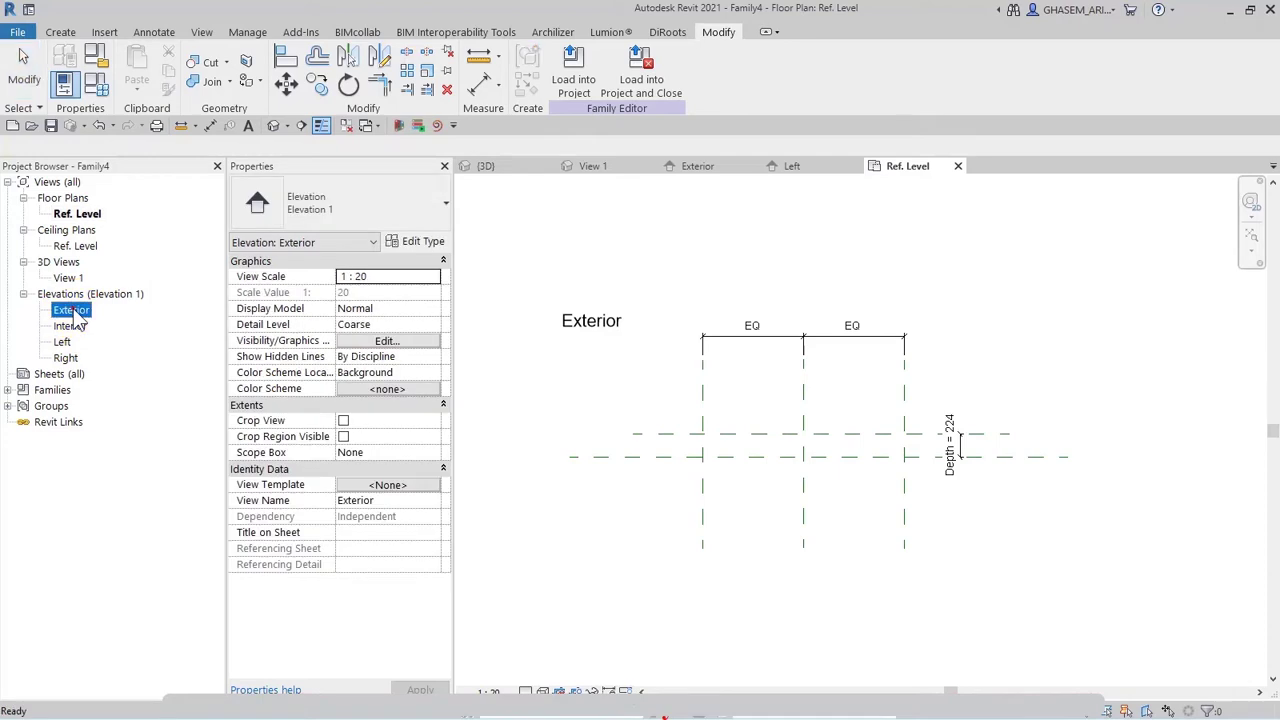
pyautogui.doubleClick(72, 311)
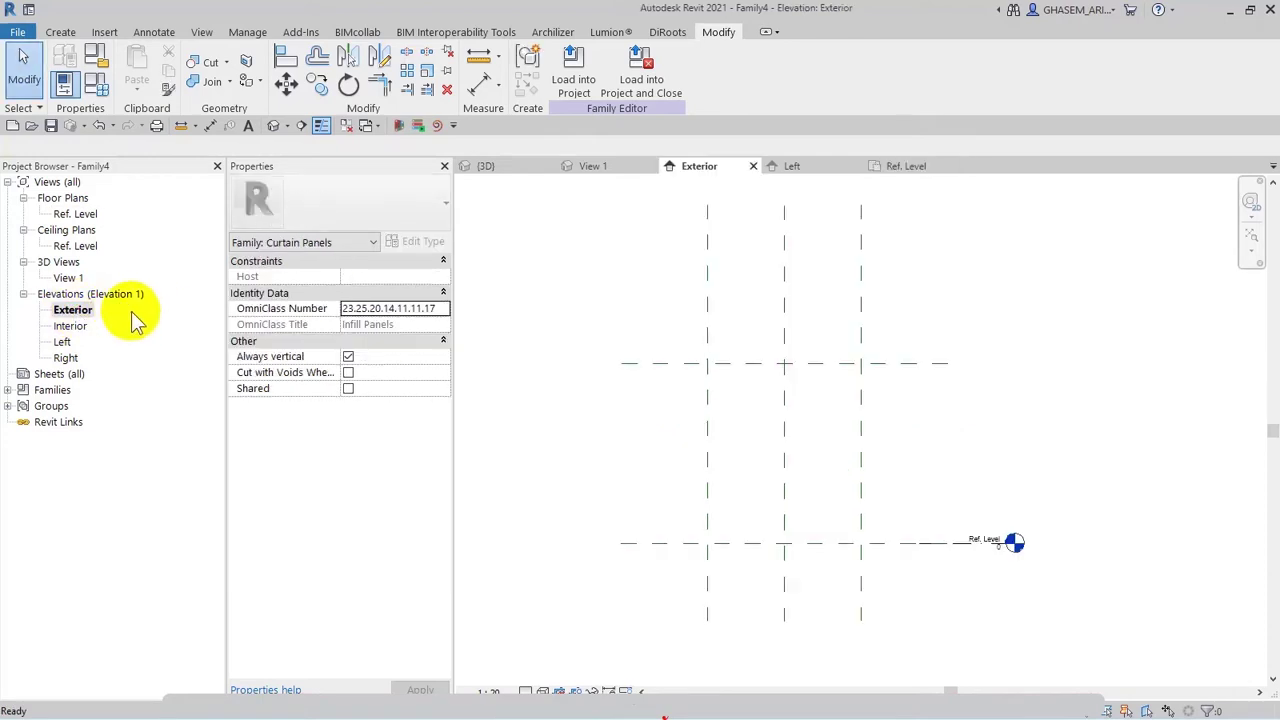
pyautogui.click(62, 33)
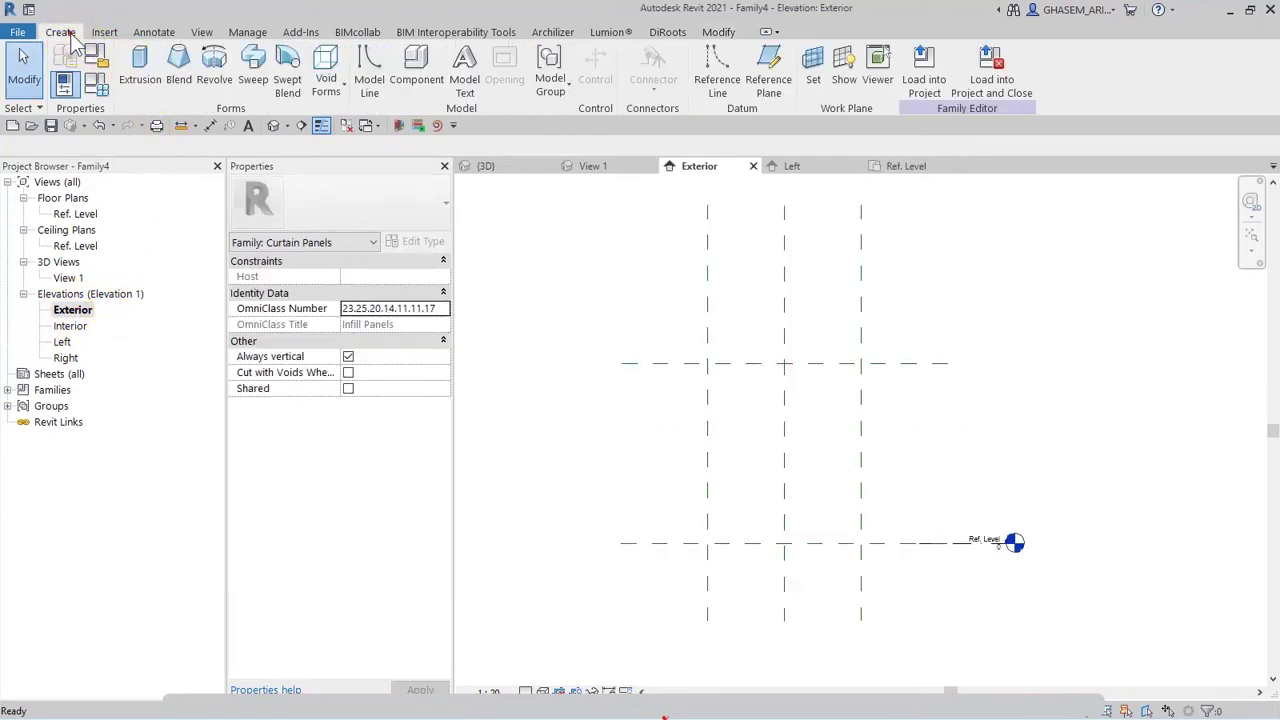
pyautogui.click(179, 80)
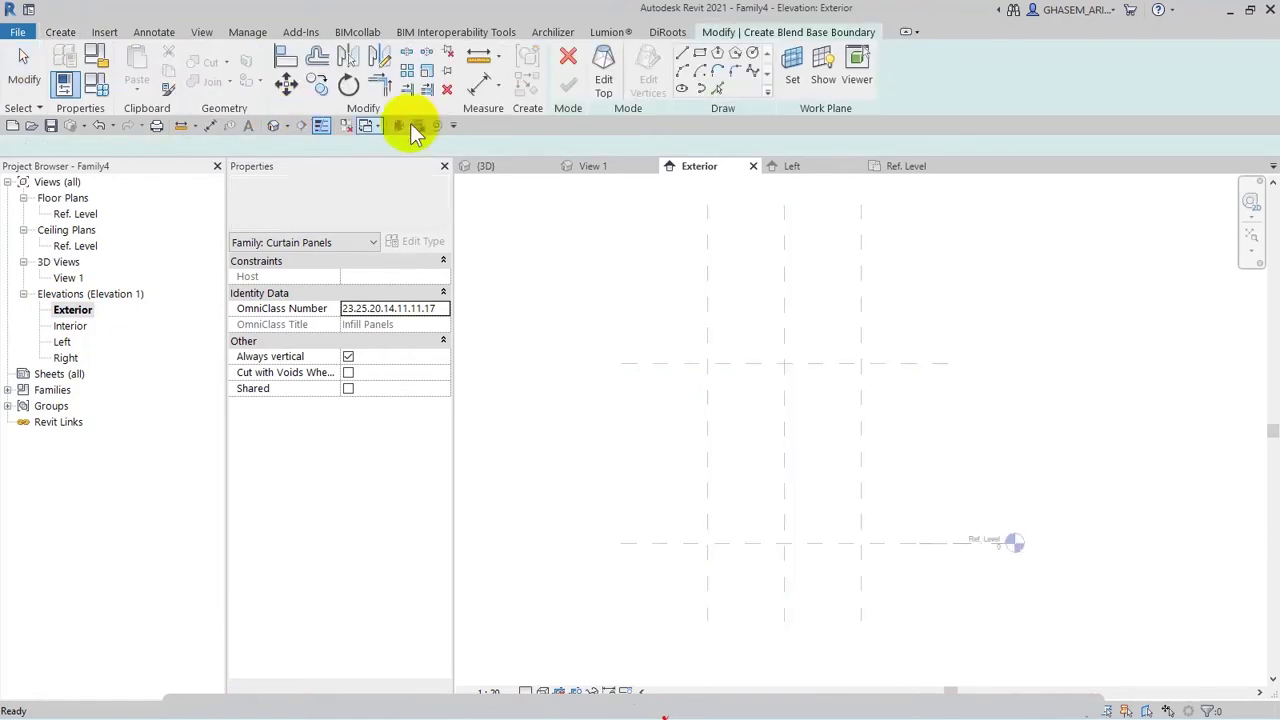
pyautogui.click(566, 56)
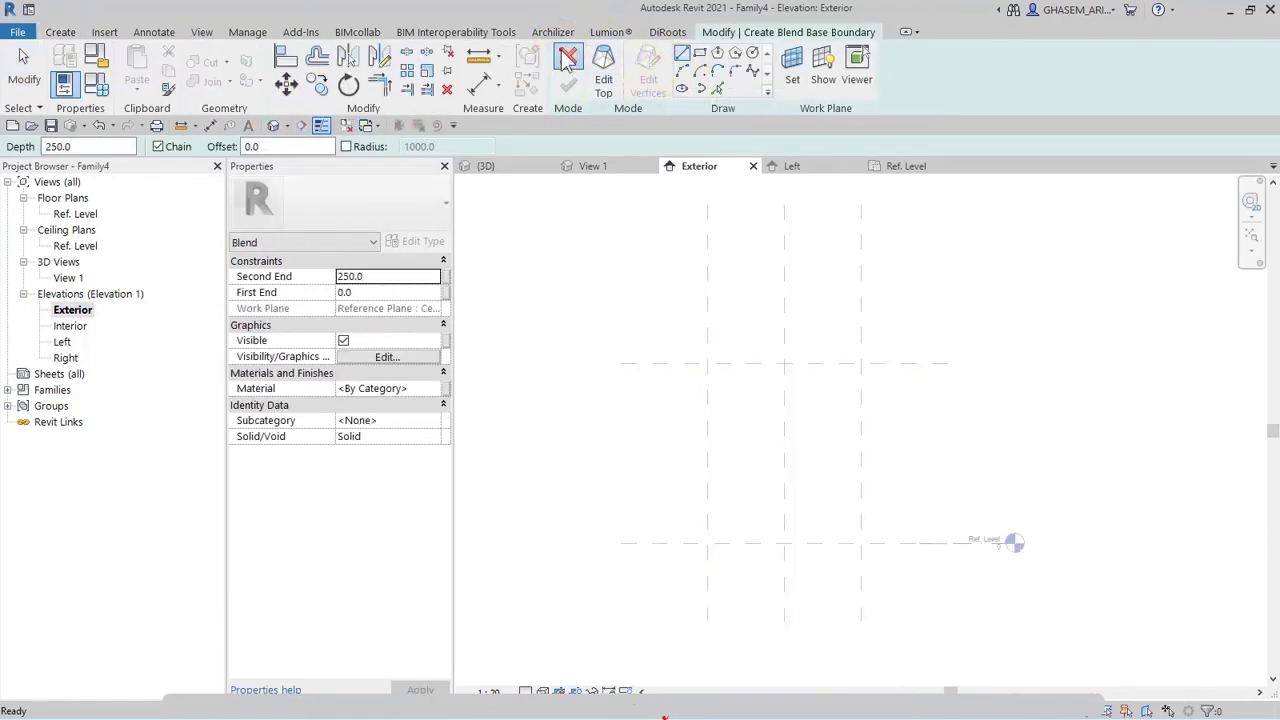
# Draw two vertical reference planes inside the panel, about 588 mm left and about 385 mm right of the centre plane.
pyautogui.click(60, 32)
pyautogui.click(766, 63)
pyautogui.click(735, 330)
pyautogui.click(737, 594)
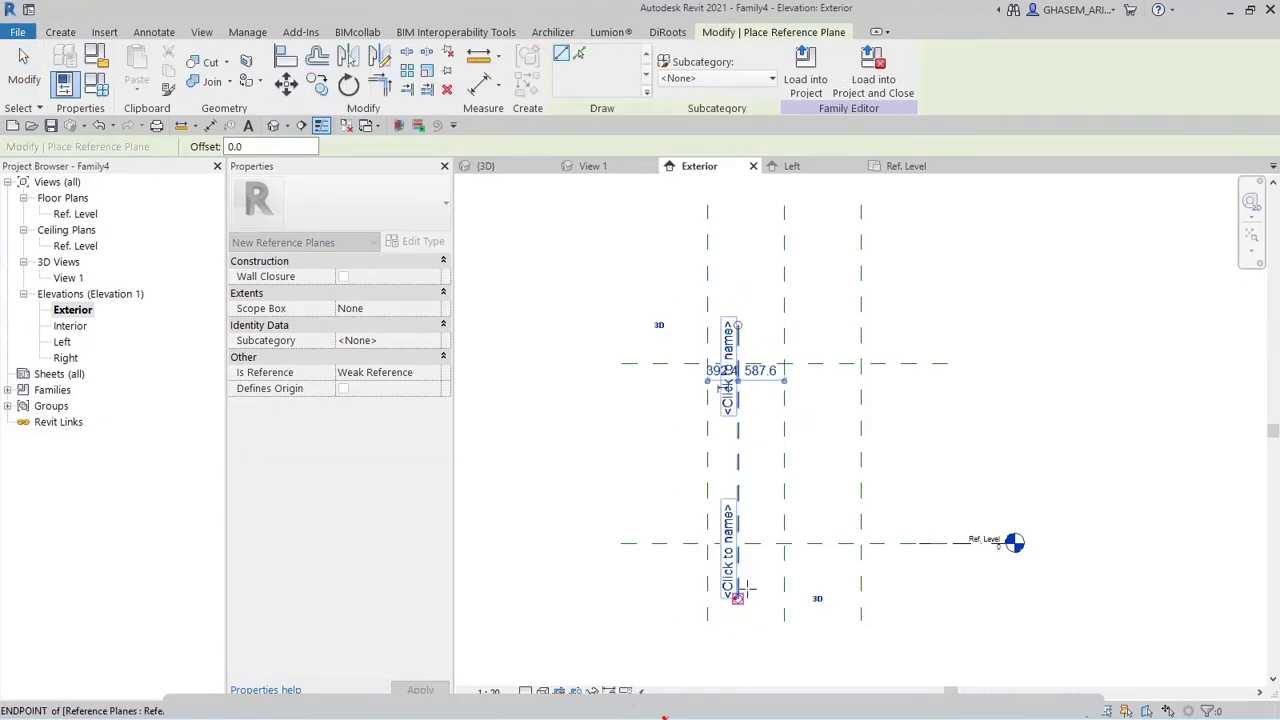
pyautogui.click(814, 314)
pyautogui.click(814, 590)
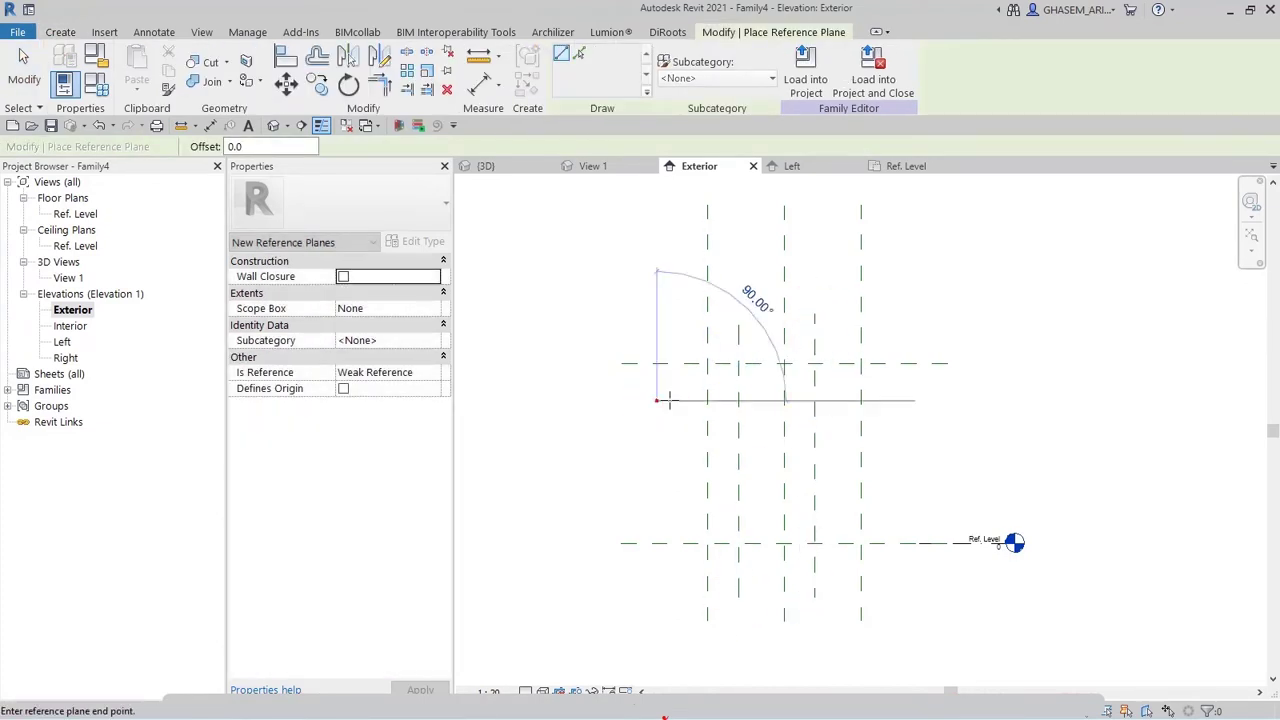
# Draw two horizontal reference planes inside the panel, about 1824 mm and about 697 mm above the Ref. Level.
pyautogui.click(622, 401)
pyautogui.click(924, 402)
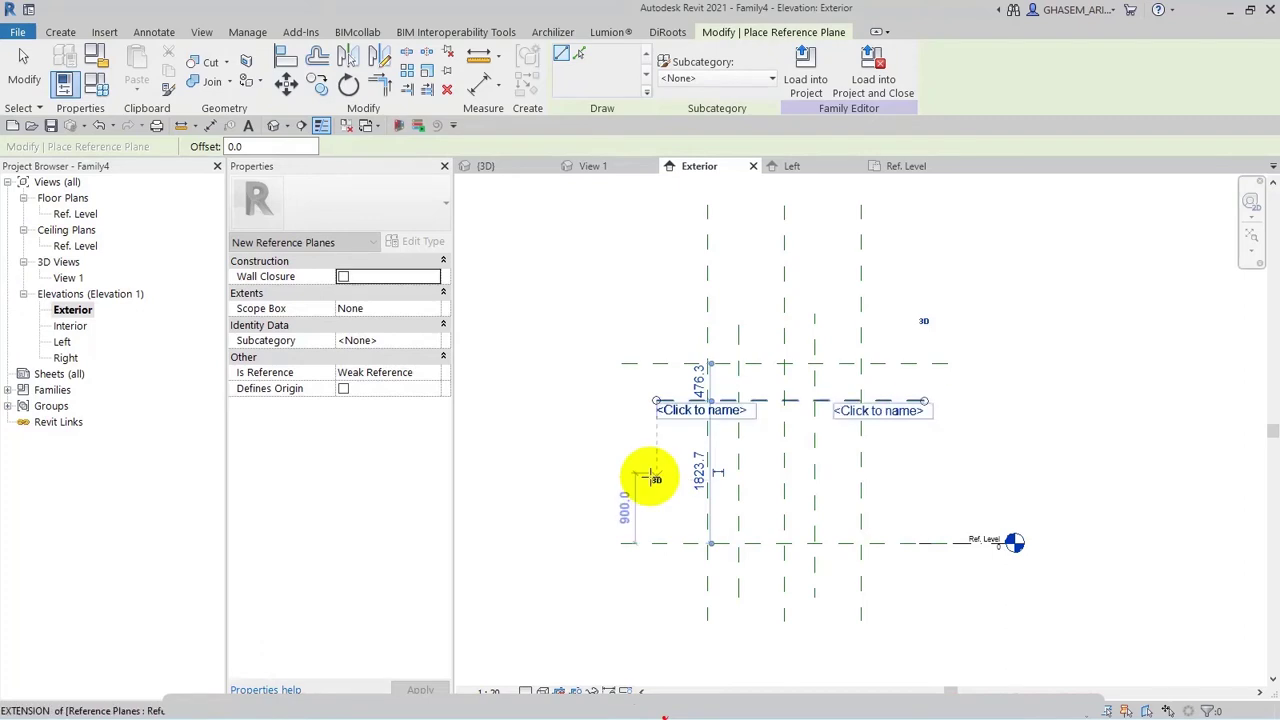
pyautogui.click(600, 489)
pyautogui.click(941, 489)
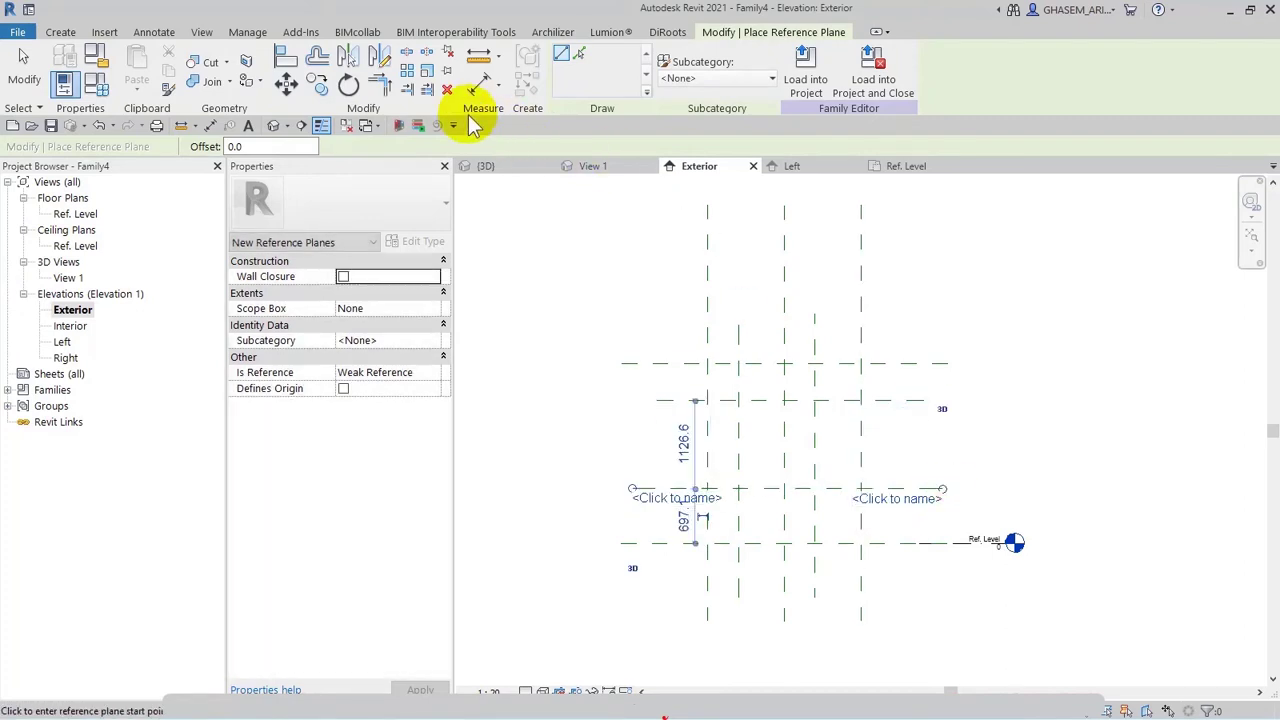
# Dimension the two inner vertical planes to the centre plane above the panel and set the segments equal.
pyautogui.click(482, 82)
pyautogui.click(812, 352)
pyautogui.click(784, 350)
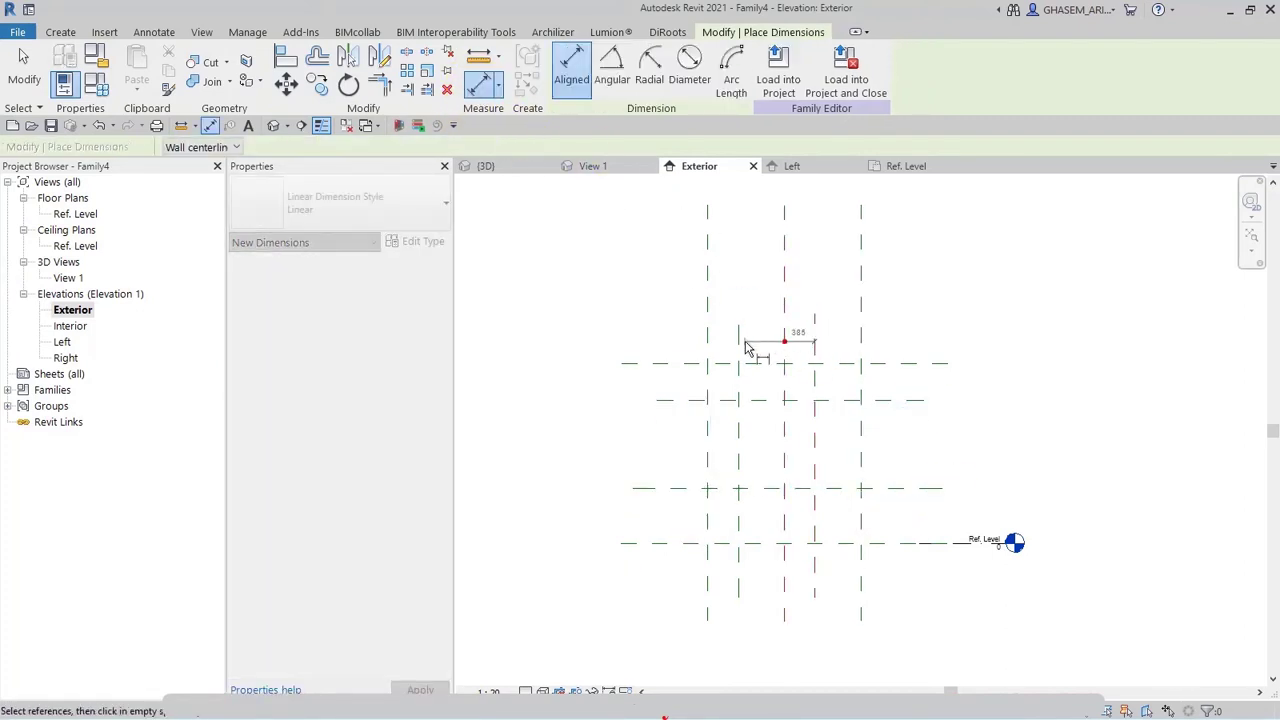
pyautogui.click(772, 272)
pyautogui.click(775, 301)
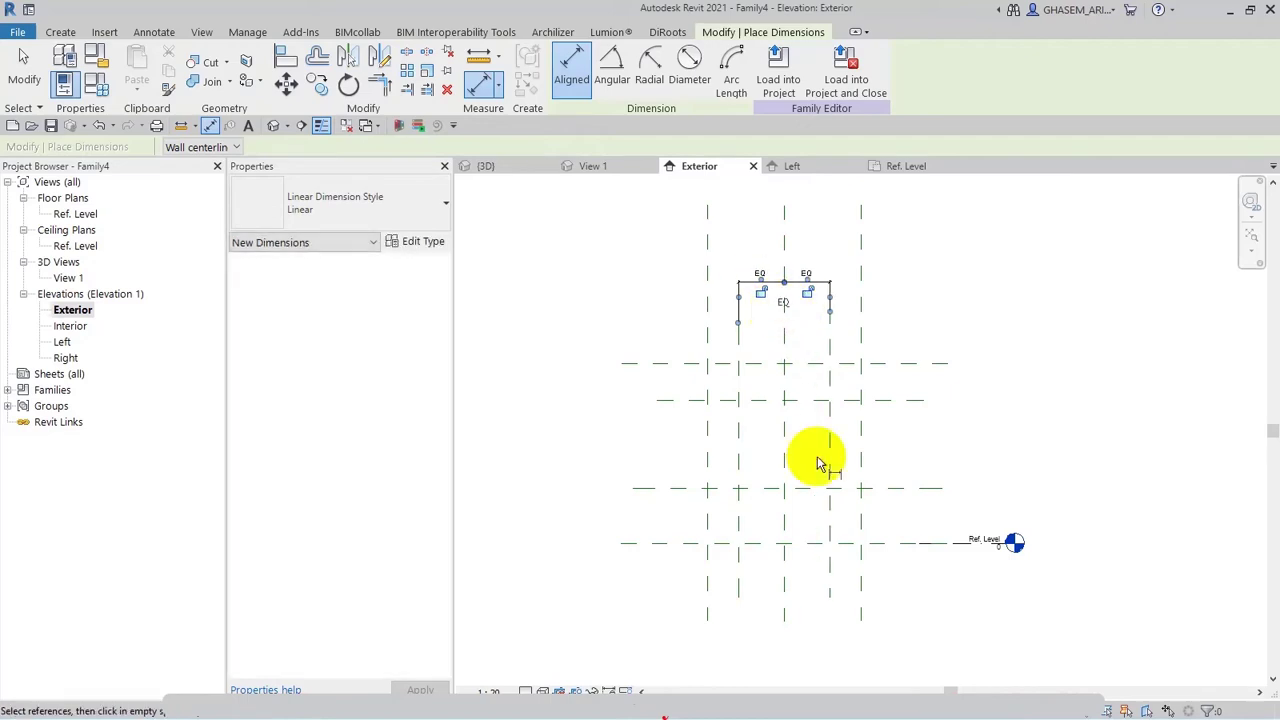
# Add a second equalized dimension across the inner vertical planes and the centre plane, just above the Ref. Level.
pyautogui.click(830, 520)
pyautogui.click(786, 514)
pyautogui.click(739, 521)
pyautogui.click(771, 537)
pyautogui.click(783, 544)
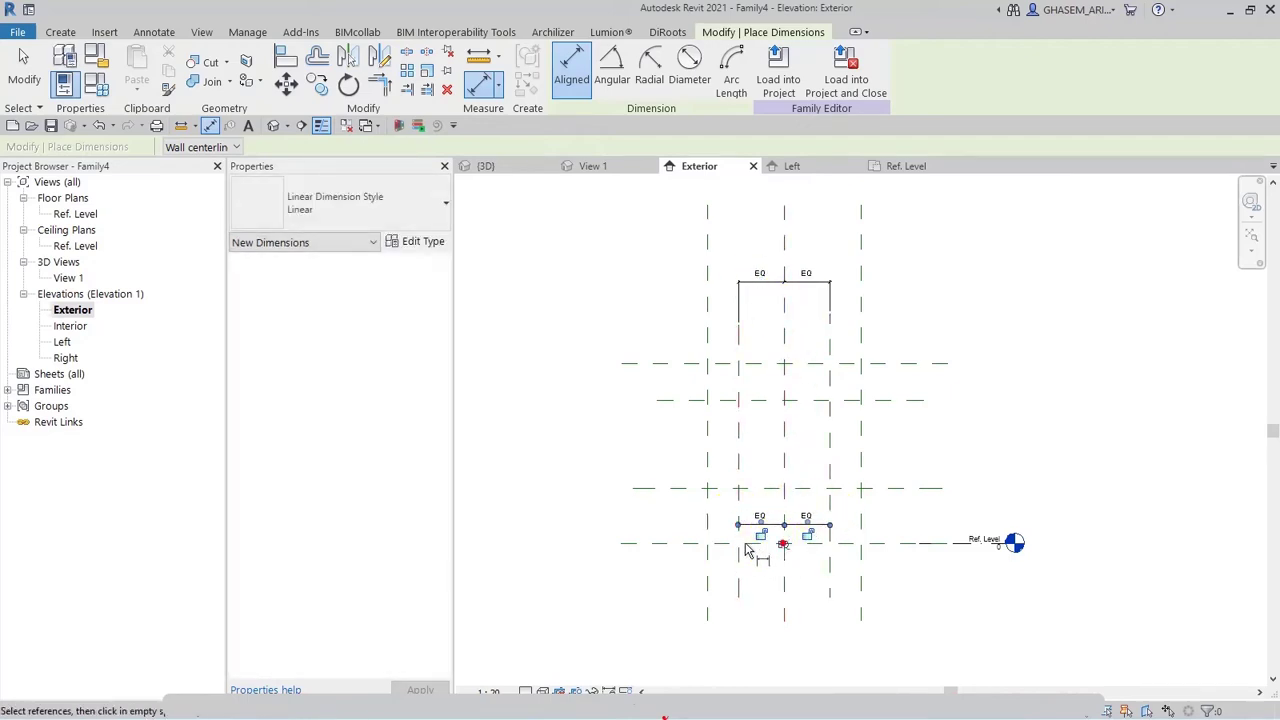
pyautogui.click(697, 500)
# Draw a horizontal reference plane between the two inner horizontal planes, about 477 mm above the lower one.
pyautogui.scroll(-2, 693, 492)
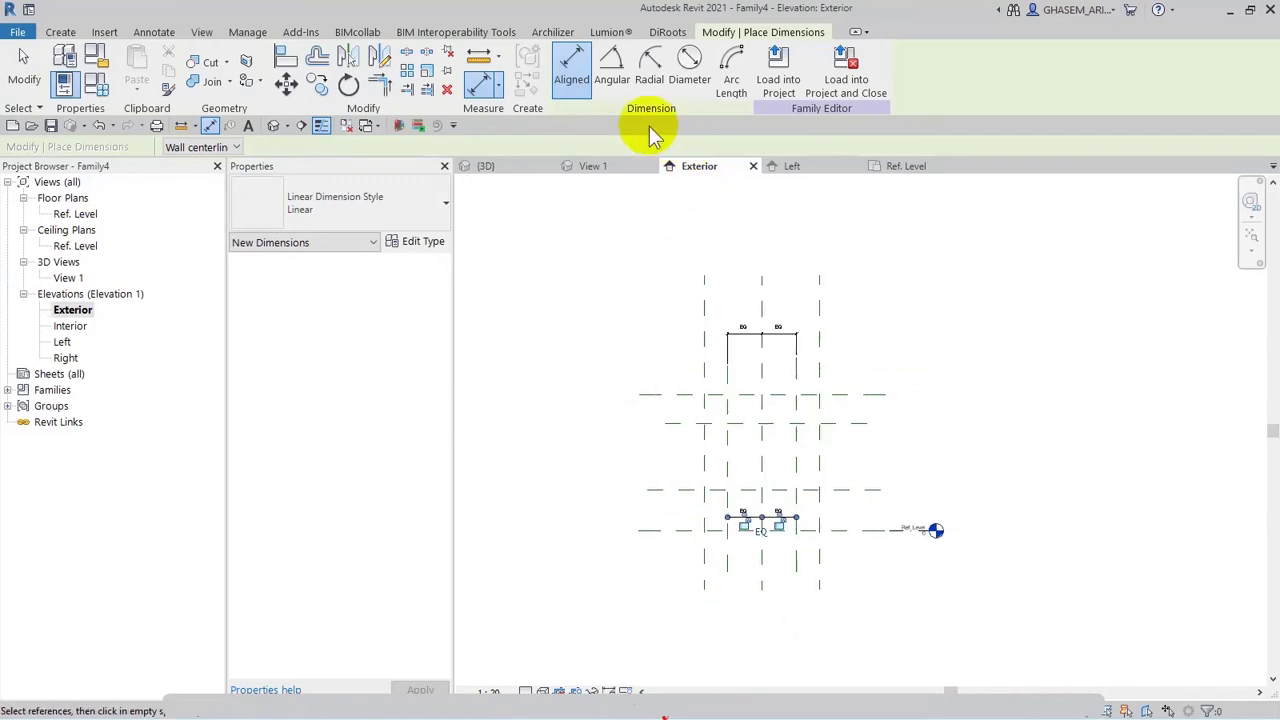
pyautogui.click(60, 32)
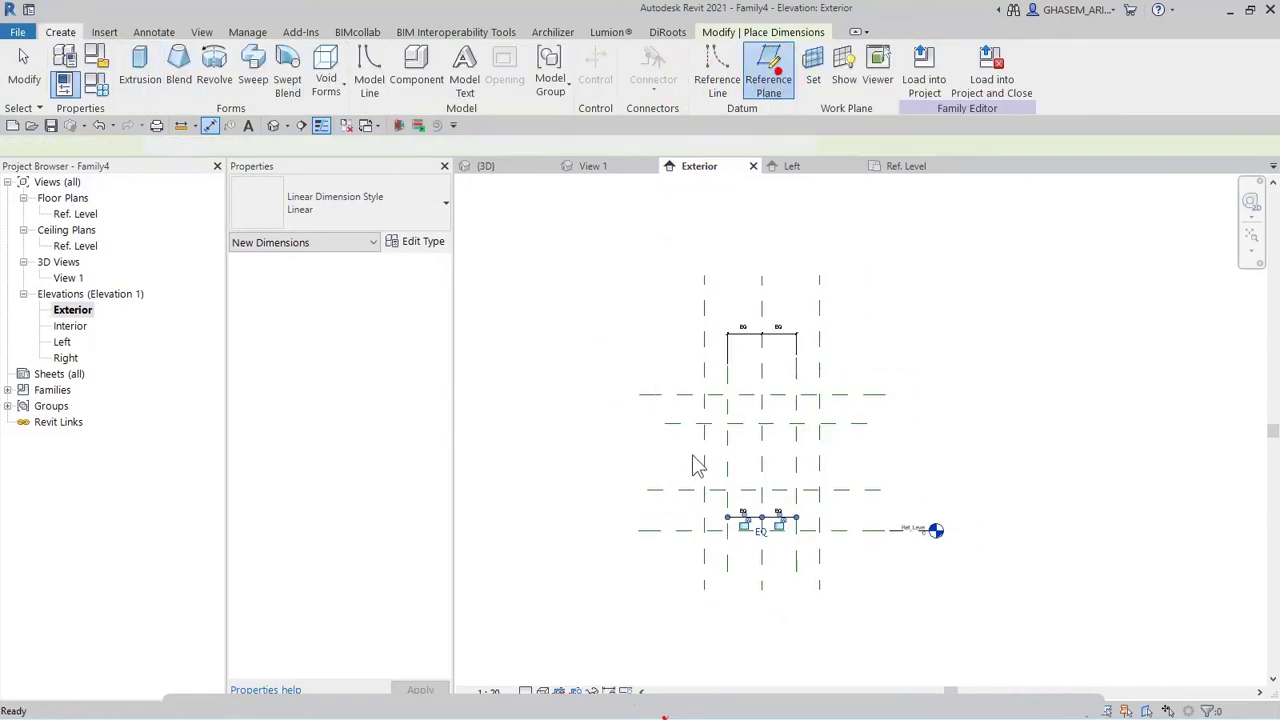
pyautogui.press('r')
pyautogui.press('p')
pyautogui.click(630, 462)
pyautogui.click(932, 462)
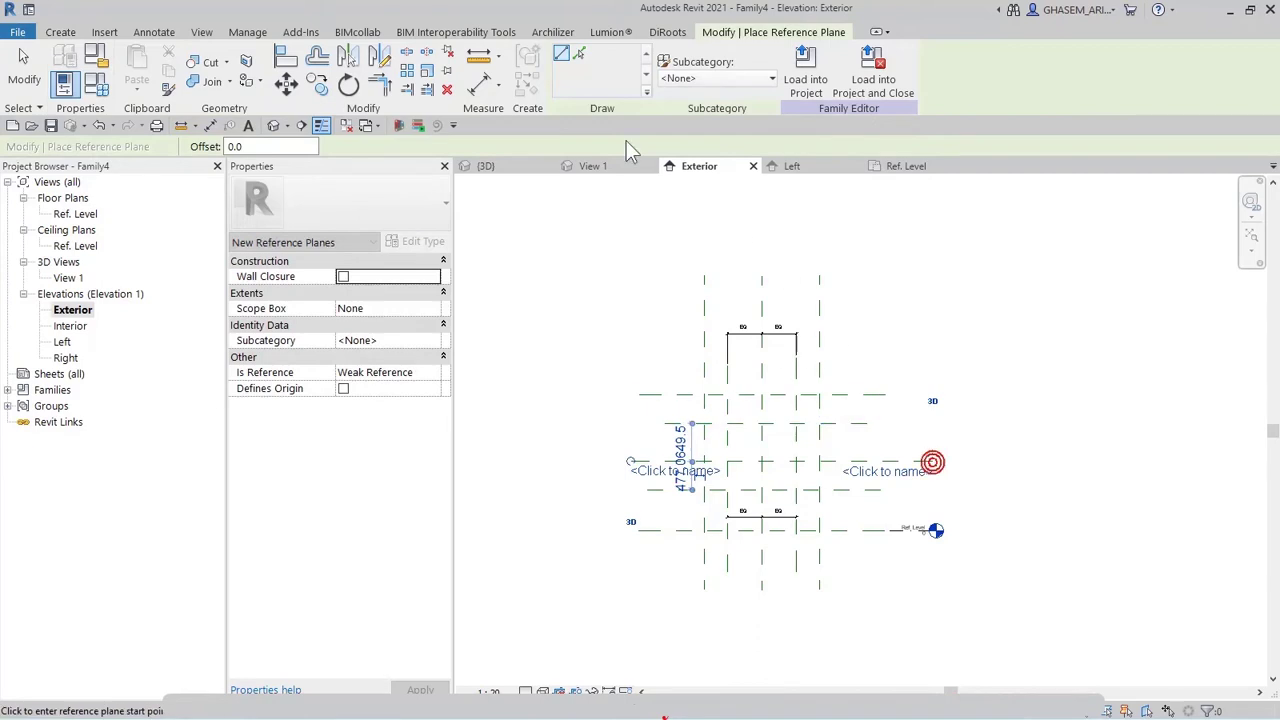
# Dimension the new middle horizontal plane to the Ref. Level and the panel's upper plane and set the segments equal.
pyautogui.press('d')
pyautogui.press('i')
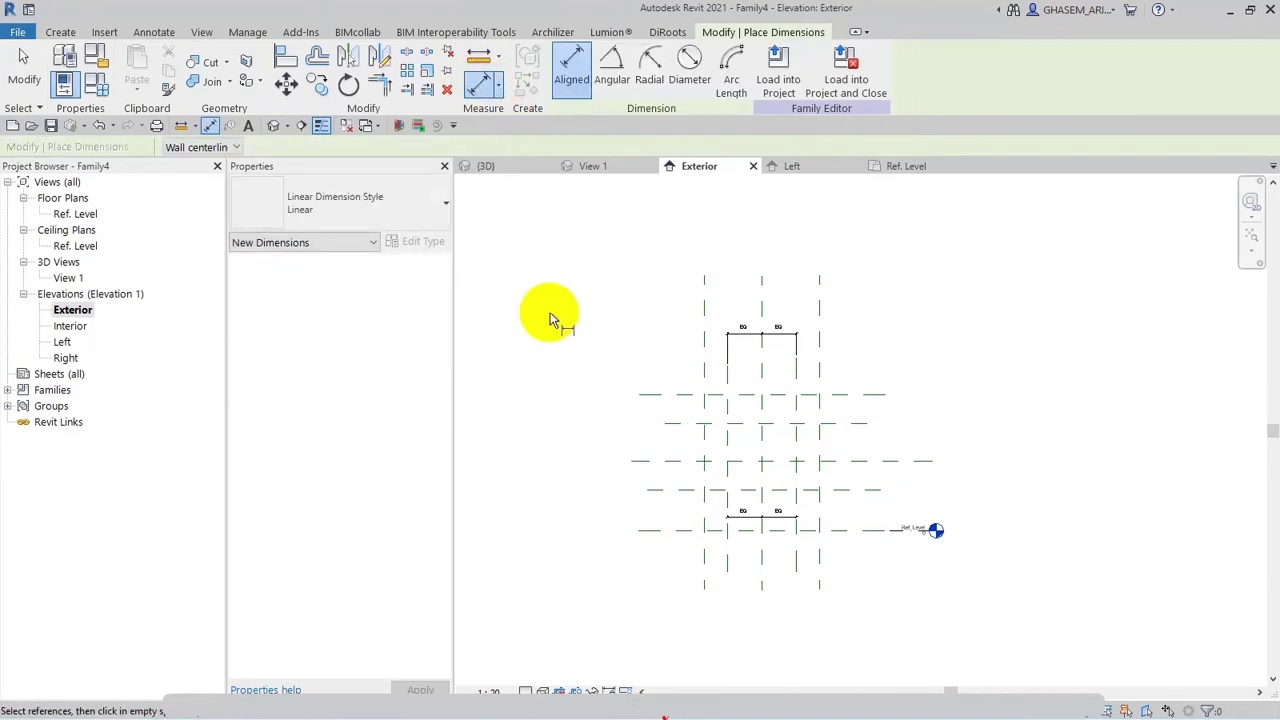
pyautogui.click(671, 533)
pyautogui.click(693, 462)
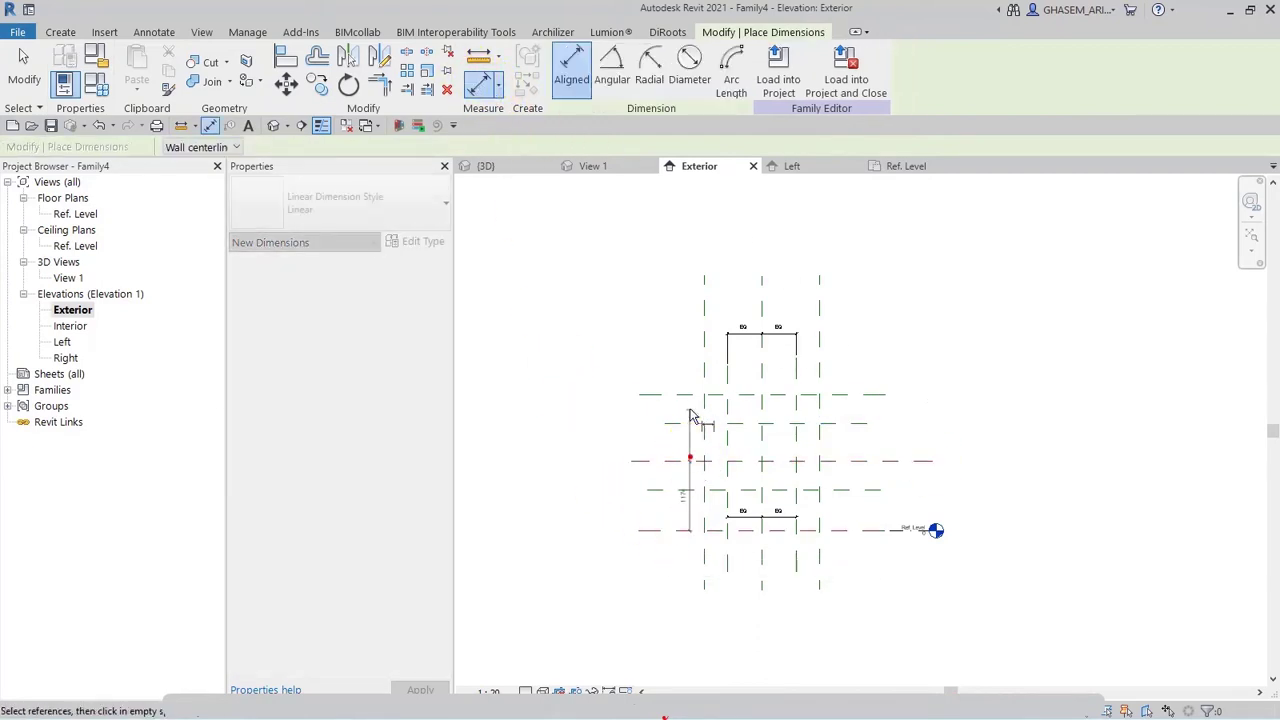
# Dimension the two inner horizontal planes to the middle horizontal plane and set the segments equal.
pyautogui.click(685, 490)
pyautogui.click(689, 425)
pyautogui.click(657, 463)
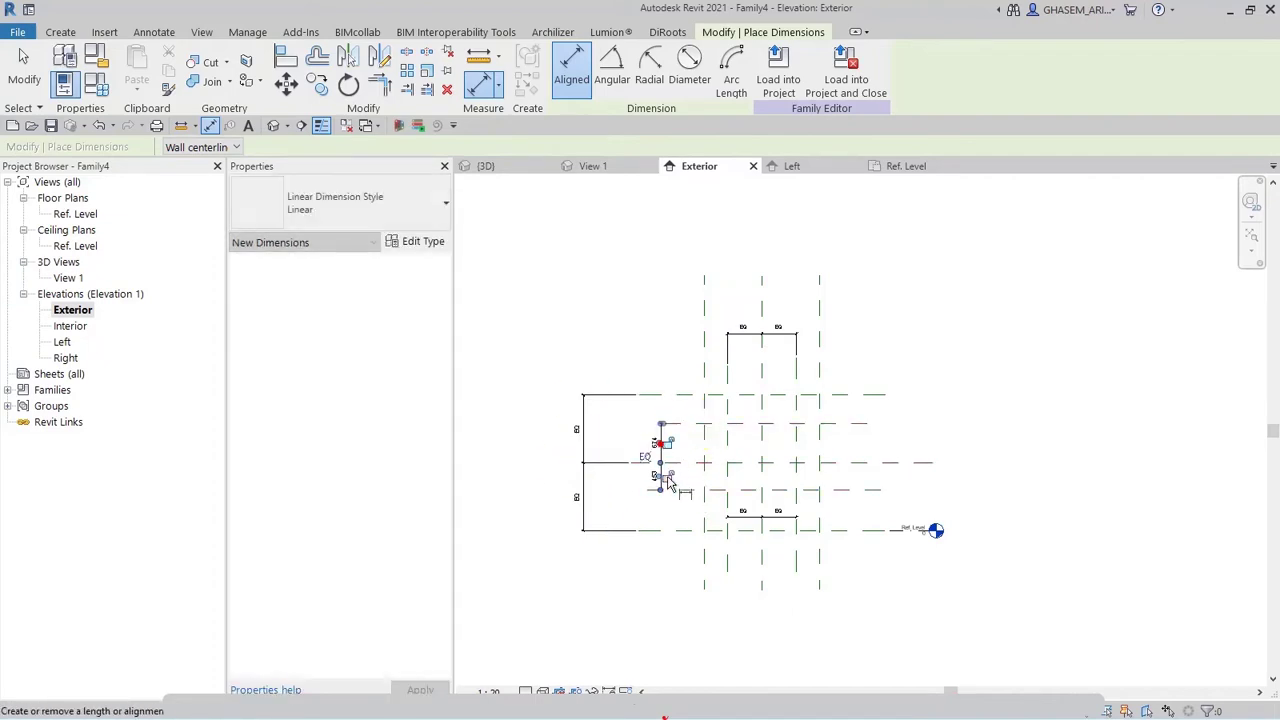
# Add an overall dimension between the two inner horizontal planes and another between the two inner vertical planes.
pyautogui.scroll(2, 674, 477)
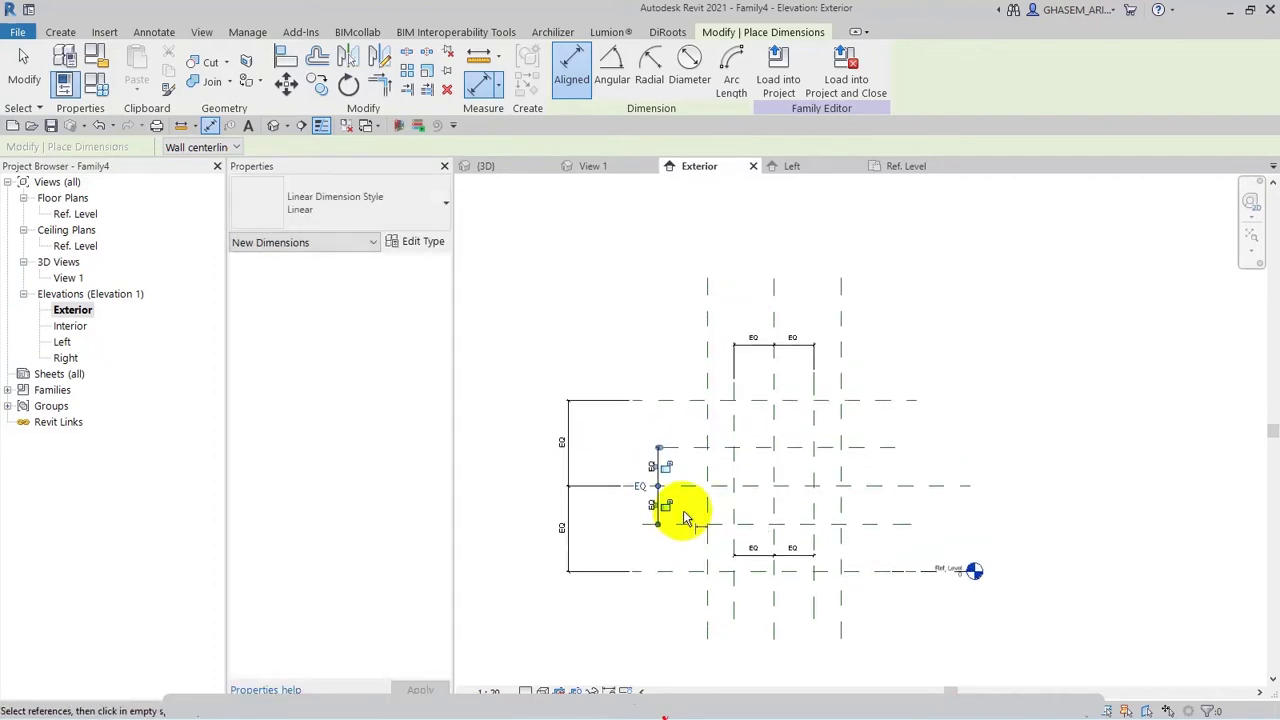
pyautogui.click(690, 524)
pyautogui.click(700, 446)
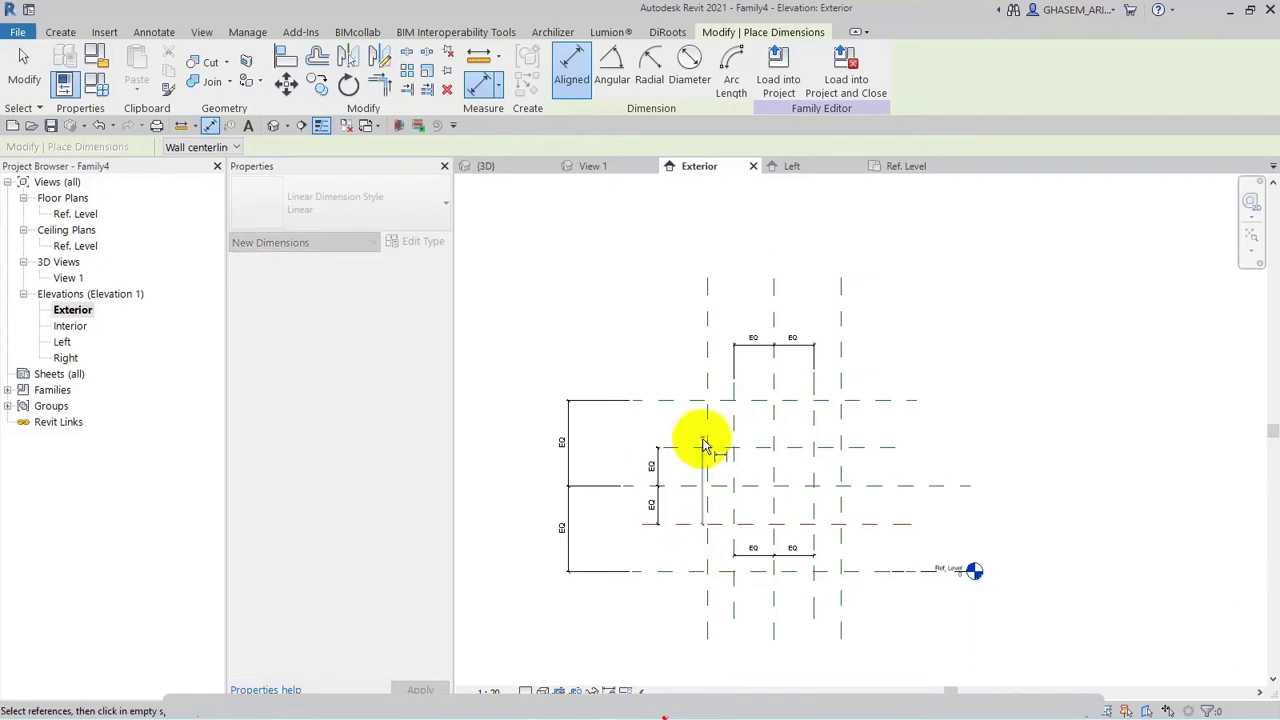
pyautogui.click(636, 460)
pyautogui.click(734, 517)
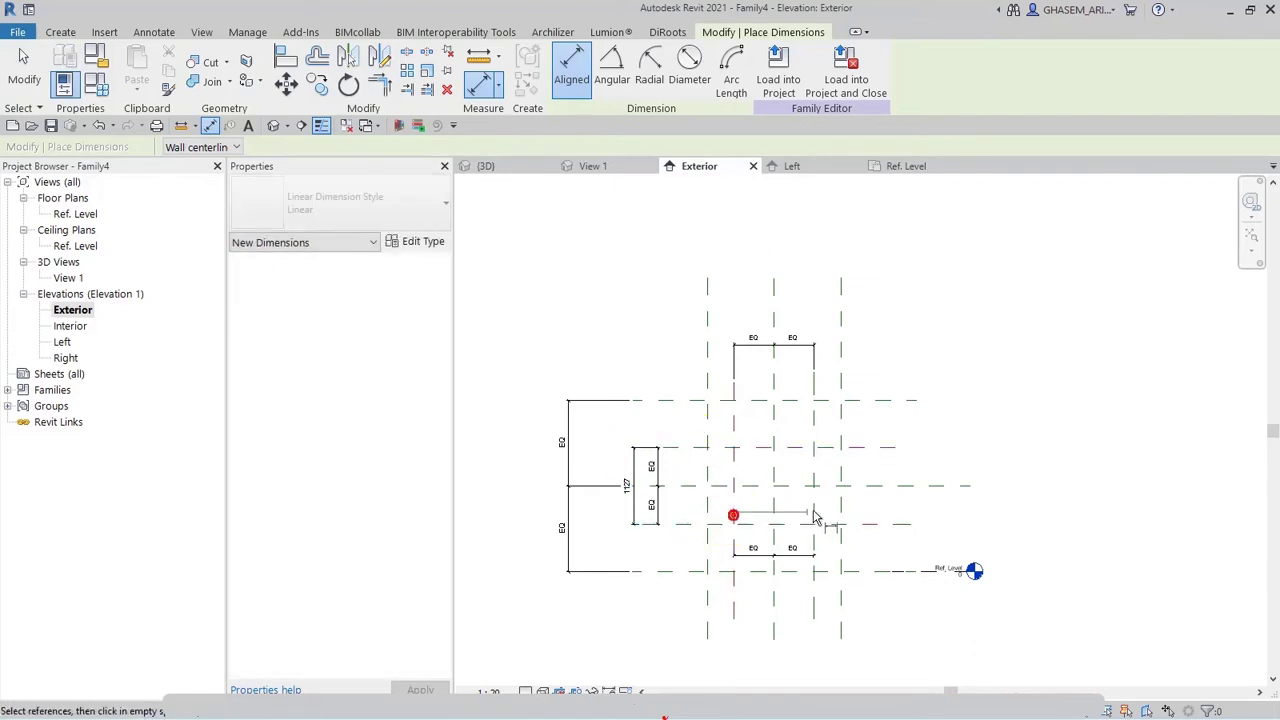
pyautogui.click(813, 515)
pyautogui.click(792, 598)
pyautogui.press('Escape')
pyautogui.press('Escape')
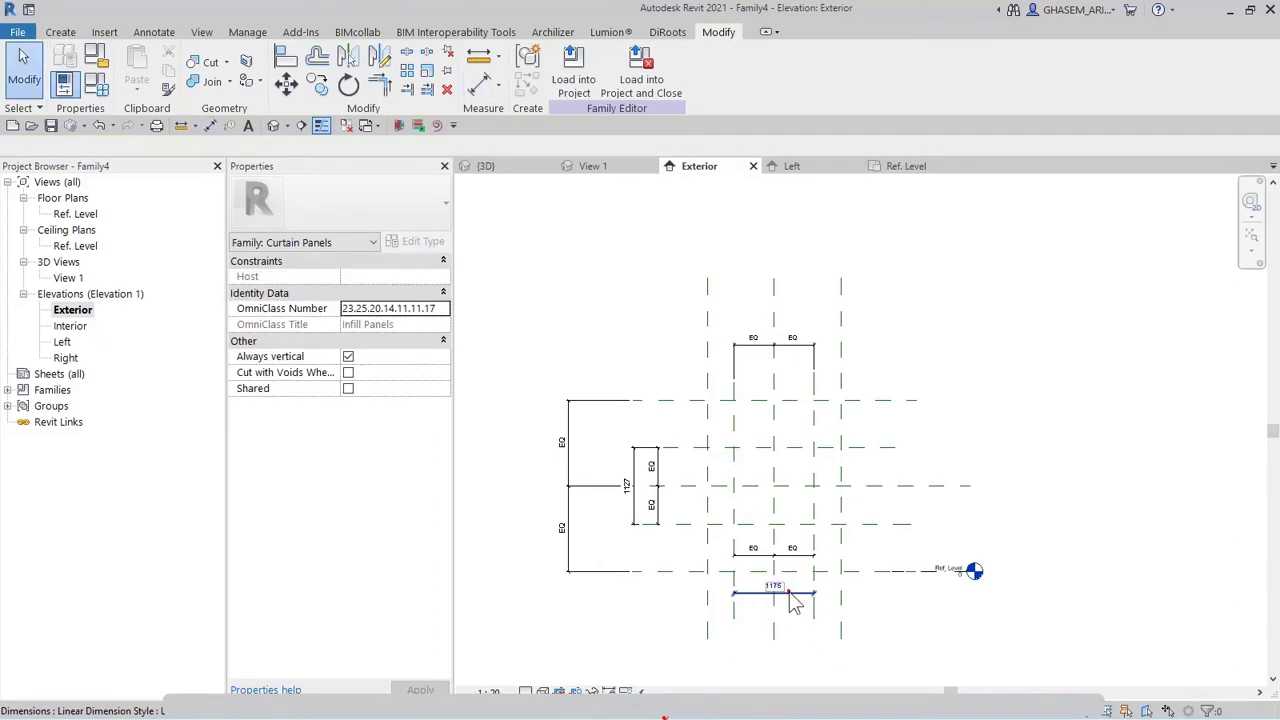
# Label both overall dimensions of the inner planes with a new instance family parameter named Opening.
pyautogui.click(786, 595)
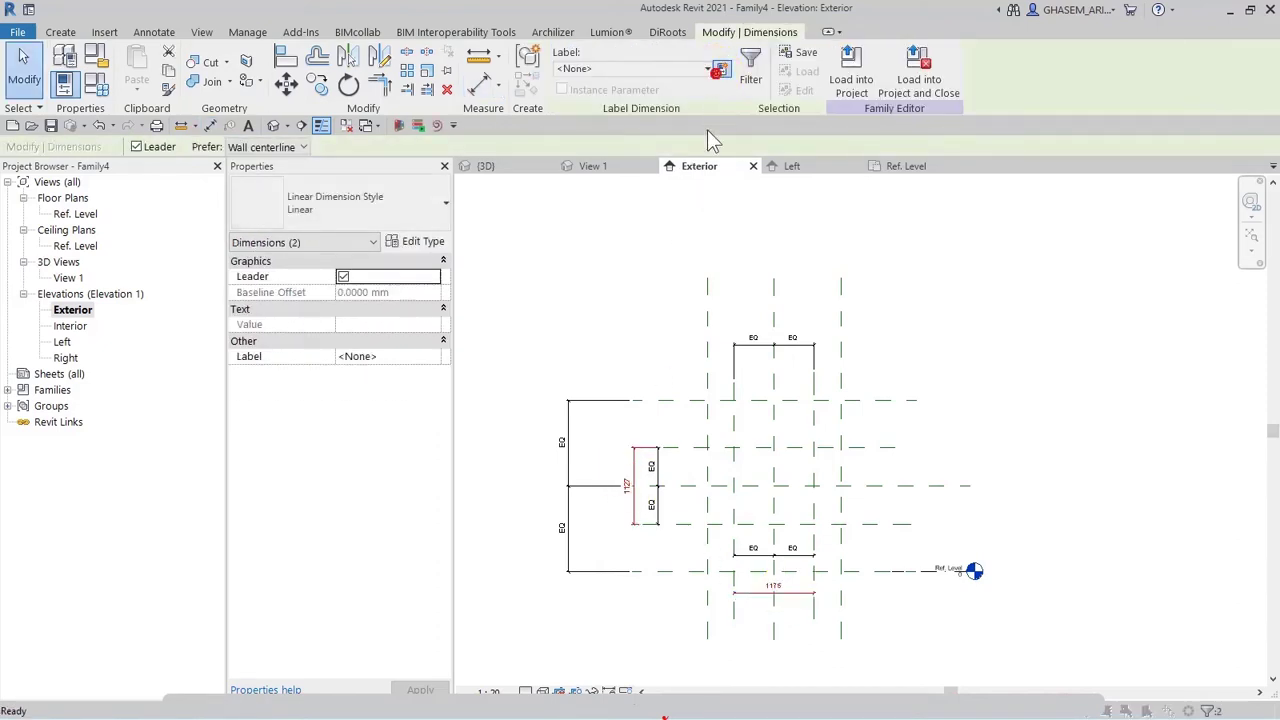
pyautogui.click(716, 70)
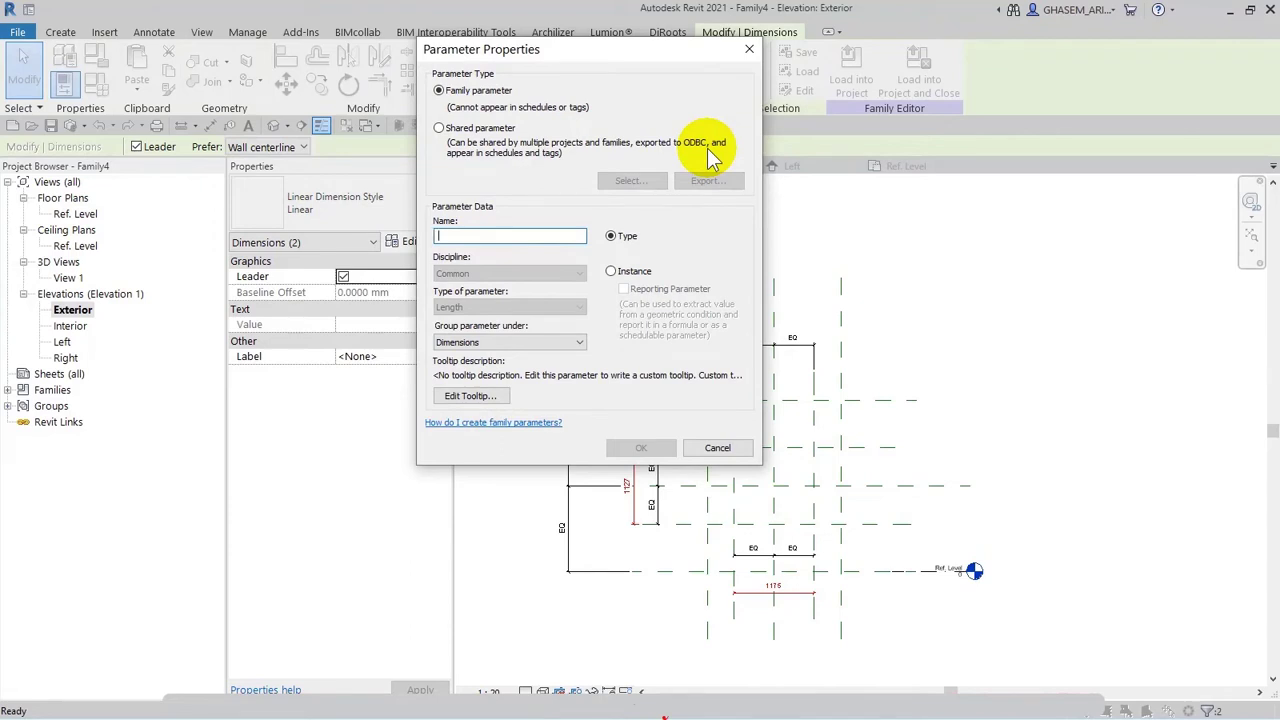
pyautogui.write('Opening')
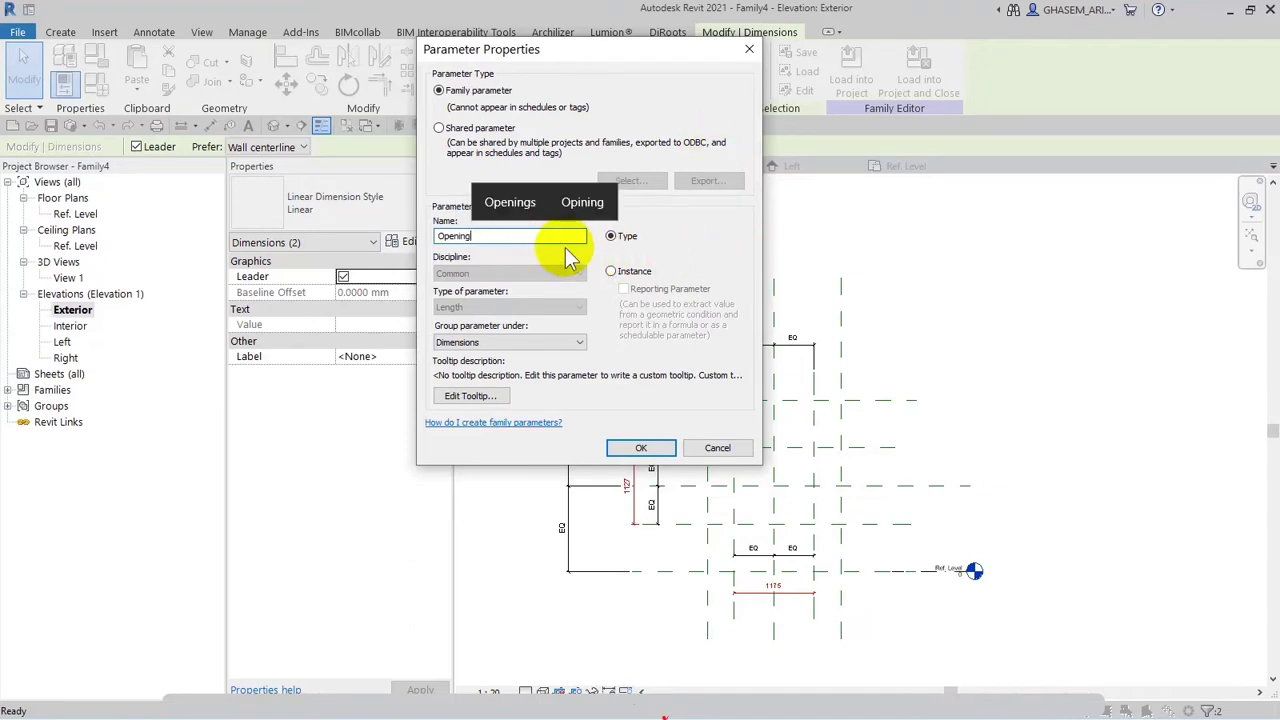
pyautogui.moveTo(547, 240); pyautogui.dragTo(430, 248)
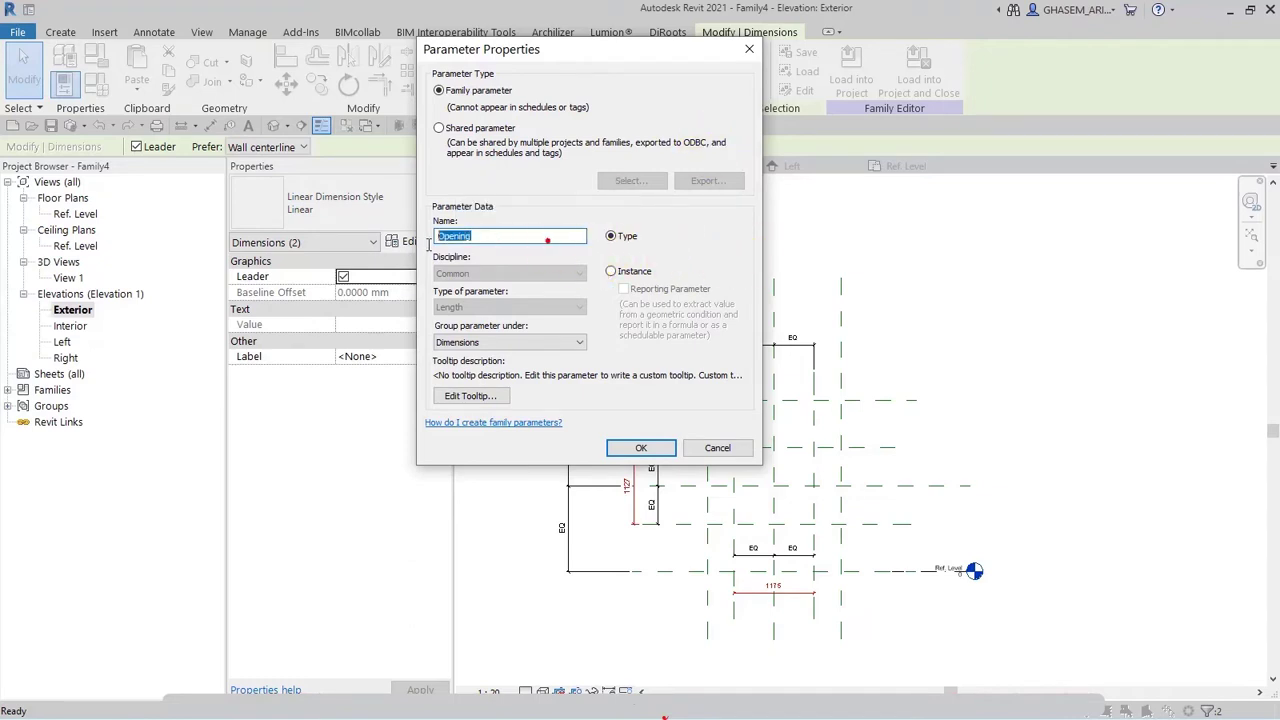
pyautogui.click(622, 275)
pyautogui.click(632, 445)
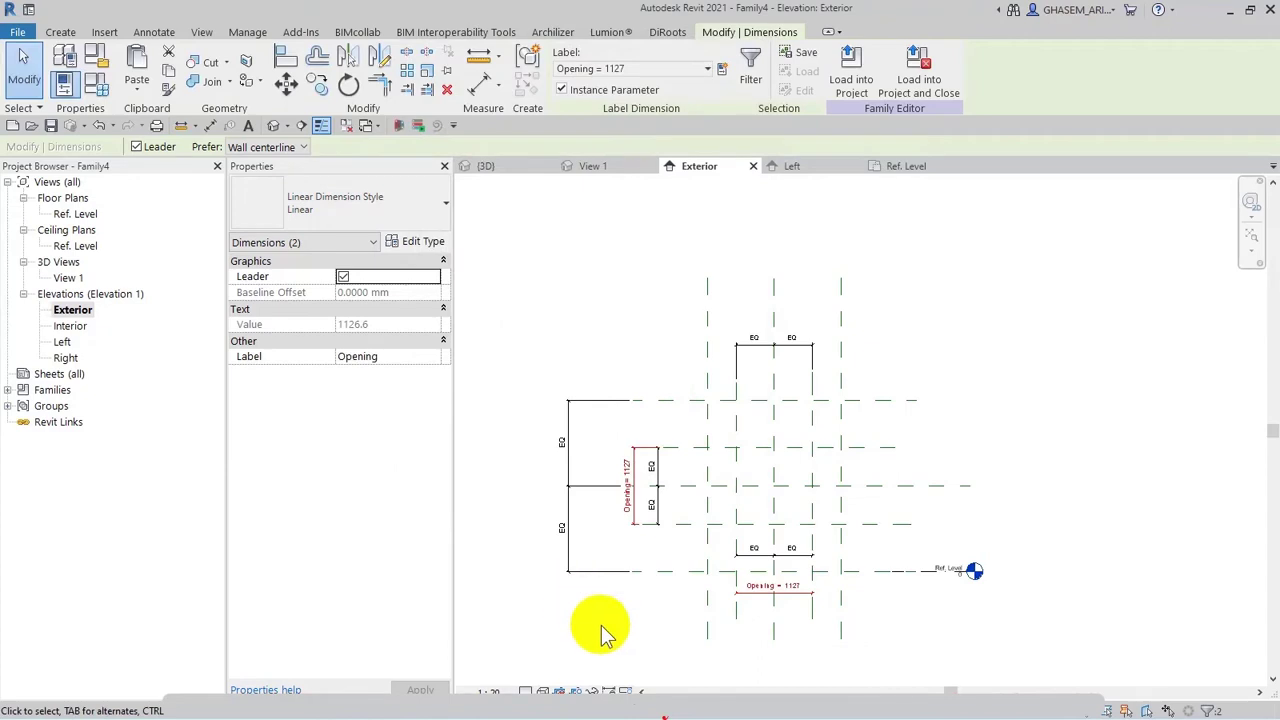
pyautogui.click(600, 624)
# Start a blend and draw its rectangular base boundary on the panel's outer reference planes, locking the edges to them.
pyautogui.click(58, 32)
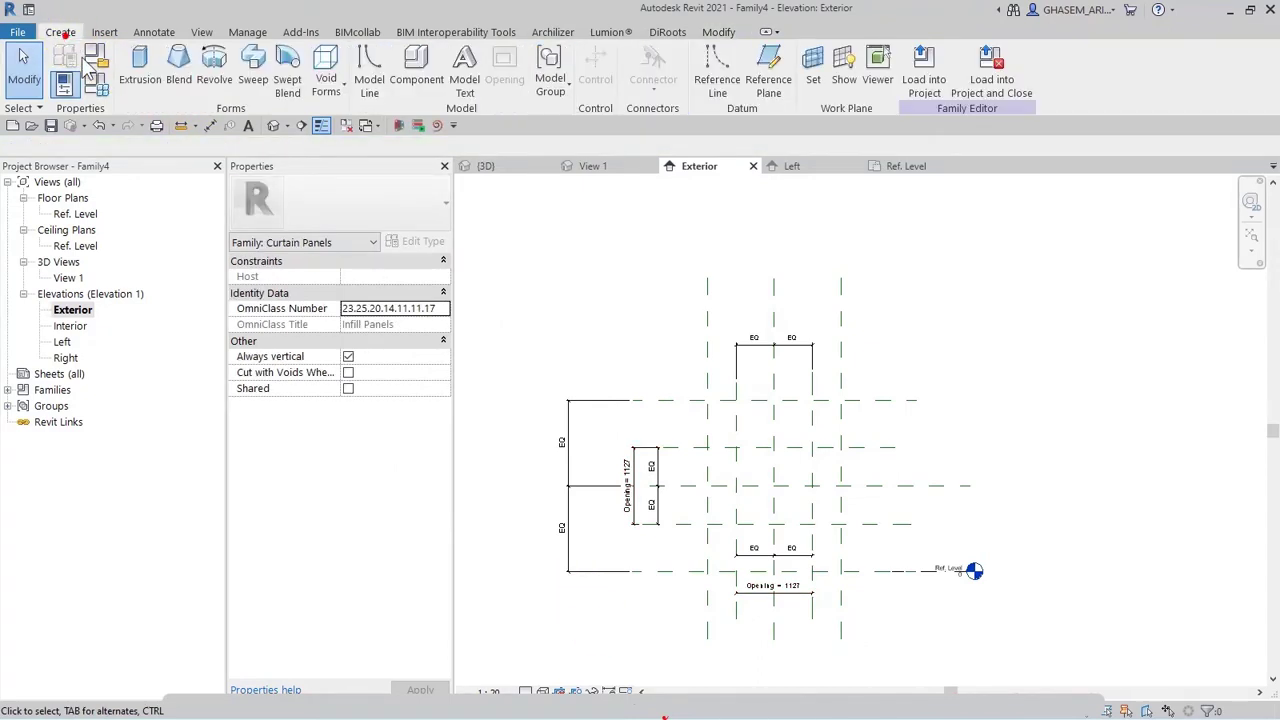
pyautogui.click(178, 70)
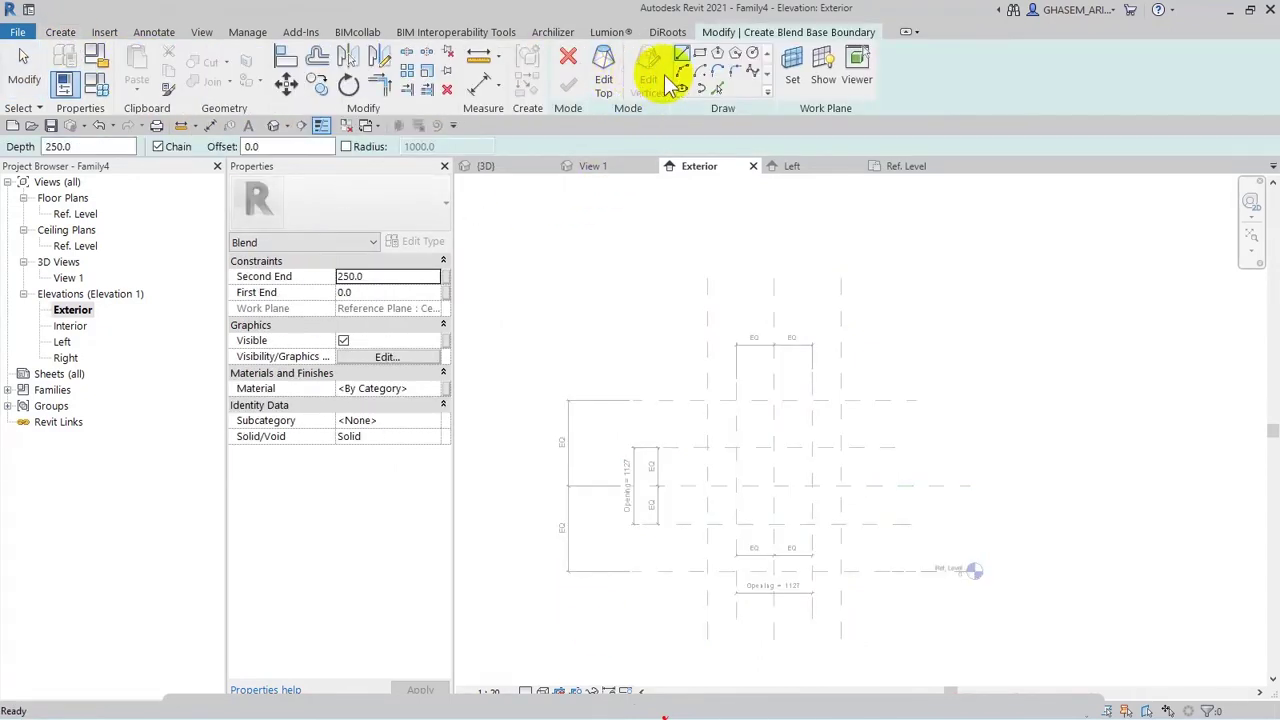
pyautogui.click(699, 52)
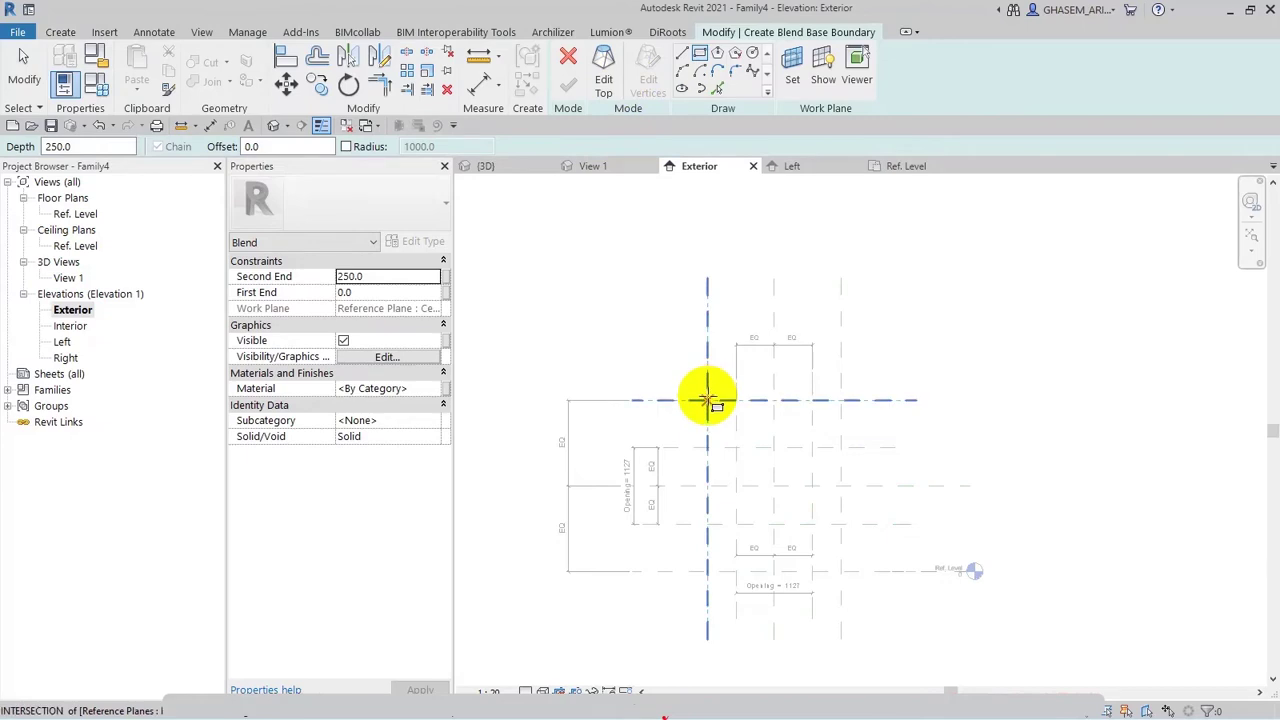
pyautogui.click(708, 400)
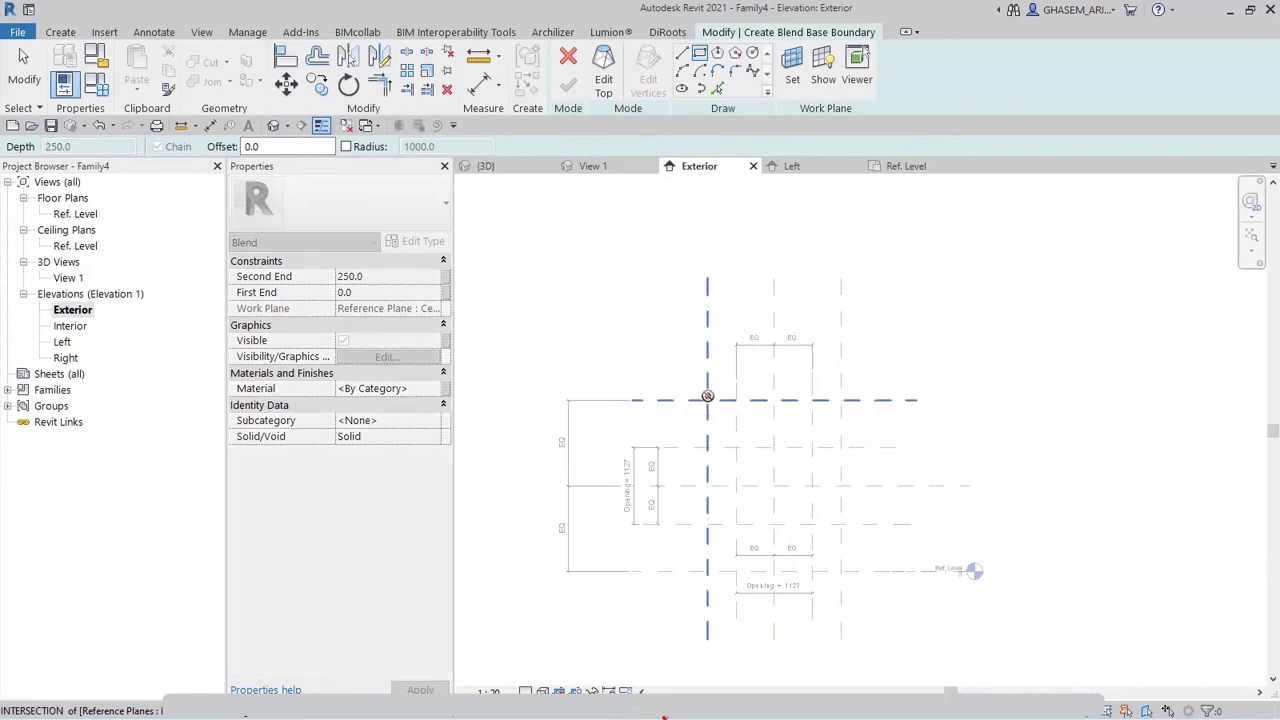
pyautogui.click(840, 572)
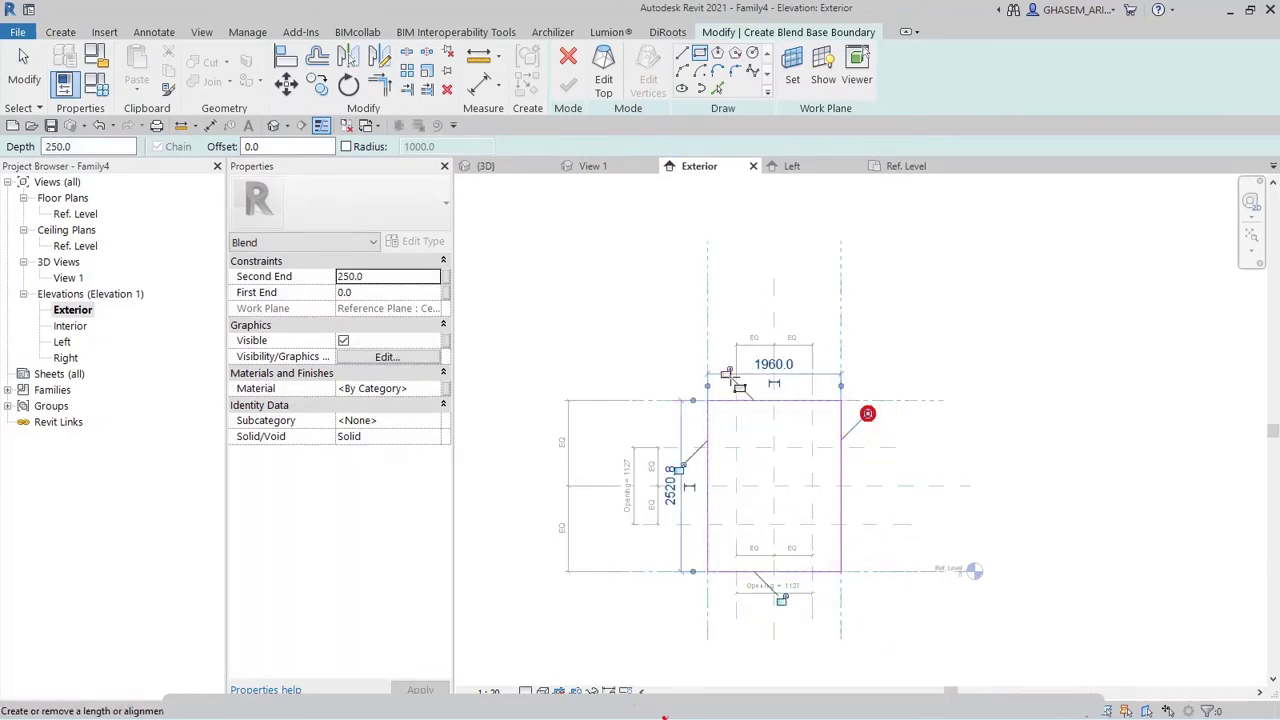
# Switch to the blend's top boundary and set the work plane to Reference Plane : Depth.
pyautogui.click(605, 65)
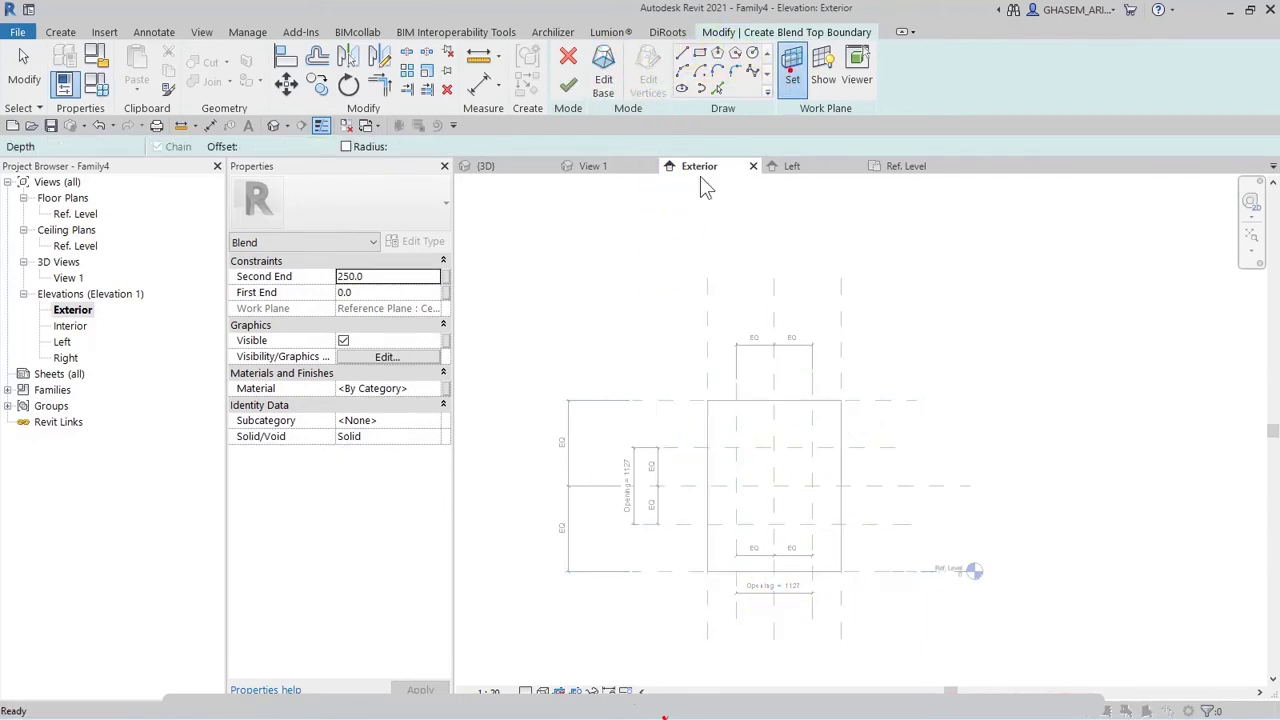
pyautogui.click(792, 65)
pyautogui.click(410, 223)
pyautogui.click(390, 248)
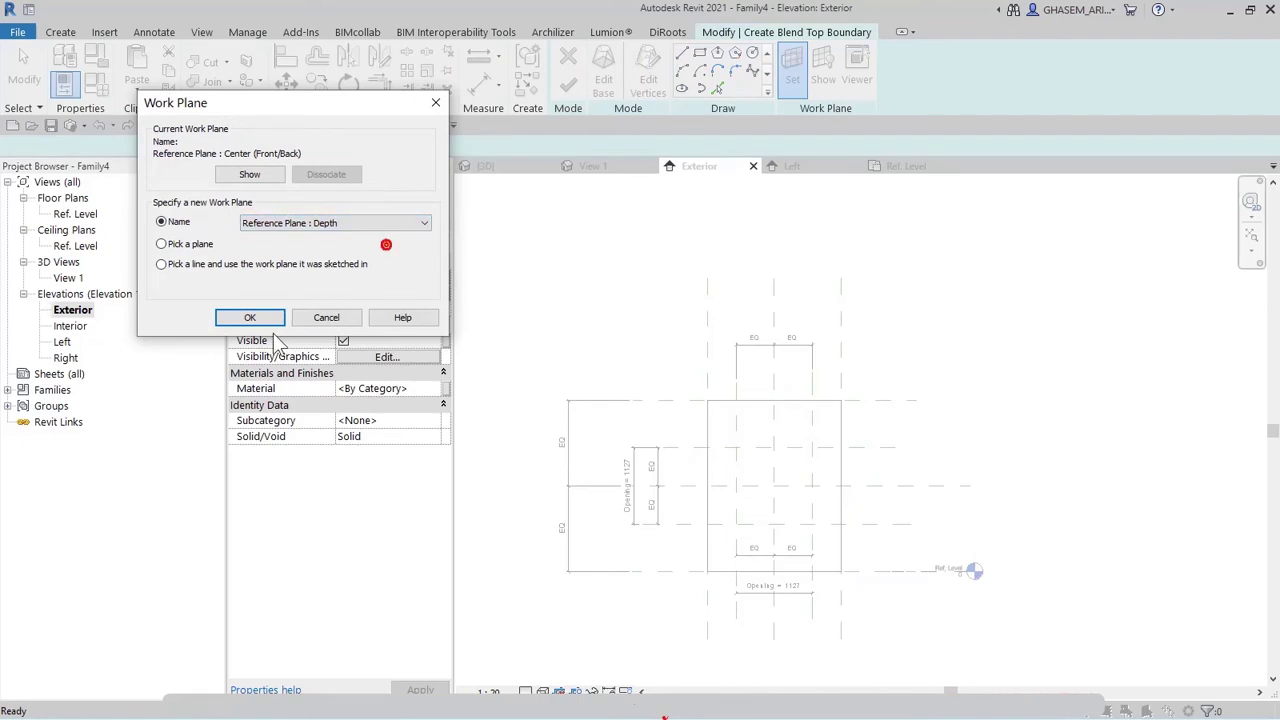
pyautogui.click(250, 317)
# Sketch a diamond top boundary through the points where the inner planes meet the centre planes, and finish the blend.
pyautogui.click(700, 52)
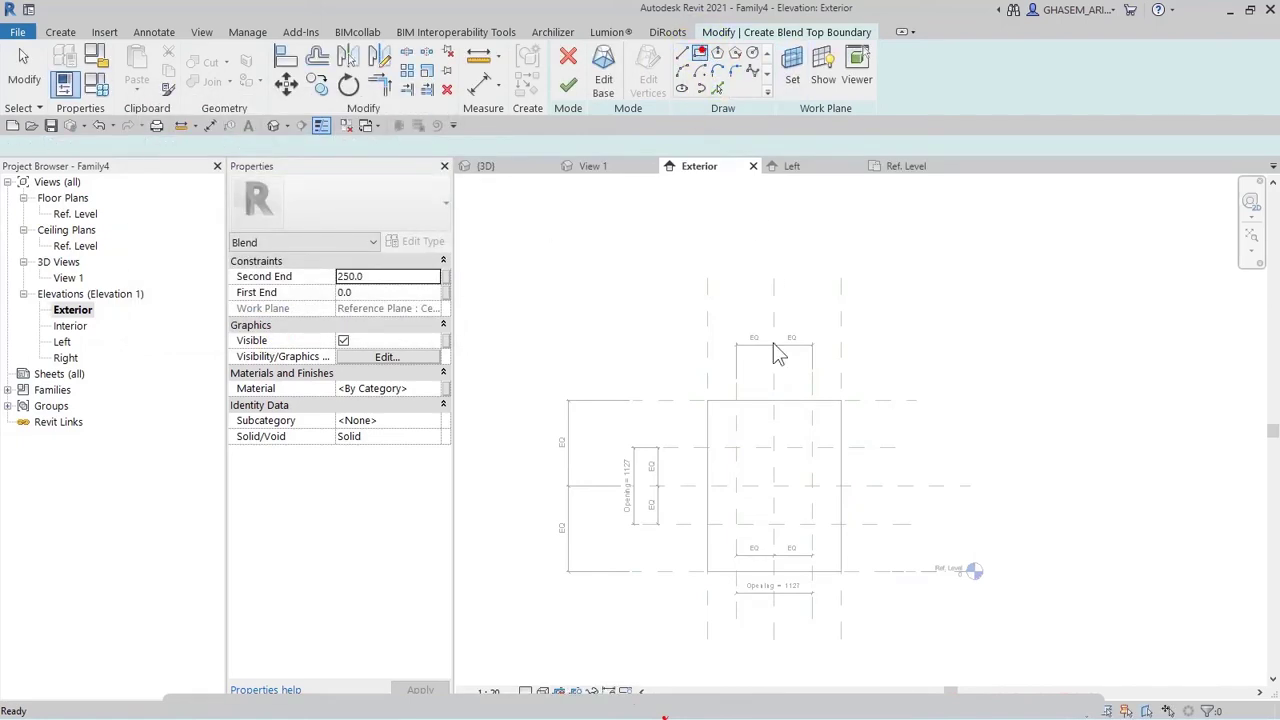
pyautogui.scroll(2, 780, 455)
pyautogui.moveTo(780, 455); pyautogui.dragTo(754, 388, button='middle')
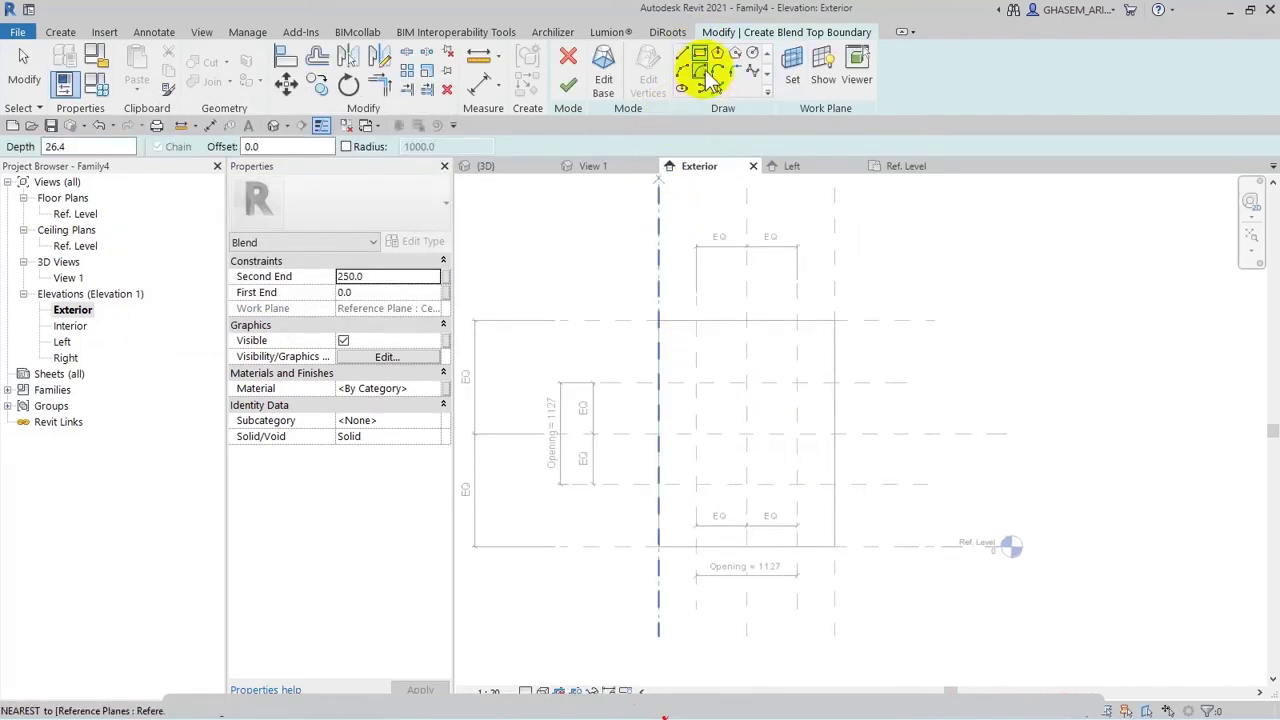
pyautogui.click(683, 54)
pyautogui.click(750, 381)
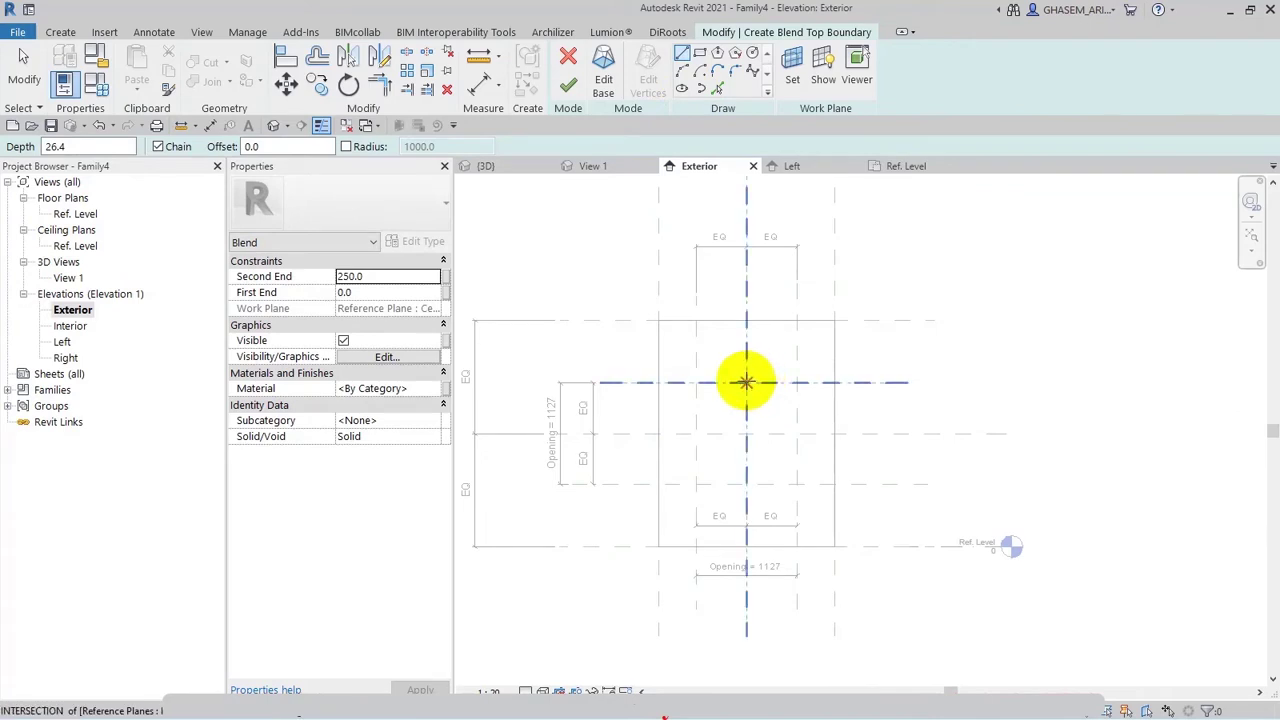
pyautogui.click(696, 433)
pyautogui.click(746, 483)
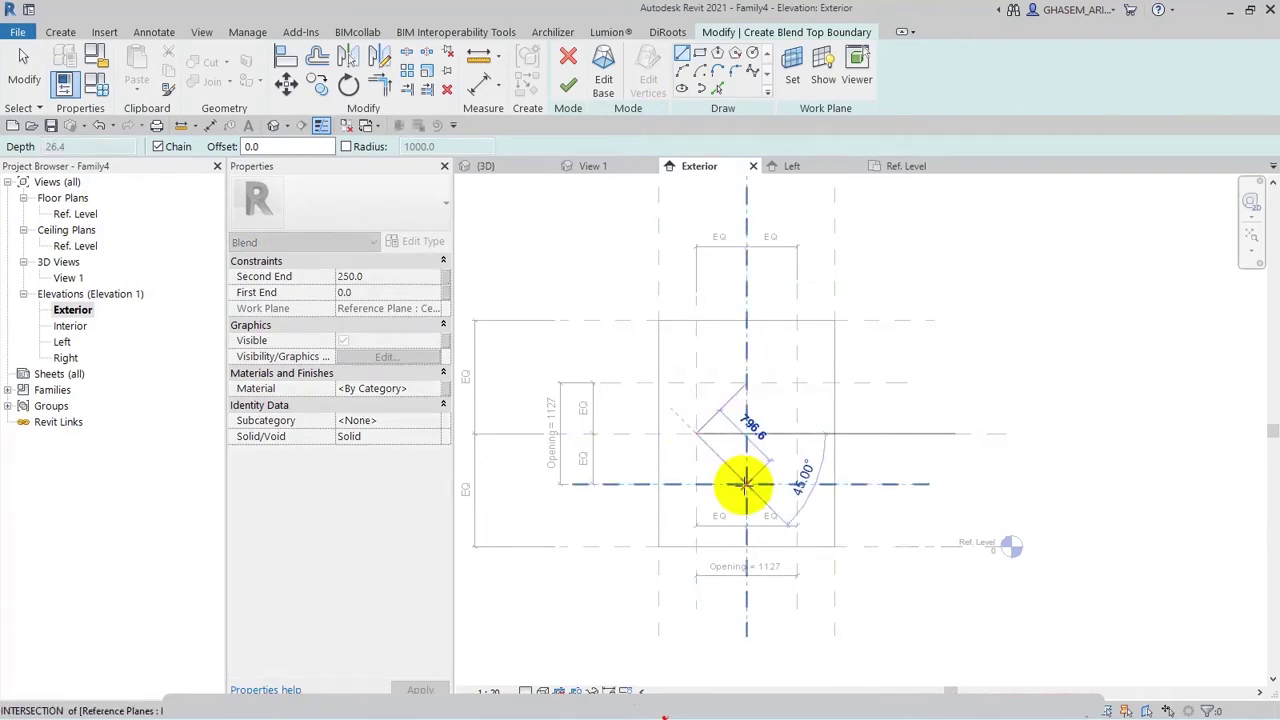
pyautogui.click(796, 432)
pyautogui.click(745, 385)
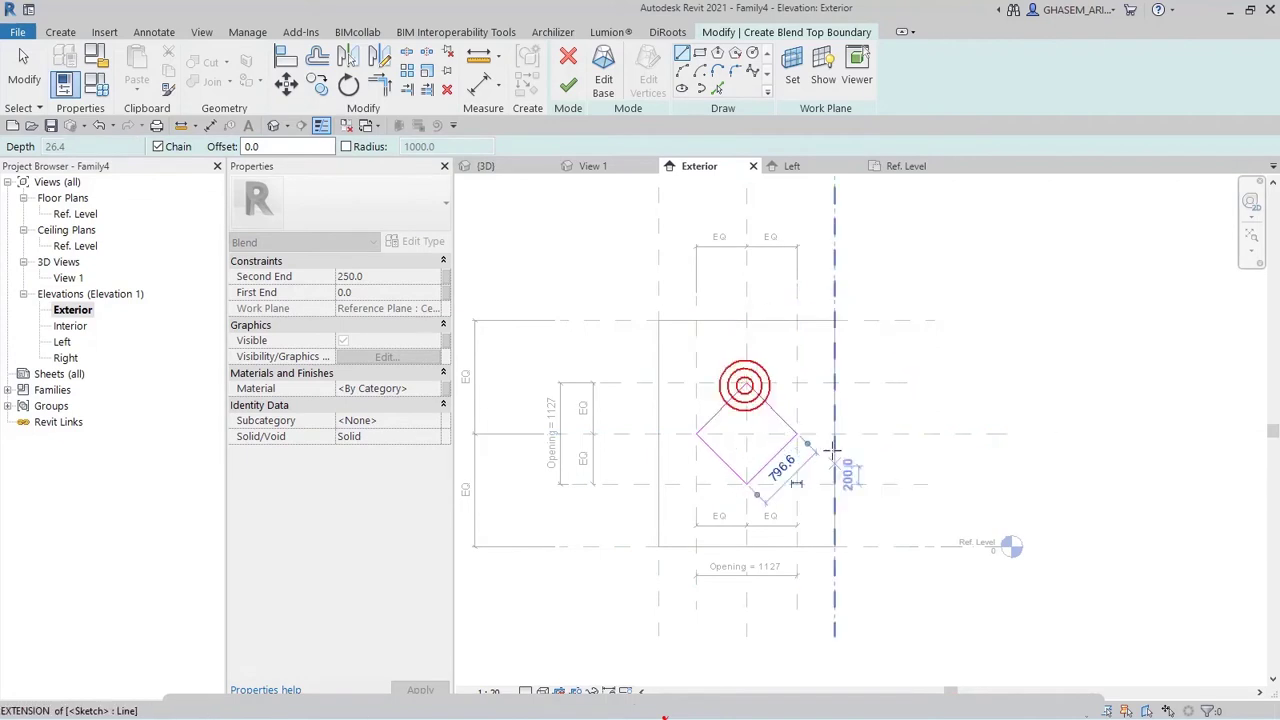
pyautogui.click(568, 86)
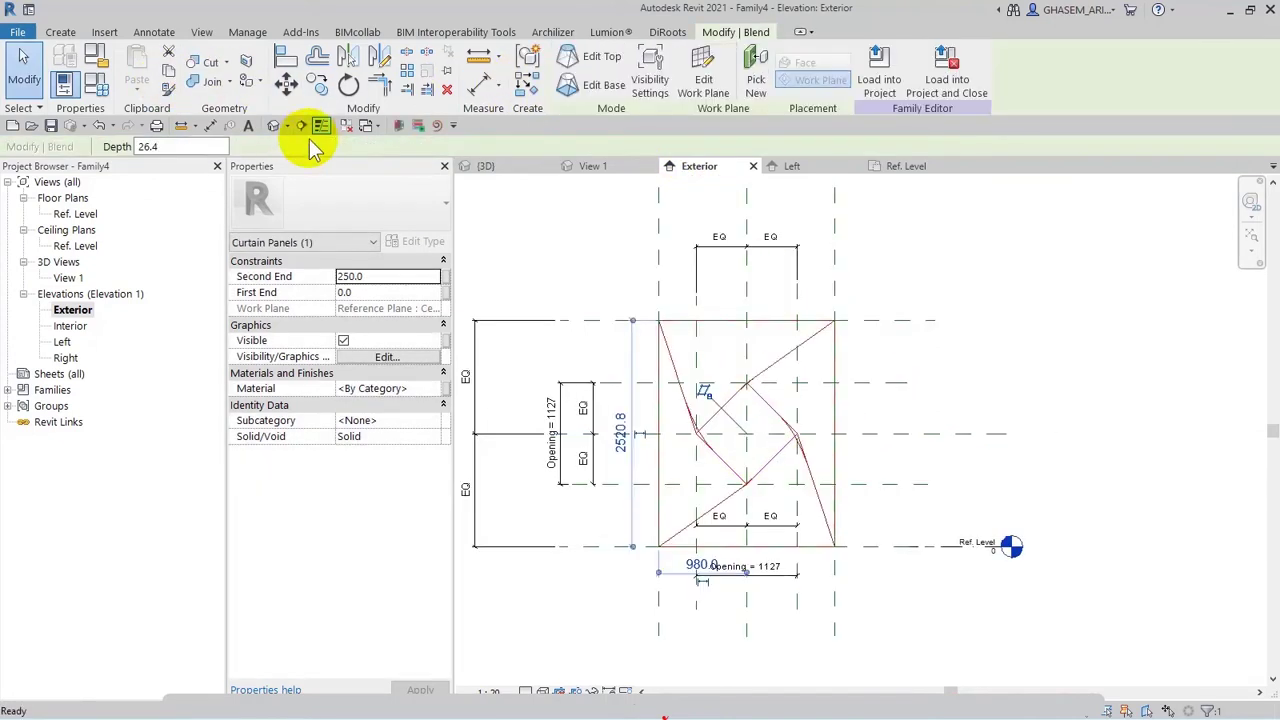
# Inspect the blended panel in the default 3D view.
pyautogui.click(274, 125)
pyautogui.click(590, 360)
pyautogui.moveTo(677, 438)
pyautogui.keyDown('shift'); pyautogui.mouseDown(button='middle')
pyautogui.moveTo(814, 429)
pyautogui.moveTo(777, 366)
pyautogui.moveTo(634, 366)
pyautogui.moveTo(583, 283)
pyautogui.moveTo(826, 449)
pyautogui.moveTo(729, 374)
pyautogui.moveTo(1097, 391)
pyautogui.moveTo(984, 272)
pyautogui.moveTo(674, 354)
pyautogui.mouseUp(button='middle'); pyautogui.keyUp('shift')
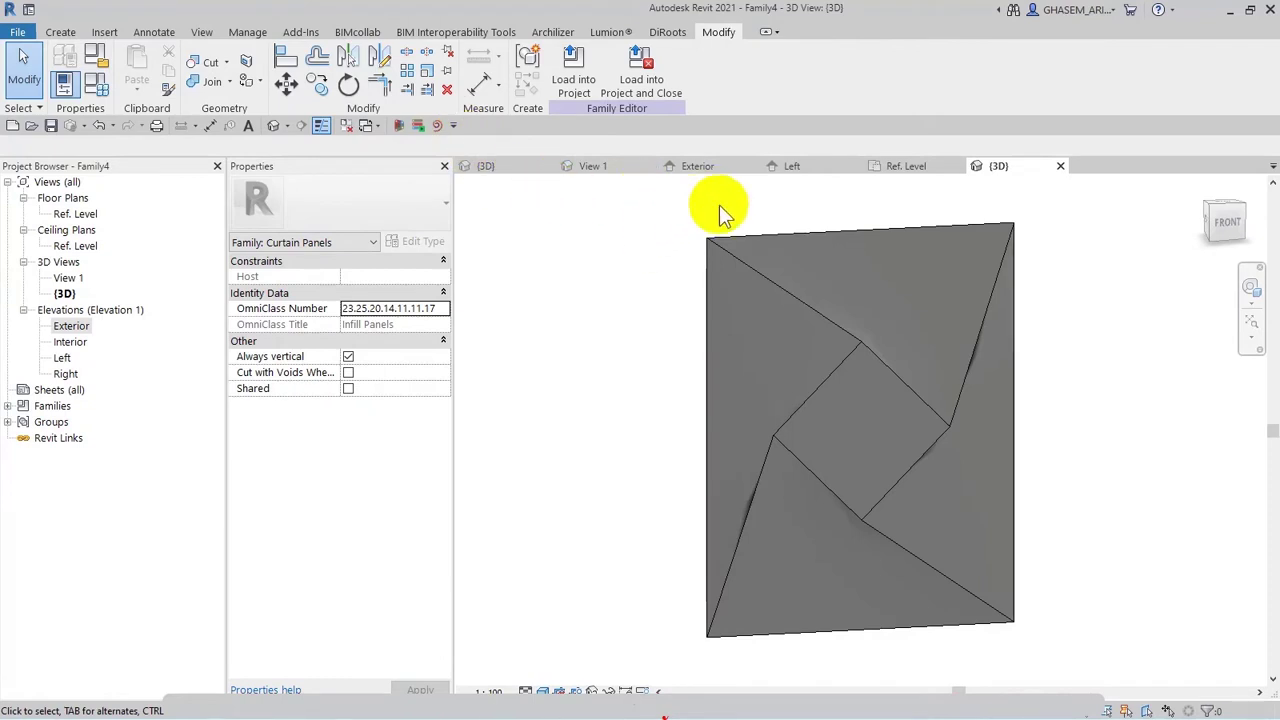
# Replace the blend's diamond top boundary with a rectangle on the four inner reference planes, lock its edges, and finish the edit.
pyautogui.click(698, 168)
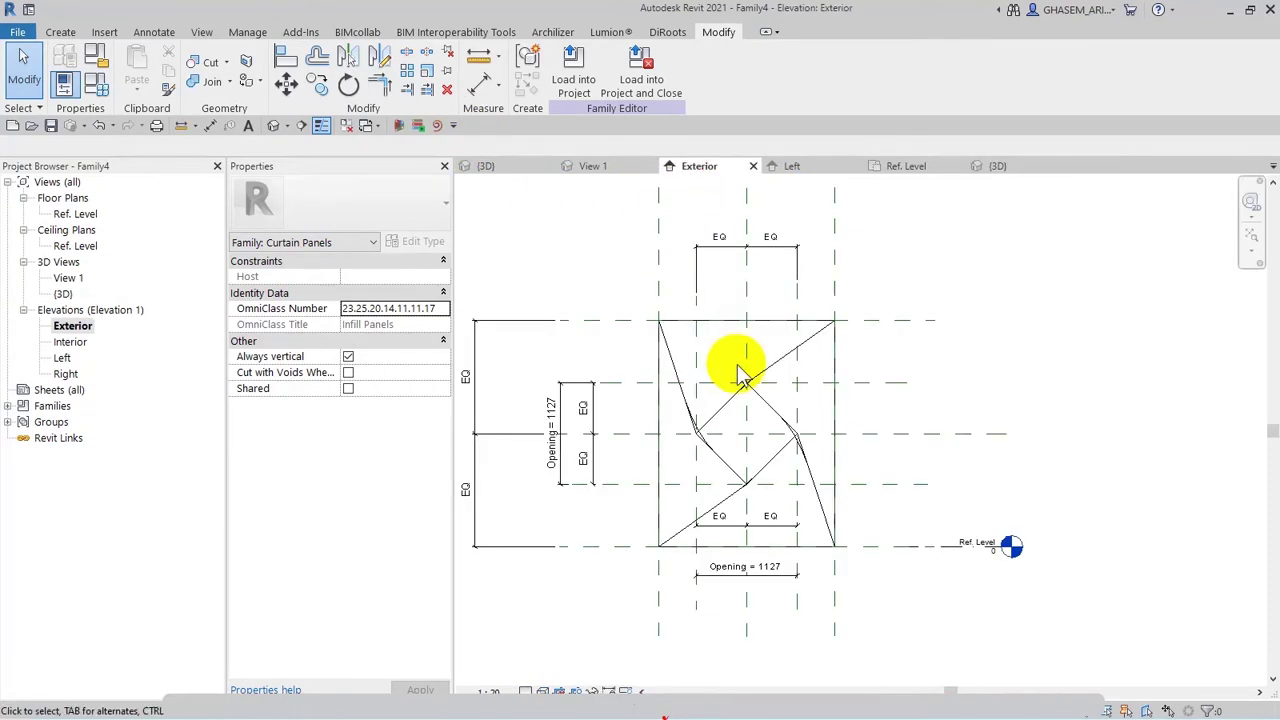
pyautogui.click(728, 322)
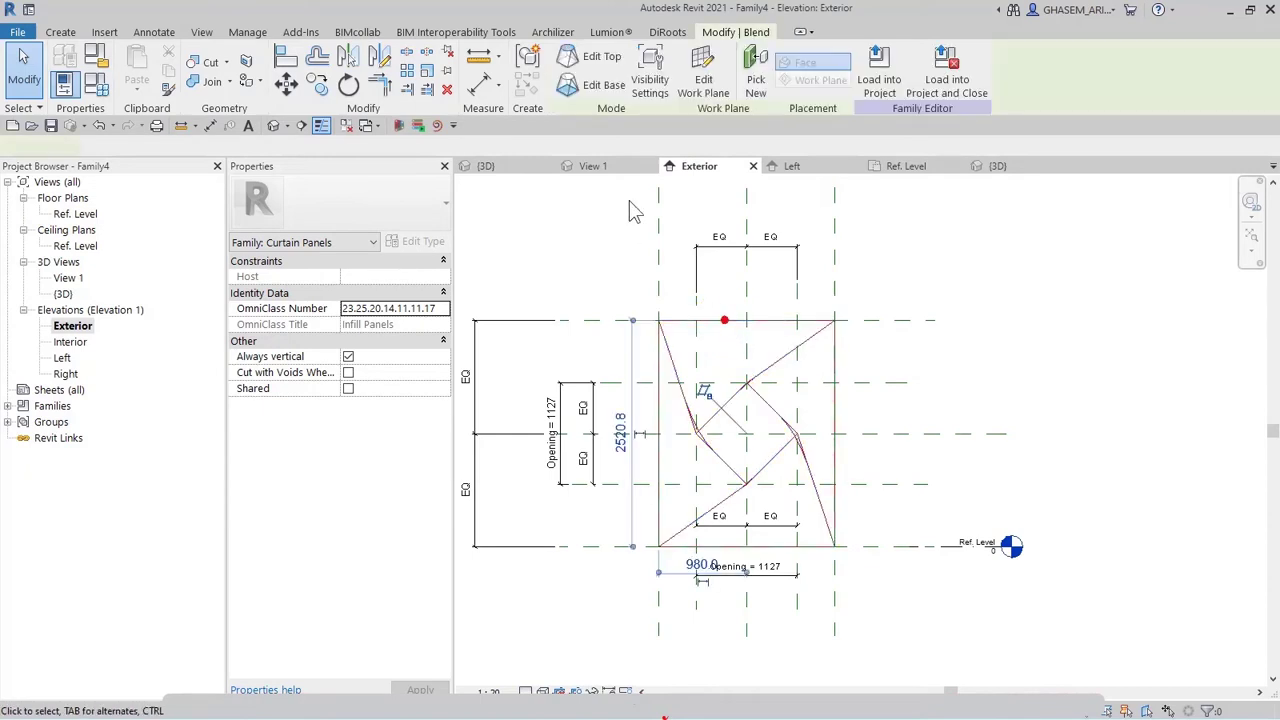
pyautogui.click(601, 56)
pyautogui.moveTo(680, 346)
pyautogui.mouseDown()
pyautogui.moveTo(820, 508)
pyautogui.moveTo(803, 491)
pyautogui.mouseUp()
pyautogui.press('Delete')
pyautogui.click(700, 53)
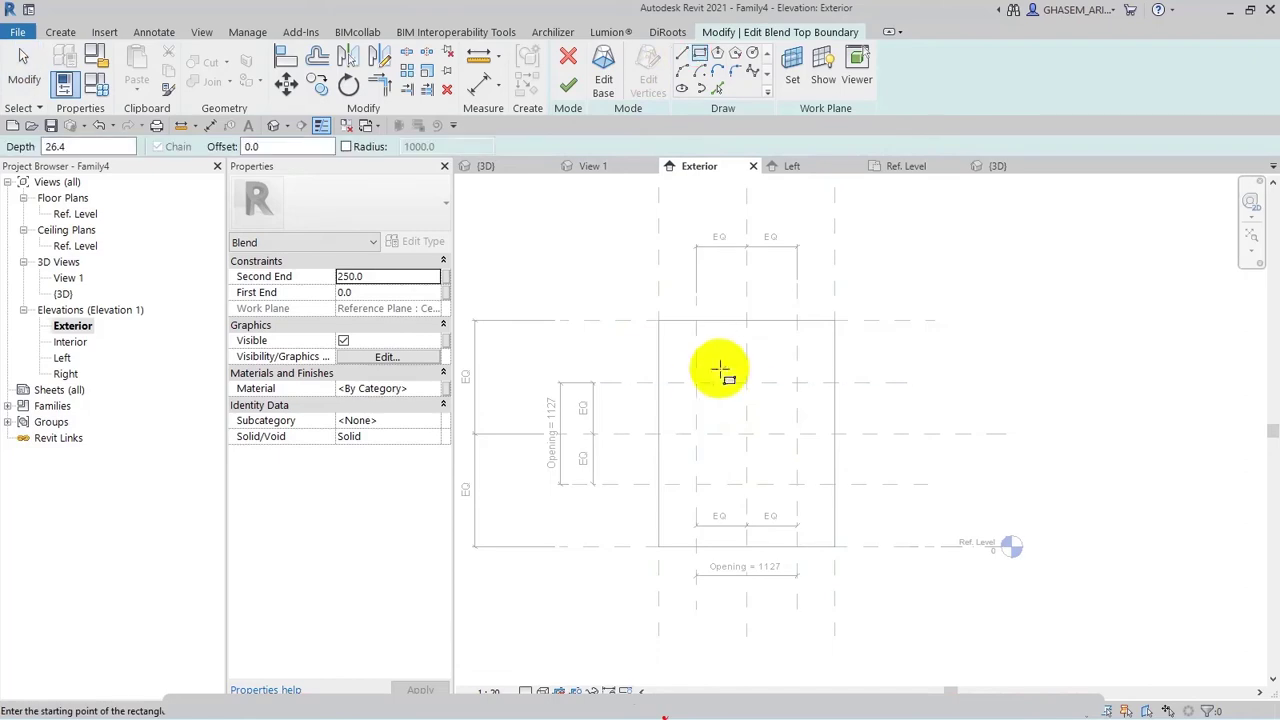
pyautogui.click(698, 381)
pyautogui.click(796, 484)
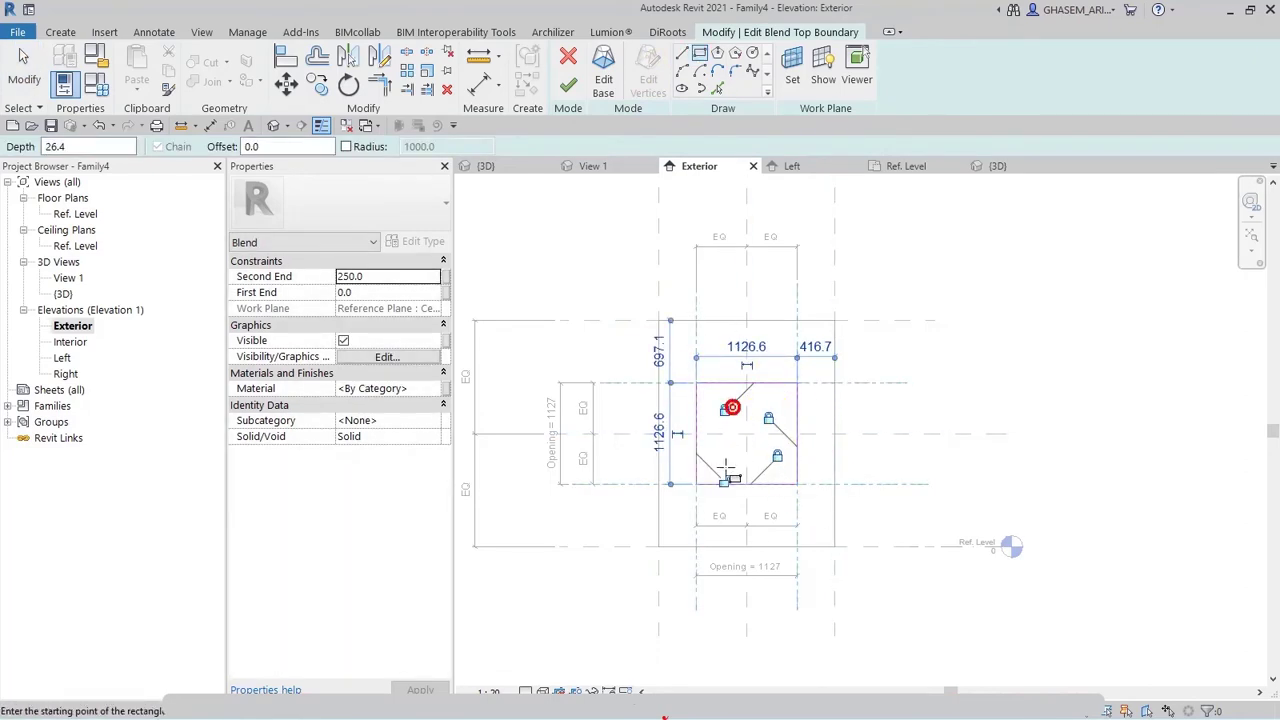
pyautogui.click(567, 85)
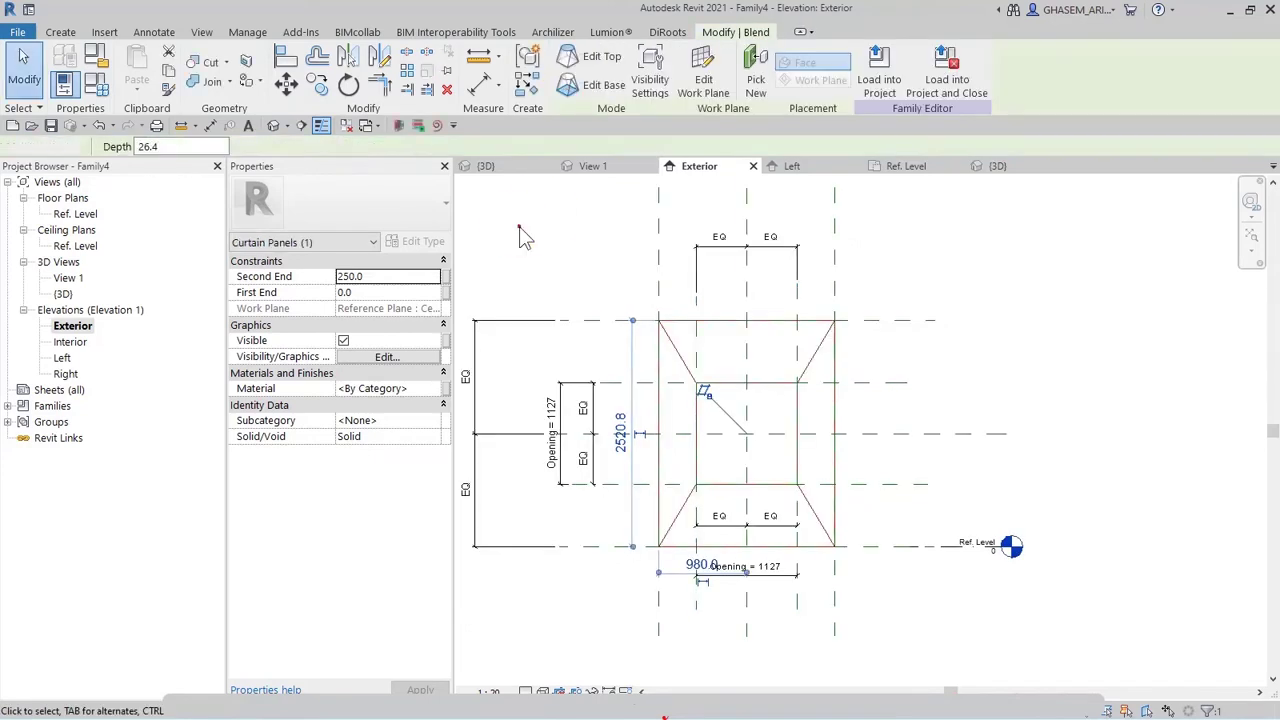
# Inspect the reshaped blend from the side in the 3D view.
pyautogui.click(366, 126)
pyautogui.keyDown('shift'); pyautogui.moveTo(560, 300); pyautogui.dragTo(646, 333, button='middle'); pyautogui.keyUp('shift')
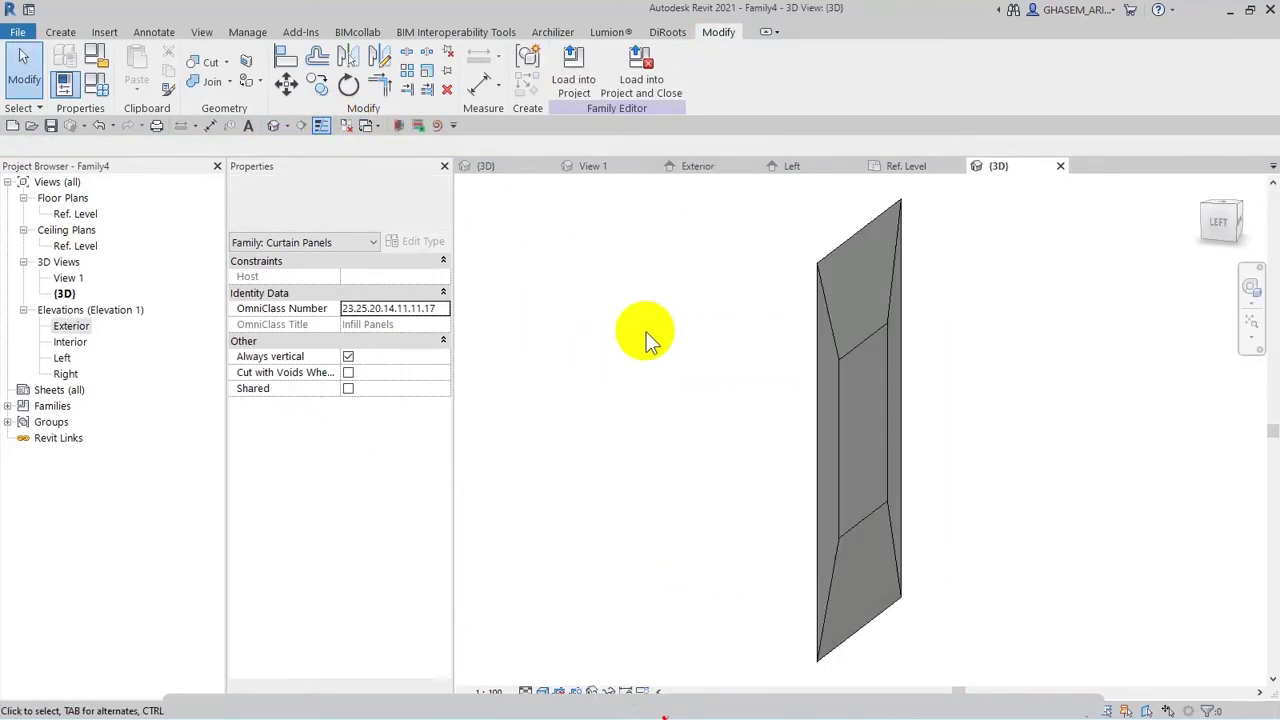
# Set the family's Depth parameter to 600 and reduce its Opening parameter, and inspect the reshaped panel from behind in 3D.
pyautogui.click(96, 82)
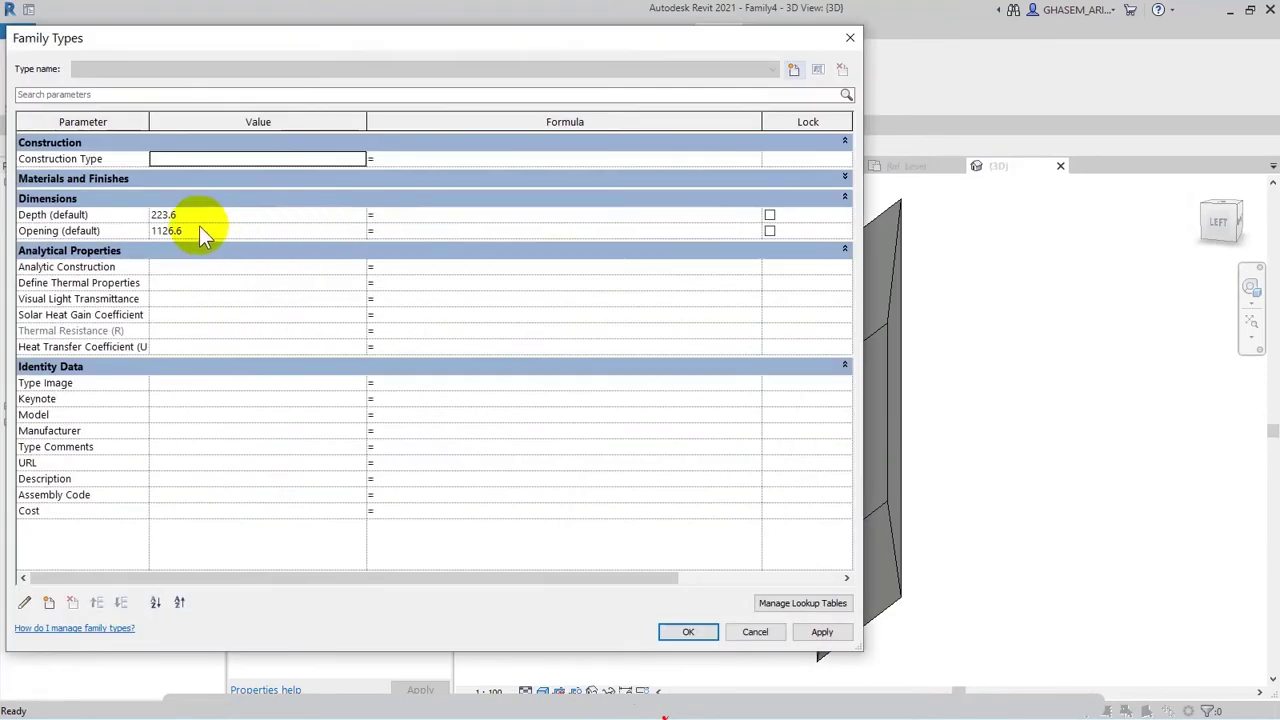
pyautogui.click(197, 217)
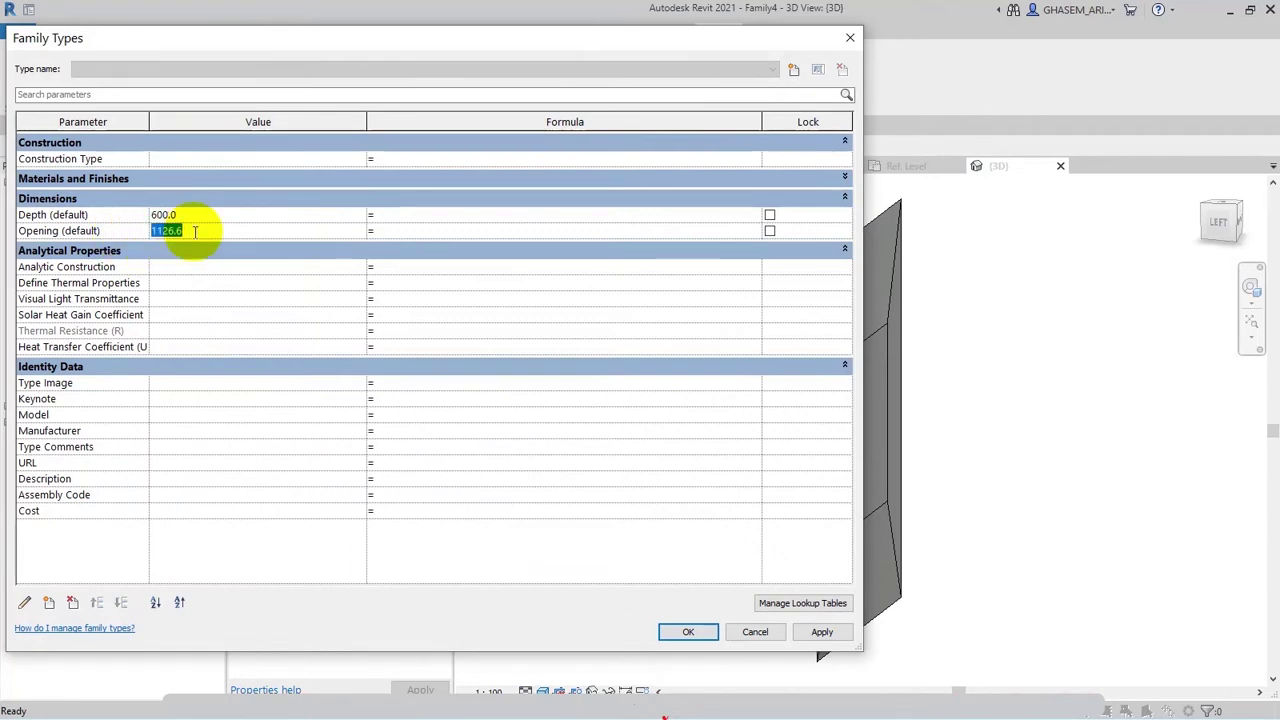
pyautogui.click(688, 632)
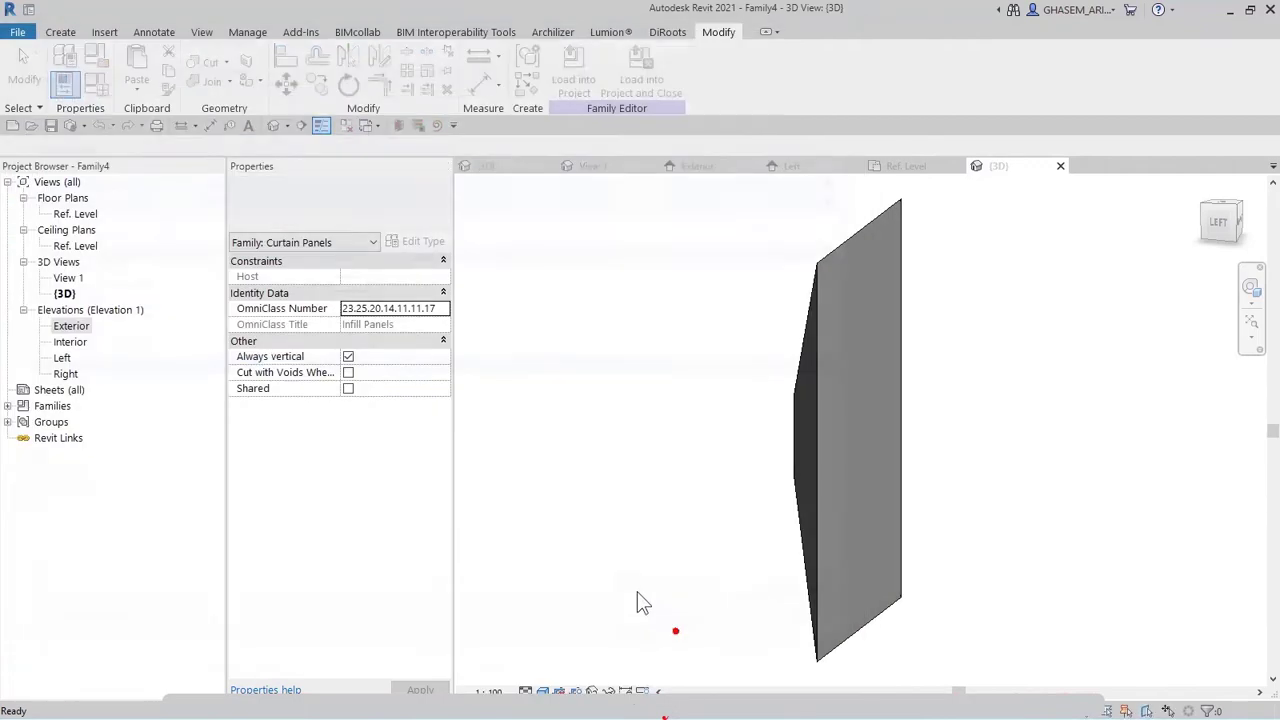
pyautogui.keyDown('shift'); pyautogui.moveTo(560, 497); pyautogui.dragTo(210, 348, button='middle'); pyautogui.keyUp('shift')
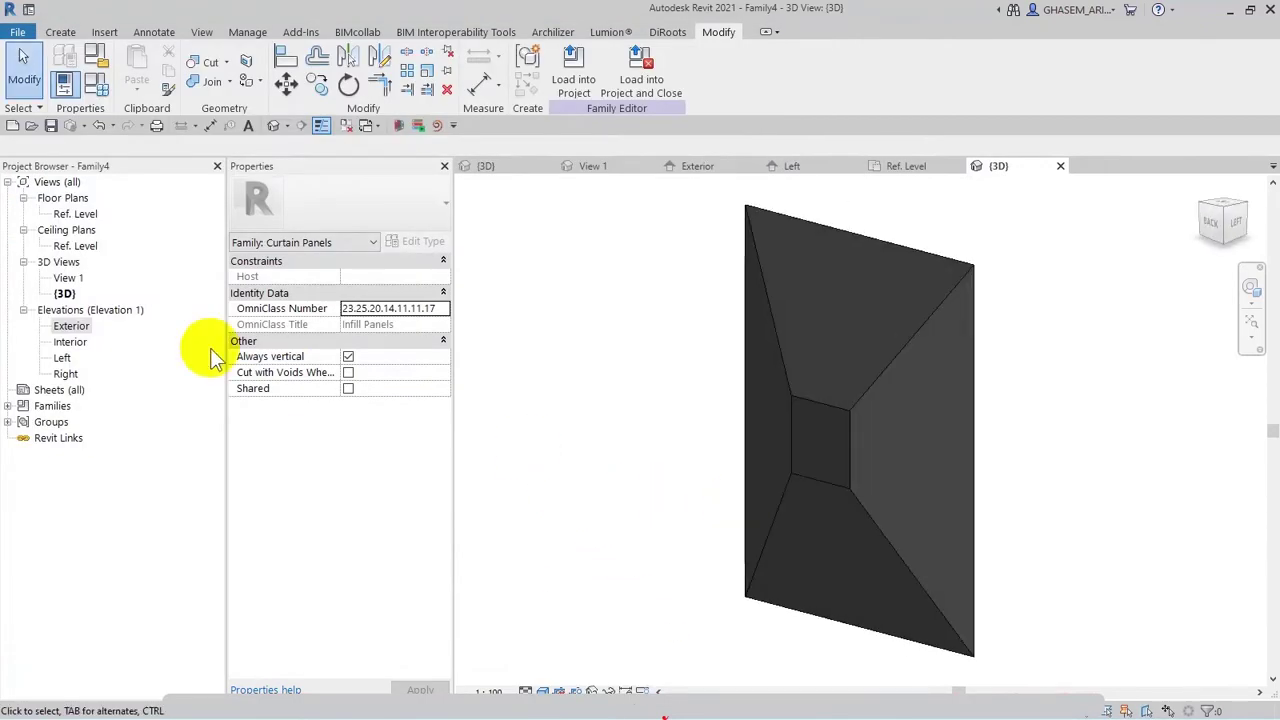
# In the Ref. Level floor plan, set the Left reference plane 500 mm from the centre reference plane.
pyautogui.doubleClick(74, 215)
pyautogui.click(765, 440)
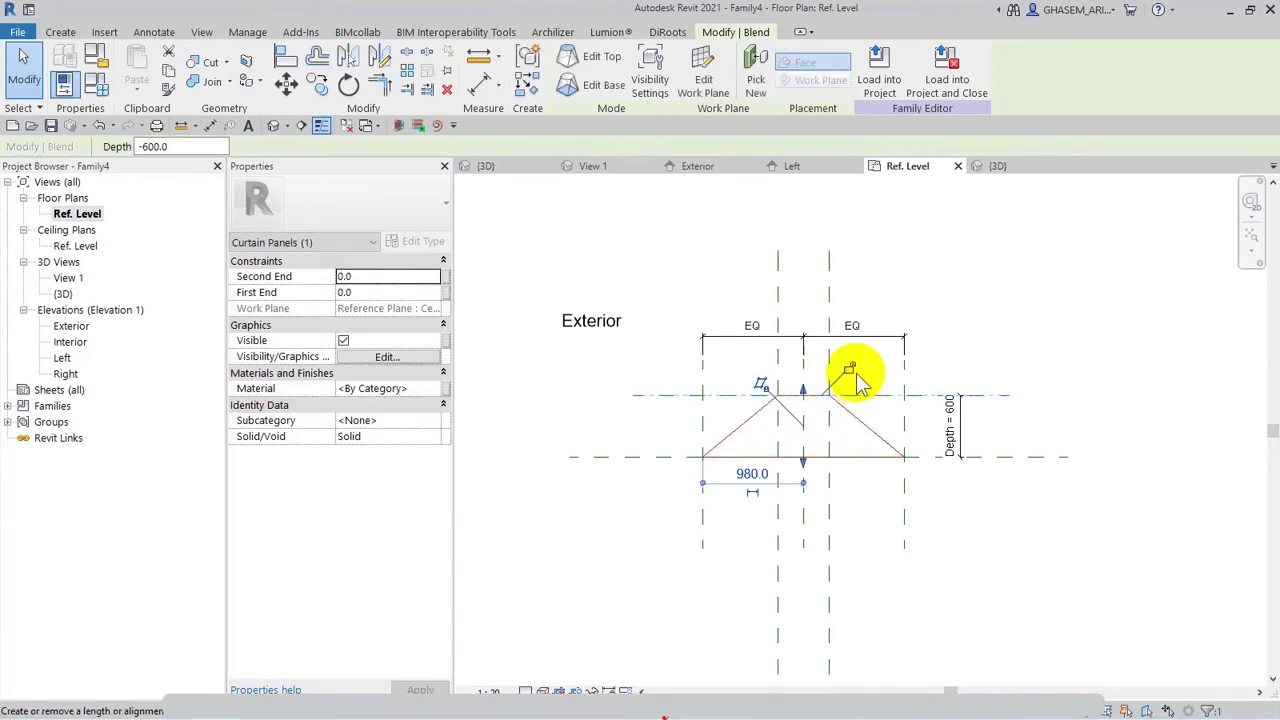
pyautogui.click(874, 528)
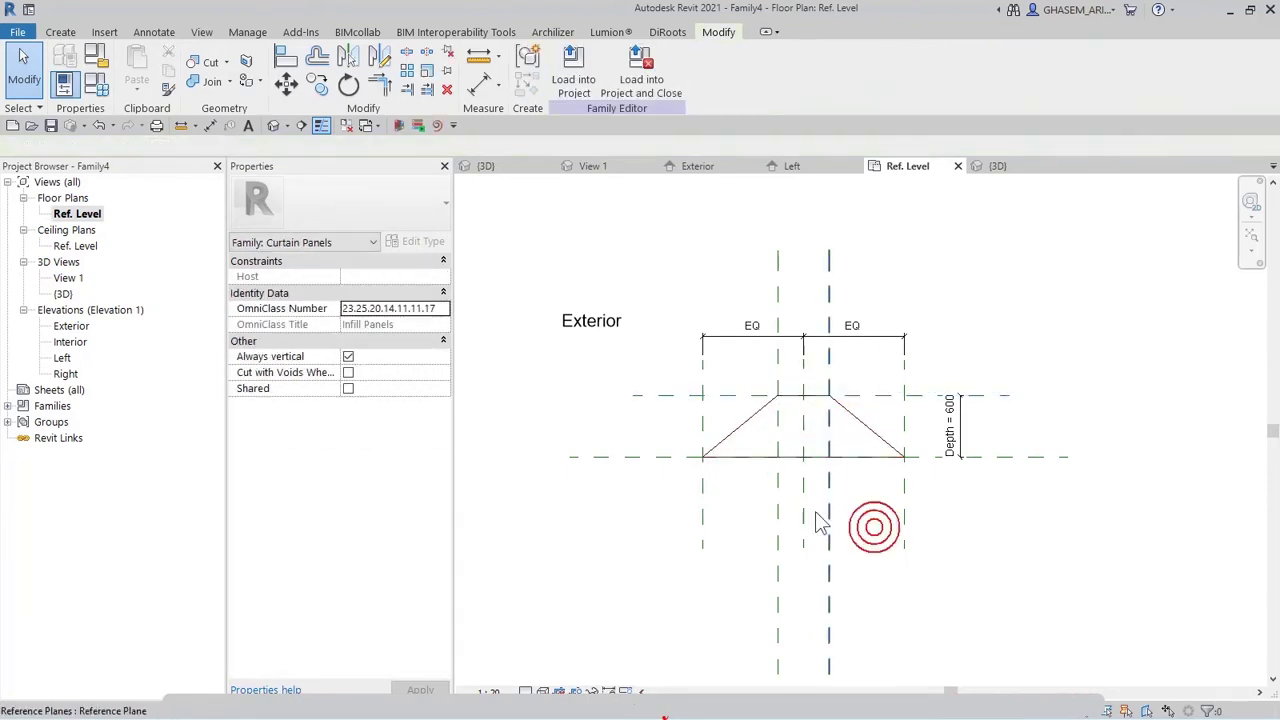
pyautogui.click(703, 486)
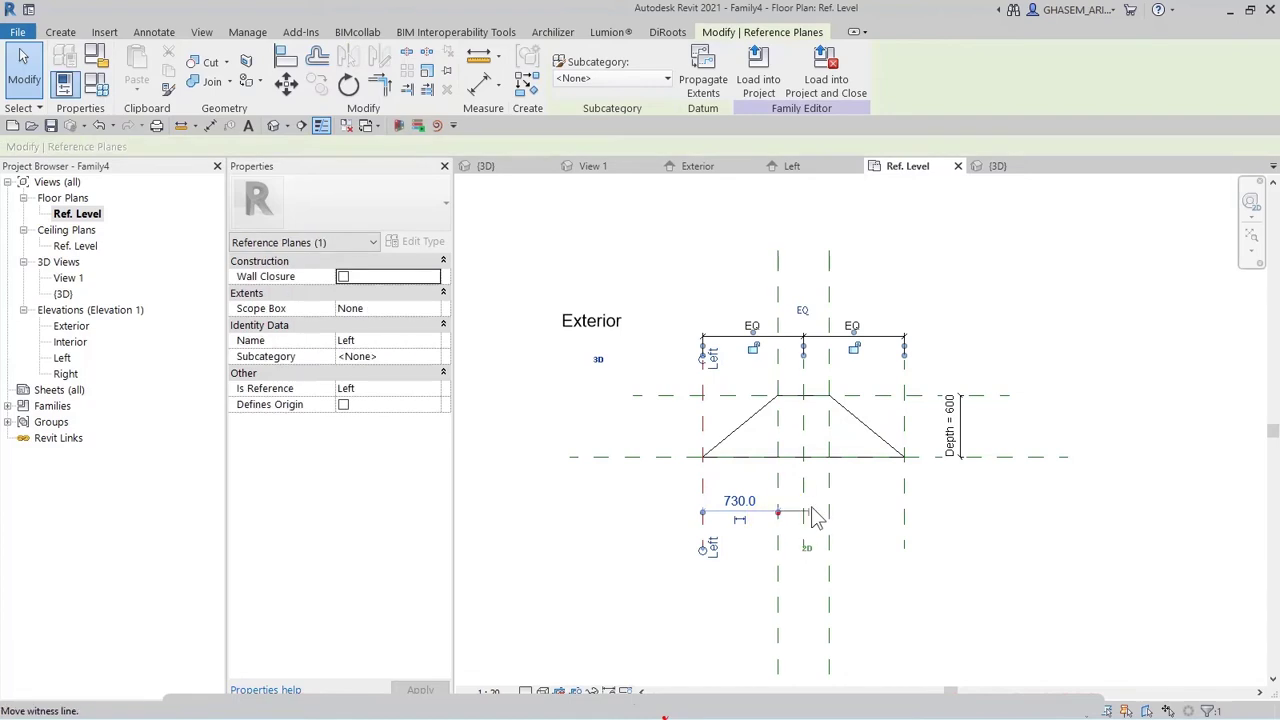
pyautogui.moveTo(813, 516); pyautogui.dragTo(812, 515)
pyautogui.click(752, 500)
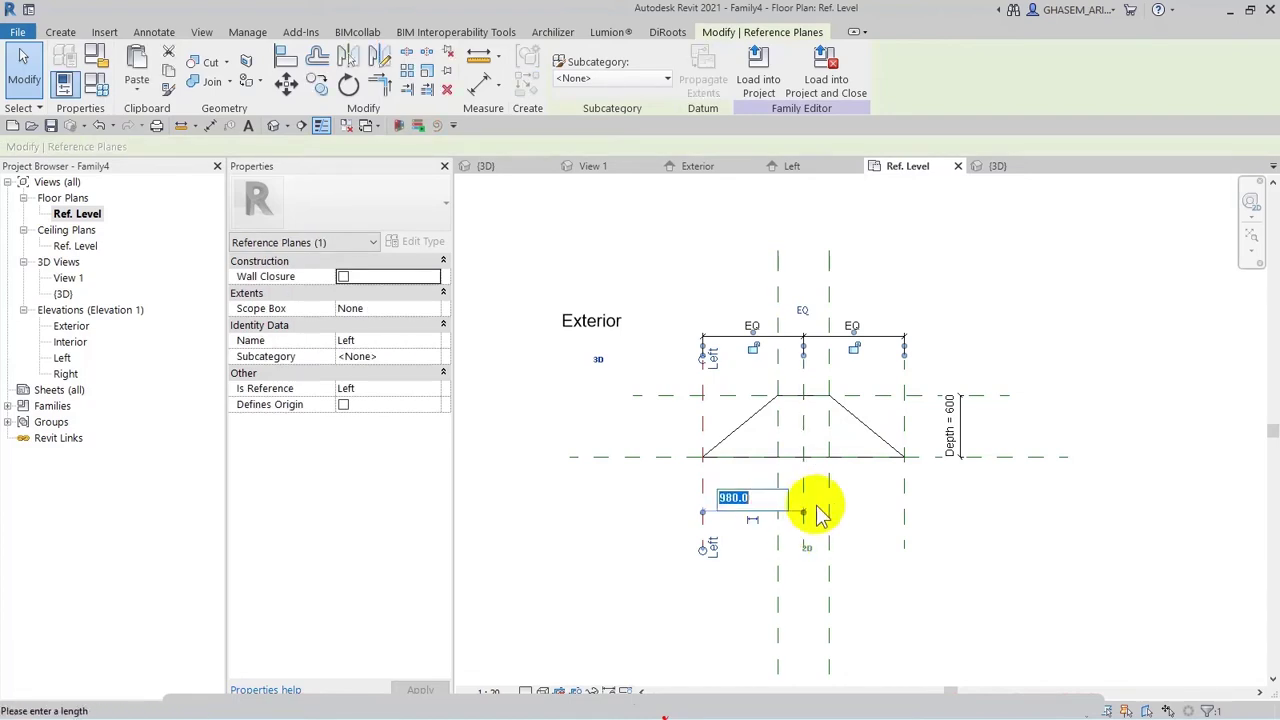
pyautogui.write('500')
pyautogui.click(910, 592)
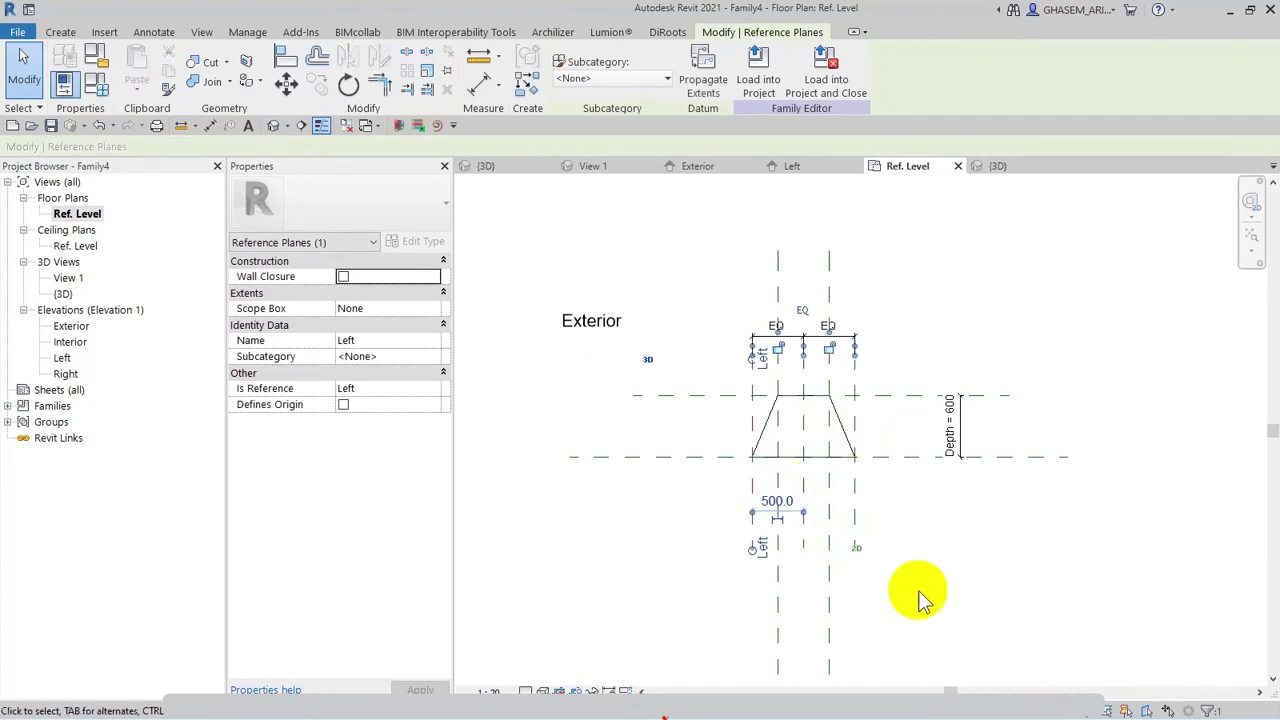
pyautogui.click(403, 412)
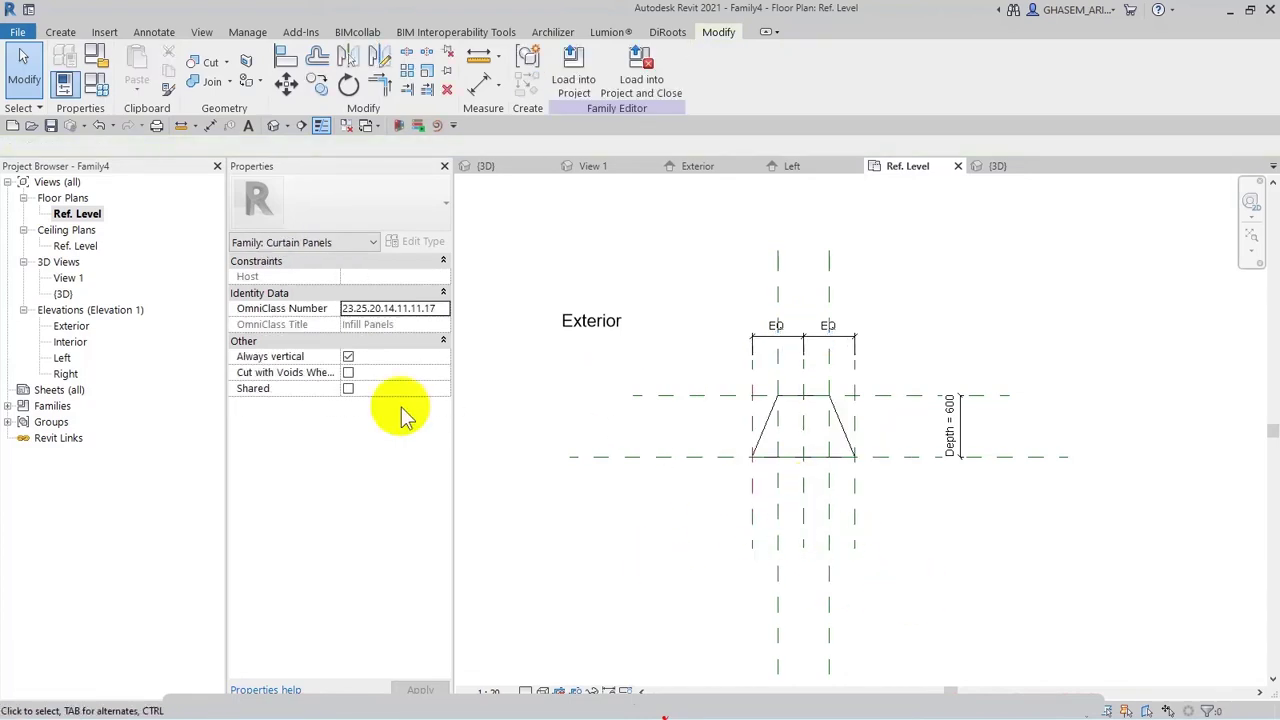
# In the Exterior elevation, set the Top reference plane 1000 mm above Ref. Level.
pyautogui.doubleClick(71, 326)
pyautogui.click(834, 447)
pyautogui.click(846, 438)
pyautogui.write('1000')
pyautogui.click(958, 505)
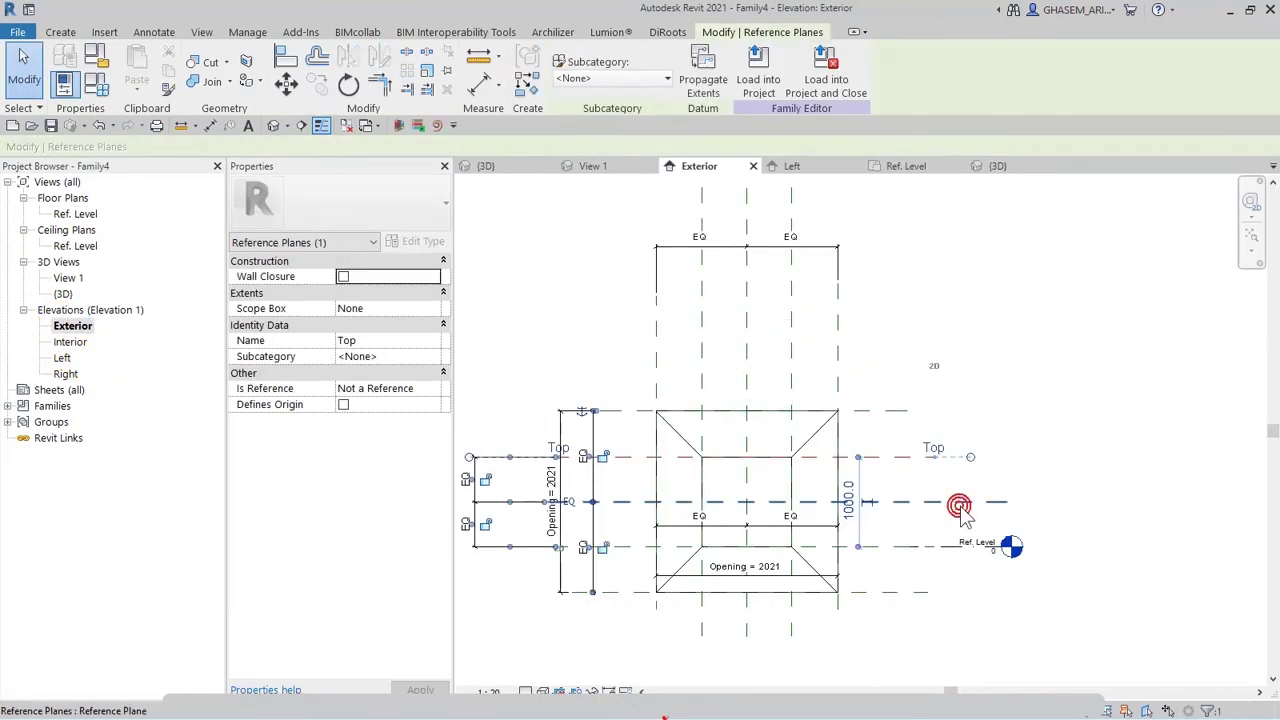
pyautogui.click(918, 369)
pyautogui.moveTo(775, 578); pyautogui.dragTo(913, 618)
pyautogui.click(950, 630)
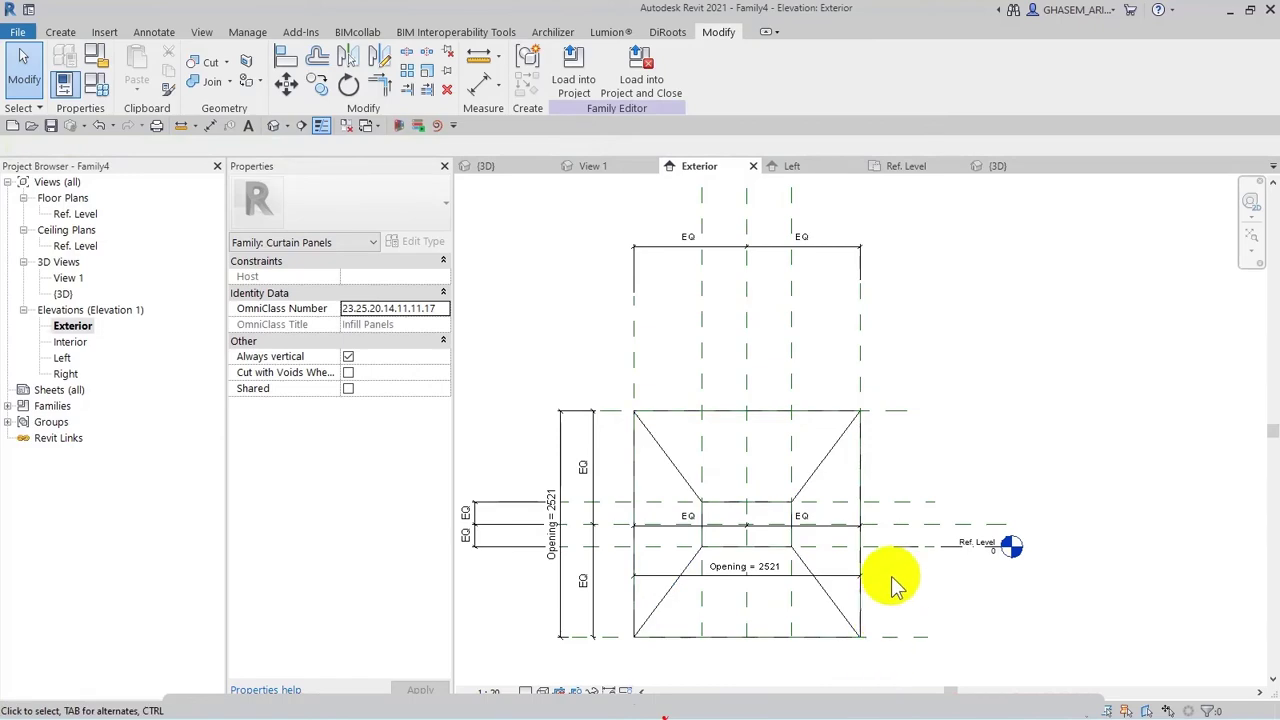
# Set the family's Opening parameter to 250 and apply it.
pyautogui.click(96, 84)
pyautogui.click(176, 230)
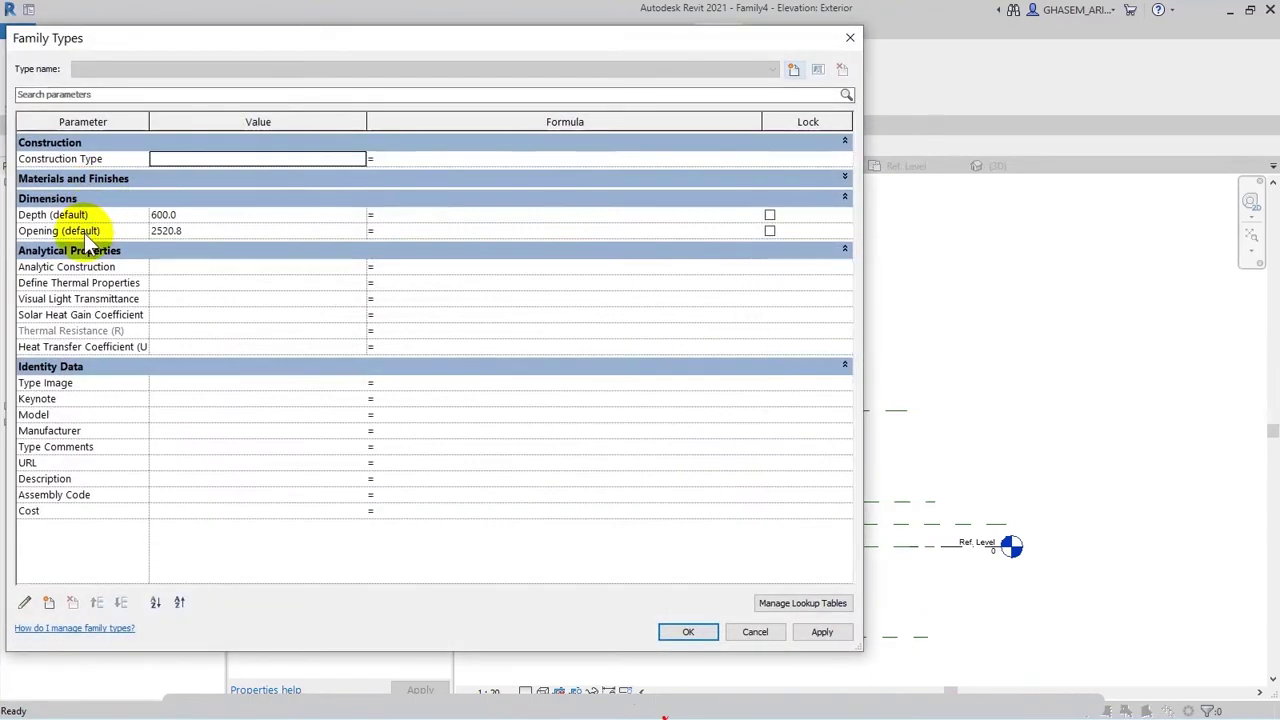
pyautogui.write('25')
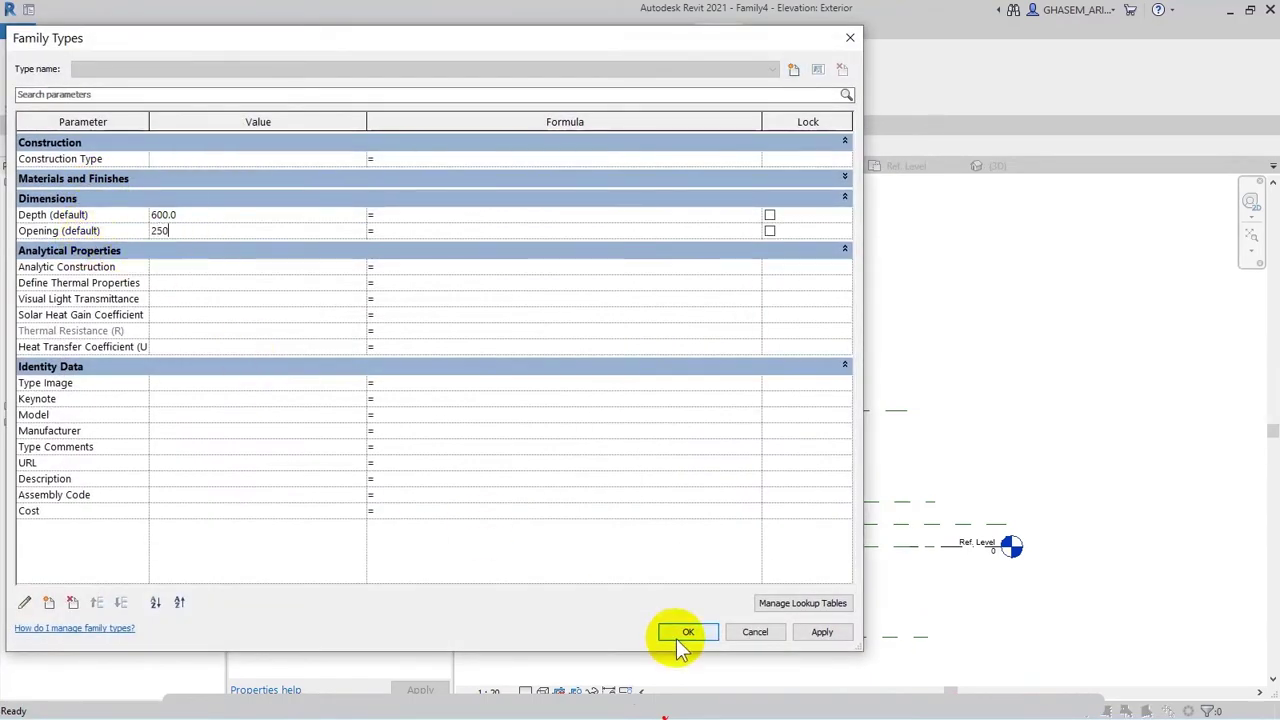
pyautogui.click(686, 632)
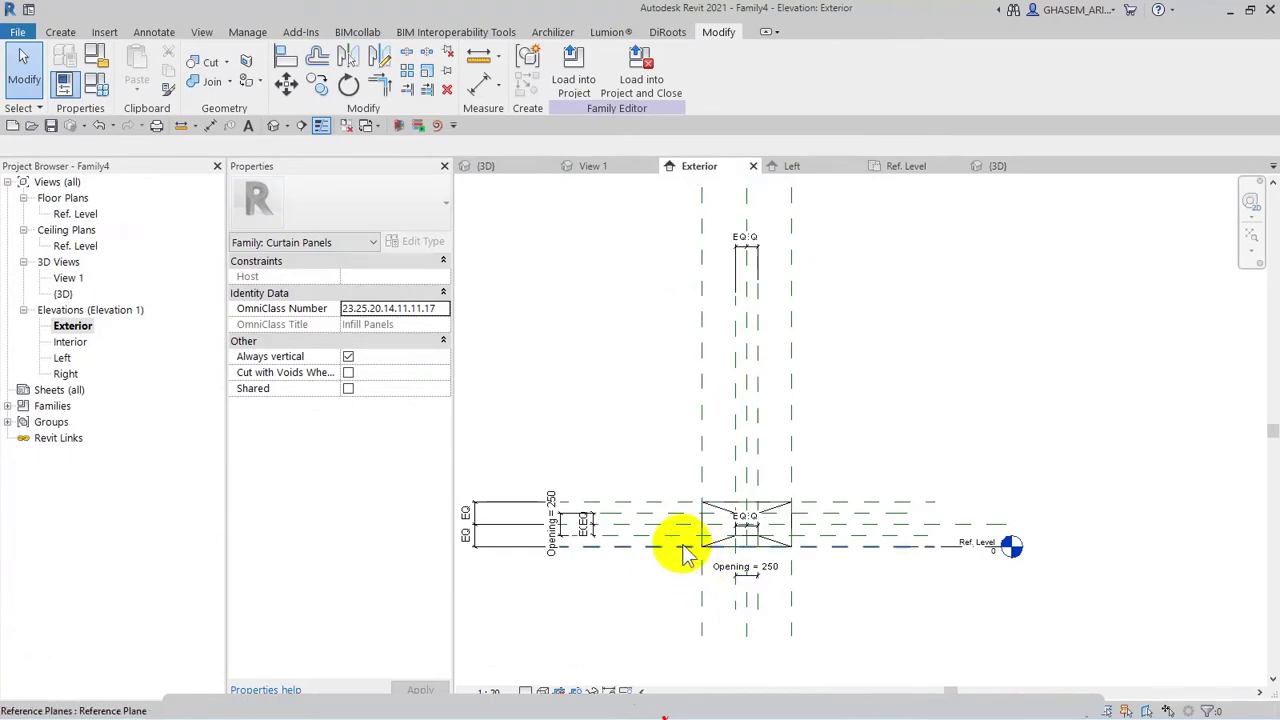
# Set the family's Depth parameter to 200 and inspect the panel in the 3D view.
pyautogui.click(270, 125)
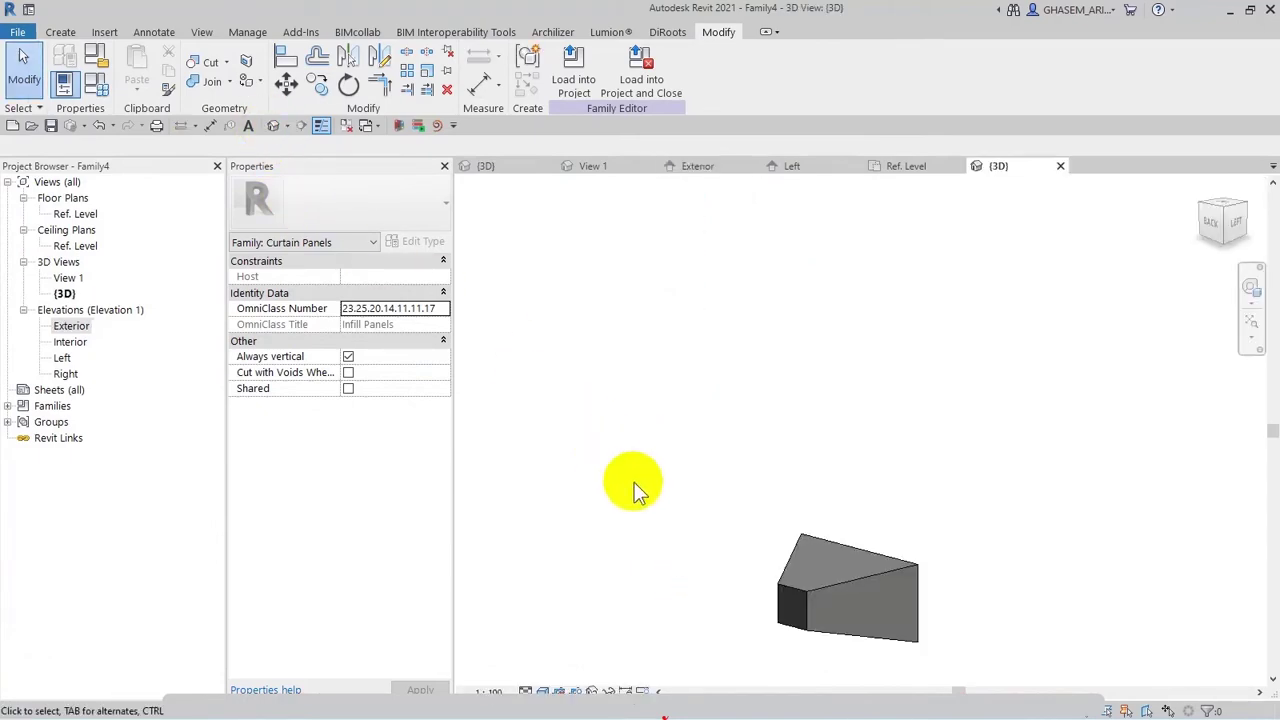
pyautogui.click(98, 86)
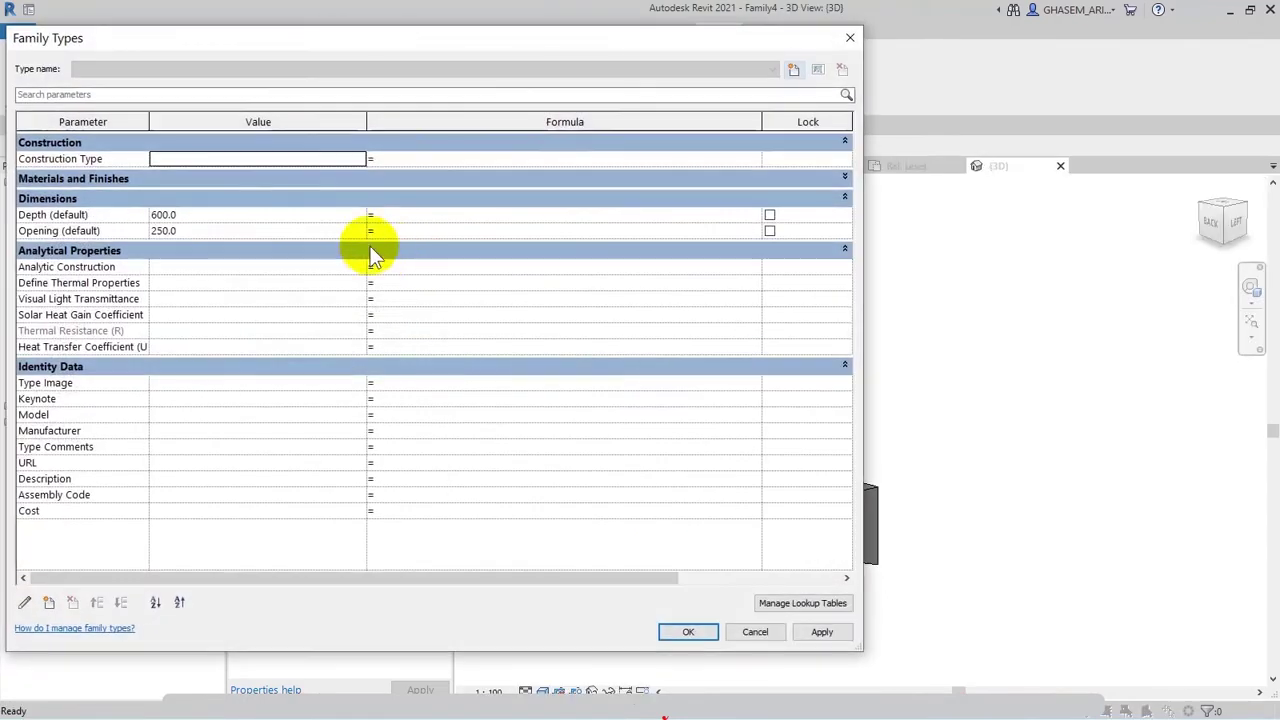
pyautogui.click(184, 216)
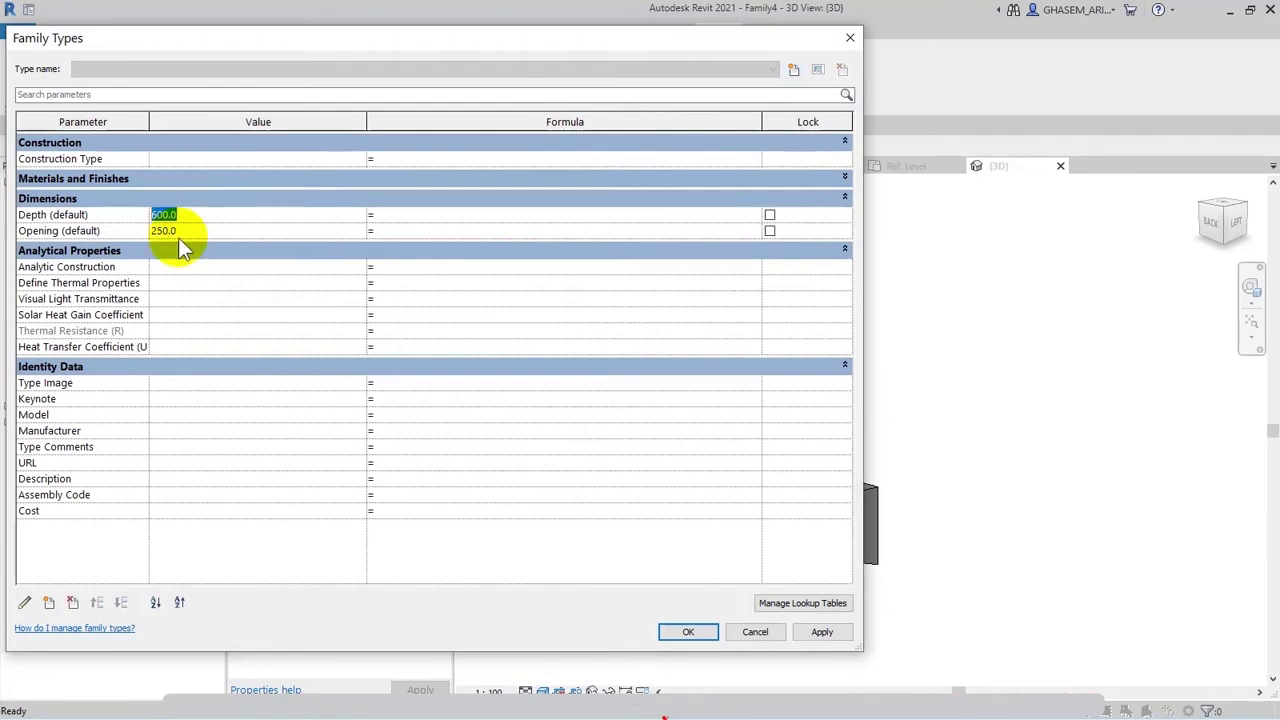
pyautogui.write('200')
pyautogui.click(297, 362)
pyautogui.click(686, 634)
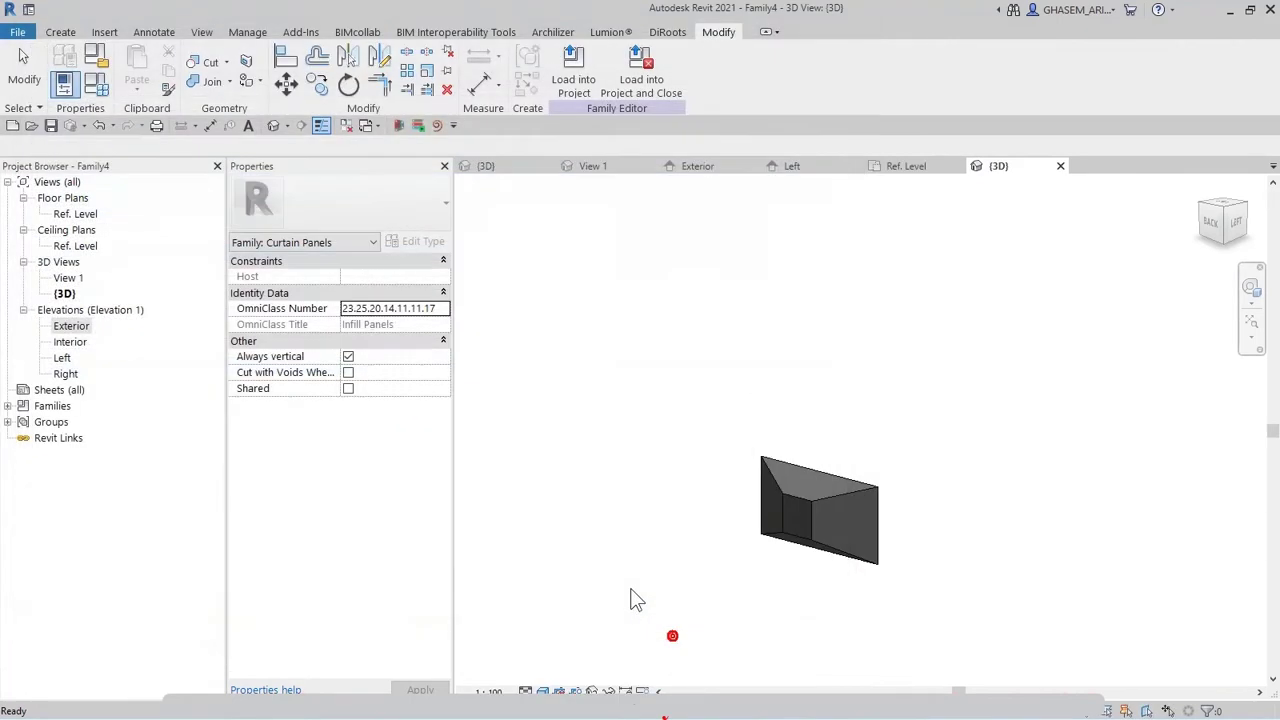
pyautogui.moveTo(835, 505)
pyautogui.keyDown('shift'); pyautogui.mouseDown(button='middle')
pyautogui.moveTo(849, 506)
pyautogui.moveTo(822, 512)
pyautogui.mouseUp(button='middle'); pyautogui.keyUp('shift')
# Check the Left plane's spacing in plan, set the Top reference plane 1000 mm above Ref. Level in the Exterior elevation, and inspect the panel in 3D.
pyautogui.doubleClick(75, 213)
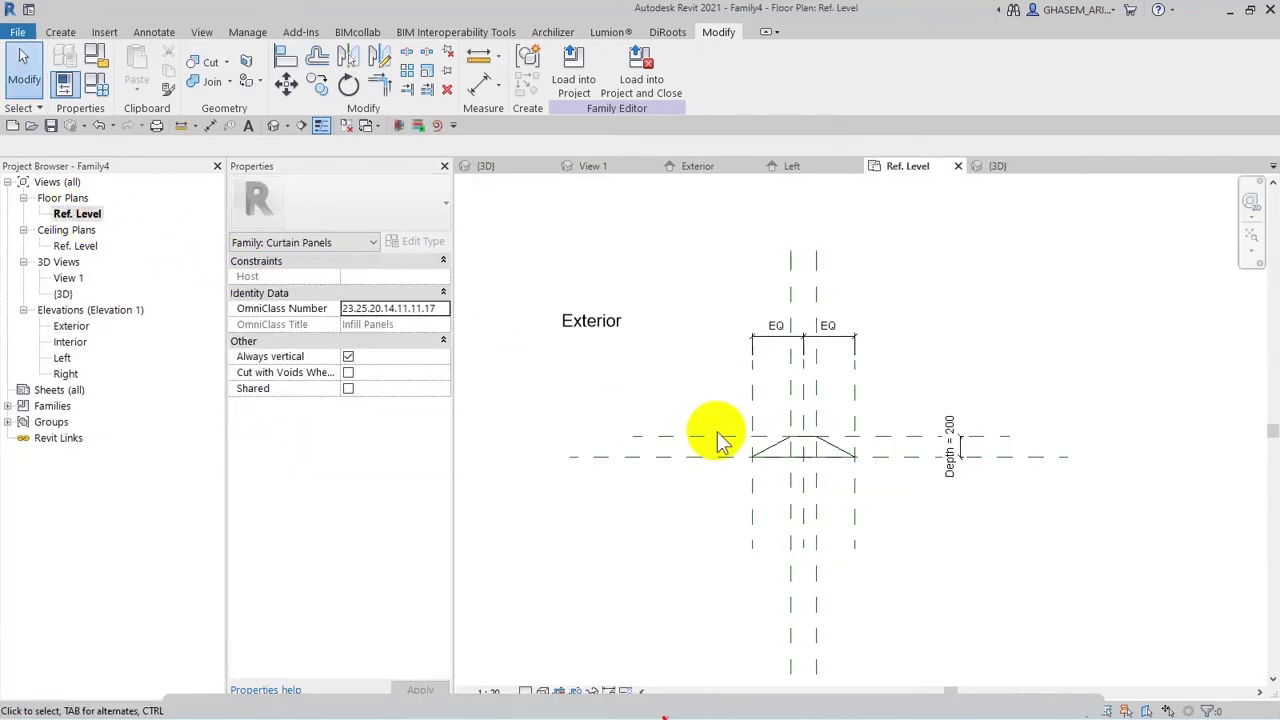
pyautogui.click(753, 480)
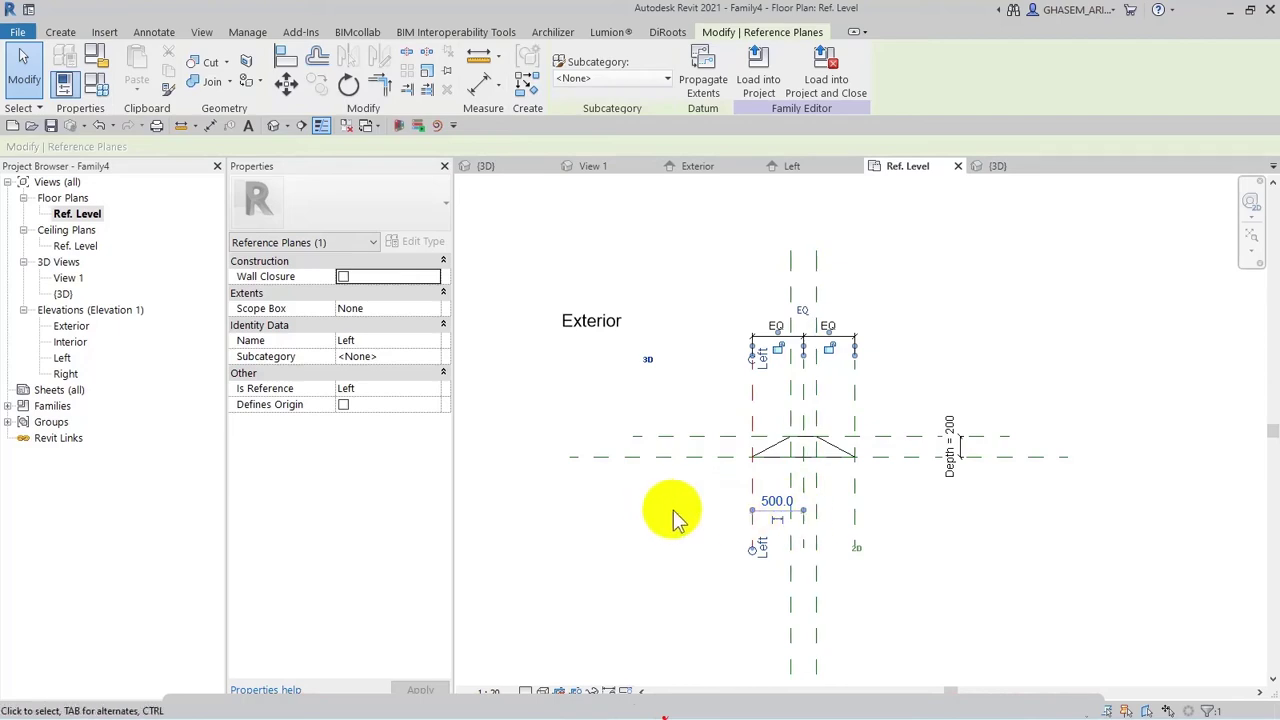
pyautogui.doubleClick(74, 327)
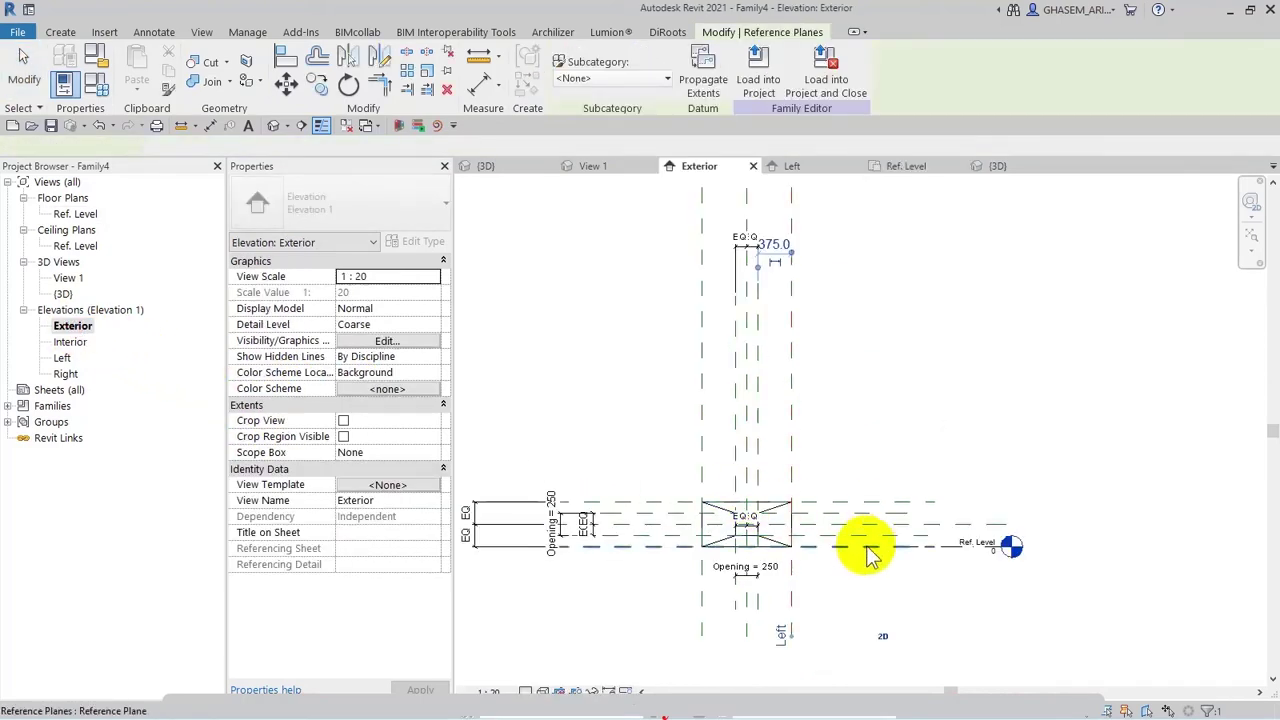
pyautogui.click(860, 502)
pyautogui.scroll(2, 851, 562)
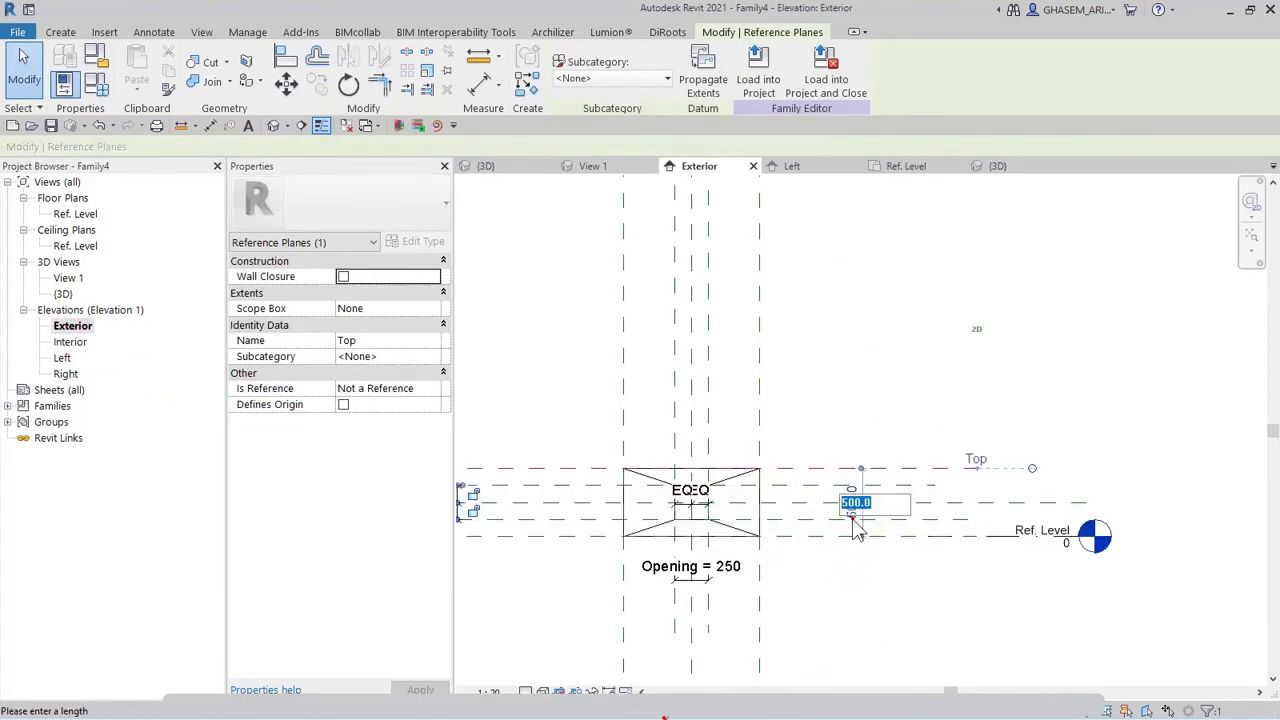
pyautogui.click(851, 528)
pyautogui.write('100')
pyautogui.press('Return')
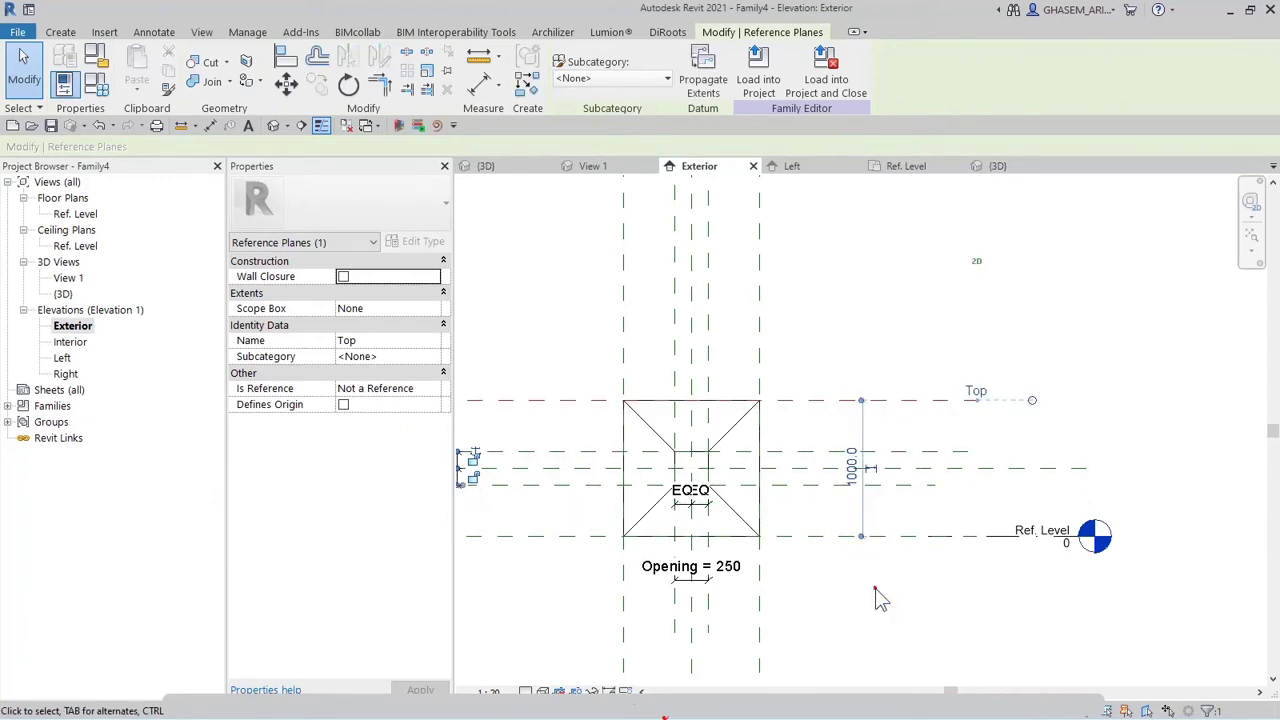
pyautogui.click(875, 588)
pyautogui.click(274, 127)
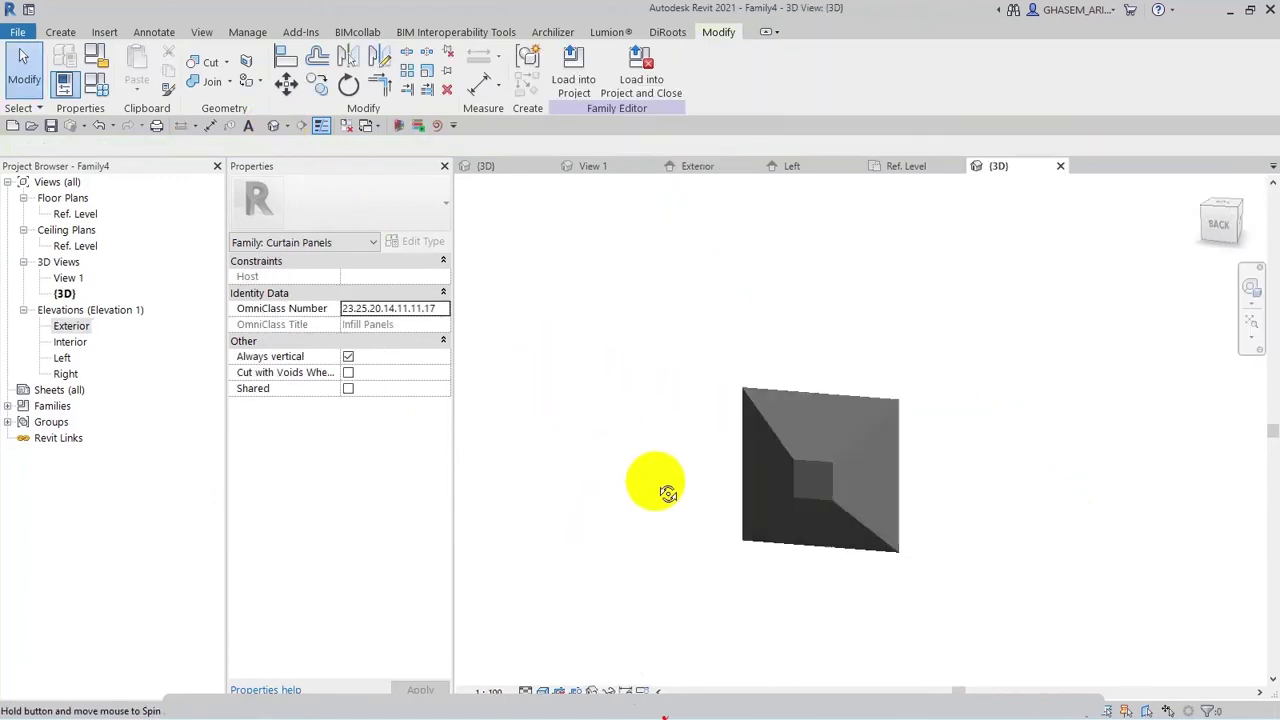
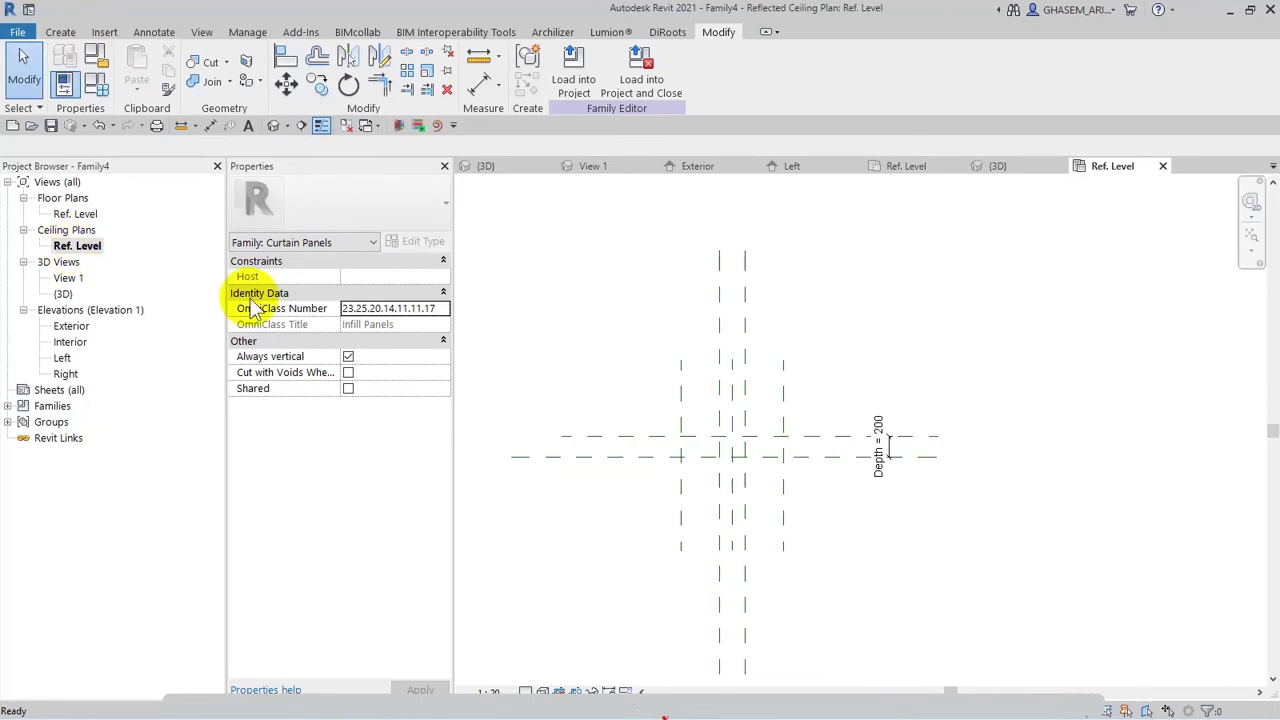
# In the Exterior elevation, create four reference planes offset 20 mm inward from the panel's outer boundary planes.
pyautogui.doubleClick(72, 327)
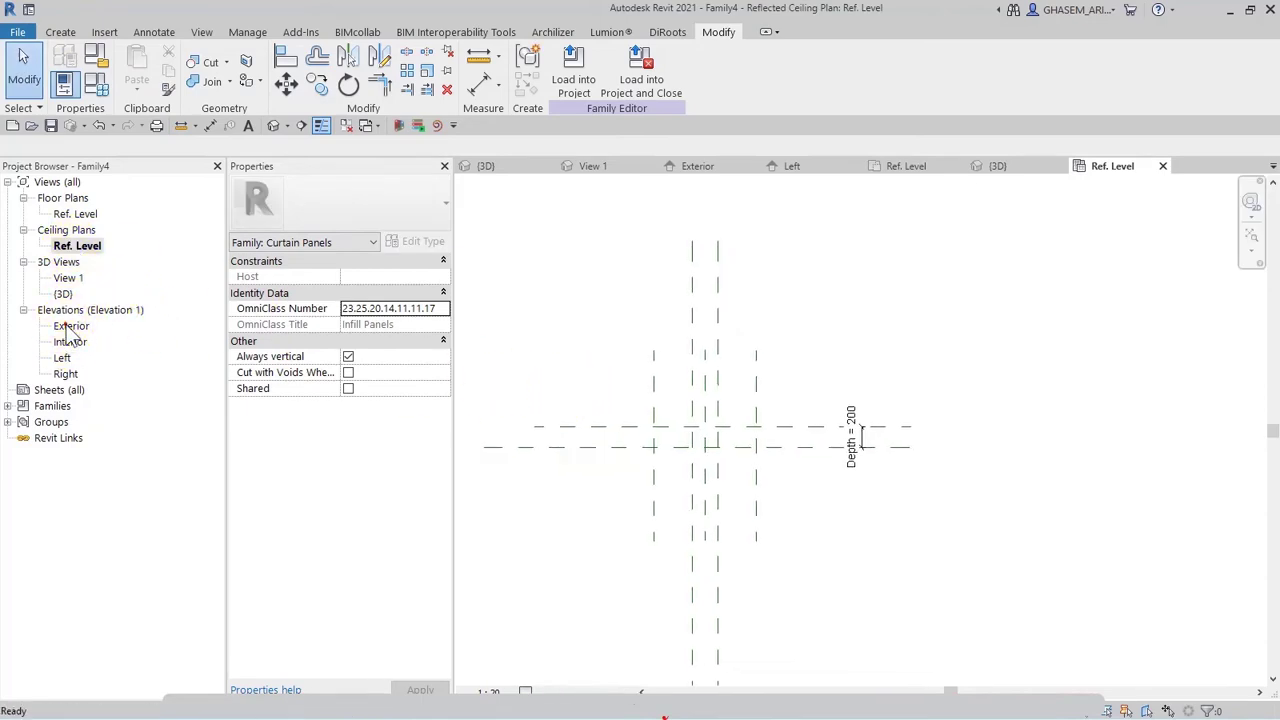
pyautogui.click(62, 33)
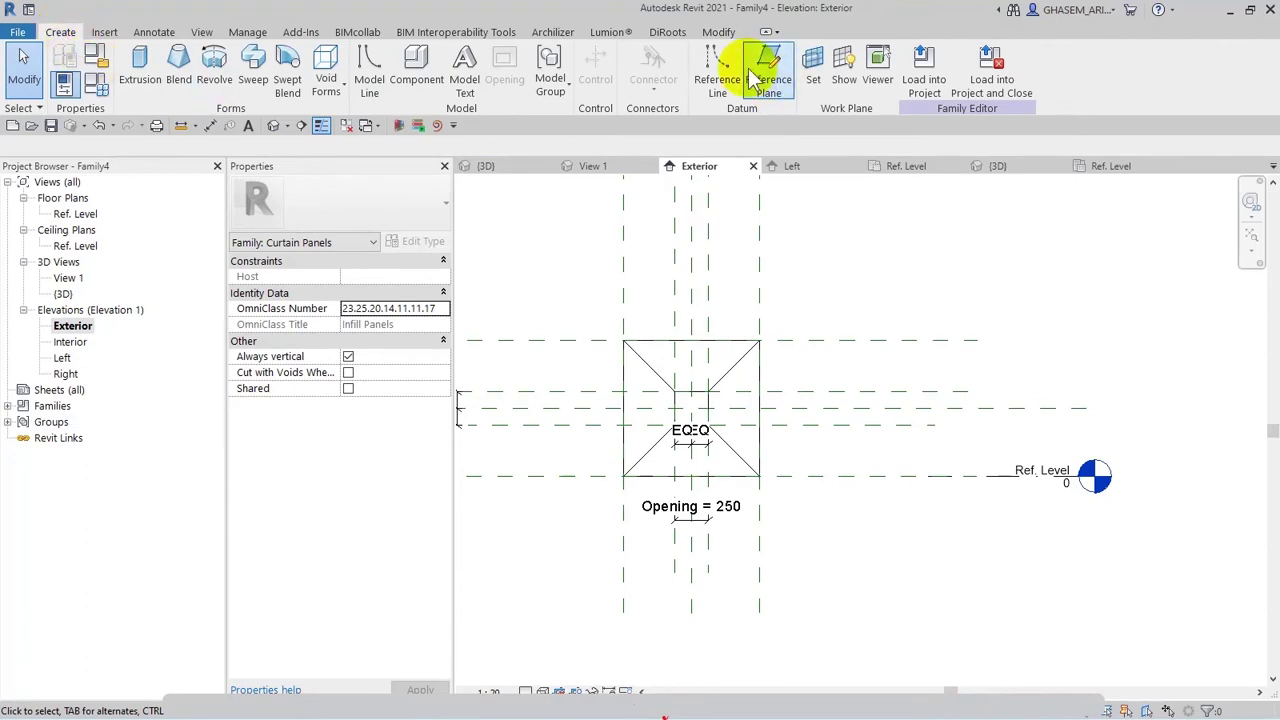
pyautogui.click(777, 90)
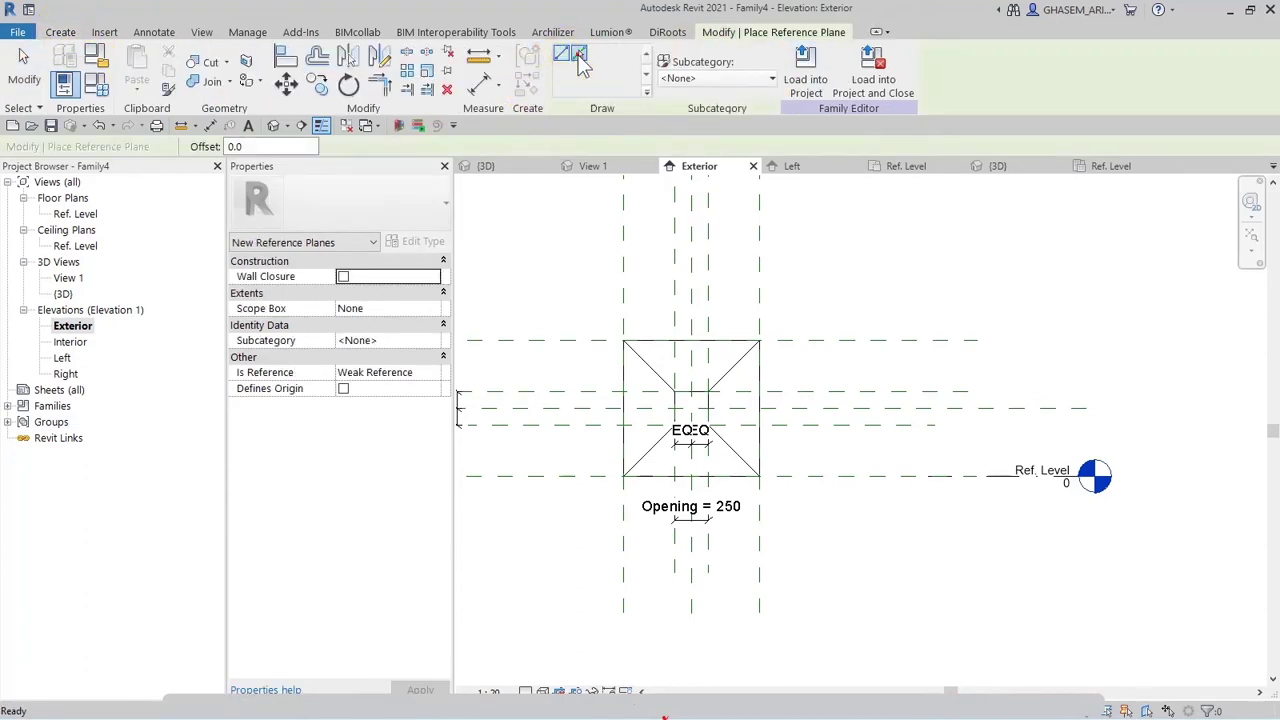
pyautogui.doubleClick(234, 147)
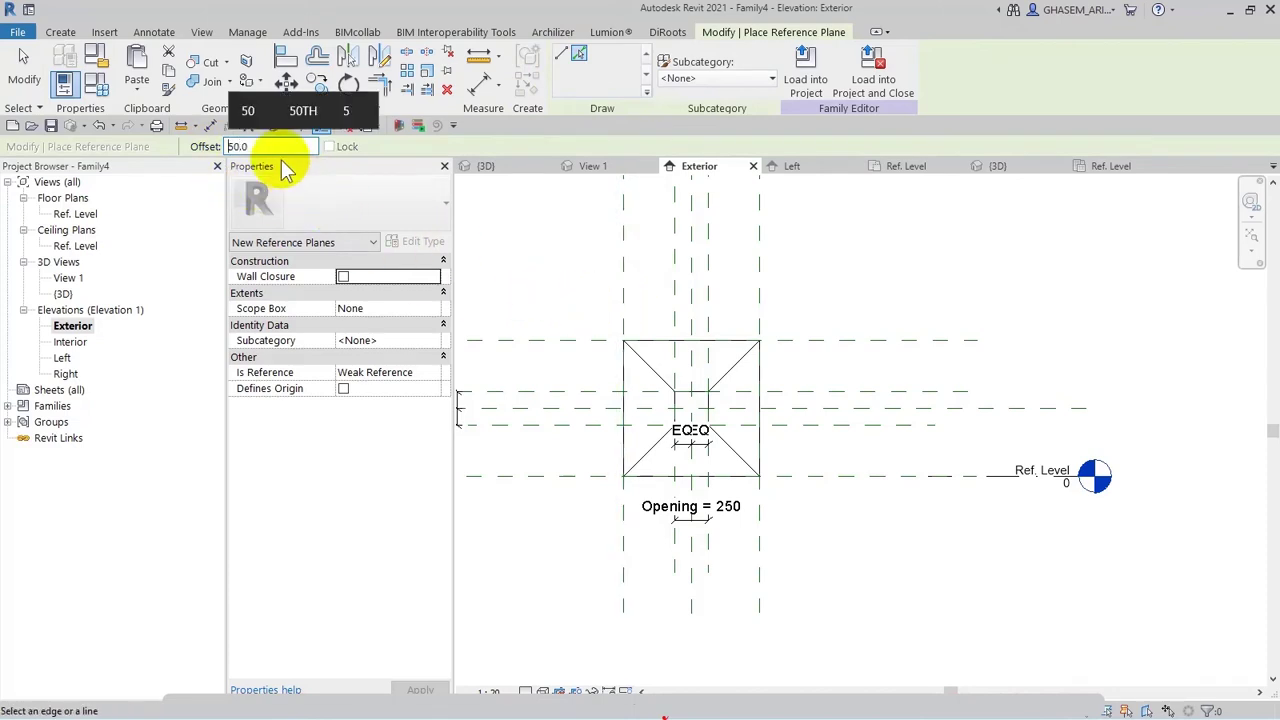
pyautogui.press('Return')
pyautogui.write('20')
pyautogui.press('Return')
pyautogui.click(523, 251)
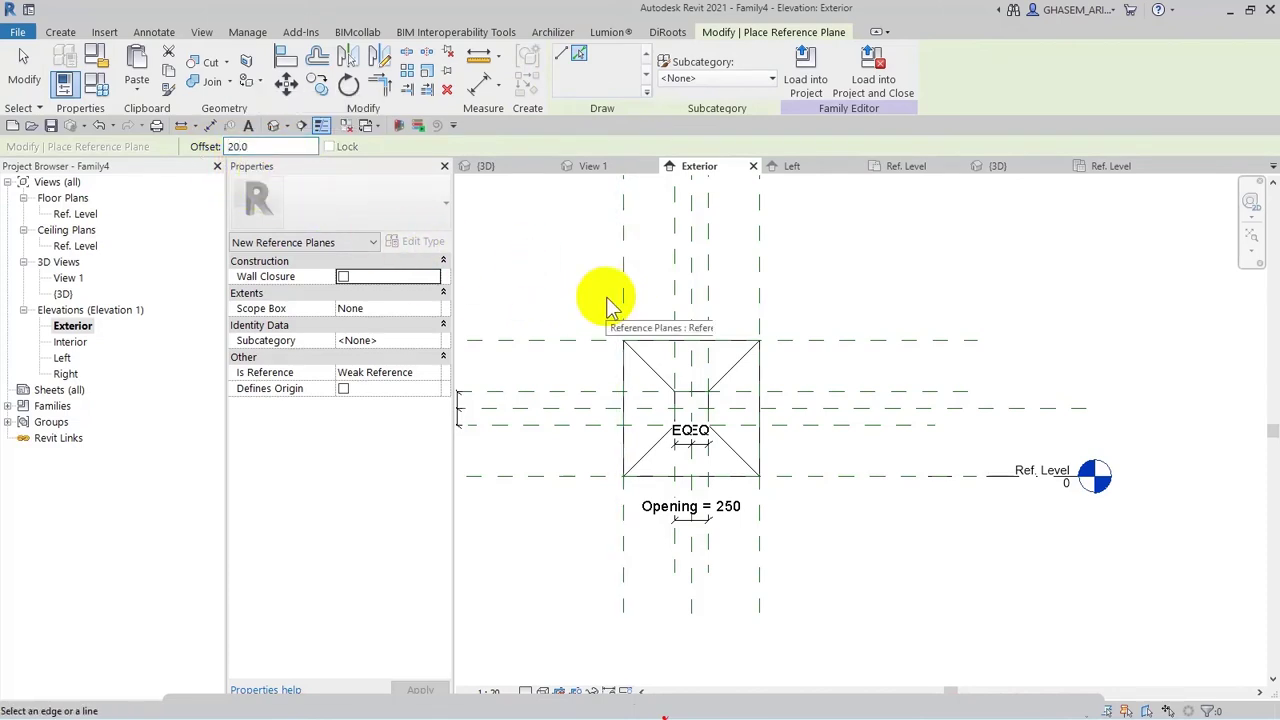
pyautogui.click(601, 344)
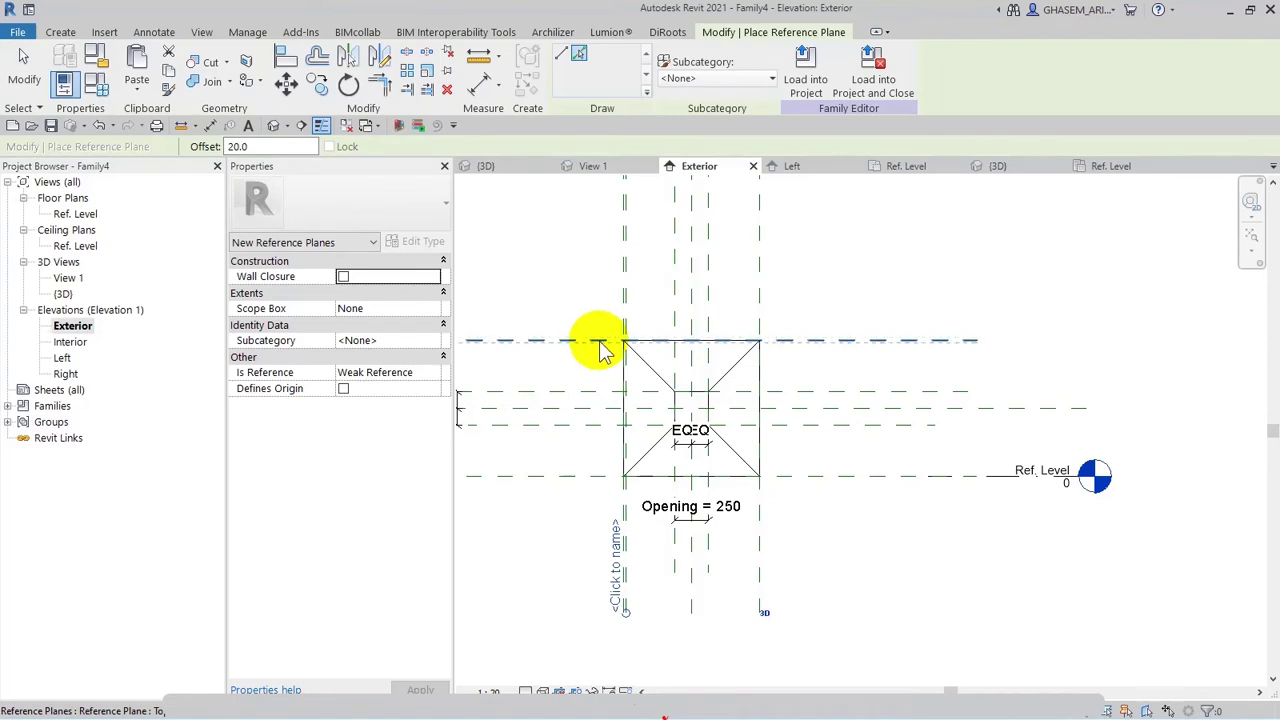
pyautogui.click(760, 318)
pyautogui.click(780, 476)
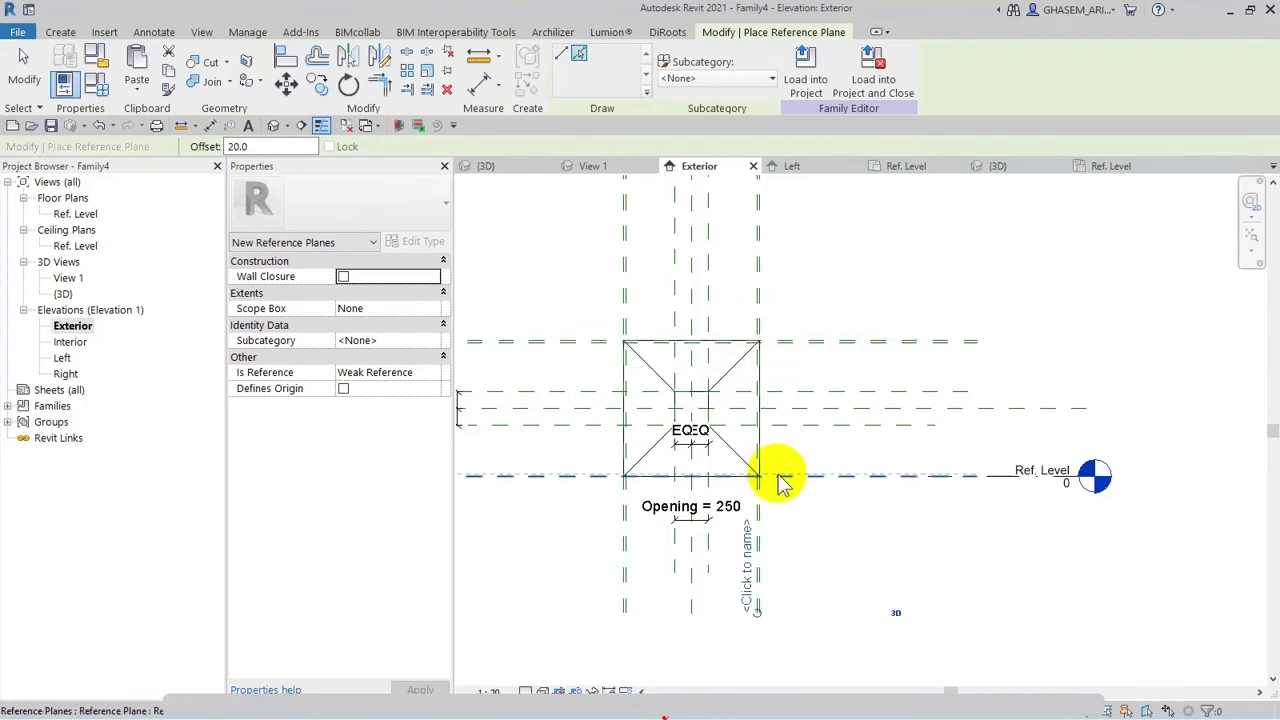
# Add aligned dimensions between each outer boundary plane and its 20 mm offset plane on all four sides of the panel.
pyautogui.click(481, 81)
pyautogui.scroll(2, 812, 485)
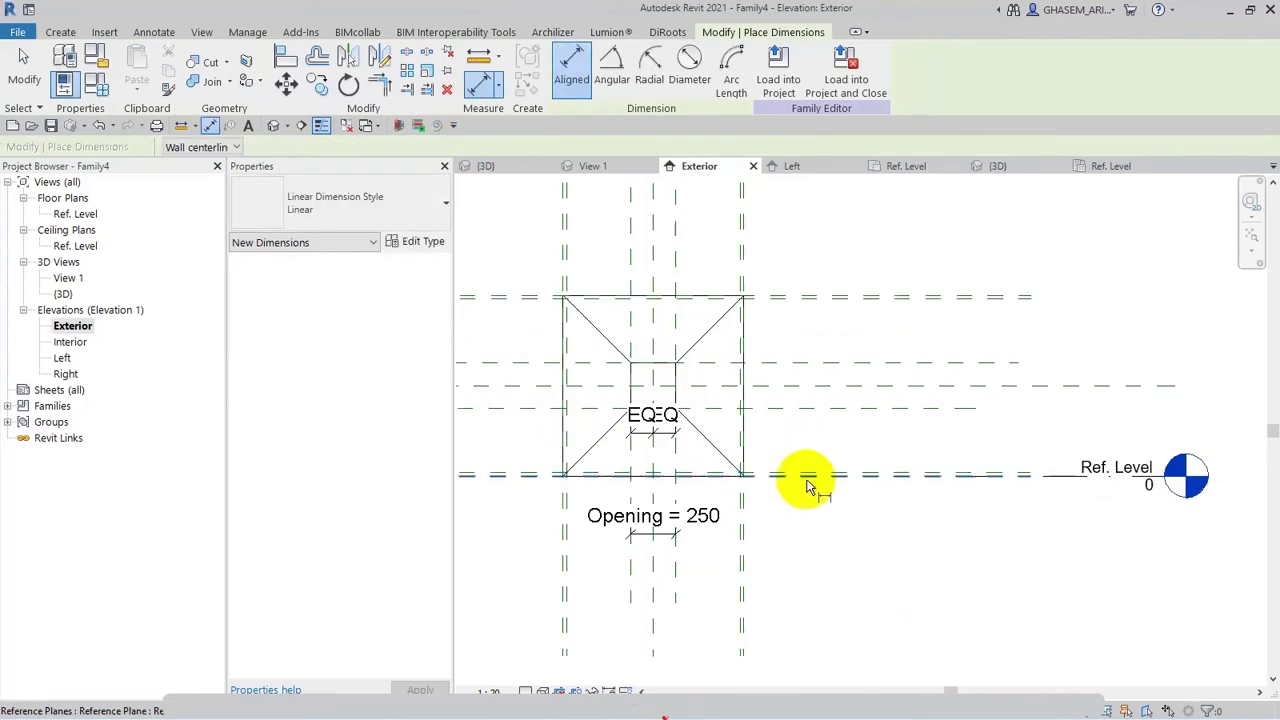
pyautogui.scroll(1, 812, 485)
pyautogui.click(772, 477)
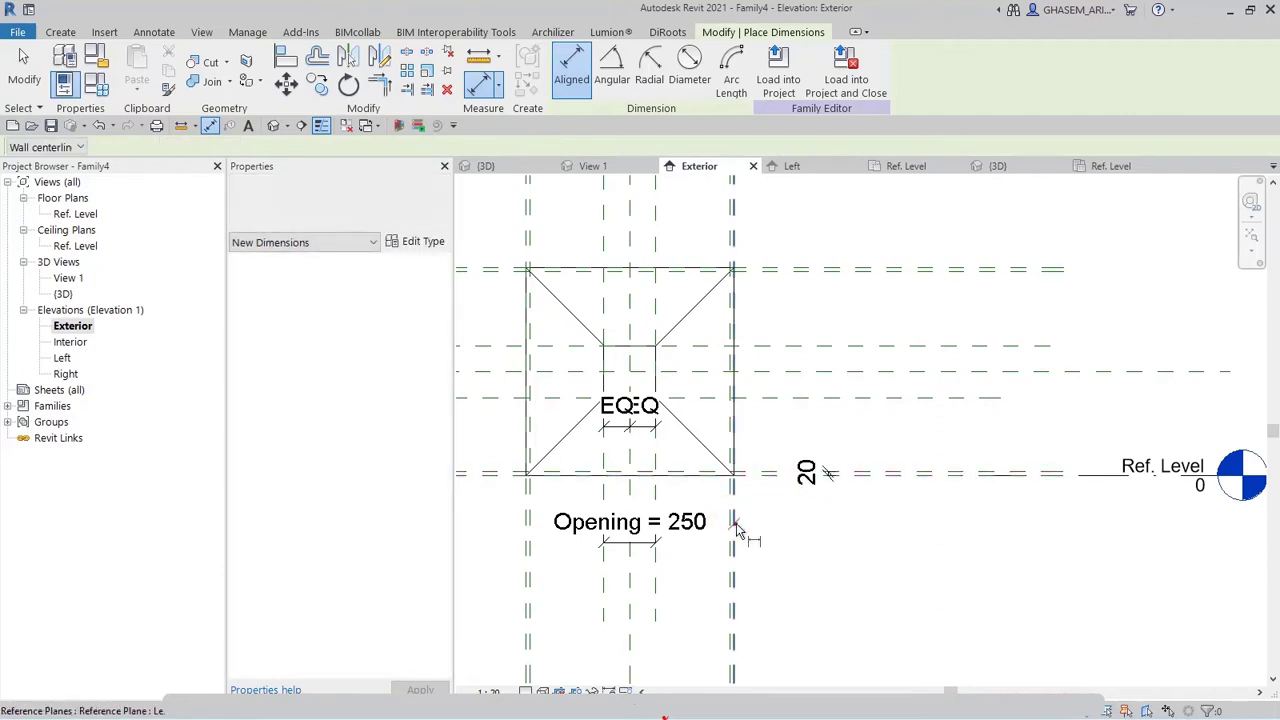
pyautogui.click(731, 523)
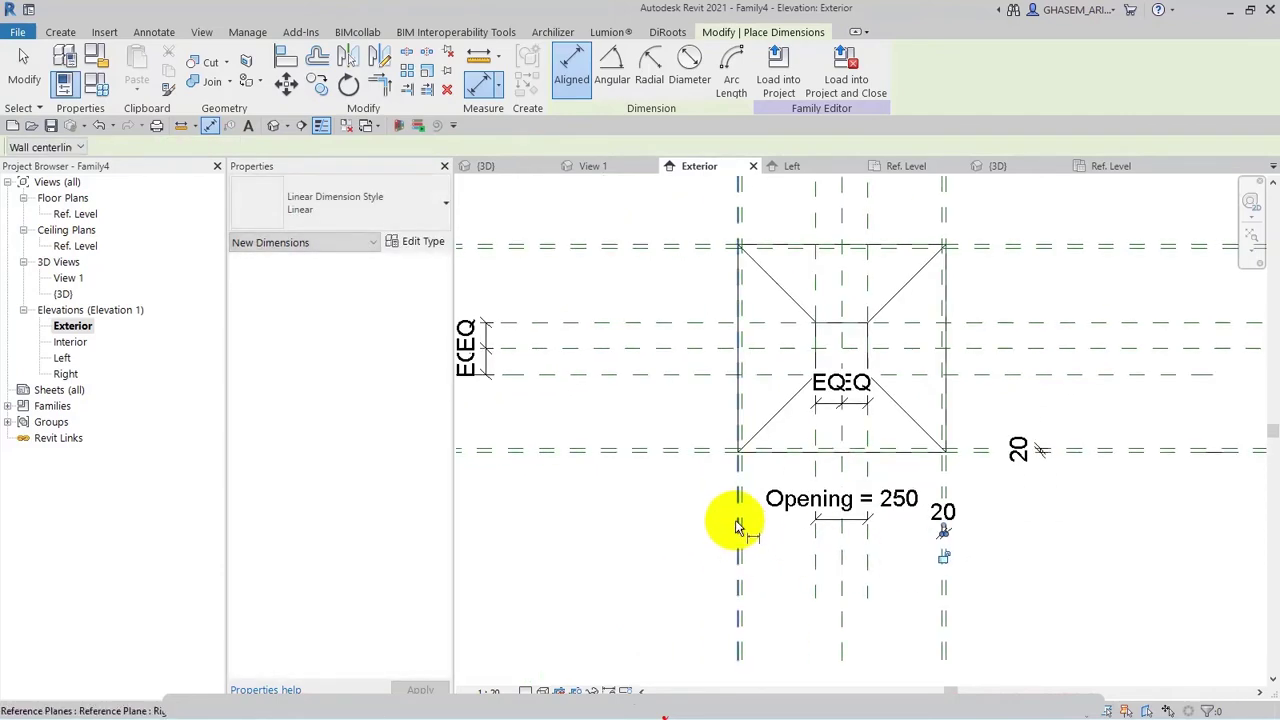
pyautogui.click(737, 521)
pyautogui.click(739, 534)
pyautogui.click(702, 249)
pyautogui.click(660, 212)
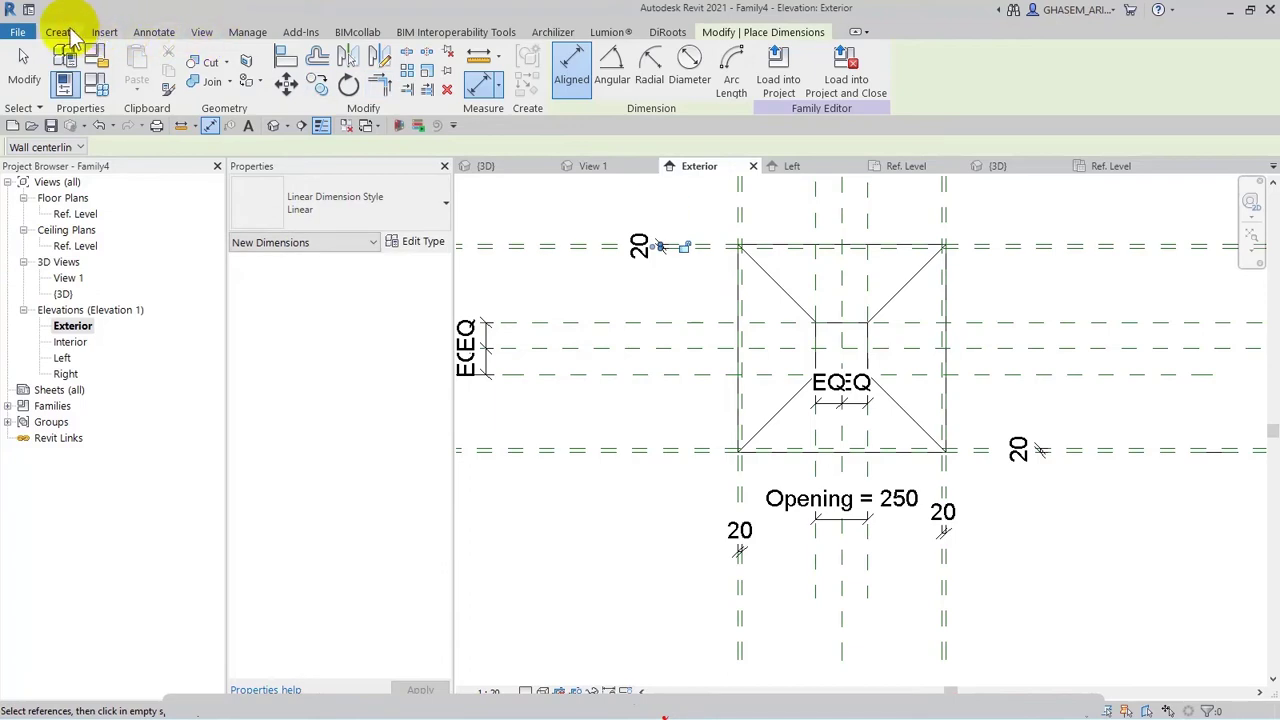
# Create four reference planes offset 20 mm inward from the planes that bound the central opening.
pyautogui.click(70, 32)
pyautogui.click(757, 68)
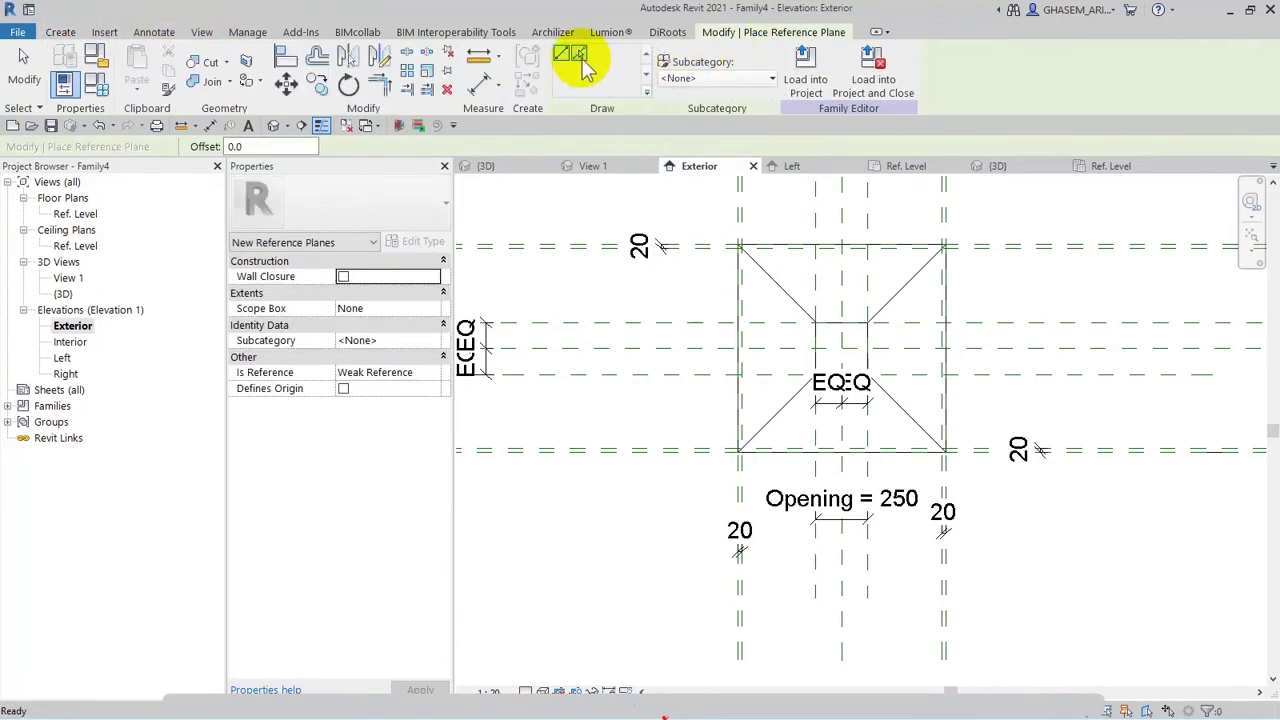
pyautogui.click(579, 55)
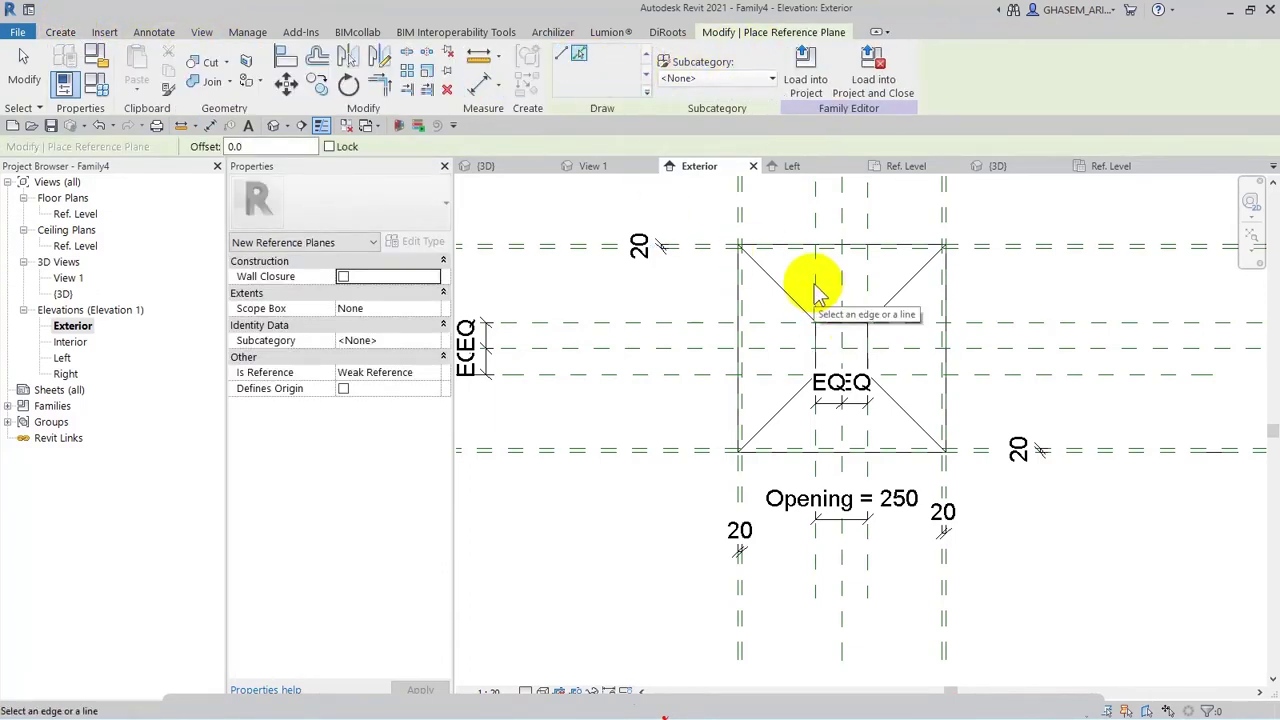
pyautogui.click(235, 147)
pyautogui.write('20')
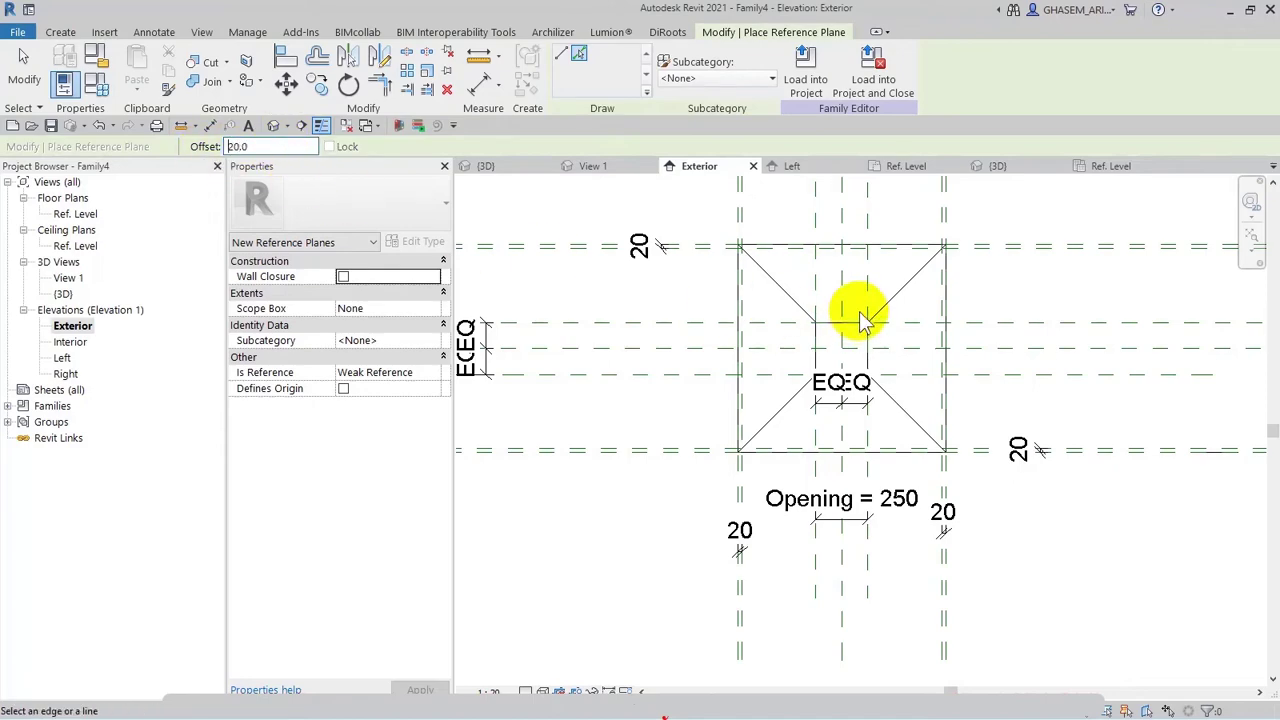
pyautogui.press('Return')
pyautogui.scroll(3, 830, 320)
pyautogui.scroll(2, 830, 322)
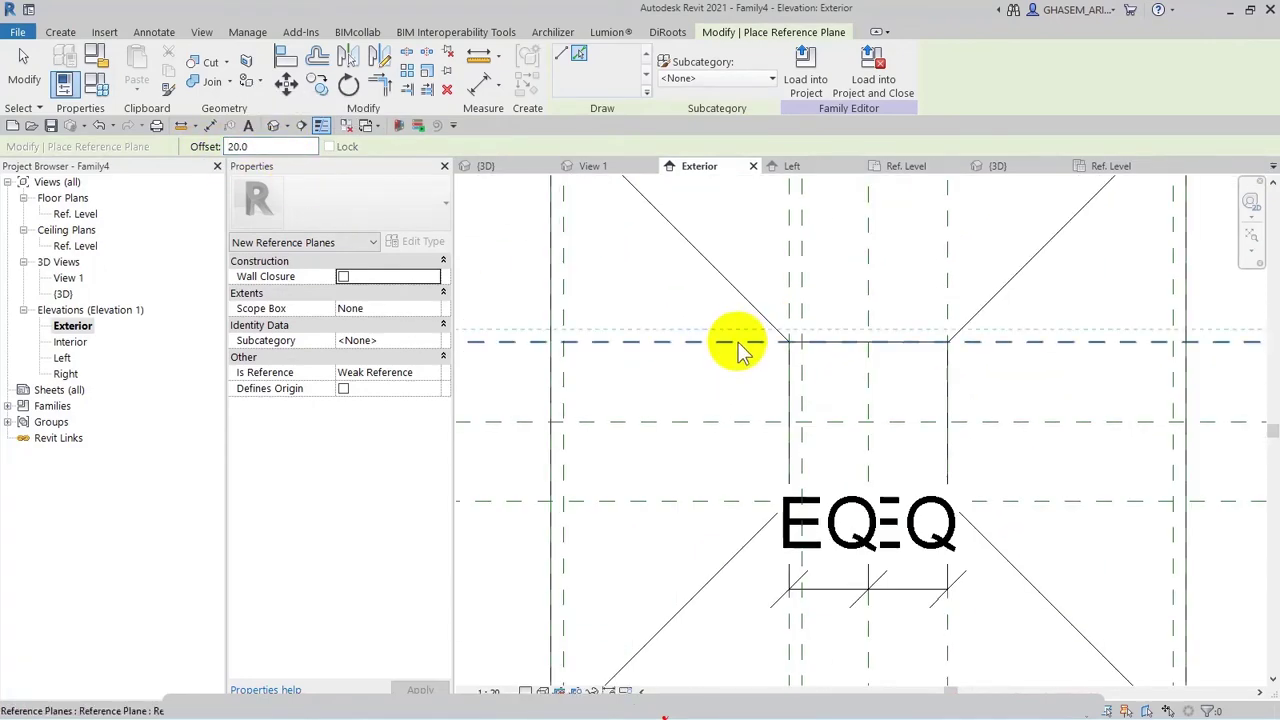
pyautogui.click(743, 350)
pyautogui.scroll(-2, 765, 455)
pyautogui.click(768, 452)
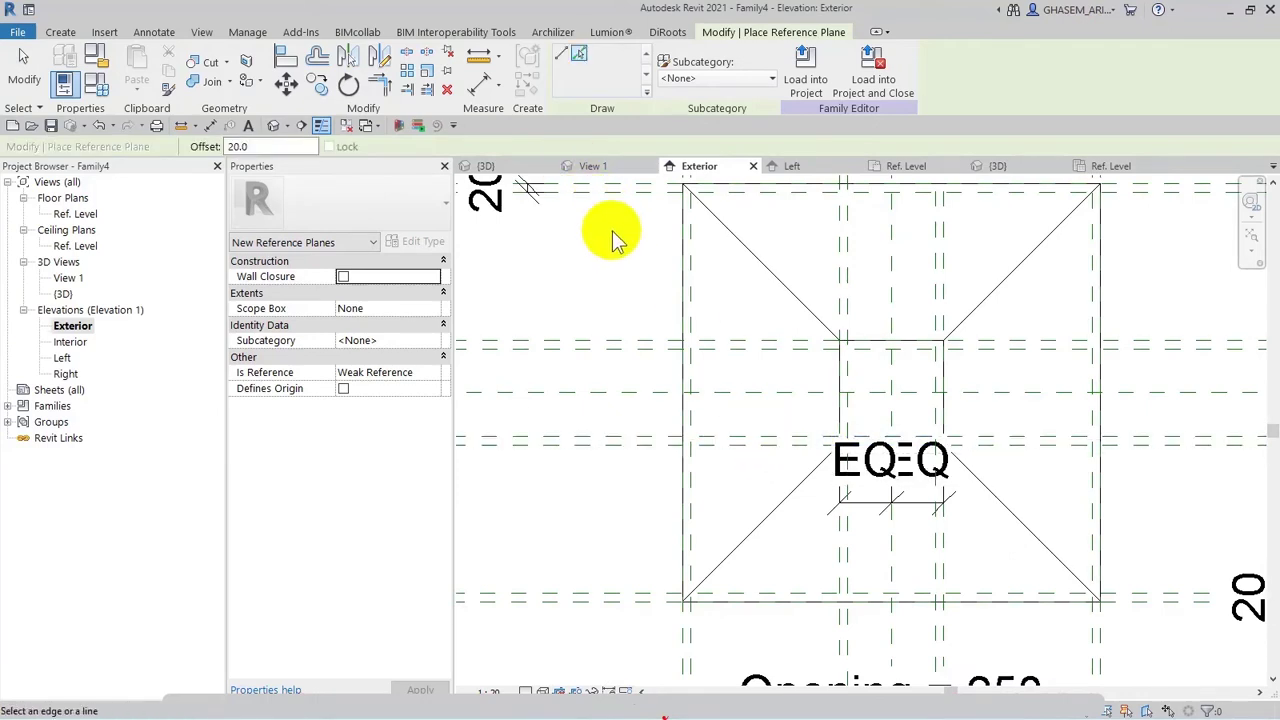
# Add aligned dimensions between each opening plane and its 20 mm offset plane on all four sides of the opening.
pyautogui.click(483, 82)
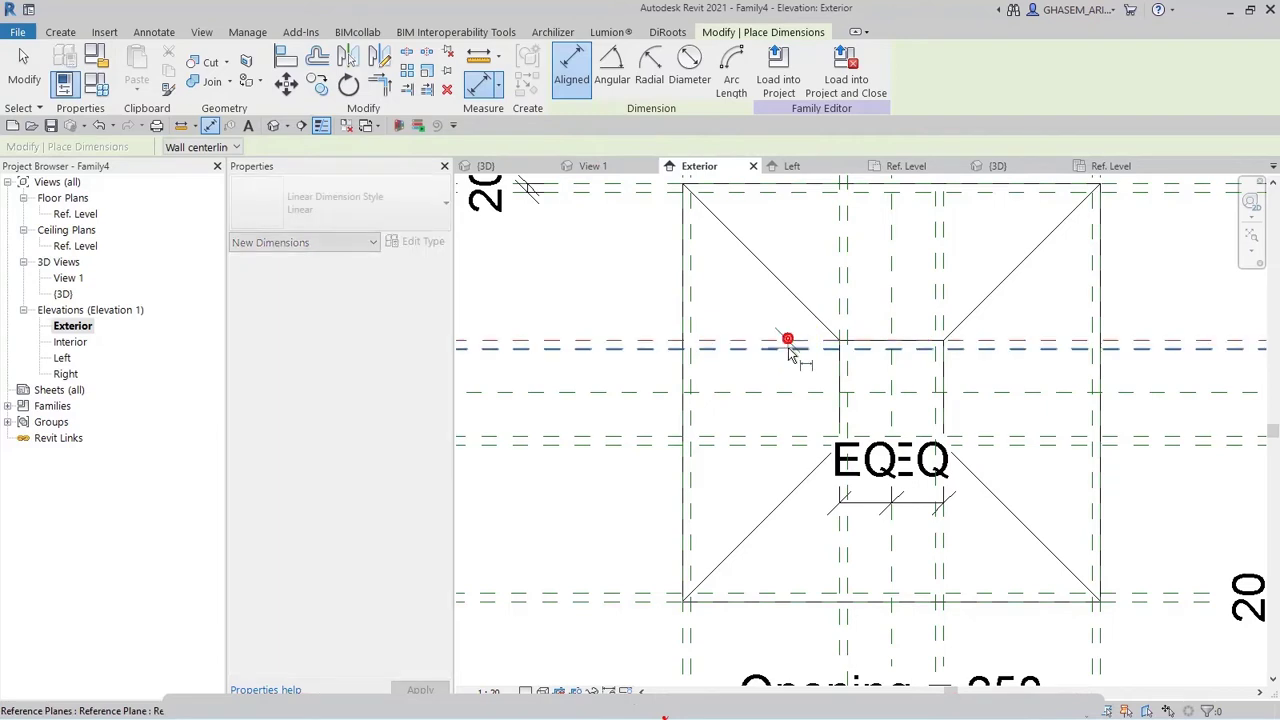
pyautogui.click(788, 345)
pyautogui.click(786, 432)
pyautogui.click(784, 440)
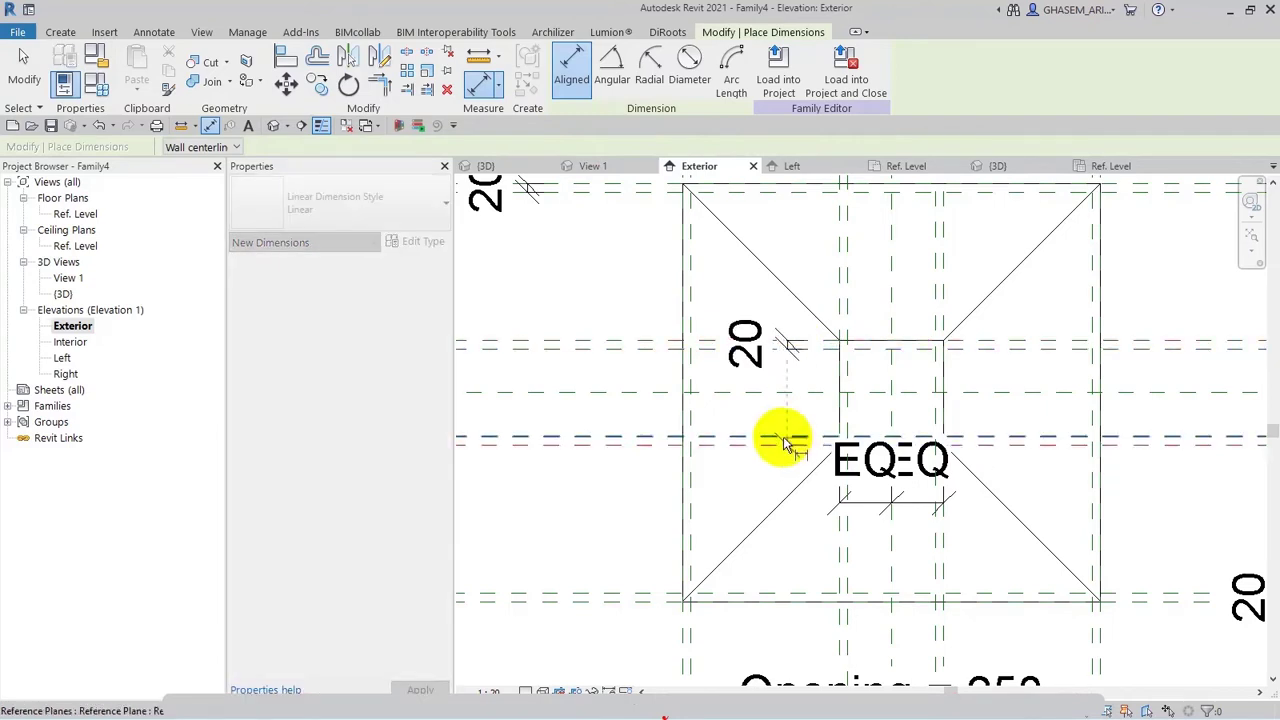
pyautogui.click(852, 532)
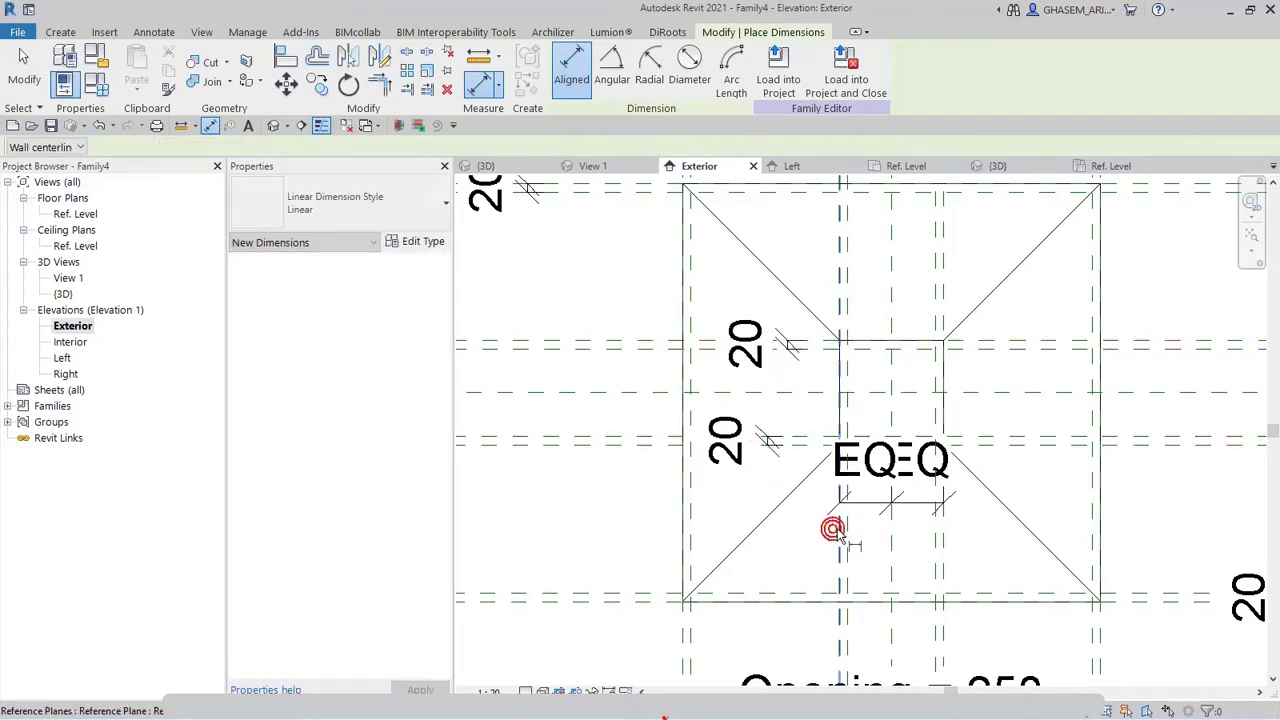
pyautogui.click(933, 543)
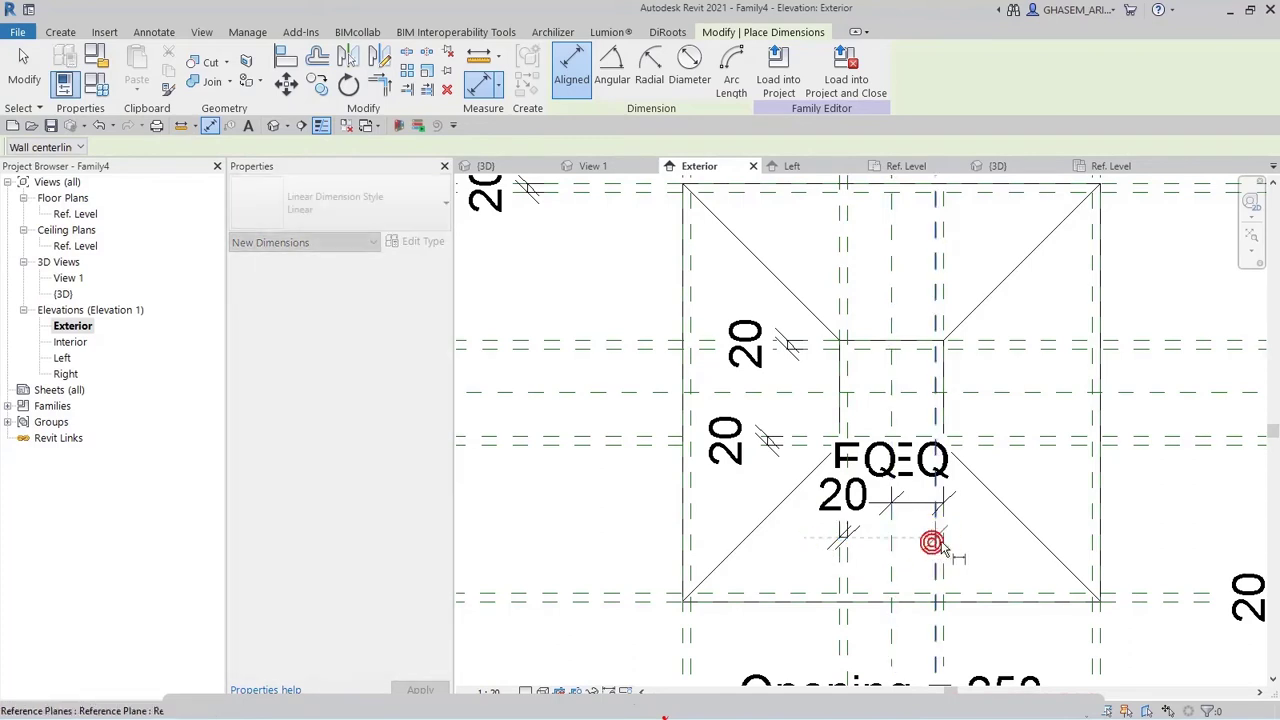
pyautogui.click(955, 455)
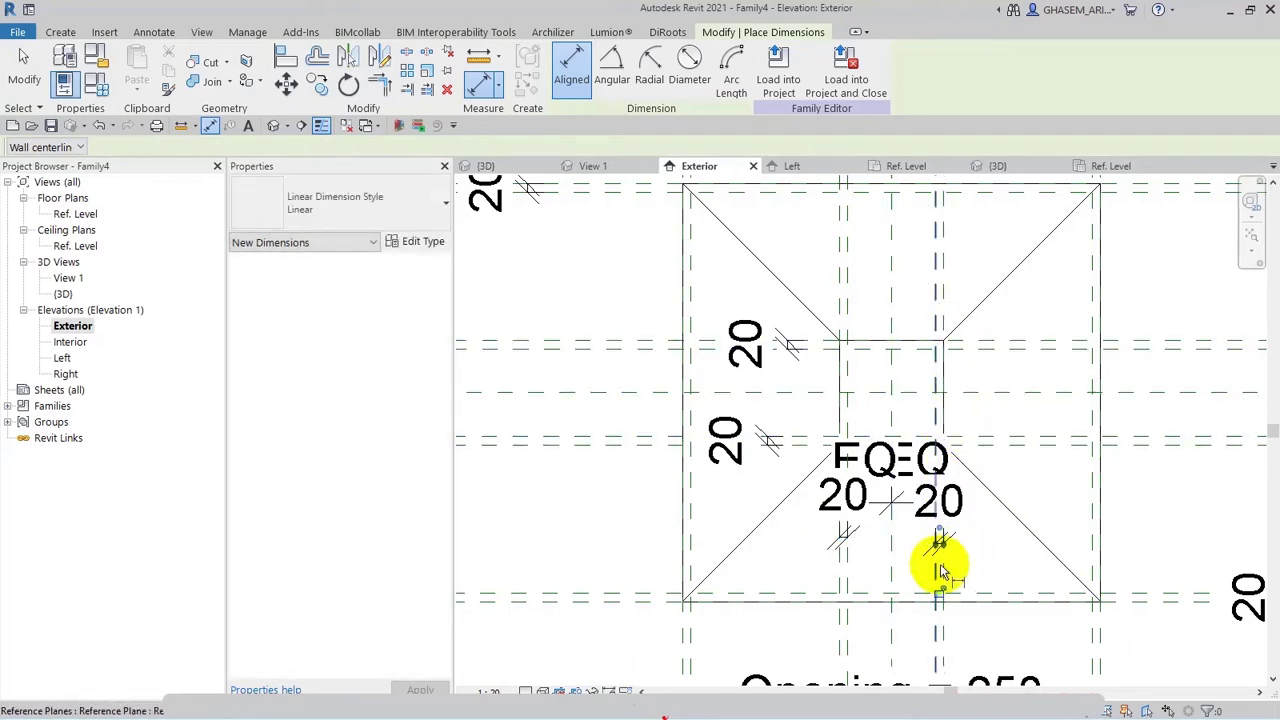
pyautogui.click(25, 75)
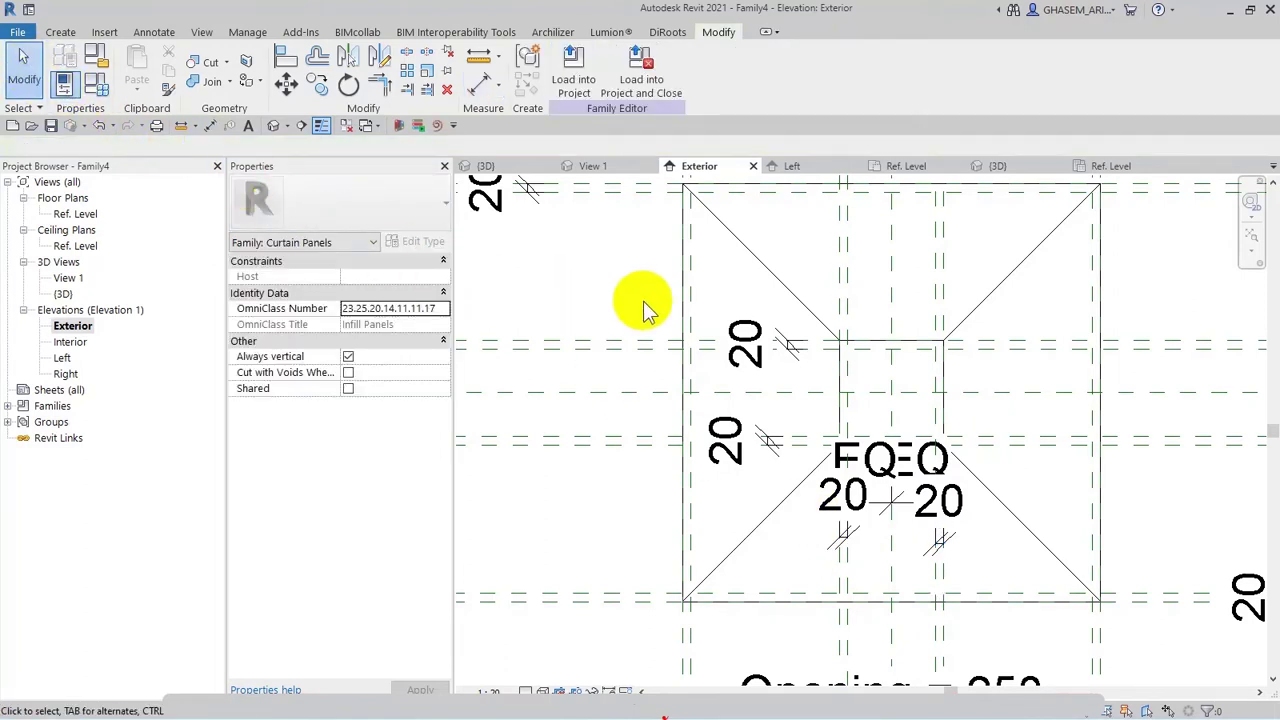
# Copy the panel's blend and paste the duplicate in the same place.
pyautogui.click(60, 32)
pyautogui.click(150, 68)
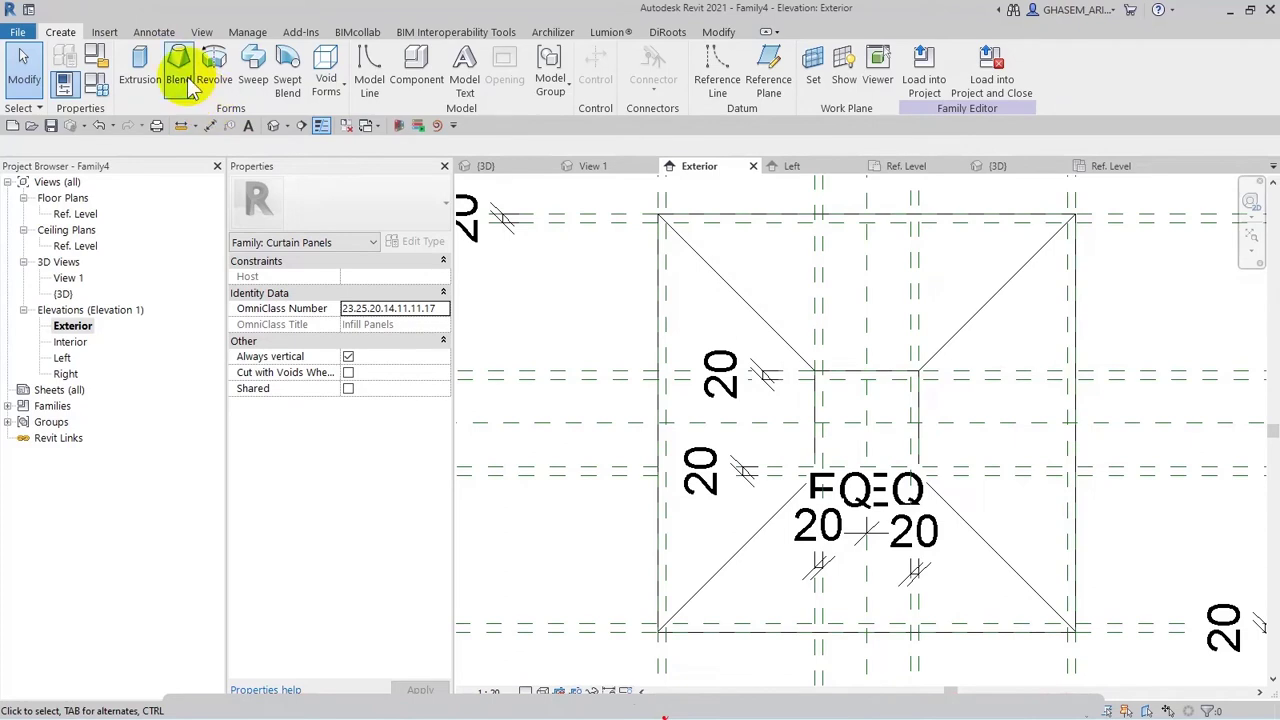
pyautogui.click(629, 258)
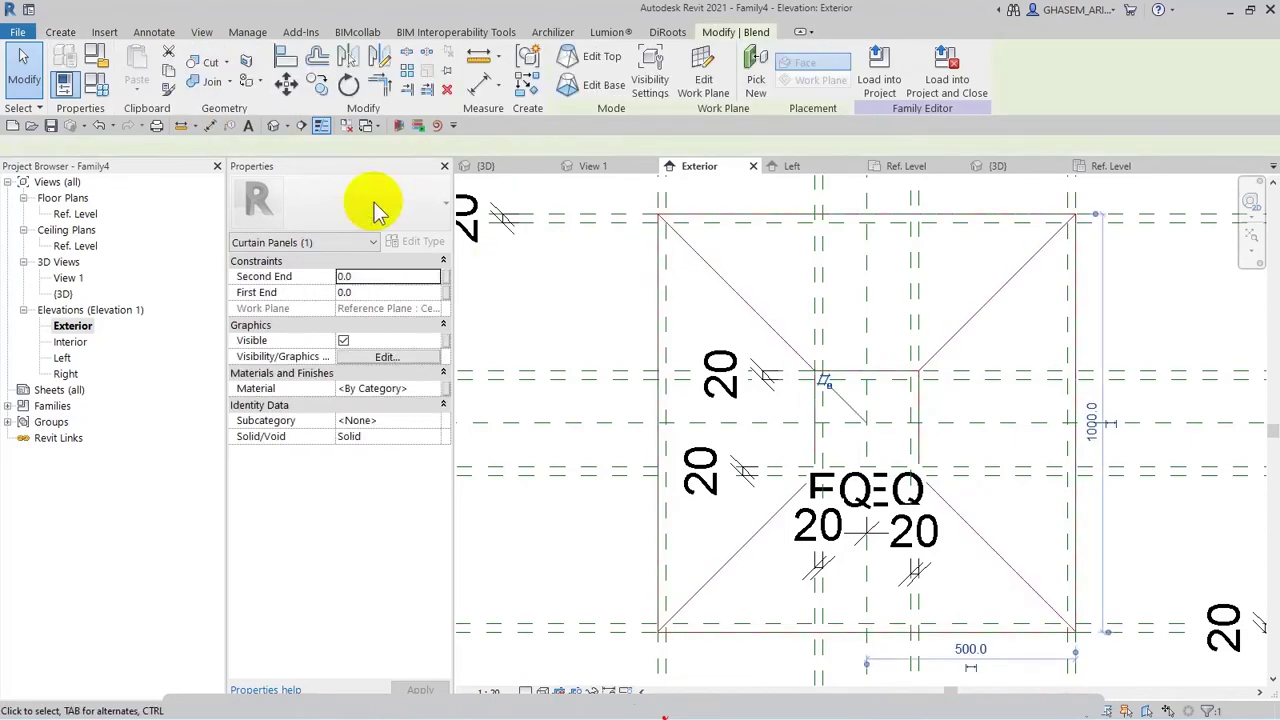
pyautogui.click(170, 75)
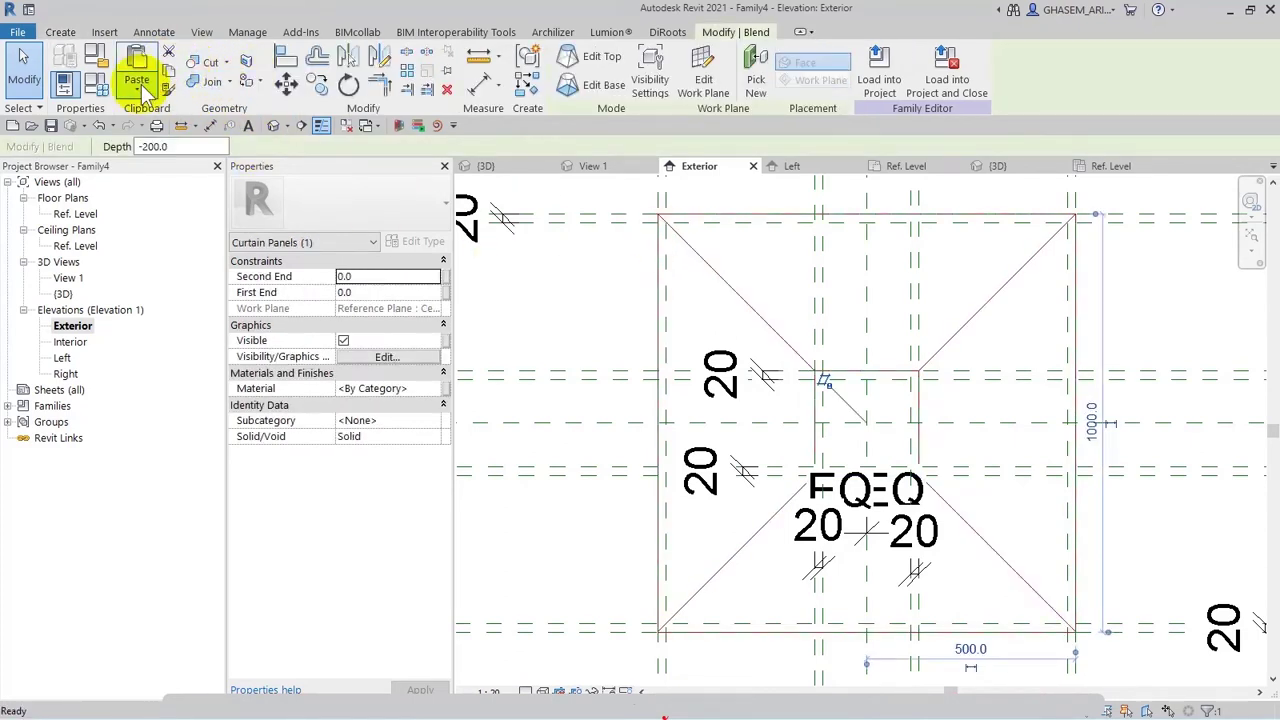
pyautogui.click(137, 95)
pyautogui.click(145, 238)
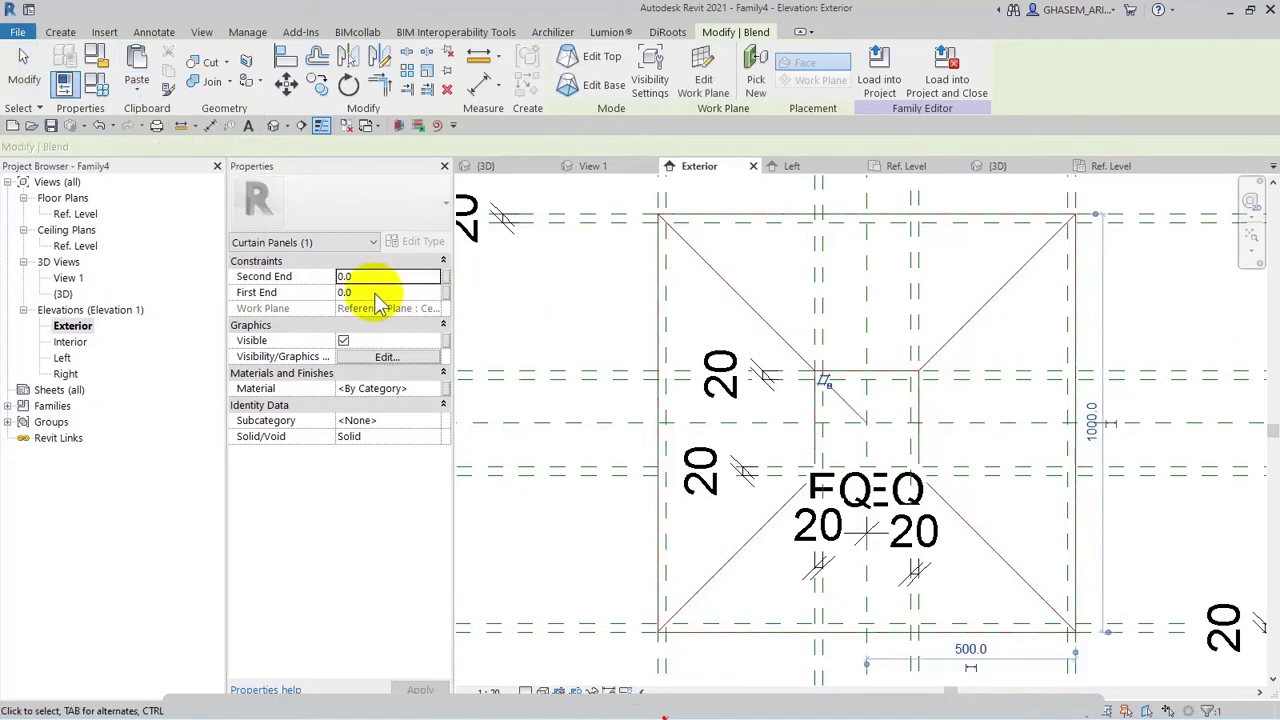
# Edit the pasted blend's base boundary, aligning and locking its four edges to the outer 20 mm offset planes.
pyautogui.click(580, 84)
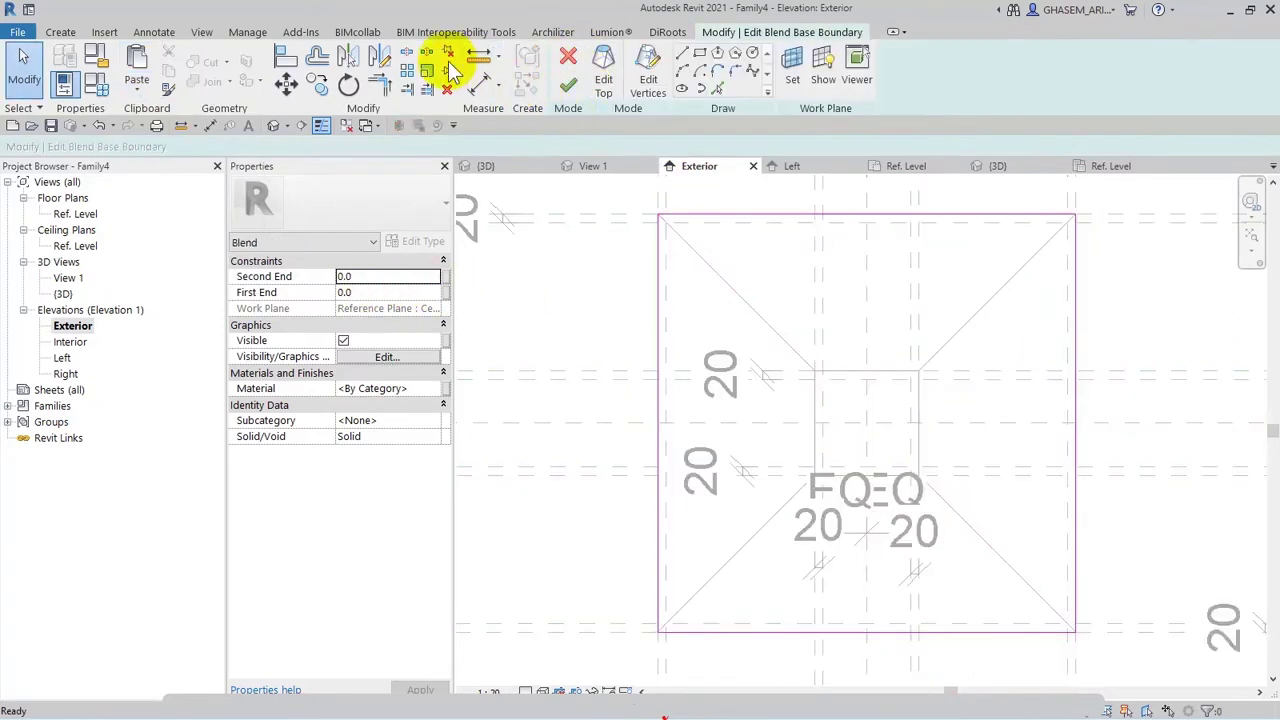
pyautogui.click(280, 57)
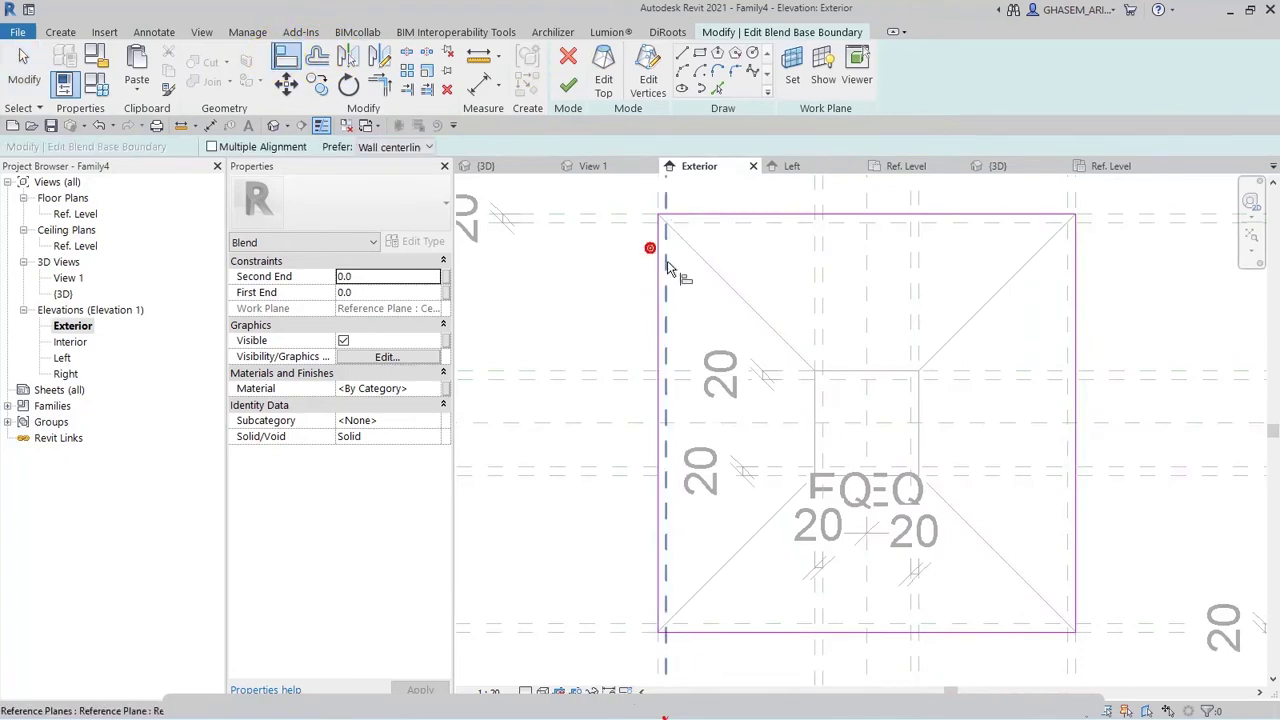
pyautogui.click(659, 268)
pyautogui.scroll(-2, 683, 440)
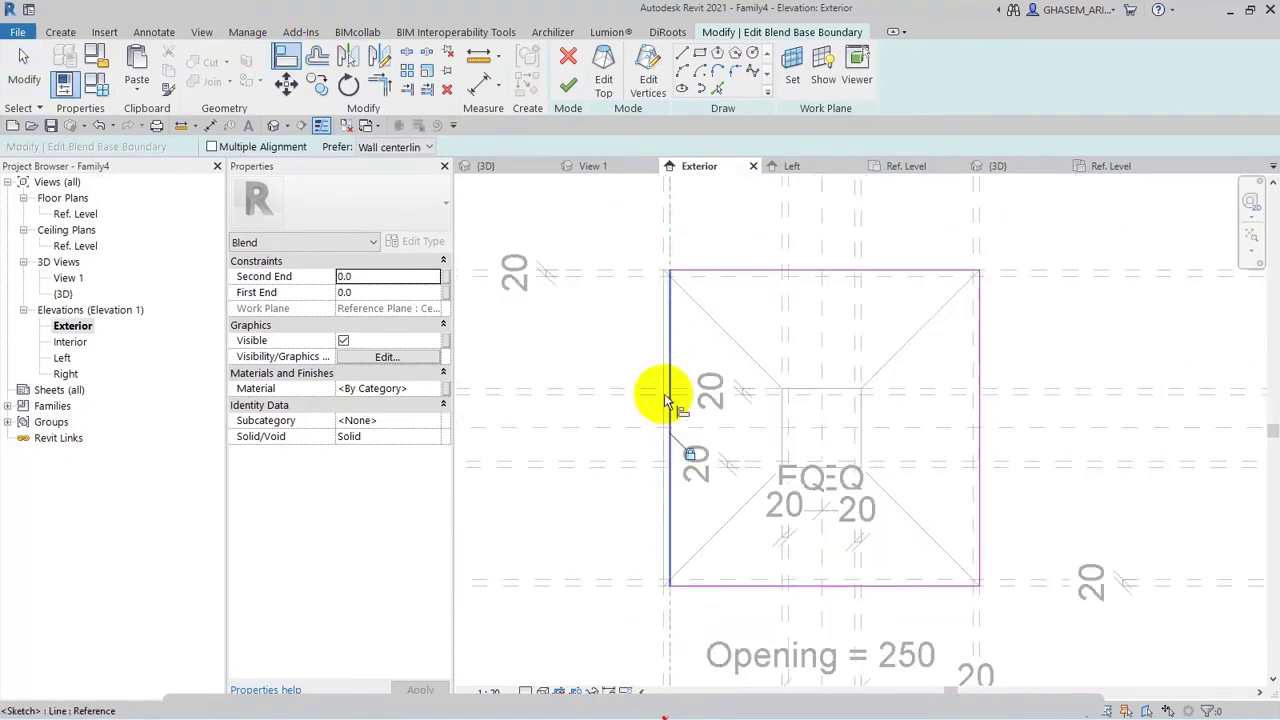
pyautogui.click(650, 272)
pyautogui.click(694, 277)
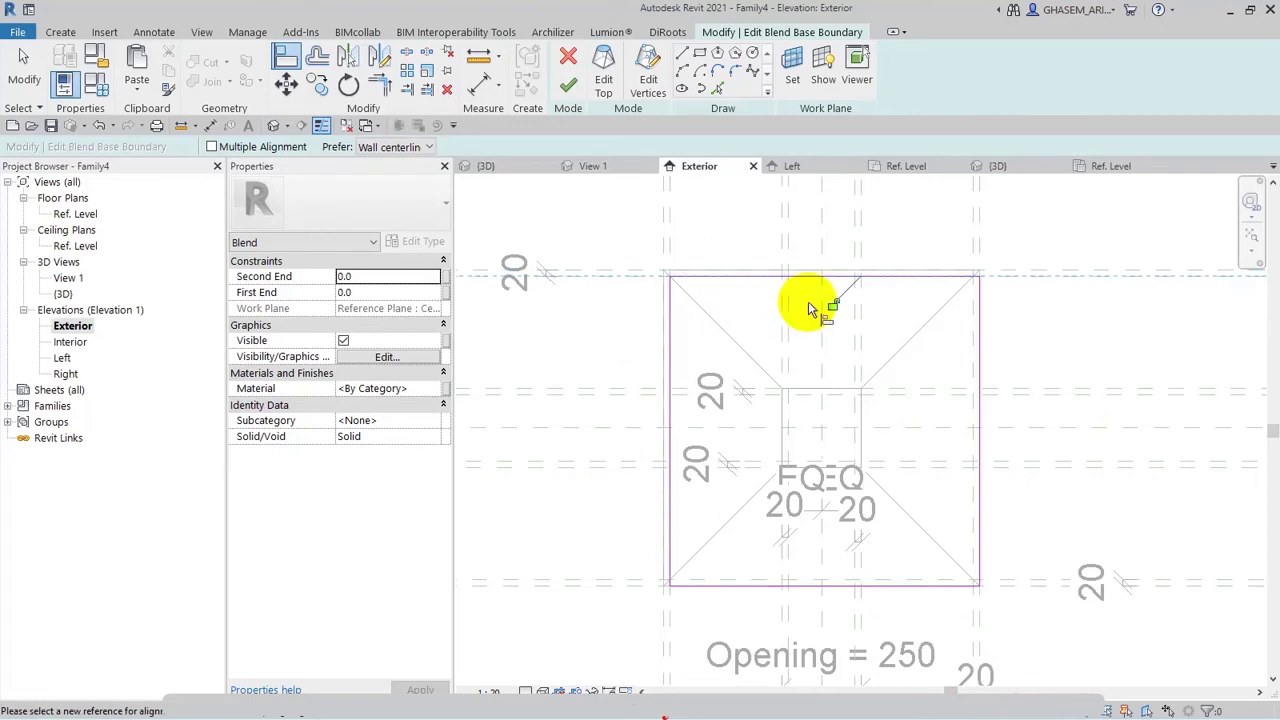
pyautogui.click(975, 321)
pyautogui.click(979, 322)
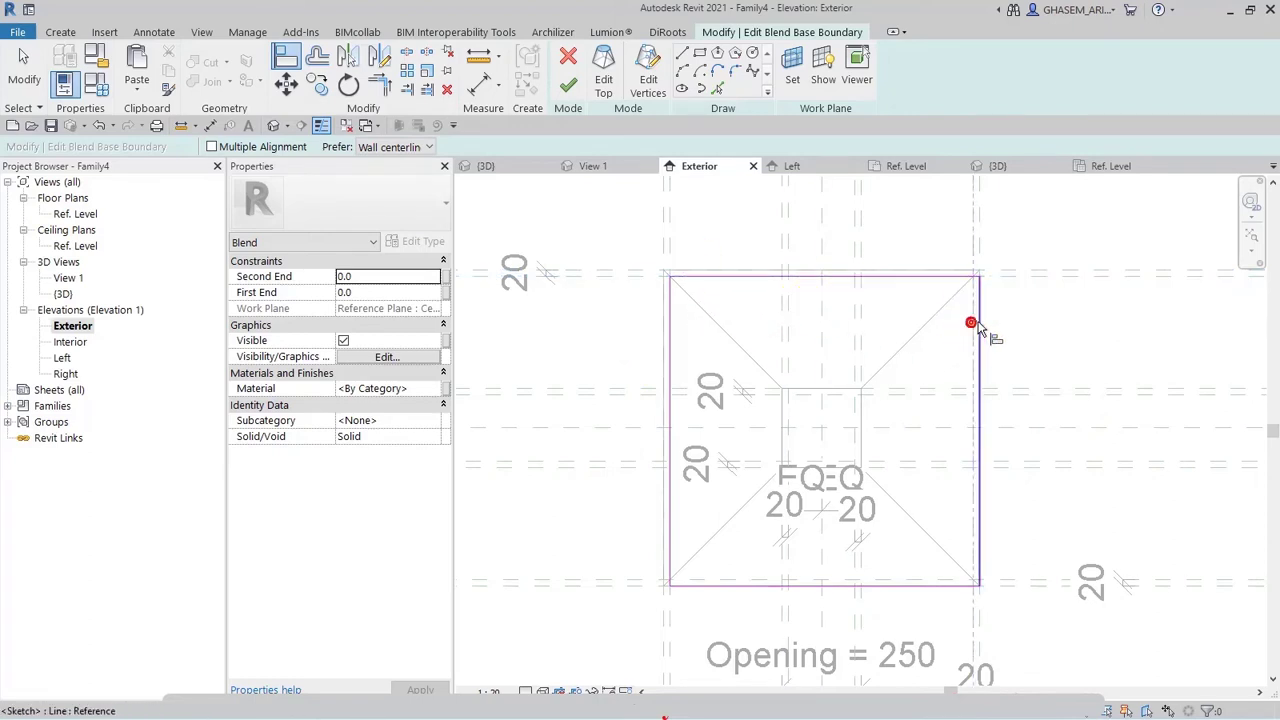
pyautogui.click(943, 586)
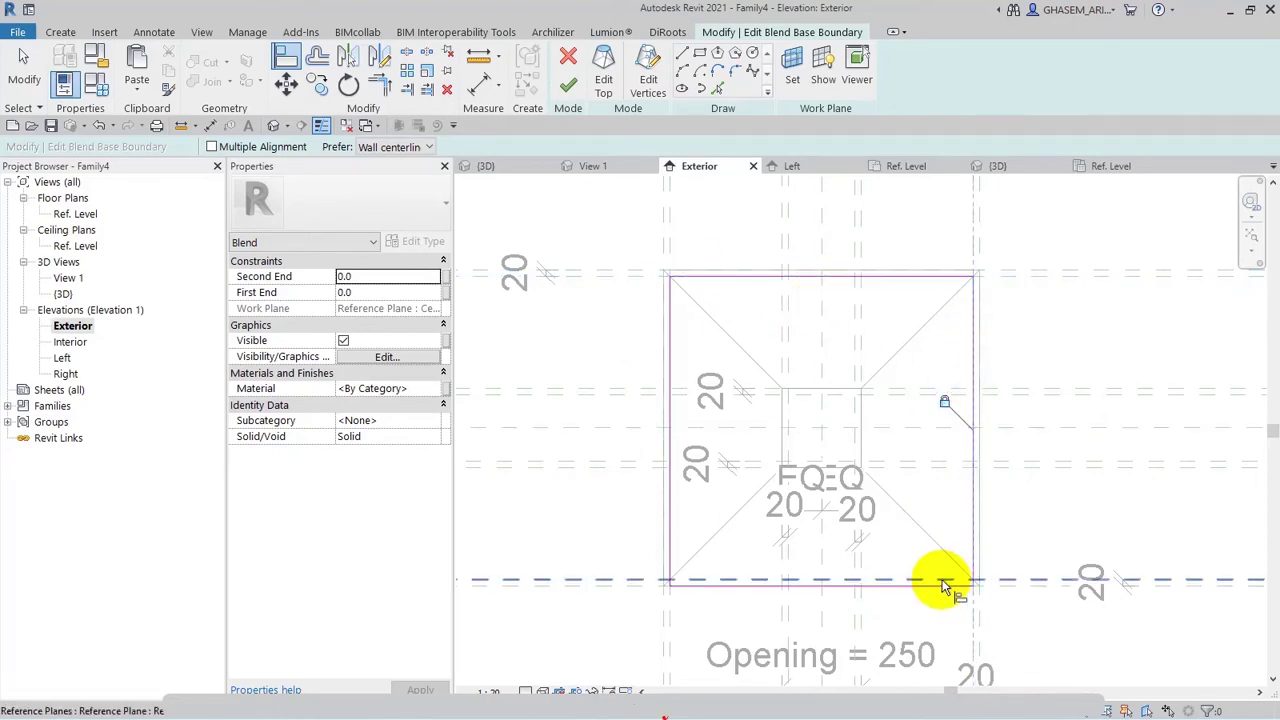
pyautogui.click(893, 570)
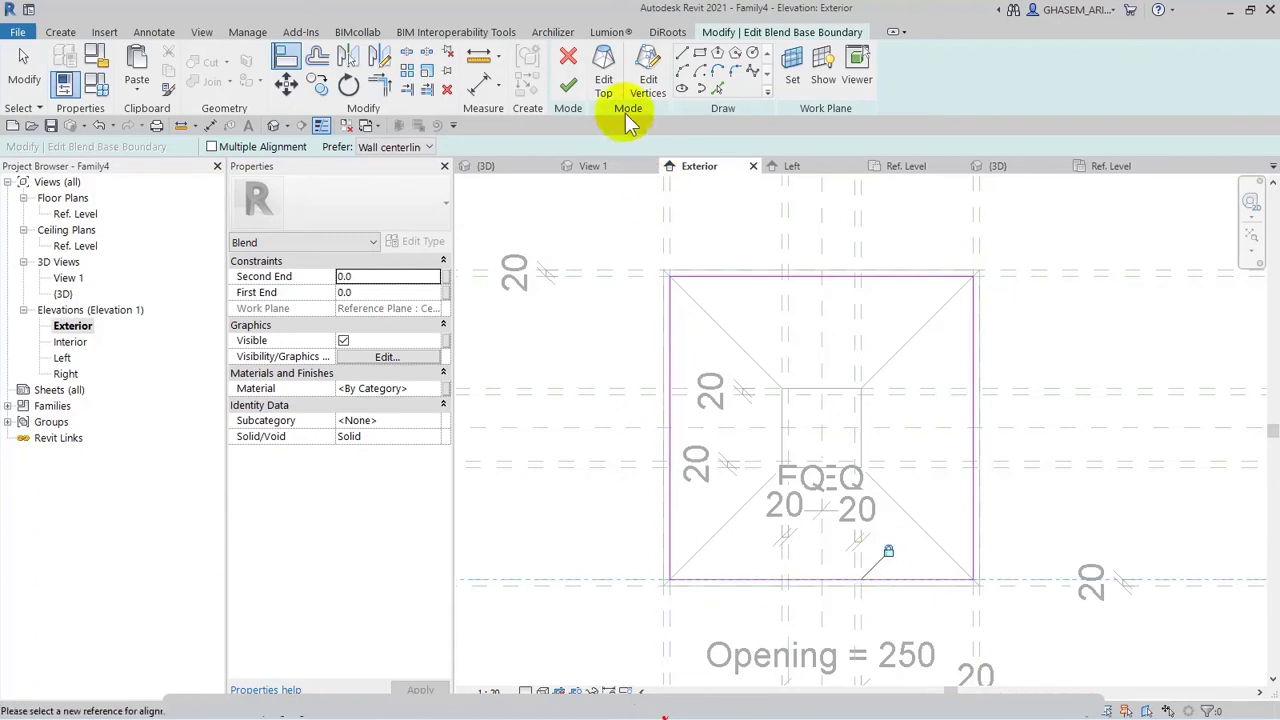
# Align and lock the four top boundary edges of the pasted blend to the opening's 20 mm inner offset planes and finish the sketch.
pyautogui.click(603, 80)
pyautogui.click(297, 59)
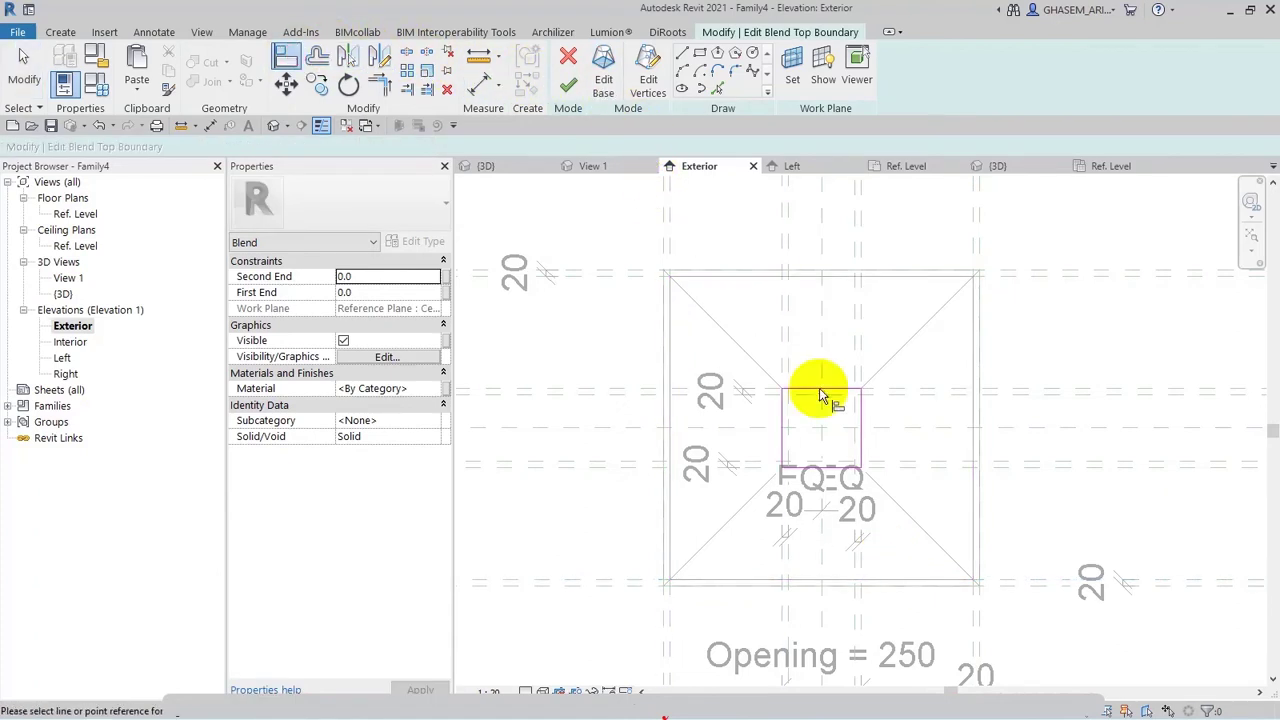
pyautogui.click(885, 399)
pyautogui.click(860, 363)
pyautogui.click(864, 414)
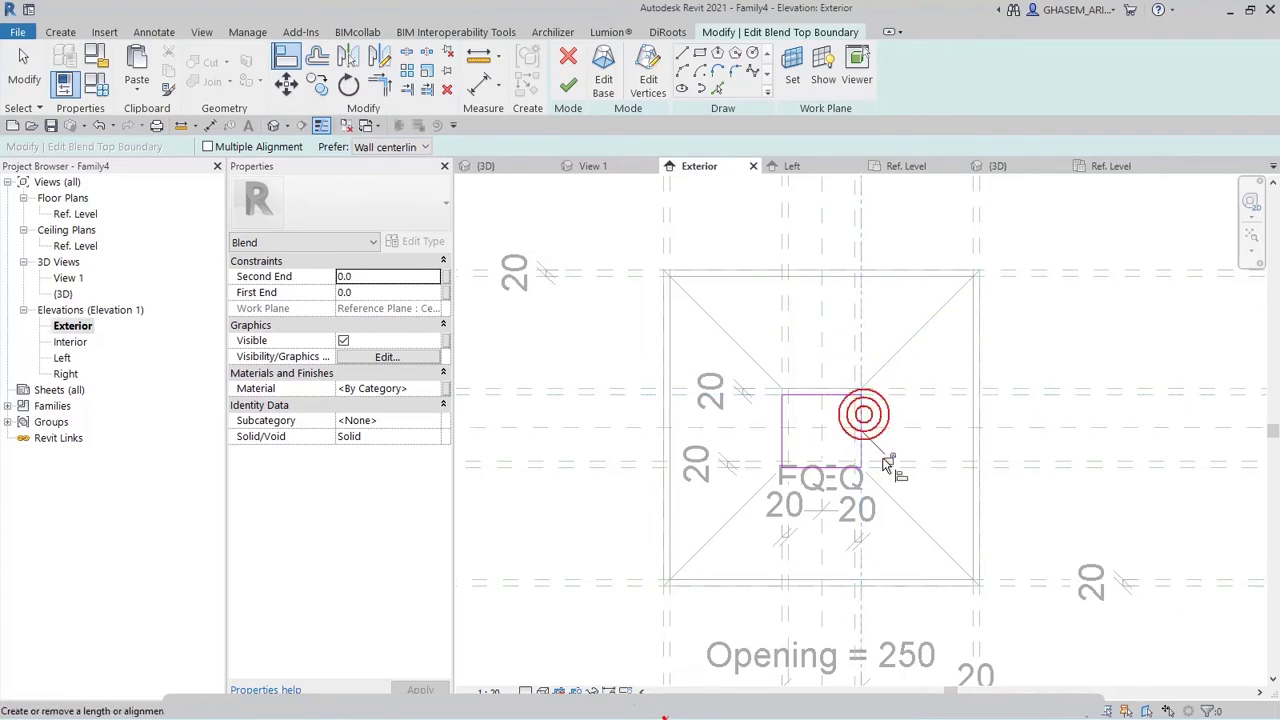
pyautogui.click(868, 428)
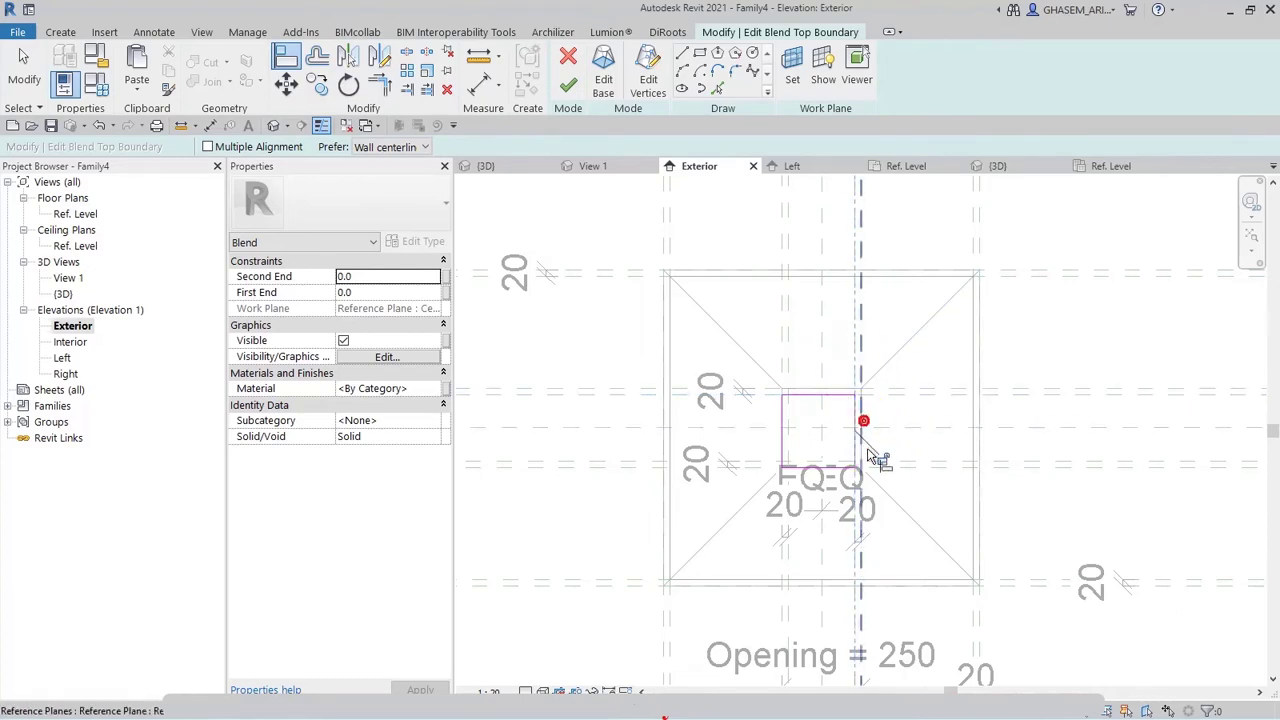
pyautogui.click(905, 463)
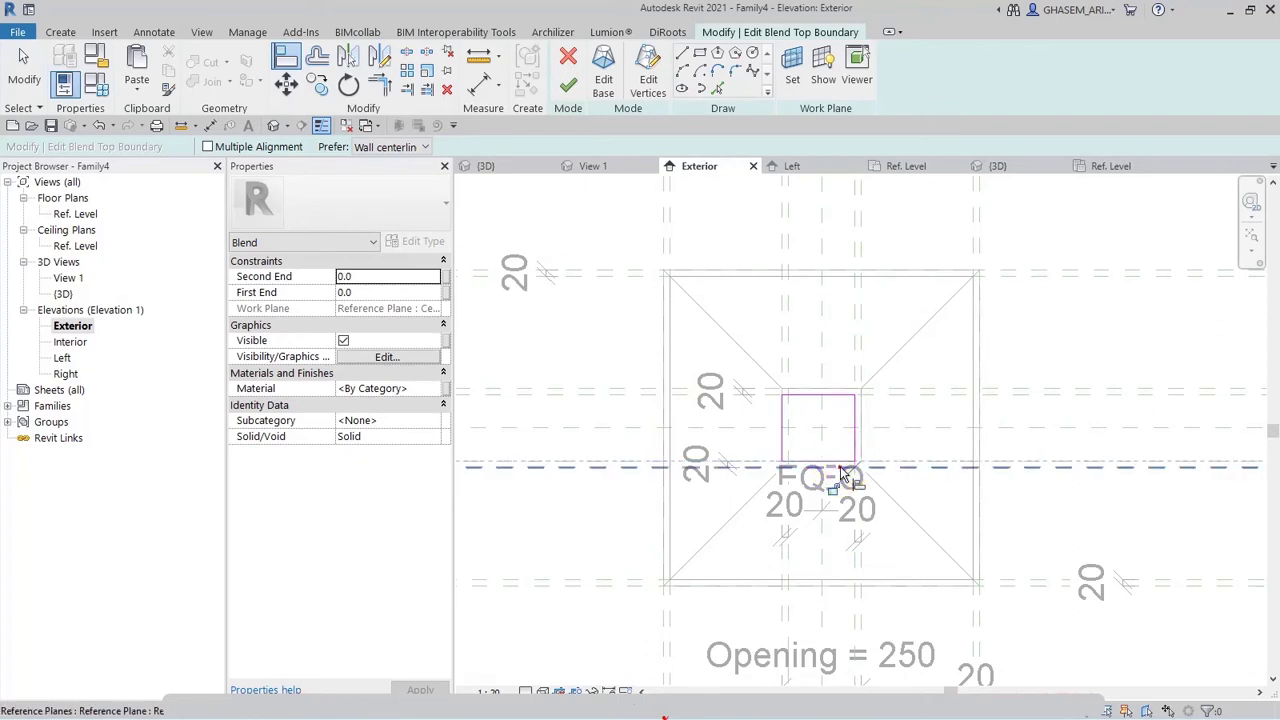
pyautogui.click(787, 364)
pyautogui.click(759, 403)
pyautogui.click(568, 85)
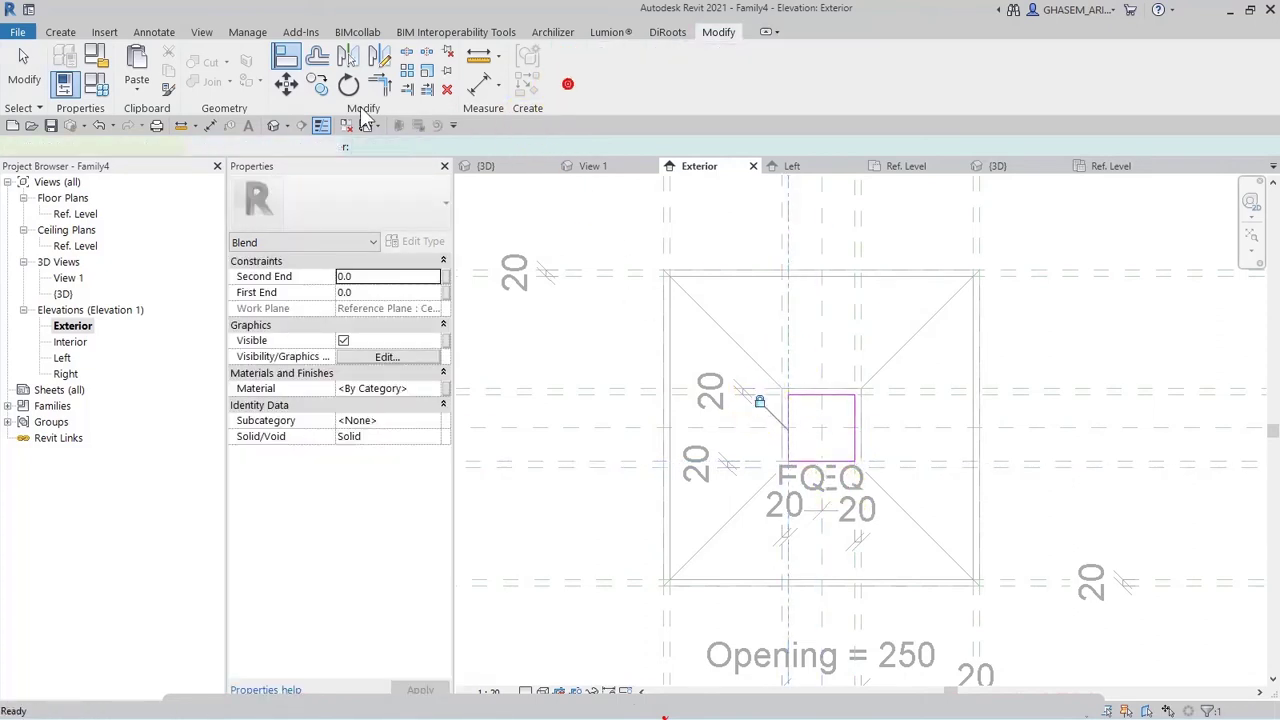
# In the 3D view, select the smaller inner blend and change its Solid/Void setting to Void.
pyautogui.click(277, 128)
pyautogui.click(723, 371)
pyautogui.keyDown('shift'); pyautogui.moveTo(723, 371); pyautogui.dragTo(485, 380, button='middle'); pyautogui.keyUp('shift')
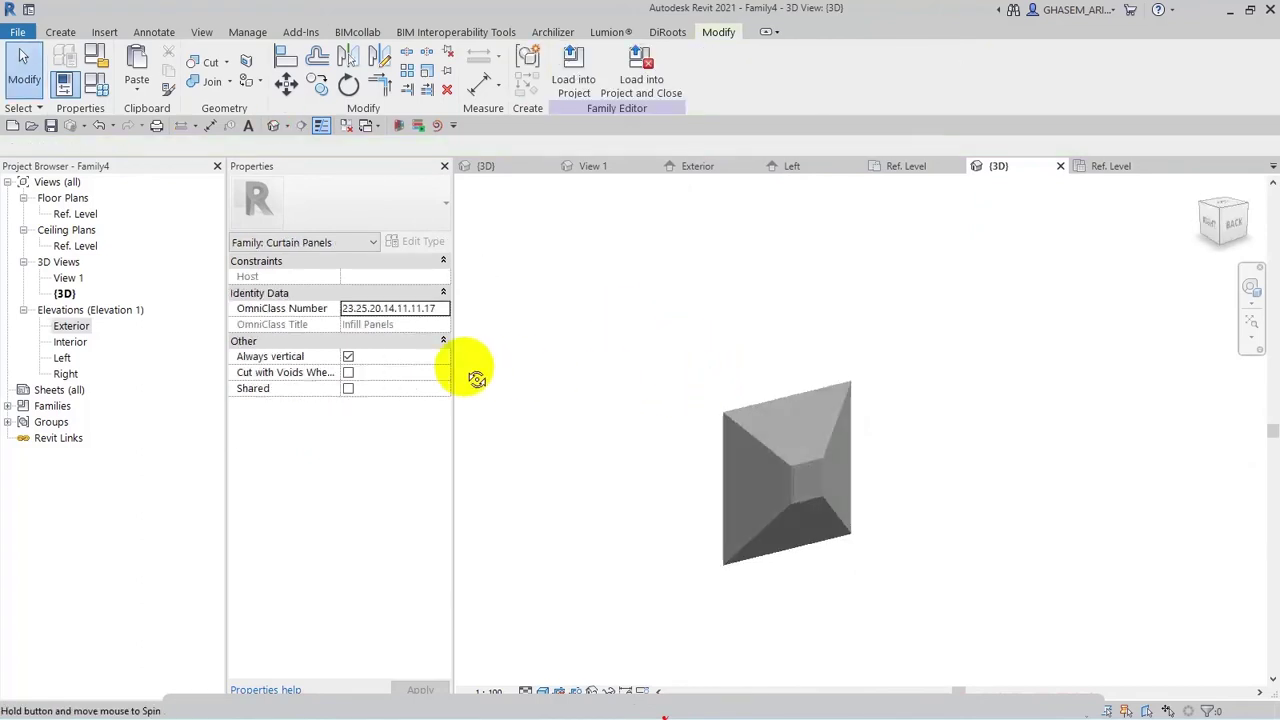
pyautogui.scroll(3, 814, 468)
pyautogui.click(814, 468)
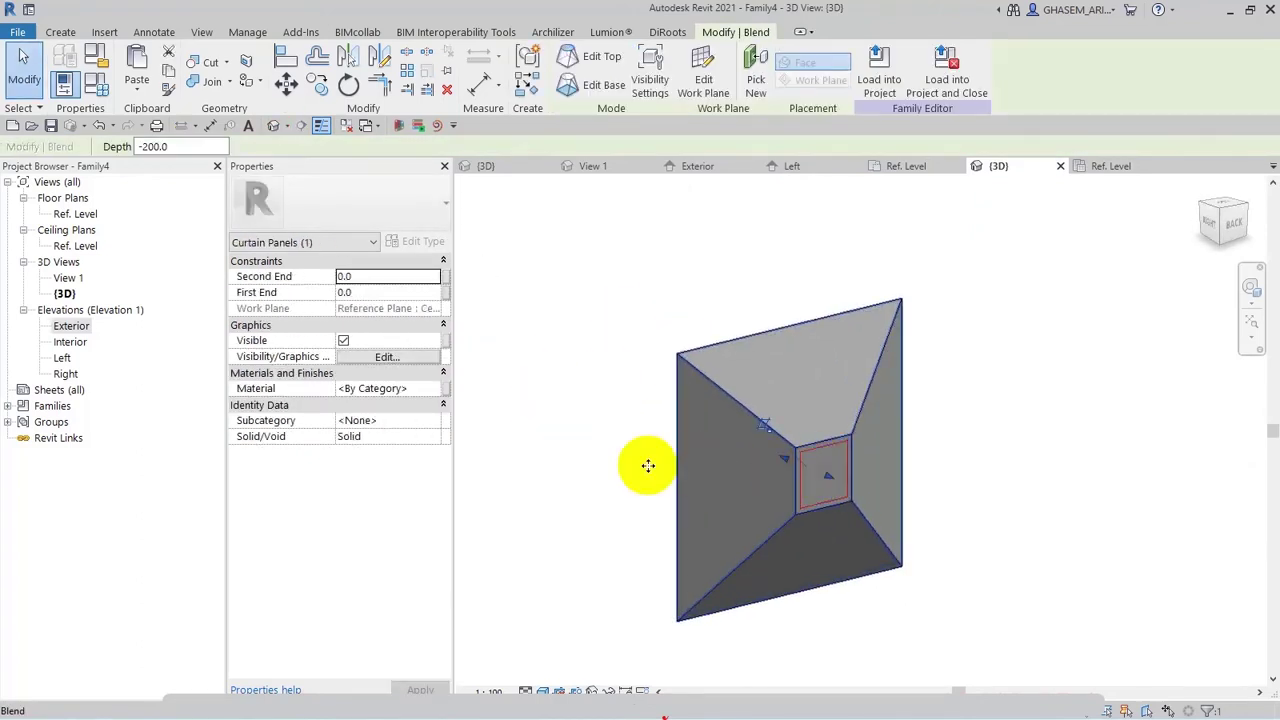
pyautogui.click(443, 436)
pyautogui.click(365, 466)
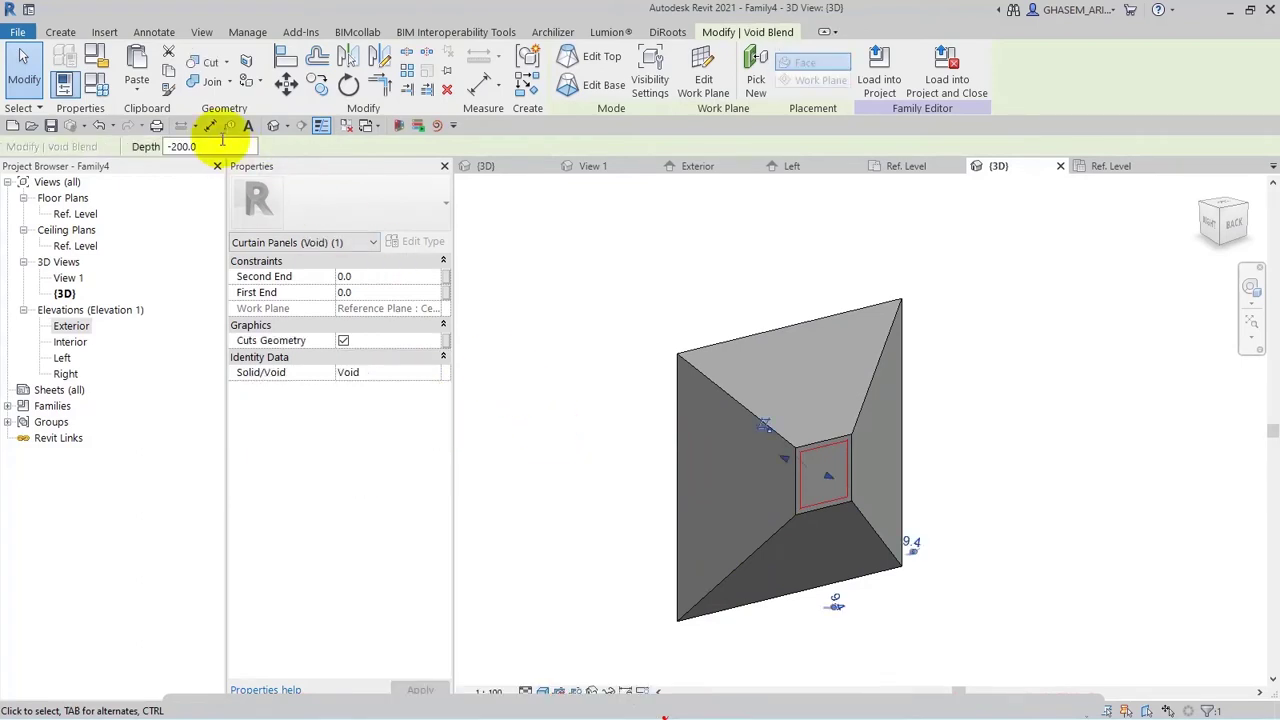
# Cut the outer solid blend with the inner void blend using Cut Geometry.
pyautogui.click(195, 61)
pyautogui.click(700, 440)
pyautogui.click(793, 472)
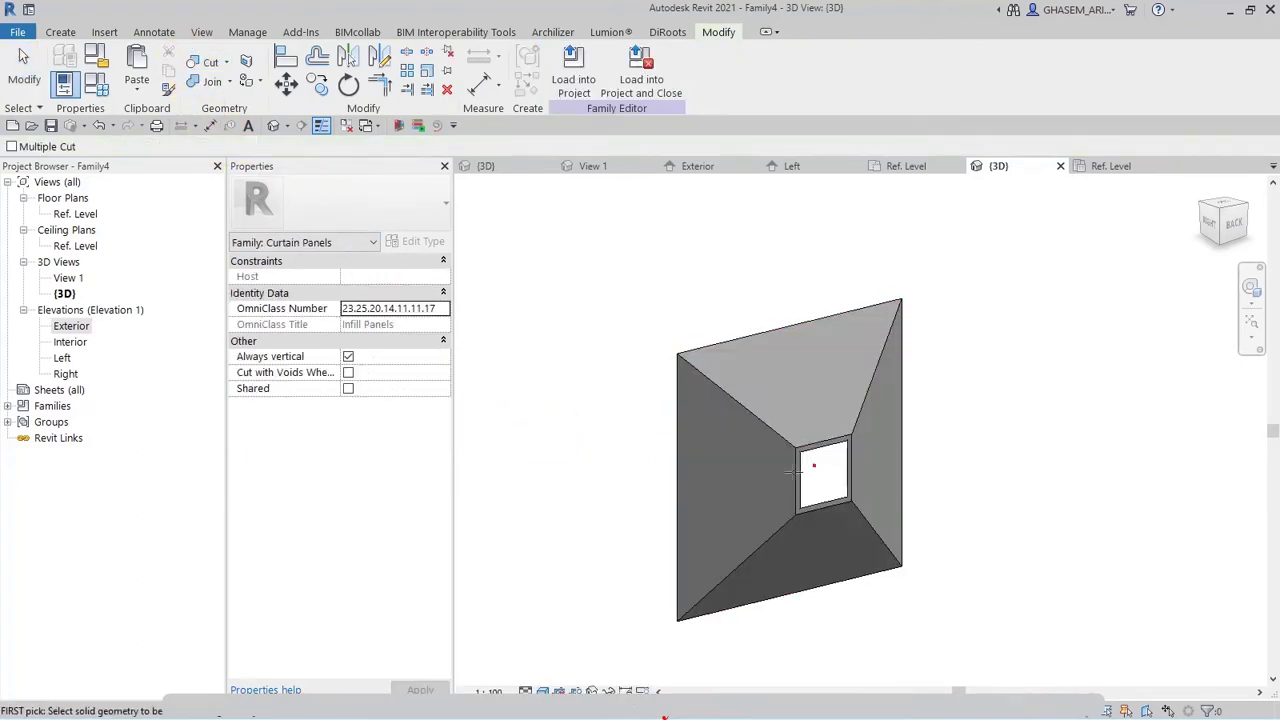
# Associate the solid blend's Material with a new instance family parameter named Metal.
pyautogui.press('Escape')
pyautogui.keyDown('shift'); pyautogui.moveTo(609, 400); pyautogui.dragTo(723, 500, button='middle'); pyautogui.keyUp('shift')
pyautogui.click(725, 489)
pyautogui.moveTo(643, 491); pyautogui.dragTo(705, 502, button='middle')
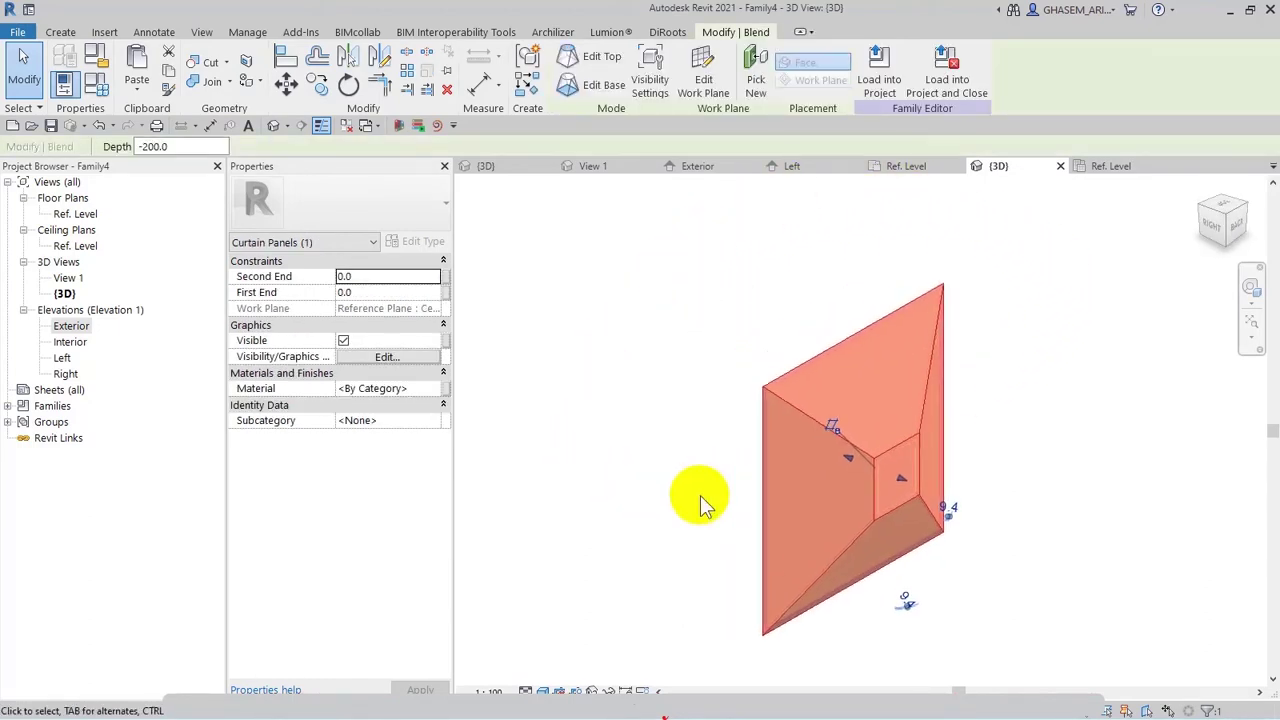
pyautogui.click(444, 388)
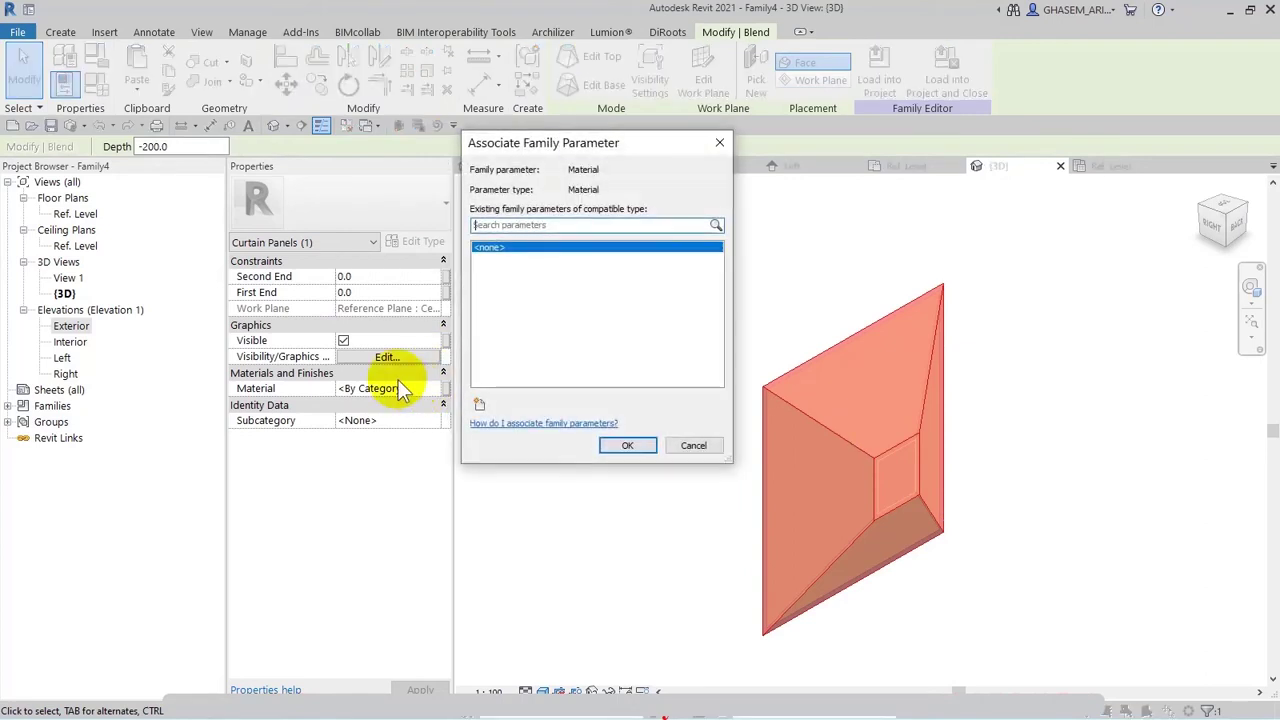
pyautogui.click(480, 404)
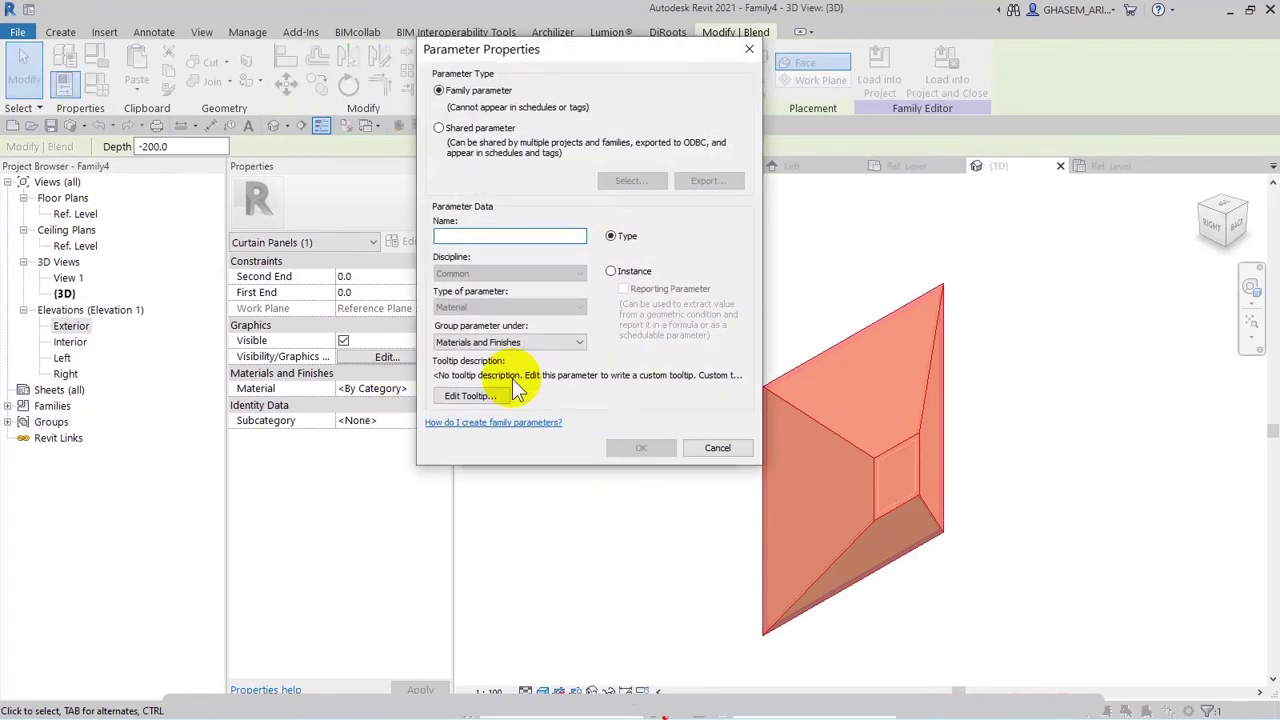
pyautogui.press('BackSpace')
pyautogui.doubleClick(505, 238)
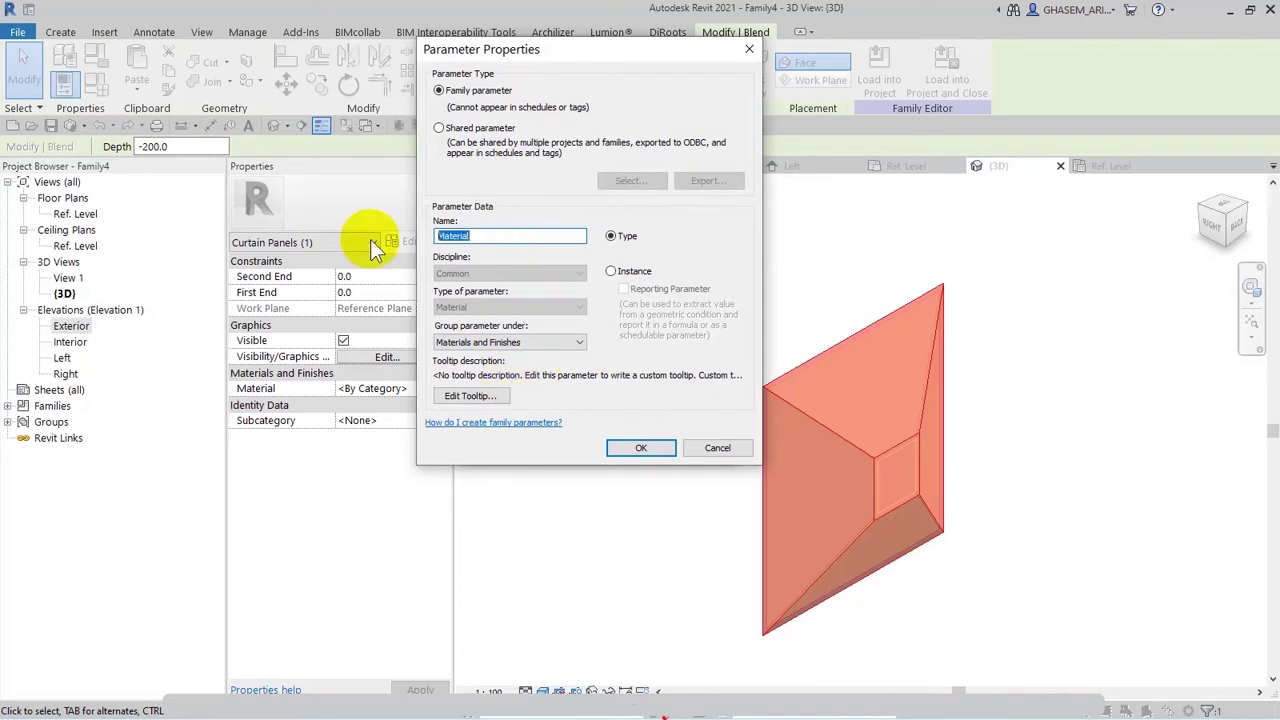
pyautogui.write('Metal')
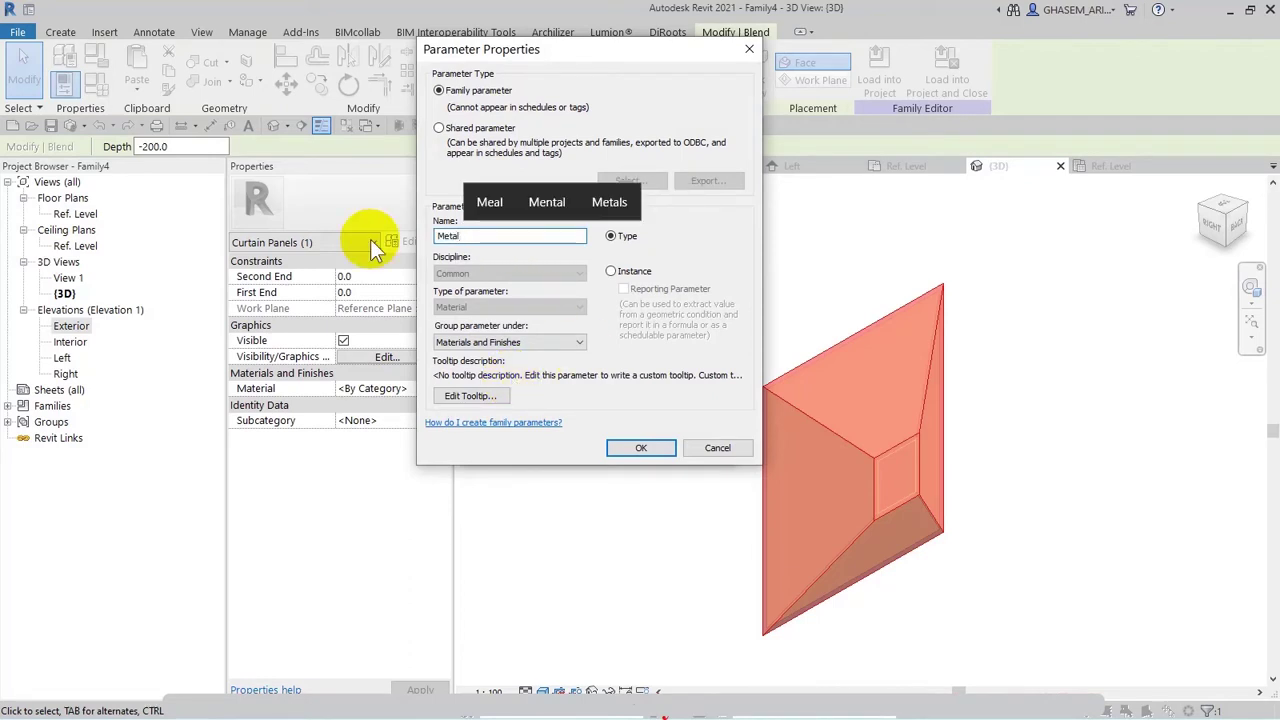
pyautogui.click(612, 272)
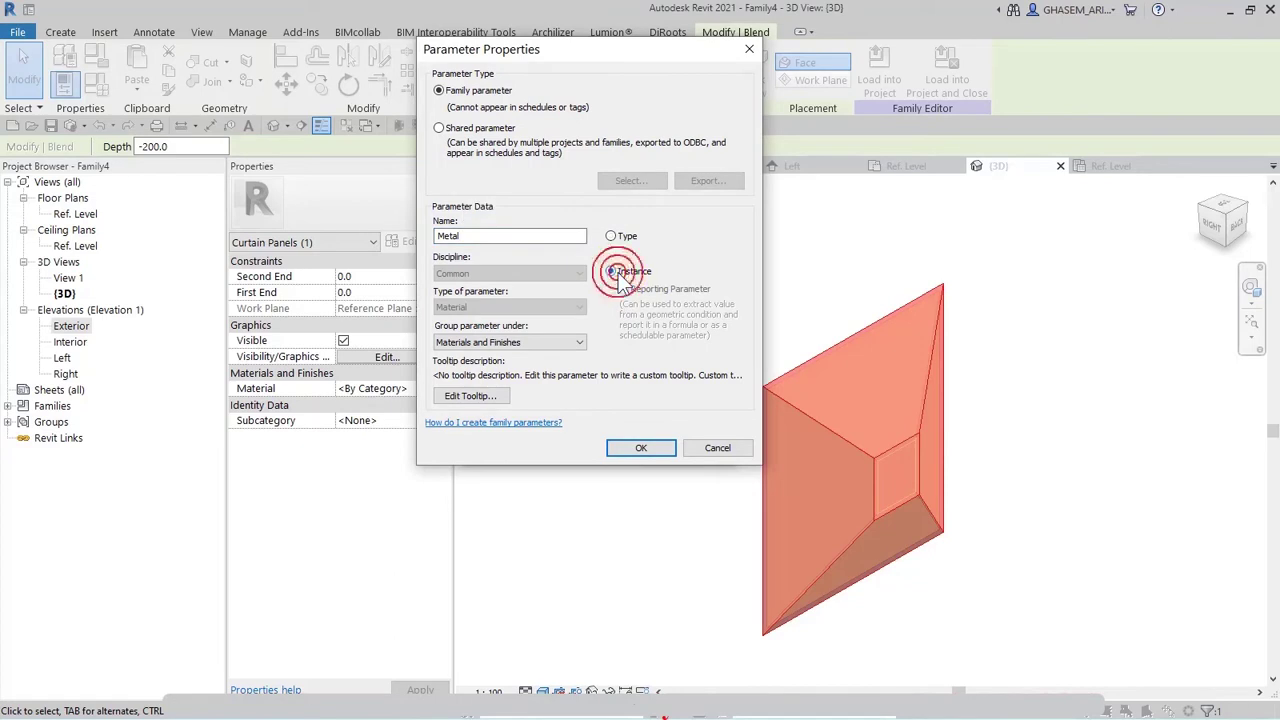
pyautogui.click(644, 447)
pyautogui.click(641, 449)
pyautogui.click(640, 450)
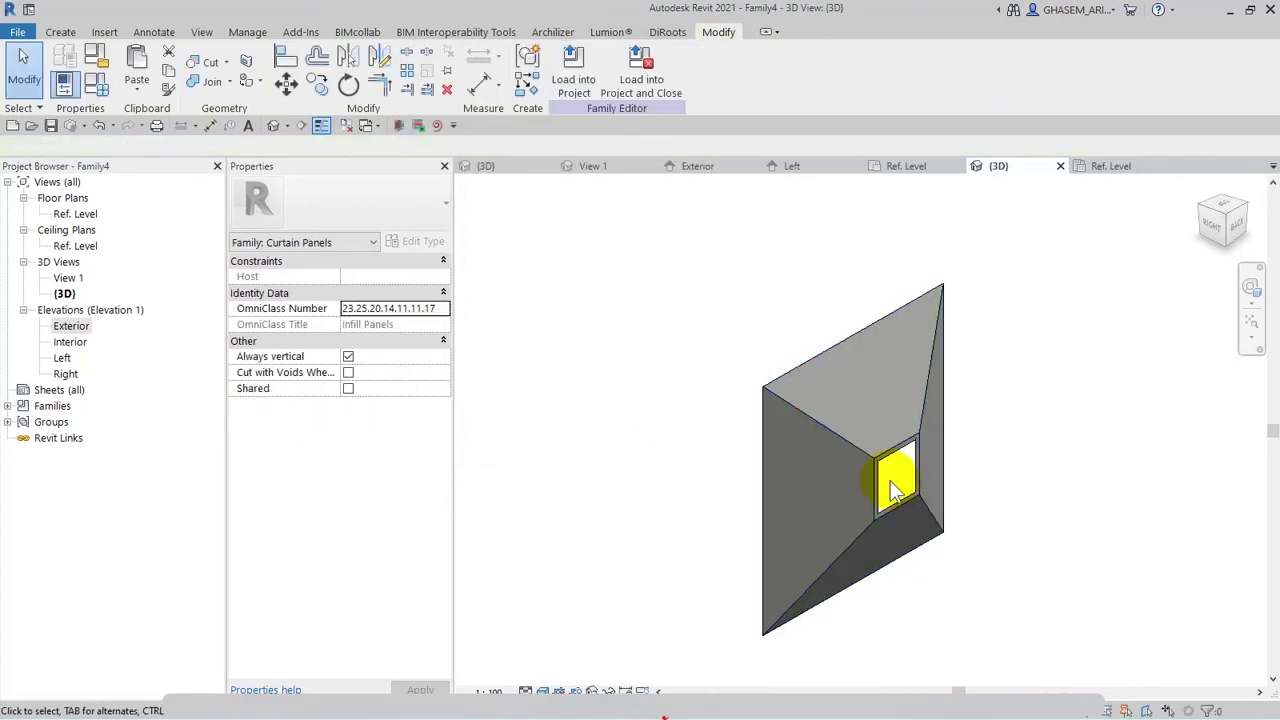
# Associate the inner void blend's Cuts Geometry setting with a new instance family parameter named Void.
pyautogui.click(898, 470)
pyautogui.click(446, 340)
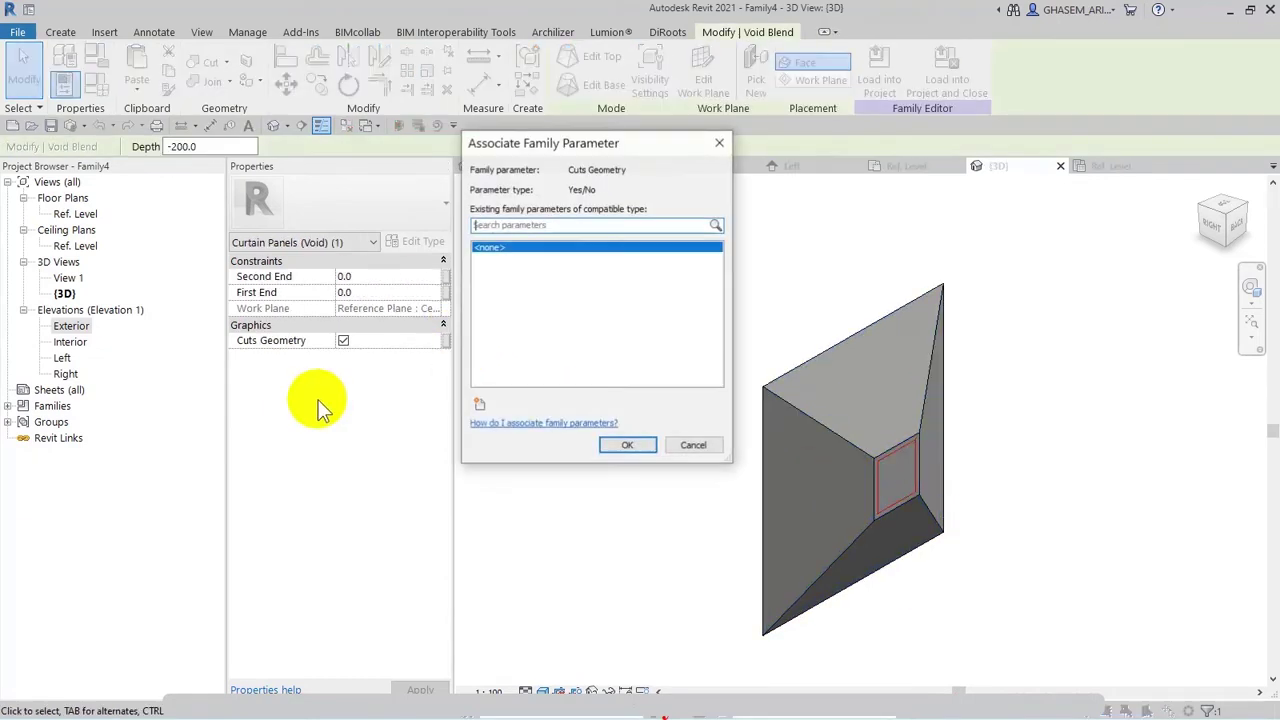
pyautogui.click(479, 404)
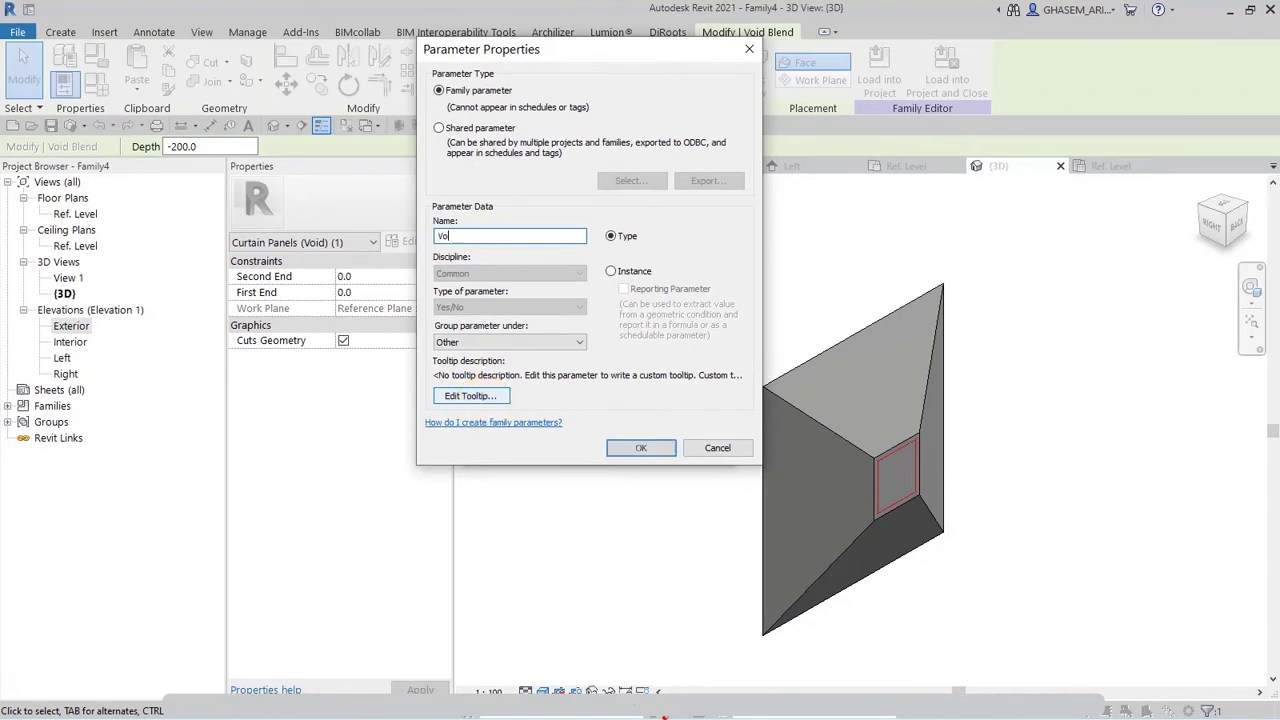
pyautogui.click(615, 272)
pyautogui.click(641, 447)
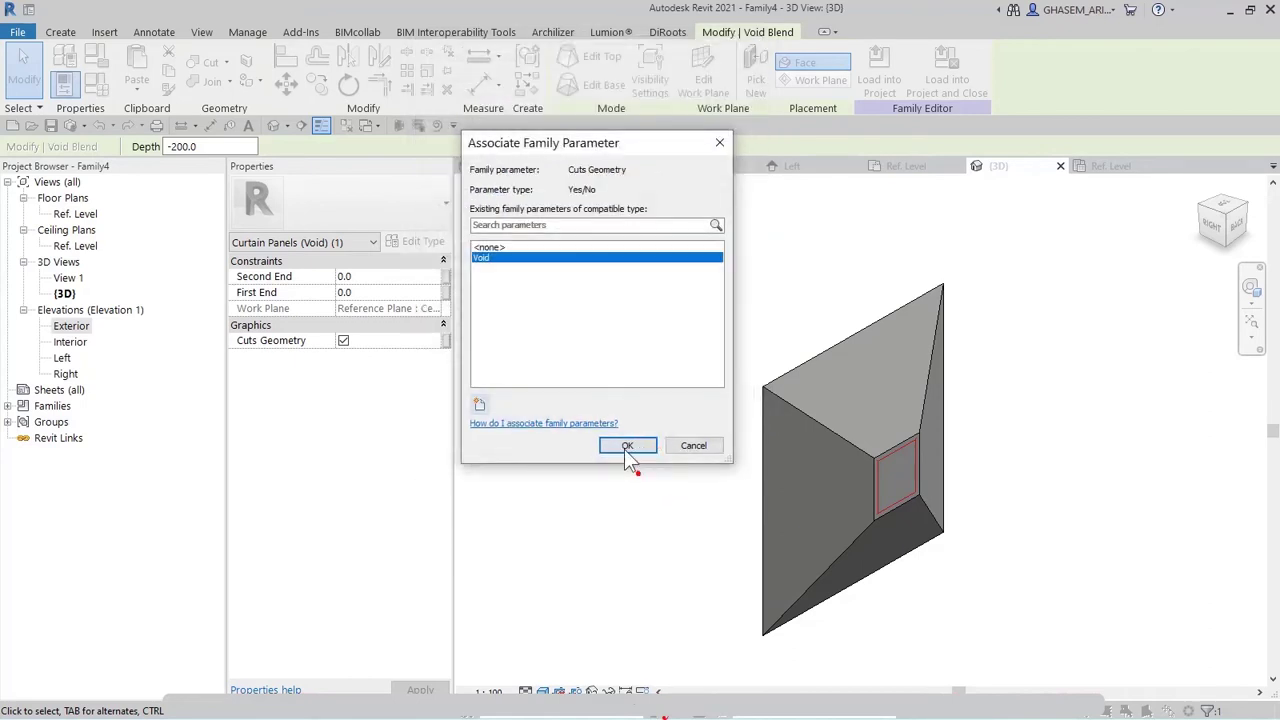
pyautogui.click(622, 447)
pyautogui.click(622, 454)
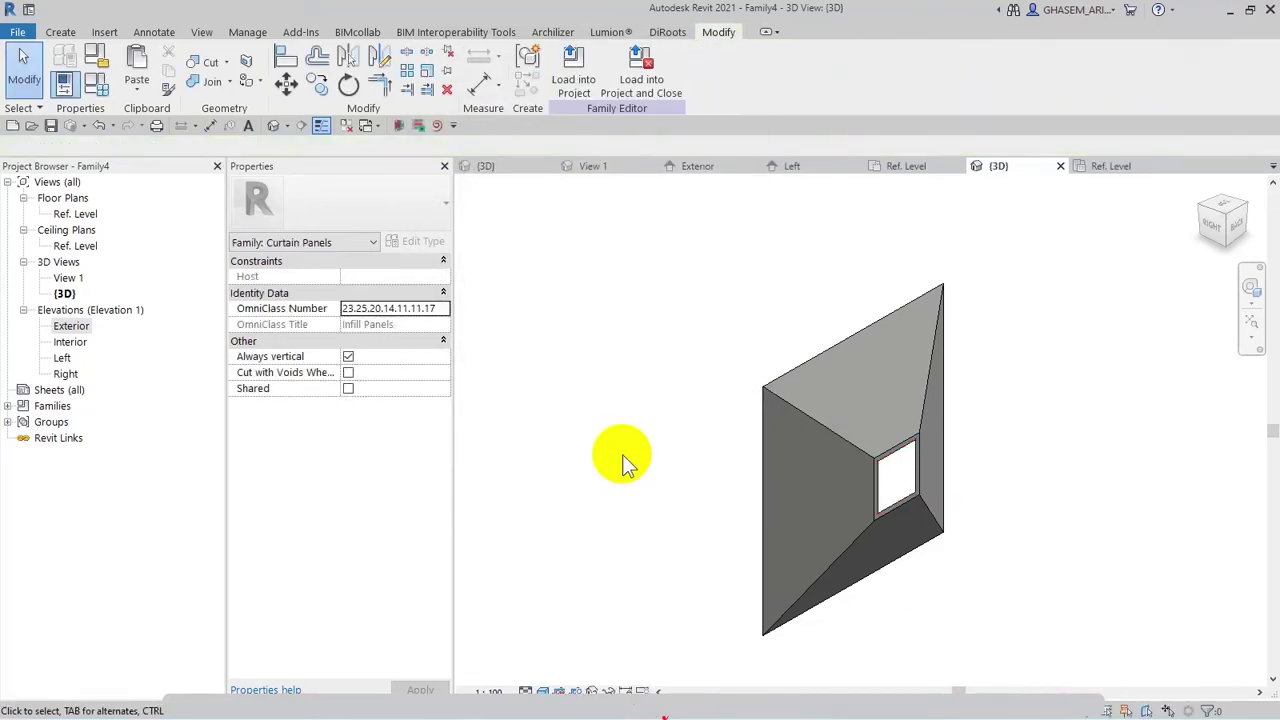
# Open the family types and flex the Depth parameter with a trial value, returning it to 200.
pyautogui.keyDown('shift'); pyautogui.moveTo(599, 340); pyautogui.dragTo(610, 385, button='middle'); pyautogui.keyUp('shift')
pyautogui.click(95, 84)
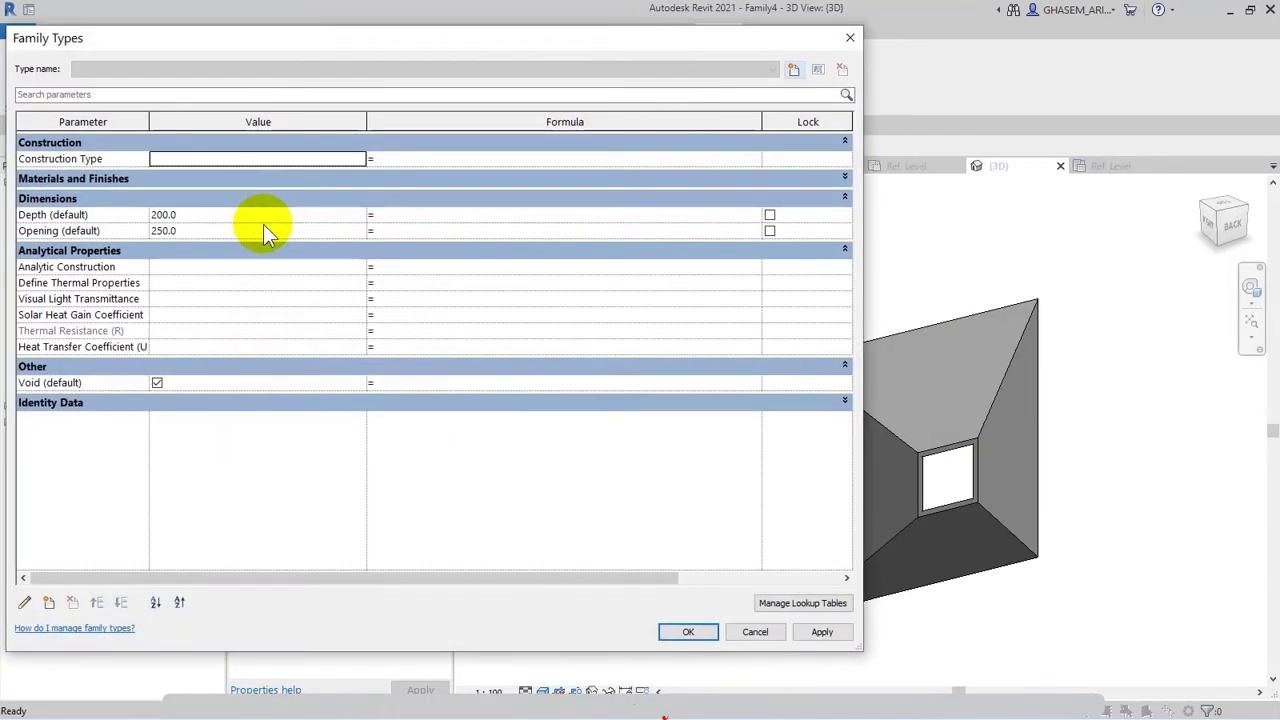
pyautogui.moveTo(858, 648); pyautogui.dragTo(705, 601)
pyautogui.doubleClick(166, 214)
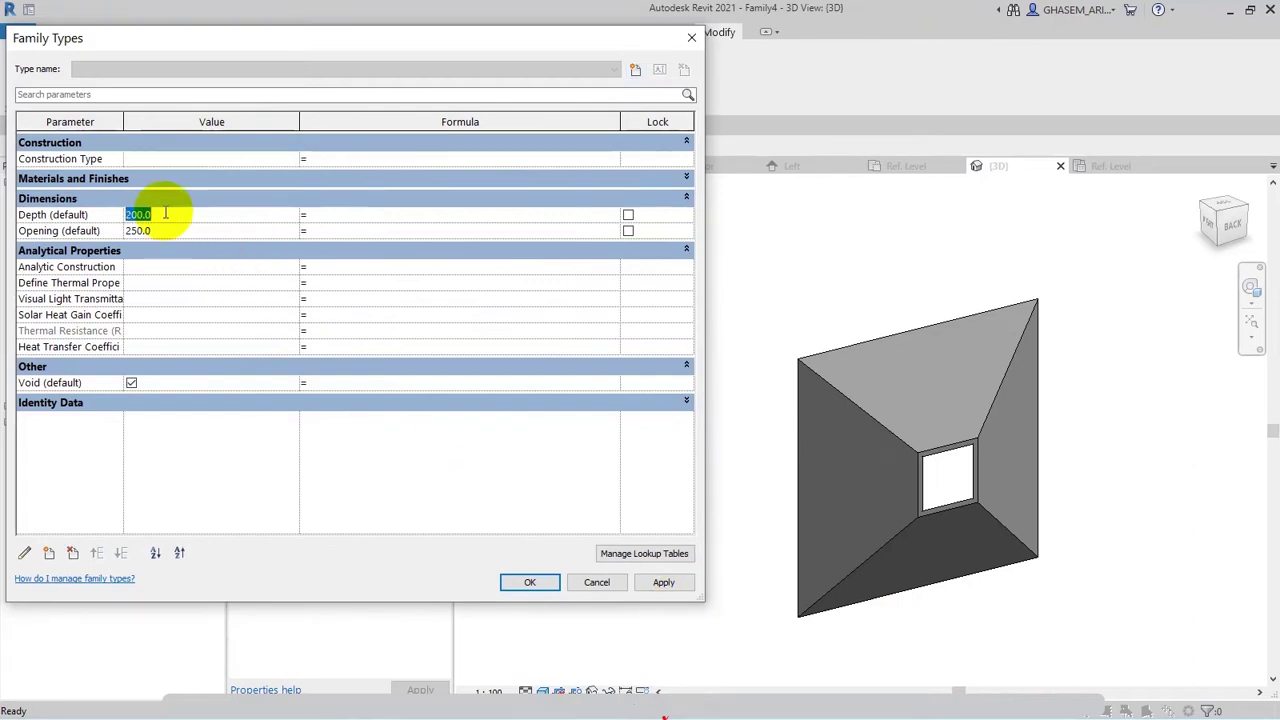
pyautogui.click(660, 582)
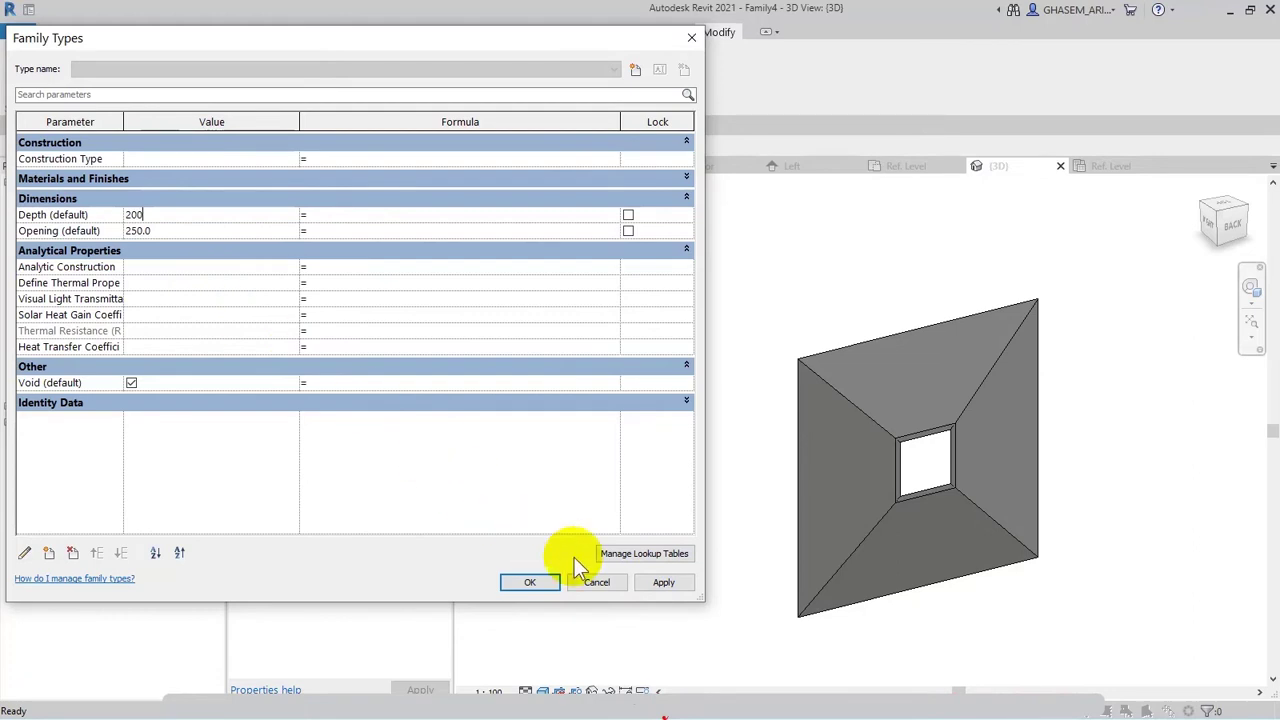
pyautogui.click(662, 584)
# Flex the Opening parameter at 100 and 300, settle on 200, and confirm the family types.
pyautogui.doubleClick(161, 230)
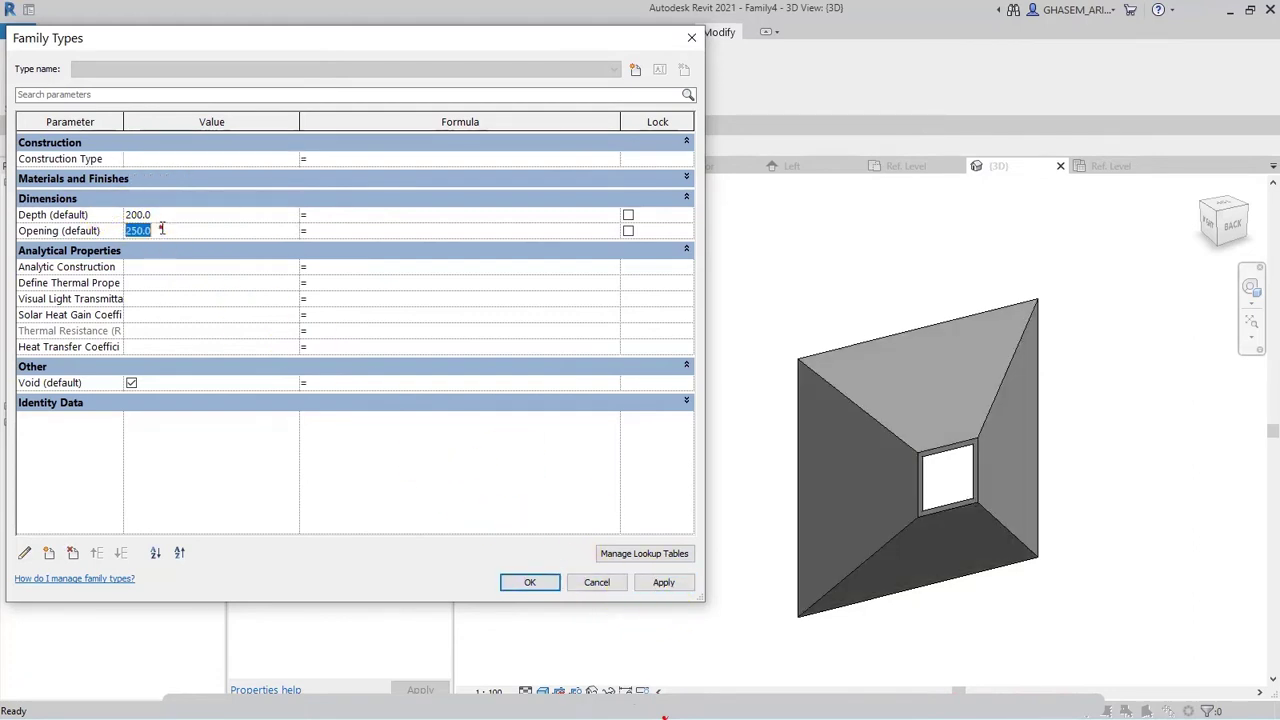
pyautogui.write('10')
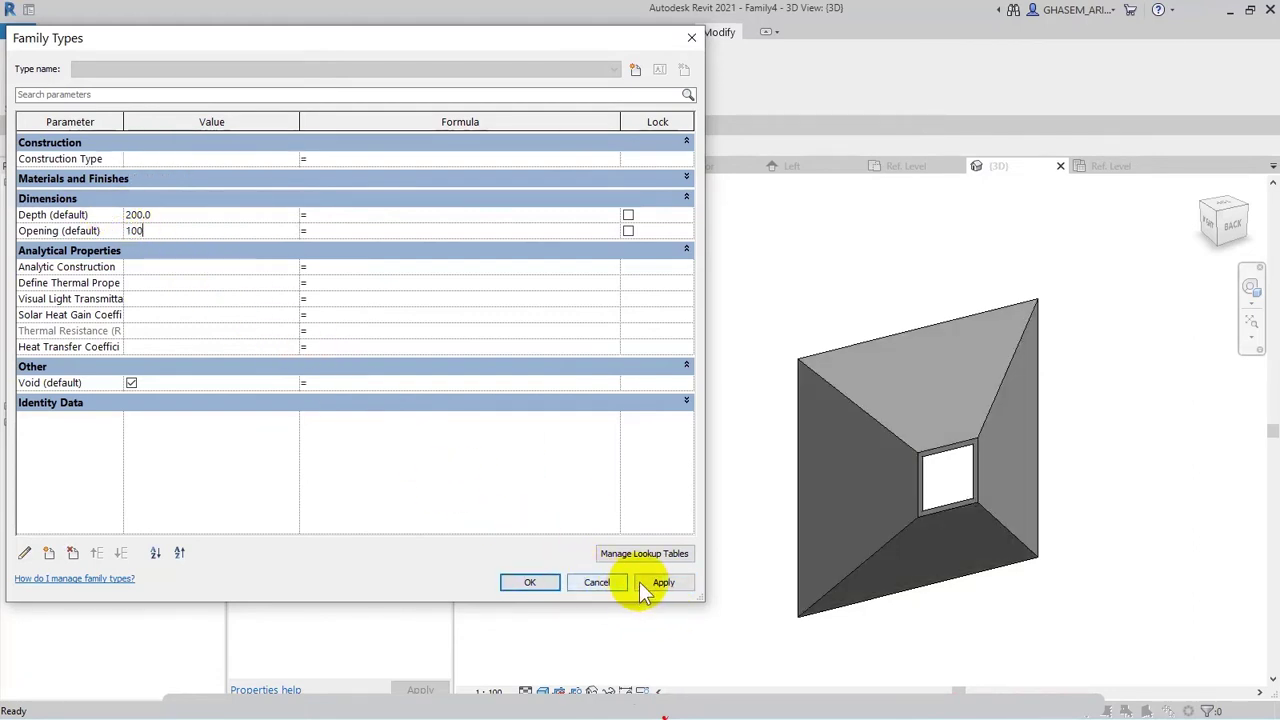
pyautogui.write('0')
pyautogui.click(643, 580)
pyautogui.click(185, 231)
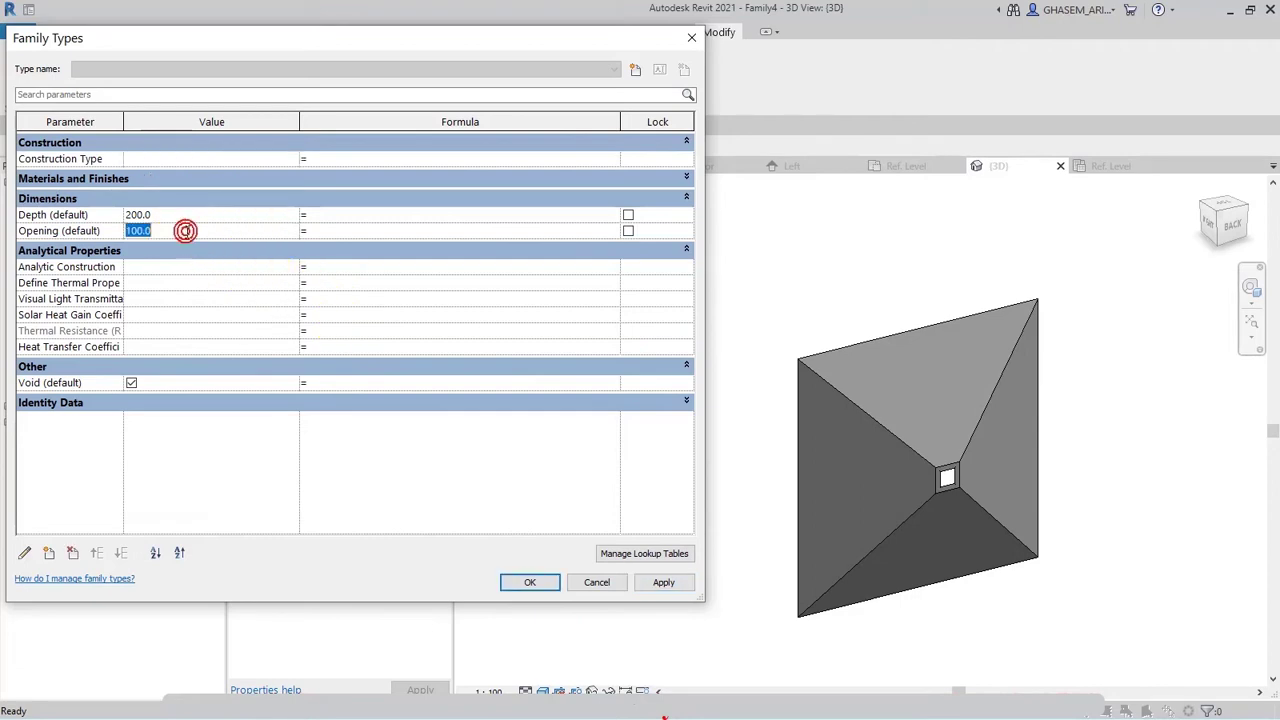
pyautogui.click(647, 578)
pyautogui.click(182, 235)
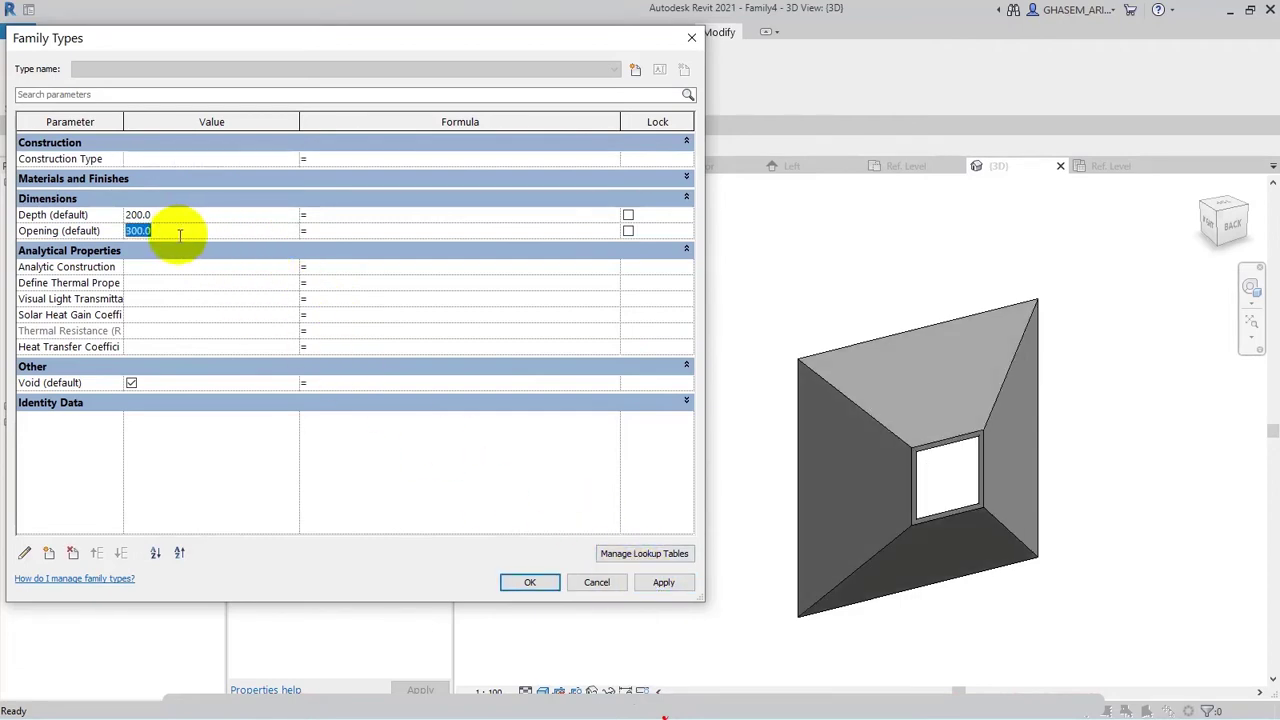
pyautogui.click(531, 580)
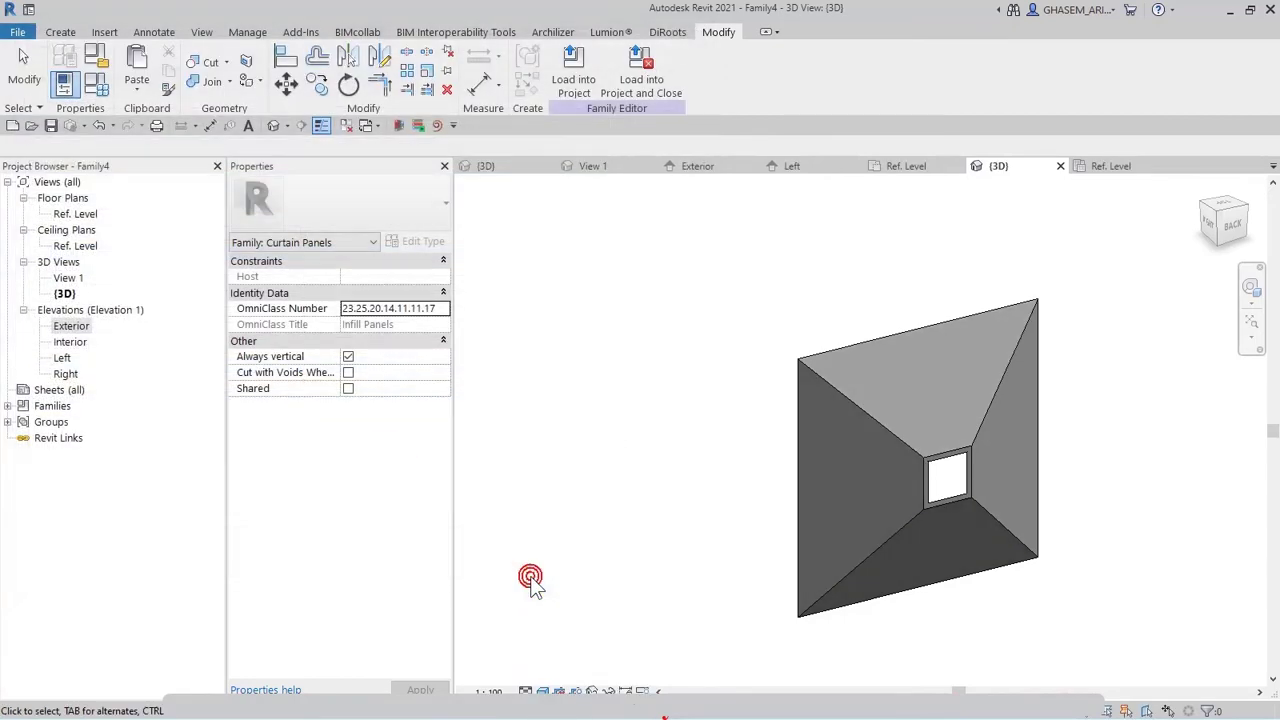
# In the Ref. Level floor plan, add an aligned dimension between the panel's outermost left and right reference planes.
pyautogui.doubleClick(60, 215)
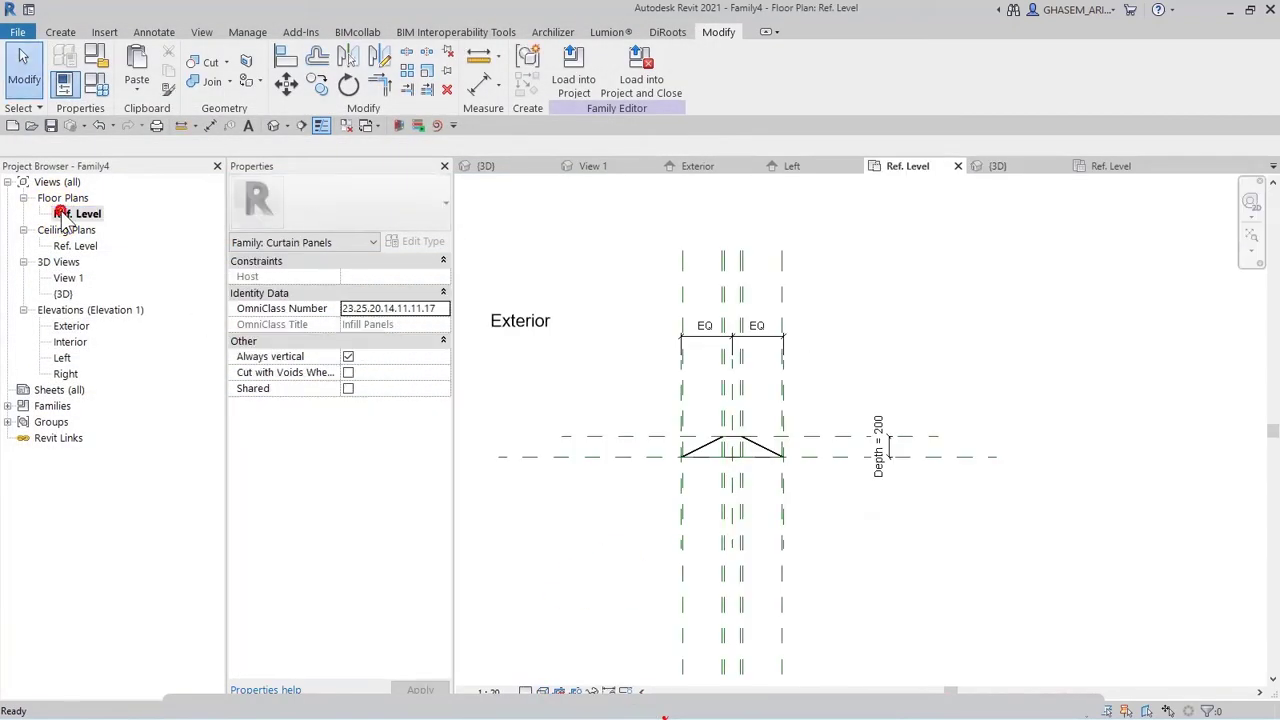
pyautogui.scroll(3, 740, 468)
pyautogui.click(480, 84)
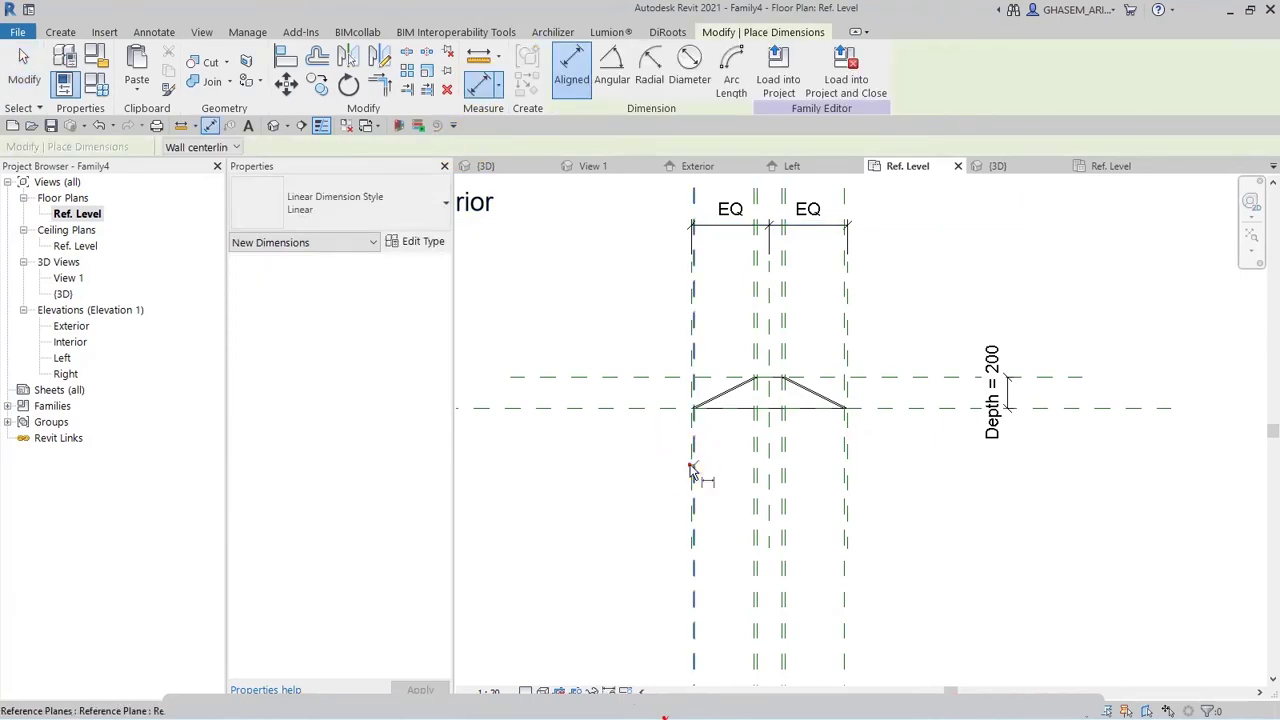
pyautogui.click(737, 488)
pyautogui.scroll(2, 690, 472)
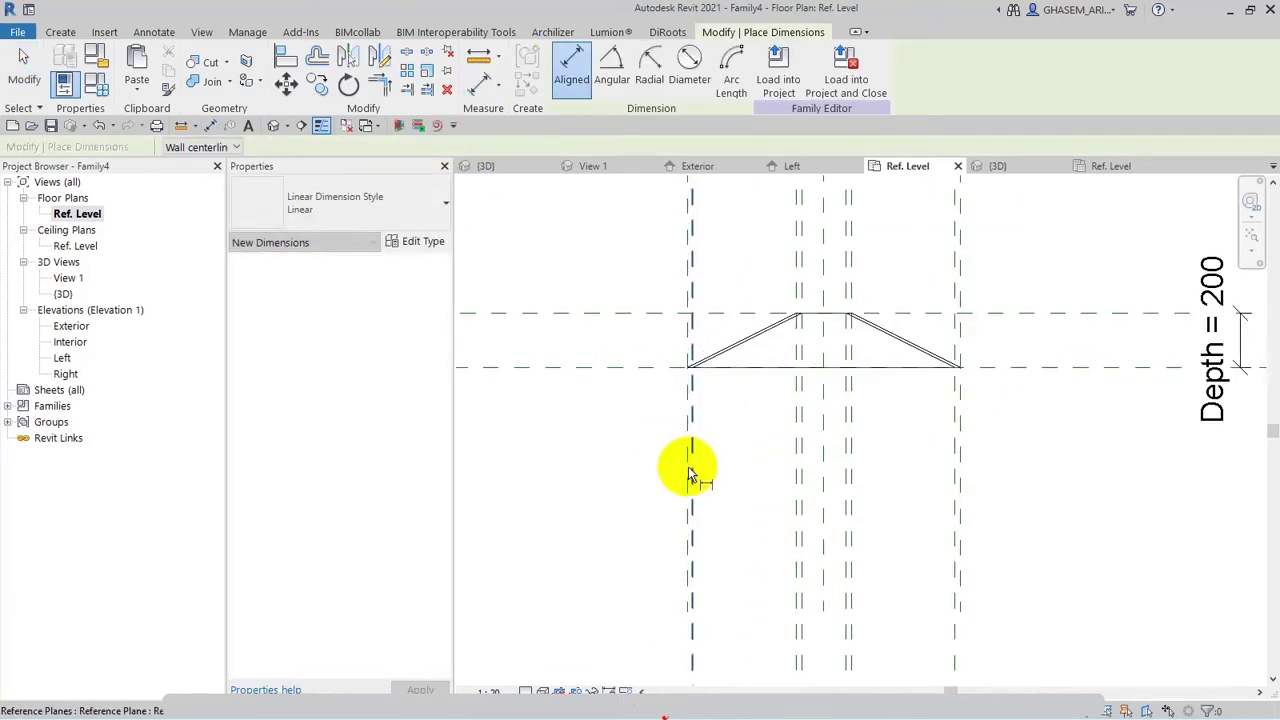
pyautogui.click(689, 472)
pyautogui.click(960, 488)
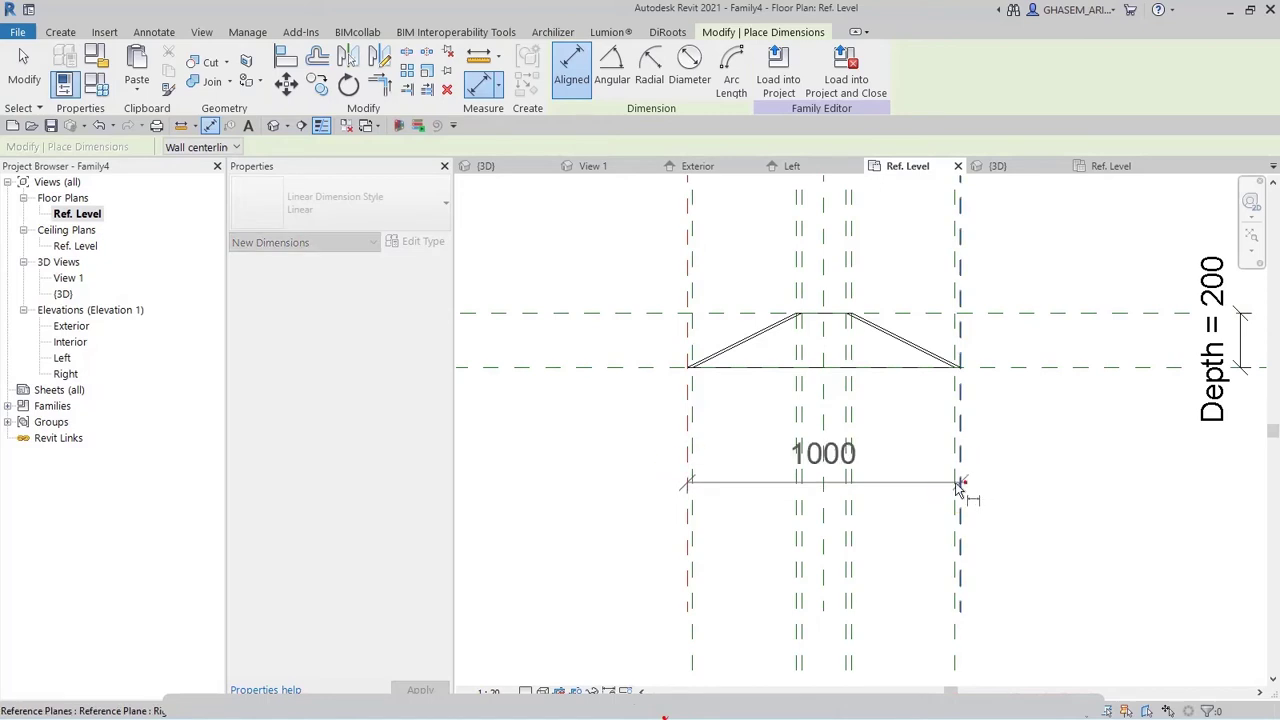
pyautogui.click(585, 497)
pyautogui.moveTo(585, 497); pyautogui.dragTo(633, 497, button='middle')
pyautogui.press('Escape')
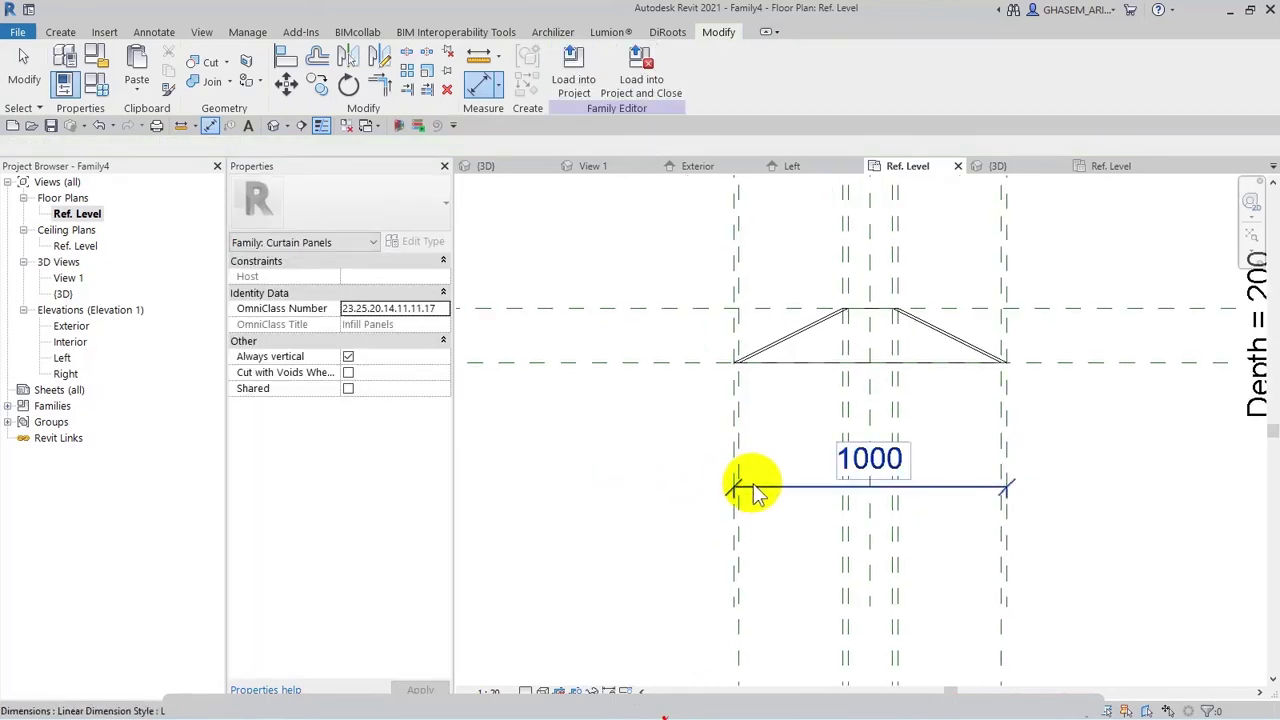
# Label the overall horizontal dimension with a new instance reporting parameter named Width.
pyautogui.click(770, 489)
pyautogui.scroll(-1, 772, 495)
pyautogui.click(779, 514)
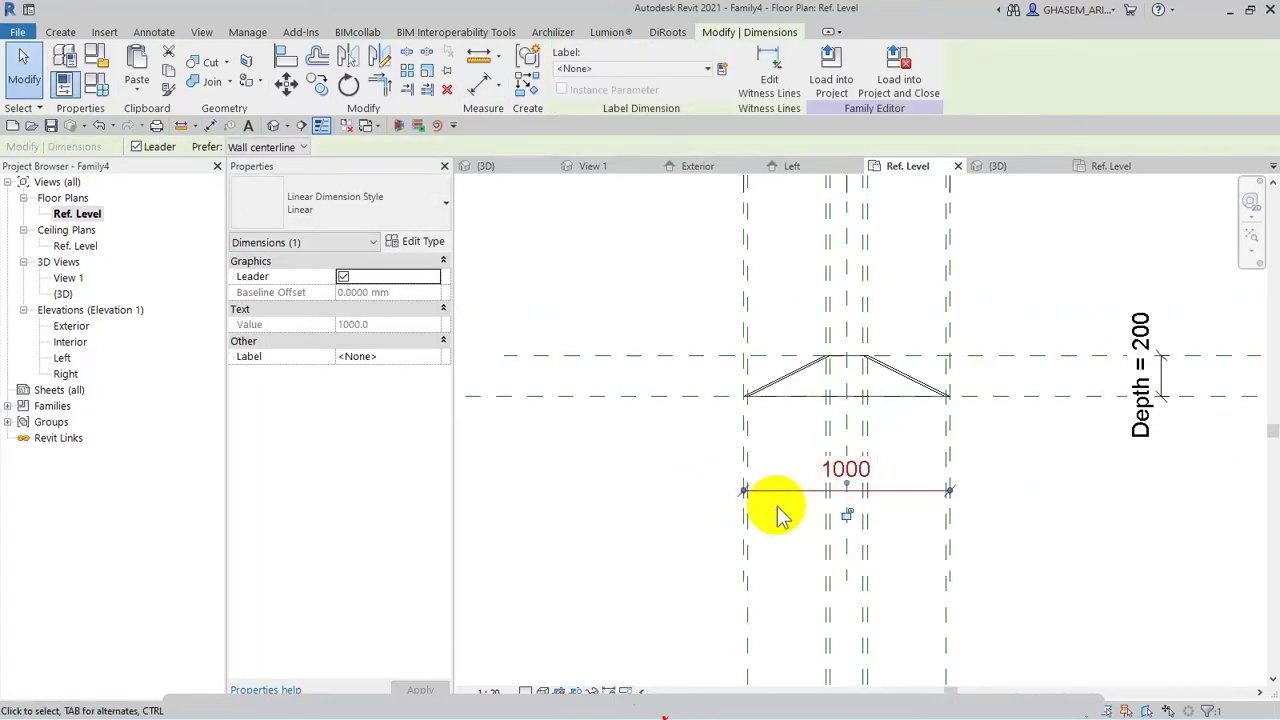
pyautogui.click(723, 72)
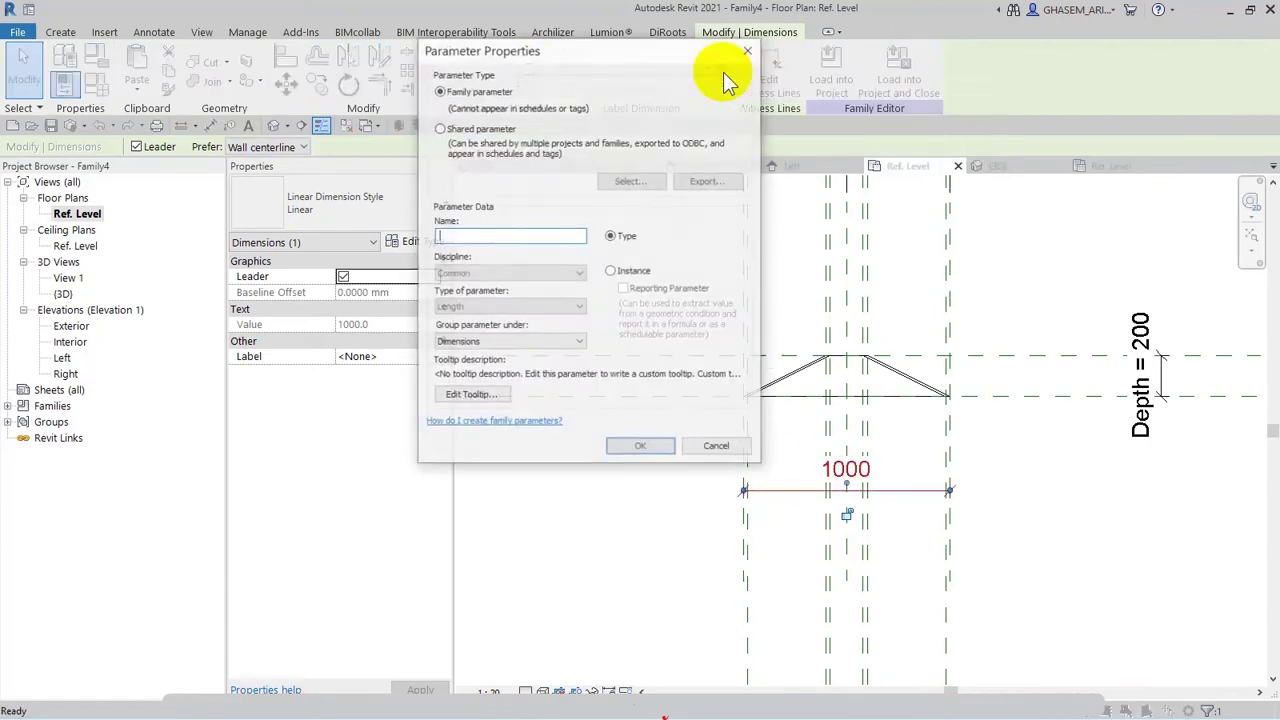
pyautogui.write('Width')
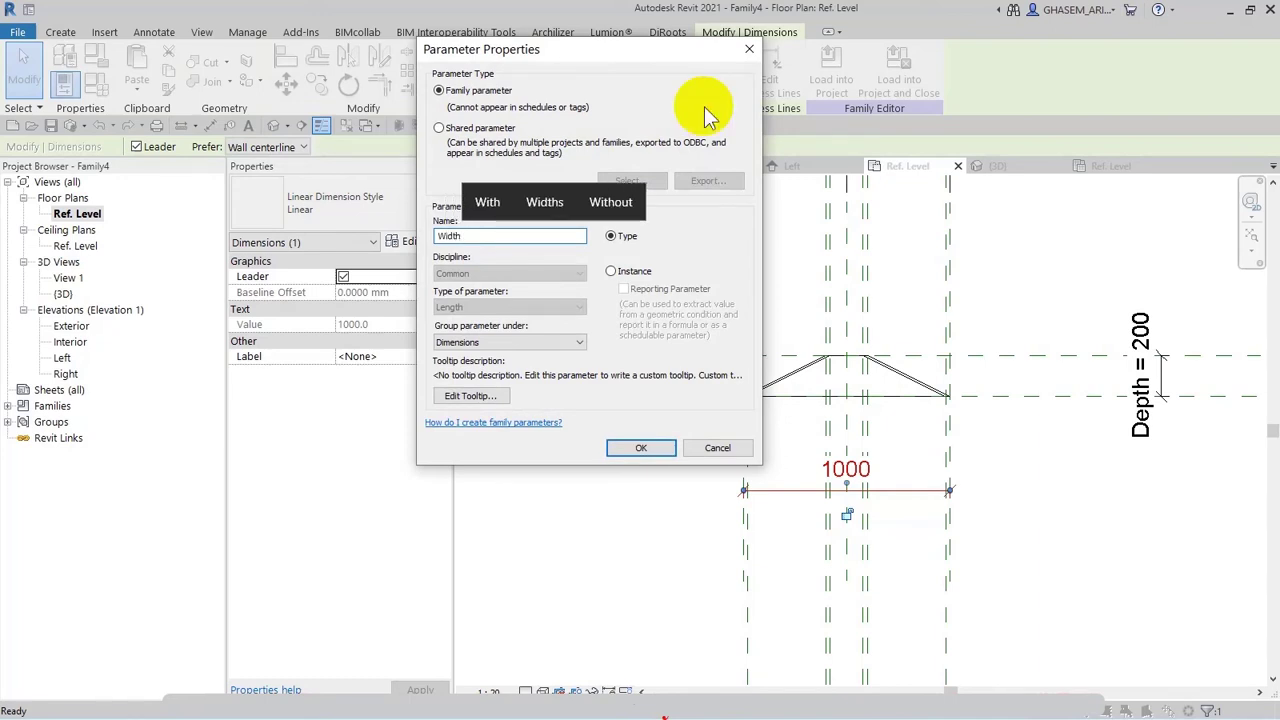
pyautogui.click(610, 271)
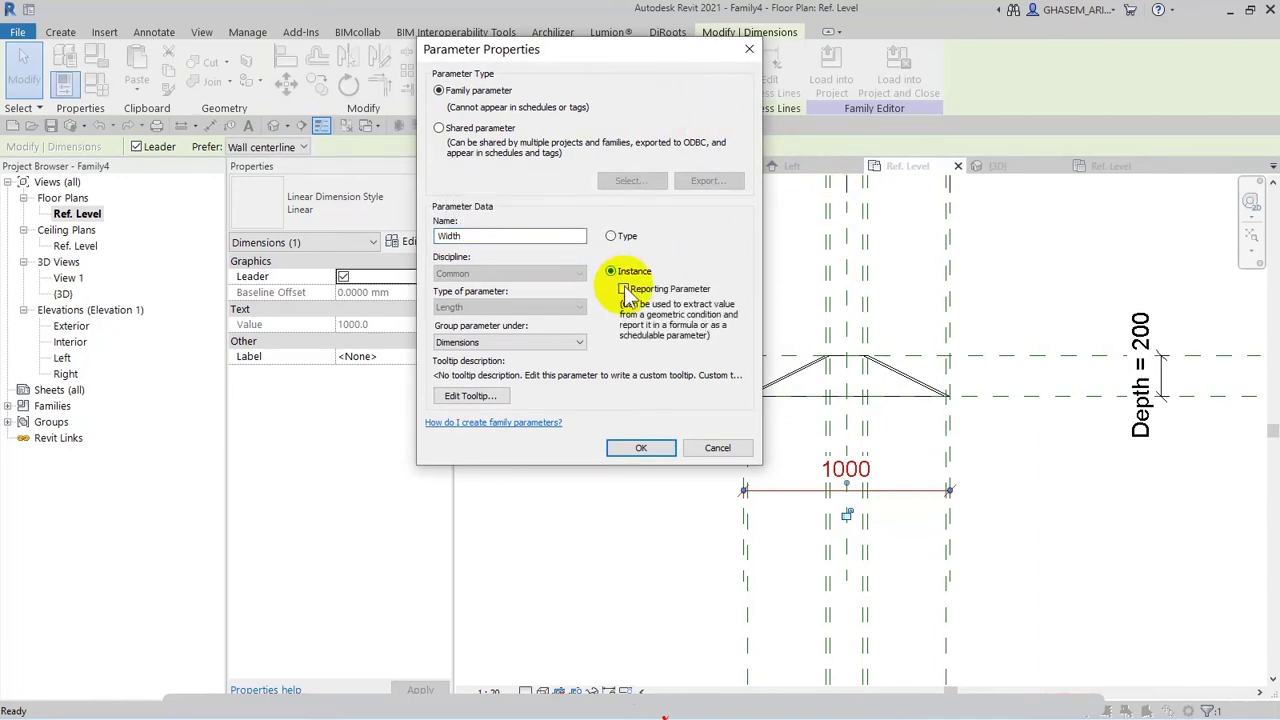
pyautogui.click(641, 447)
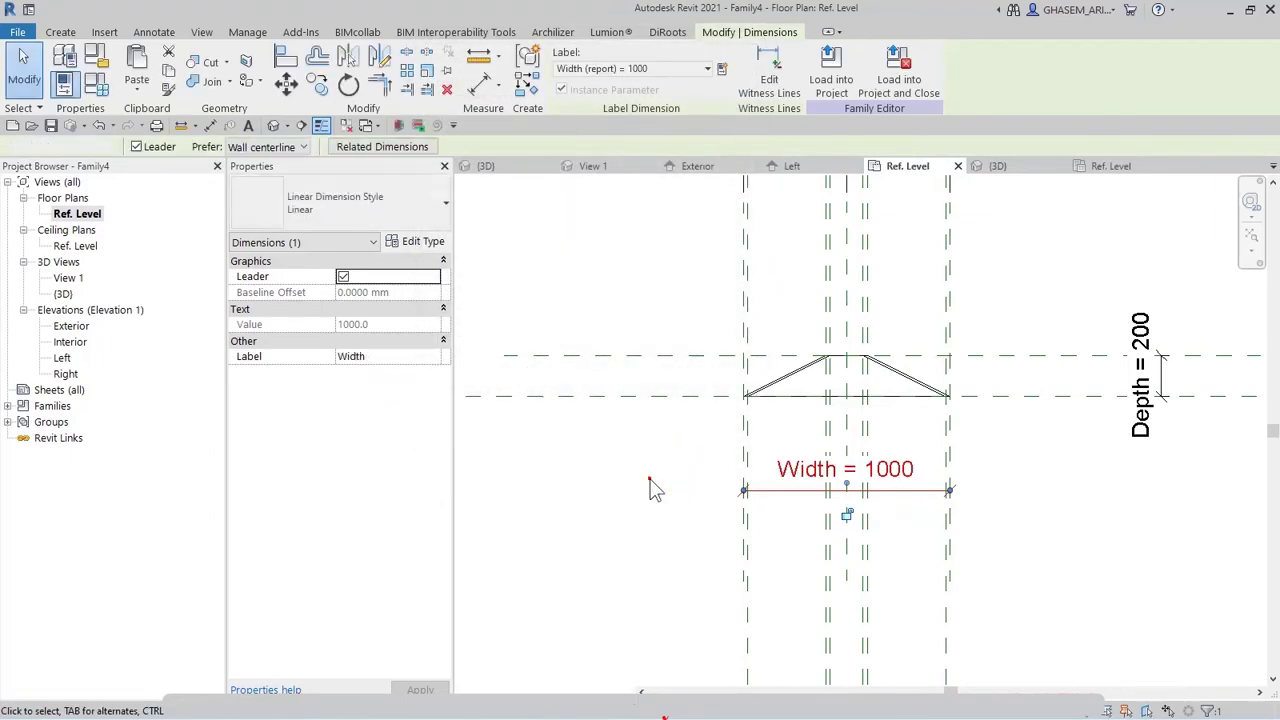
# In the Exterior elevation, add an aligned dimension between the panel's outermost bottom and top reference planes.
pyautogui.click(140, 320)
pyautogui.click(557, 400)
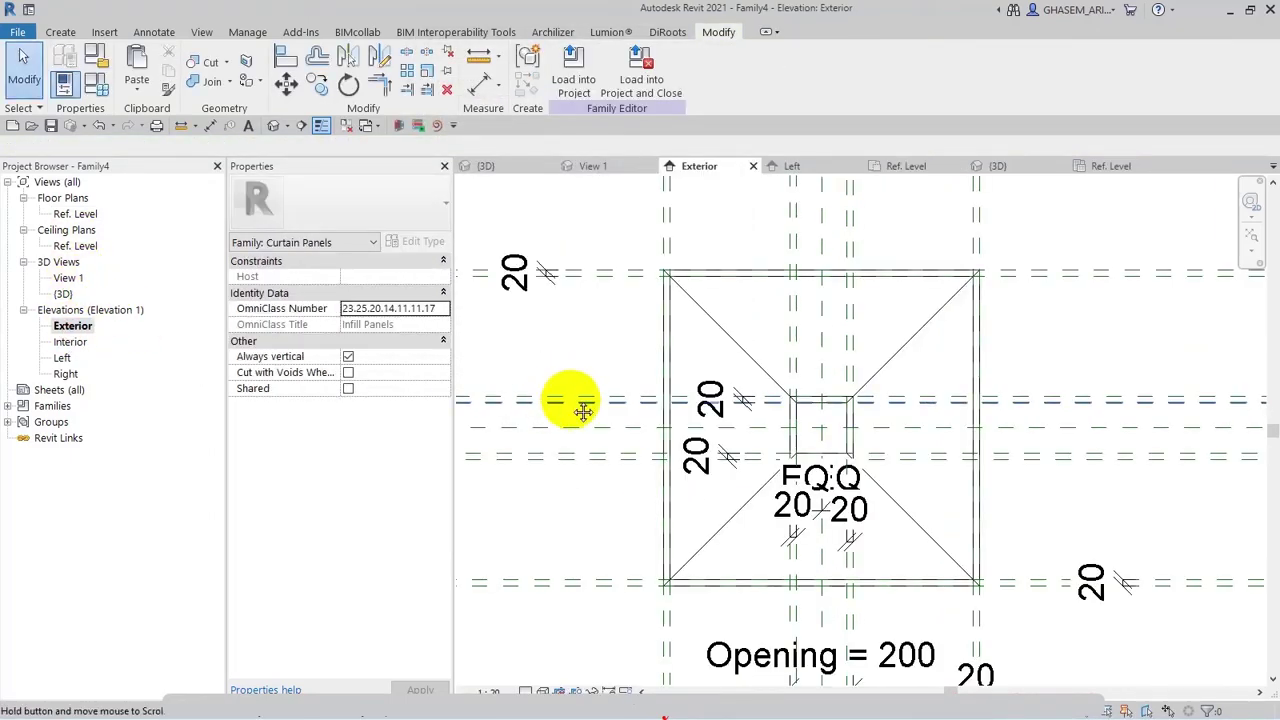
pyautogui.scroll(-2, 657, 366)
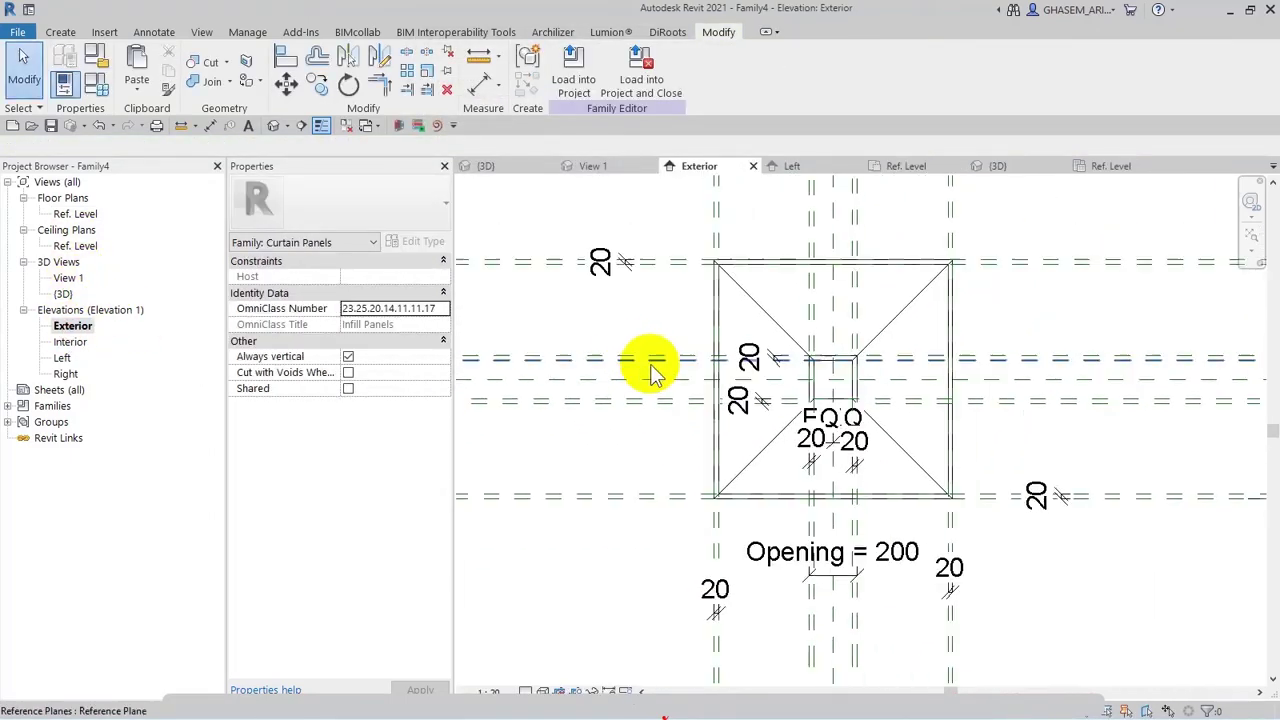
pyautogui.click(481, 80)
pyautogui.click(651, 457)
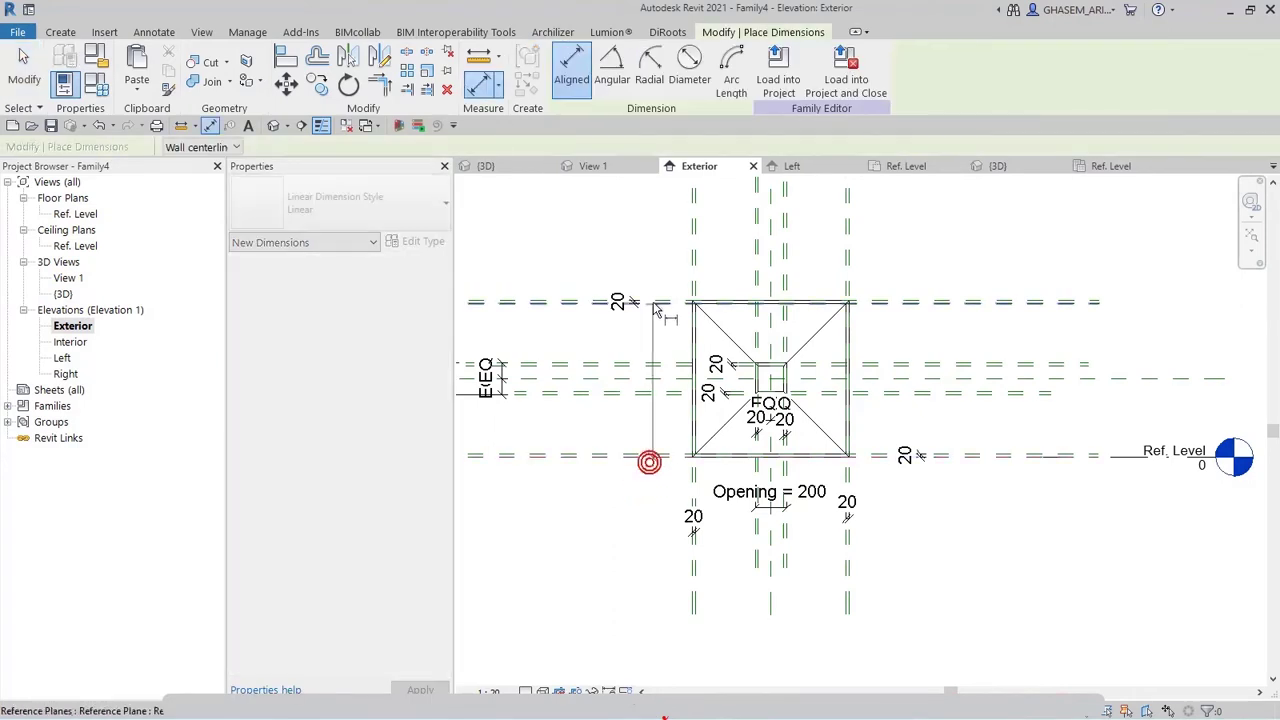
pyautogui.click(651, 300)
pyautogui.click(570, 318)
pyautogui.press('Escape')
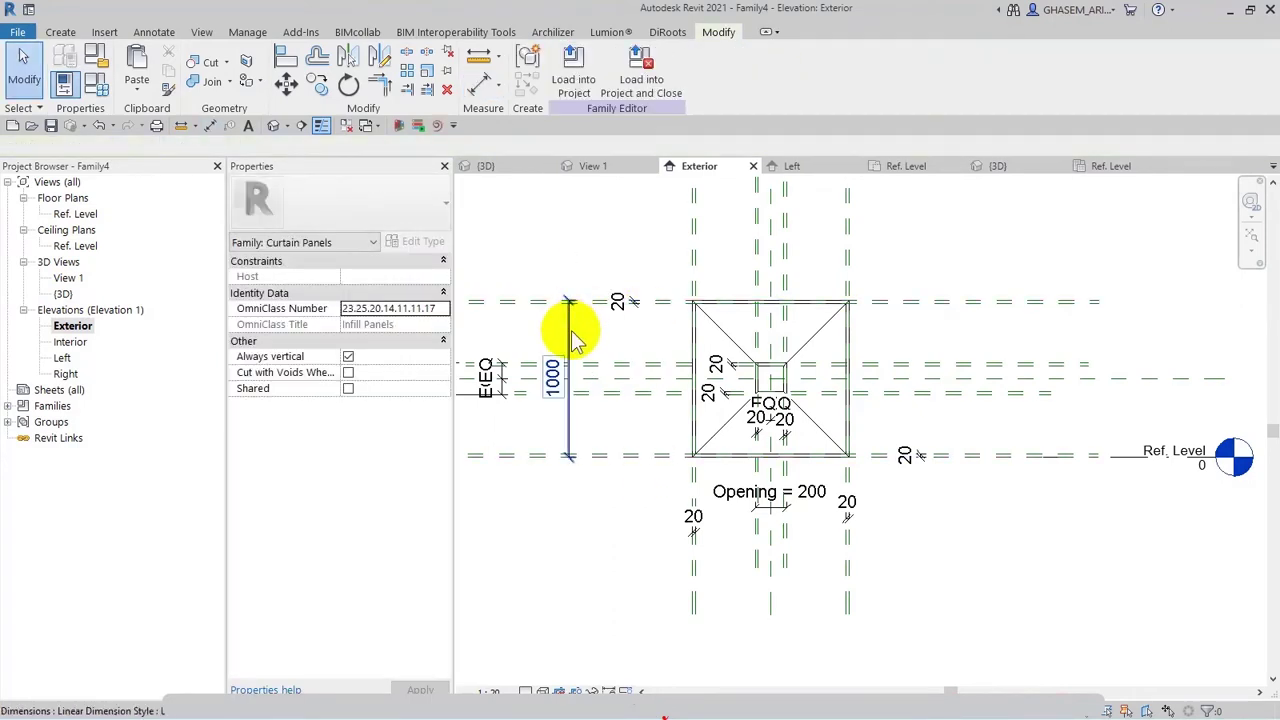
# Label the overall vertical dimension in the Exterior elevation with a new instance reporting parameter named Heigth.
pyautogui.click(569, 322)
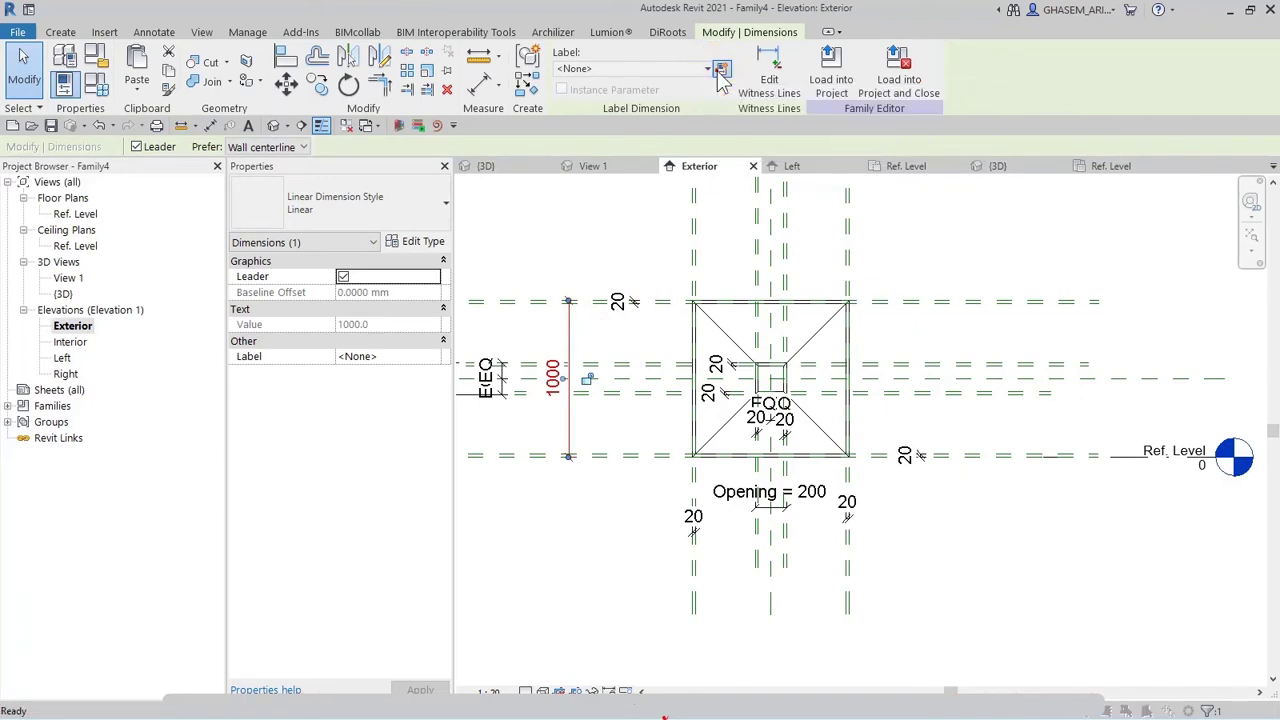
pyautogui.click(718, 70)
pyautogui.write('Heigth')
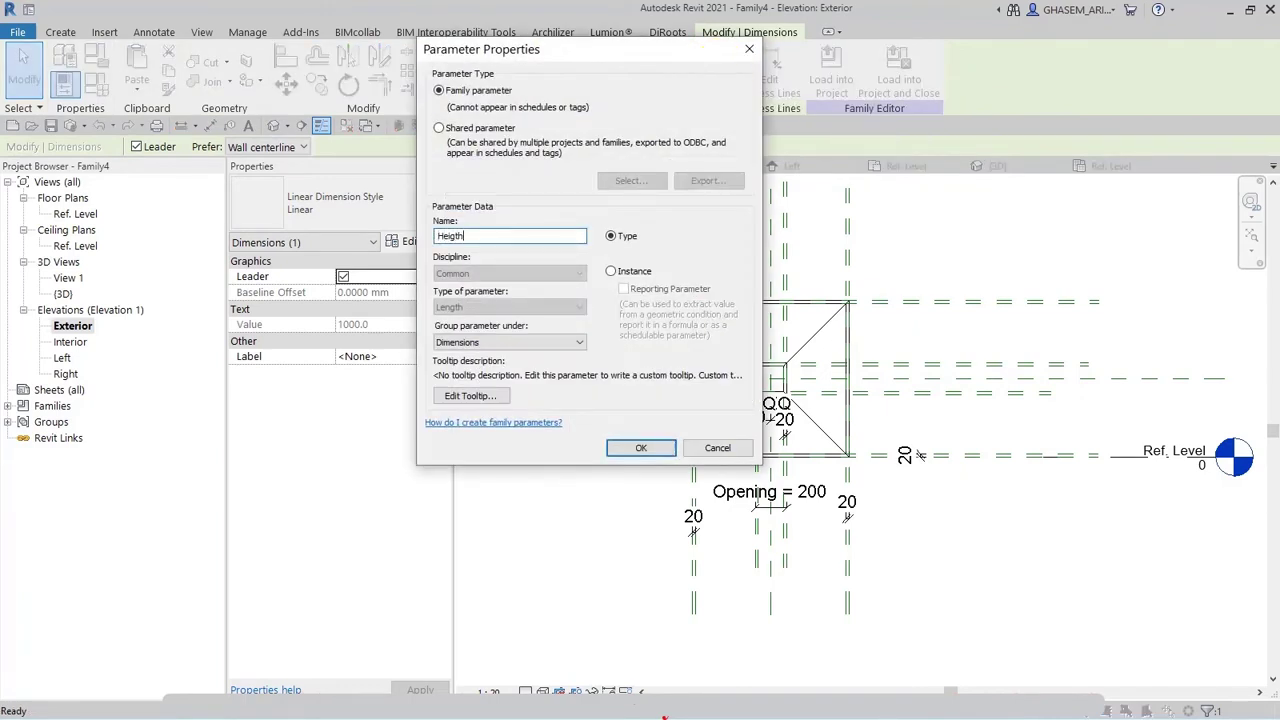
pyautogui.click(629, 271)
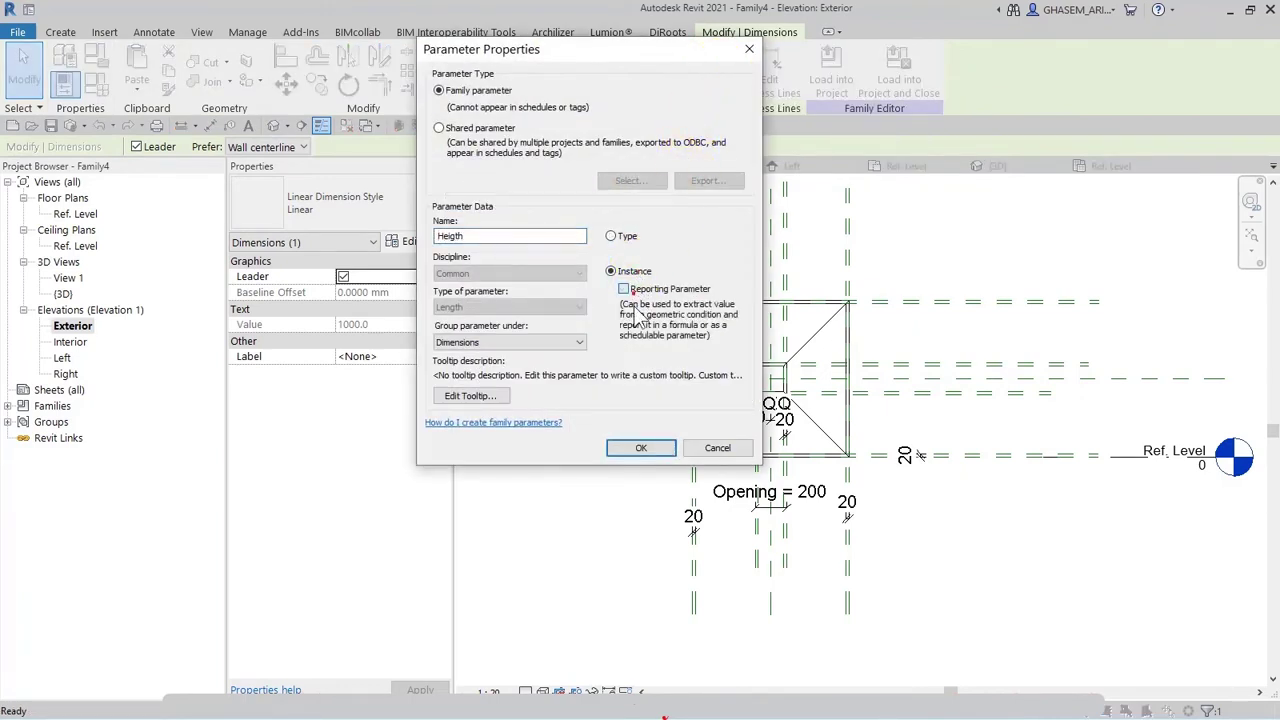
pyautogui.click(638, 447)
pyautogui.click(596, 529)
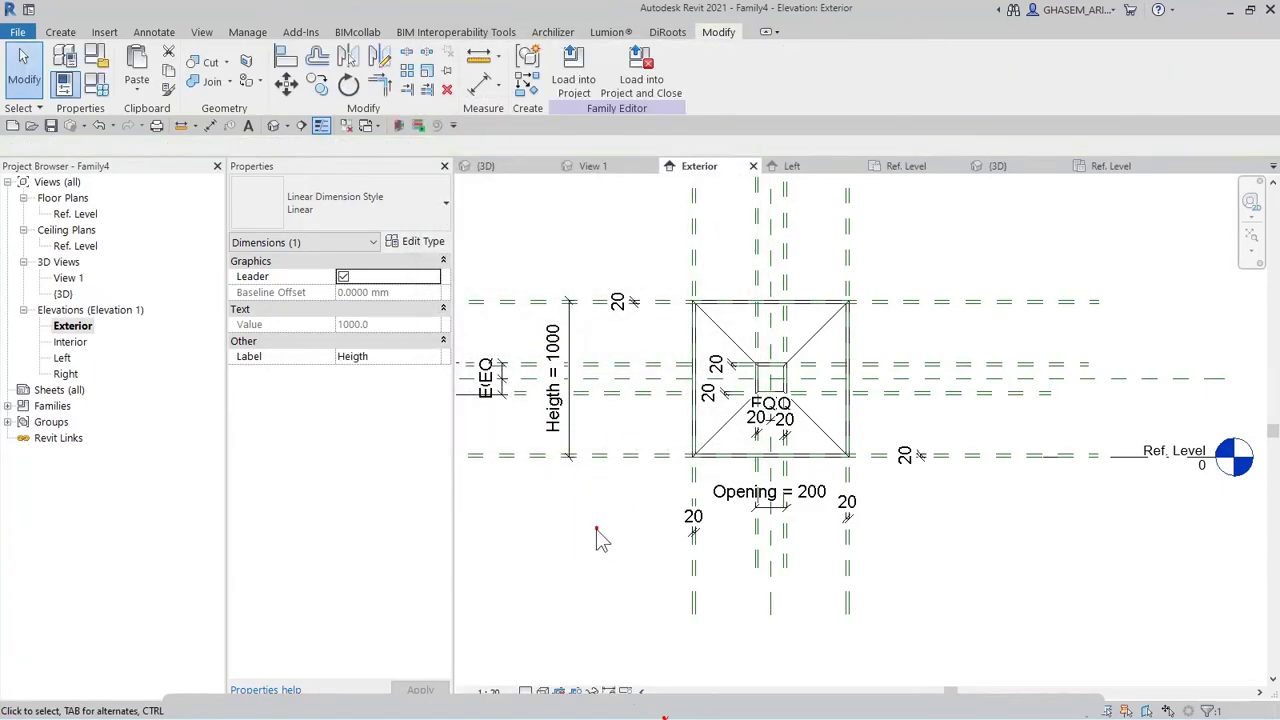
# In the default 3D view, review the family types' Dimensions and Materials and Finishes parameters, then inspect the panel.
pyautogui.click(275, 123)
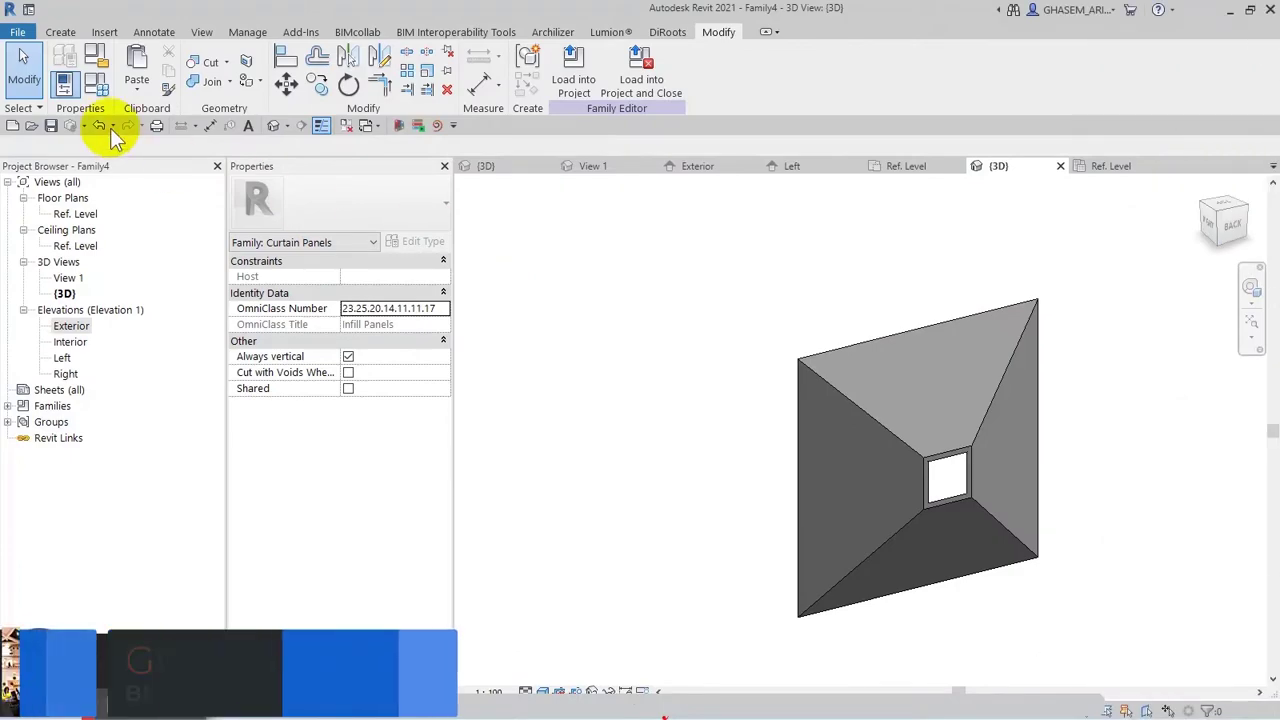
pyautogui.click(63, 84)
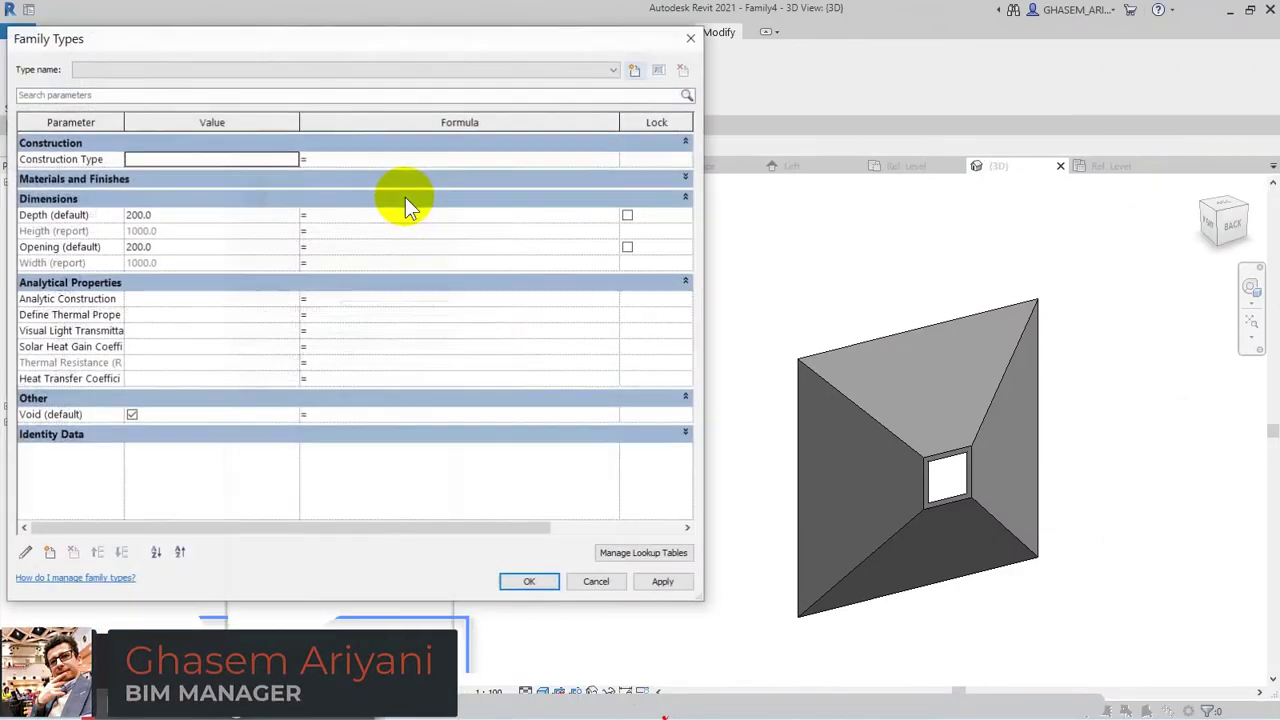
pyautogui.moveTo(225, 39); pyautogui.dragTo(257, 37)
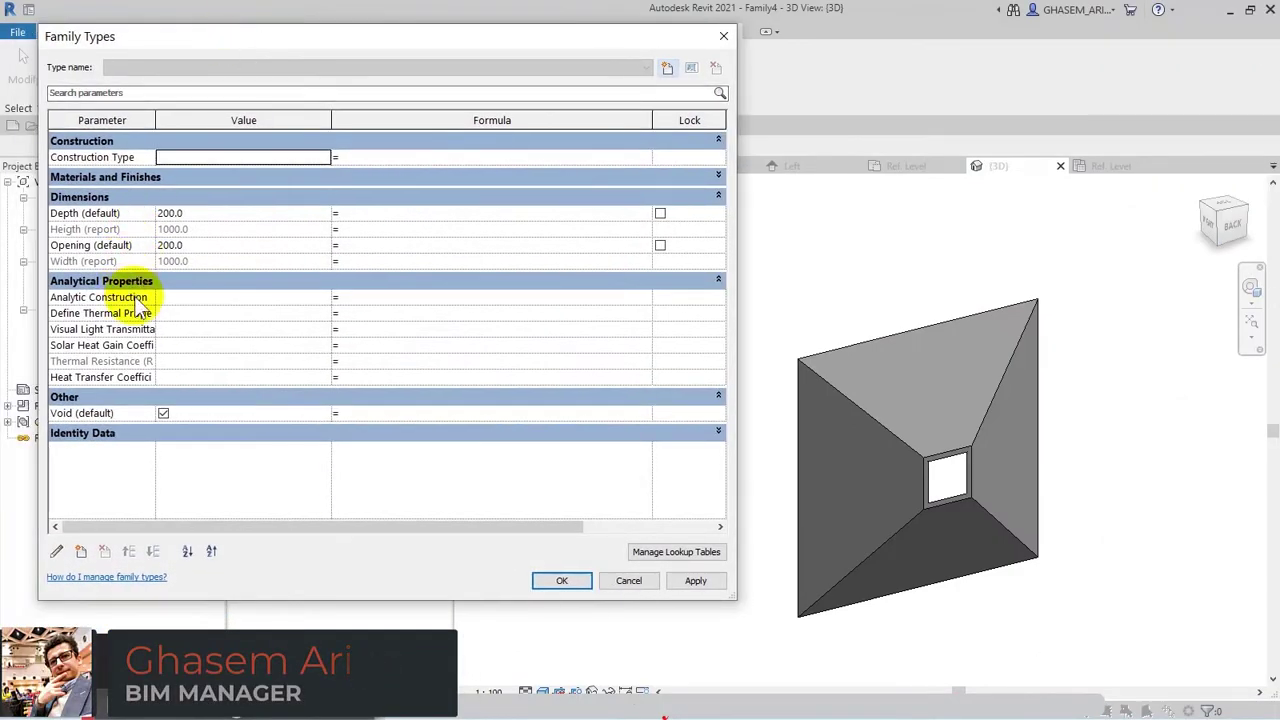
pyautogui.click(182, 246)
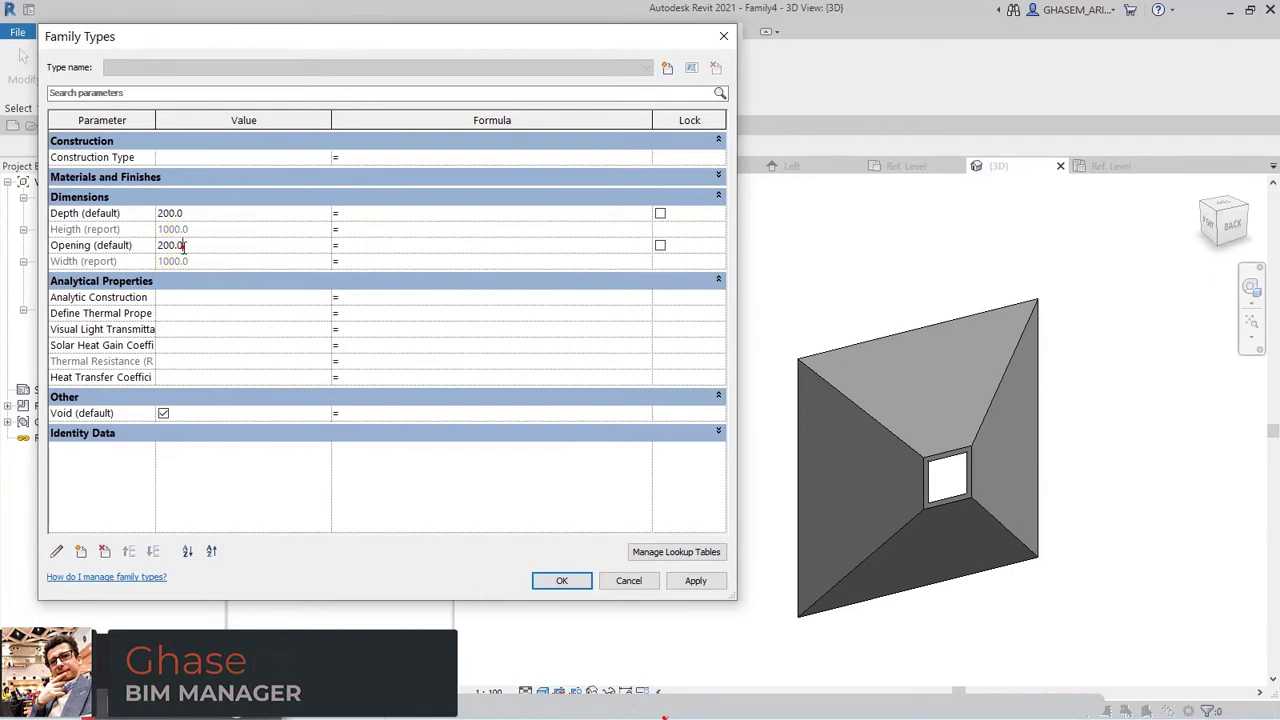
pyautogui.doubleClick(185, 245)
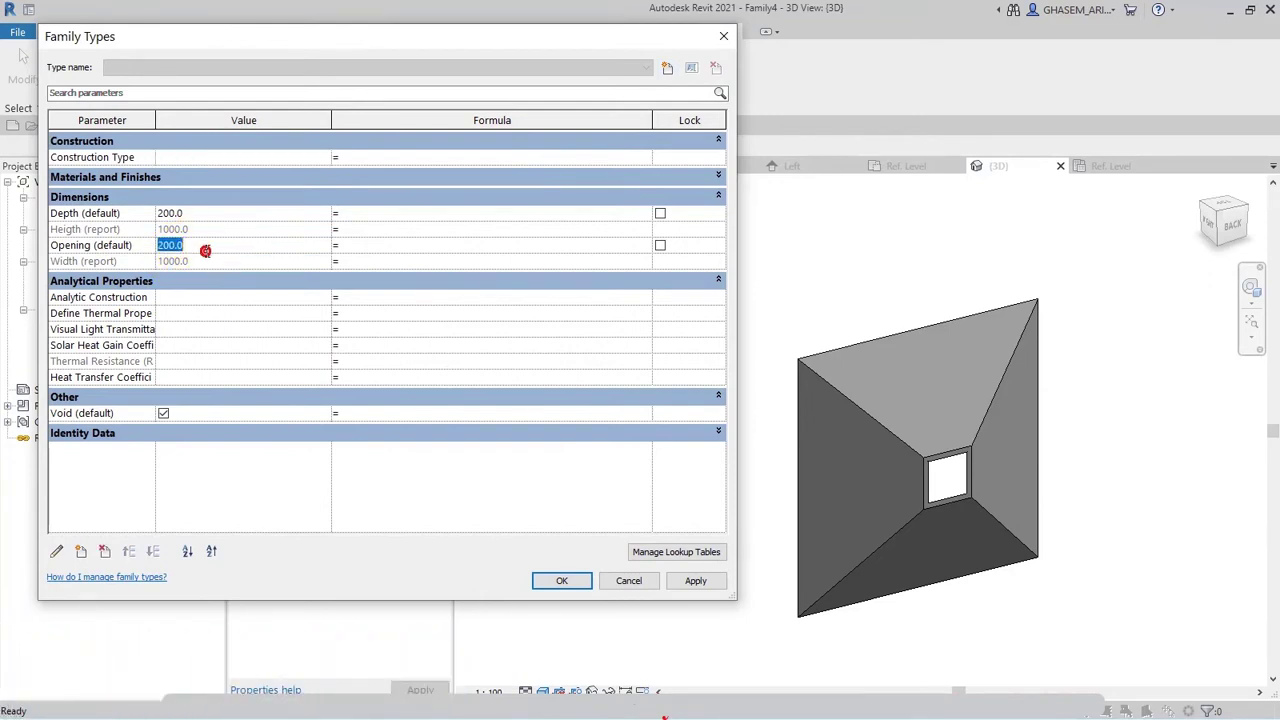
pyautogui.click(177, 176)
pyautogui.click(128, 192)
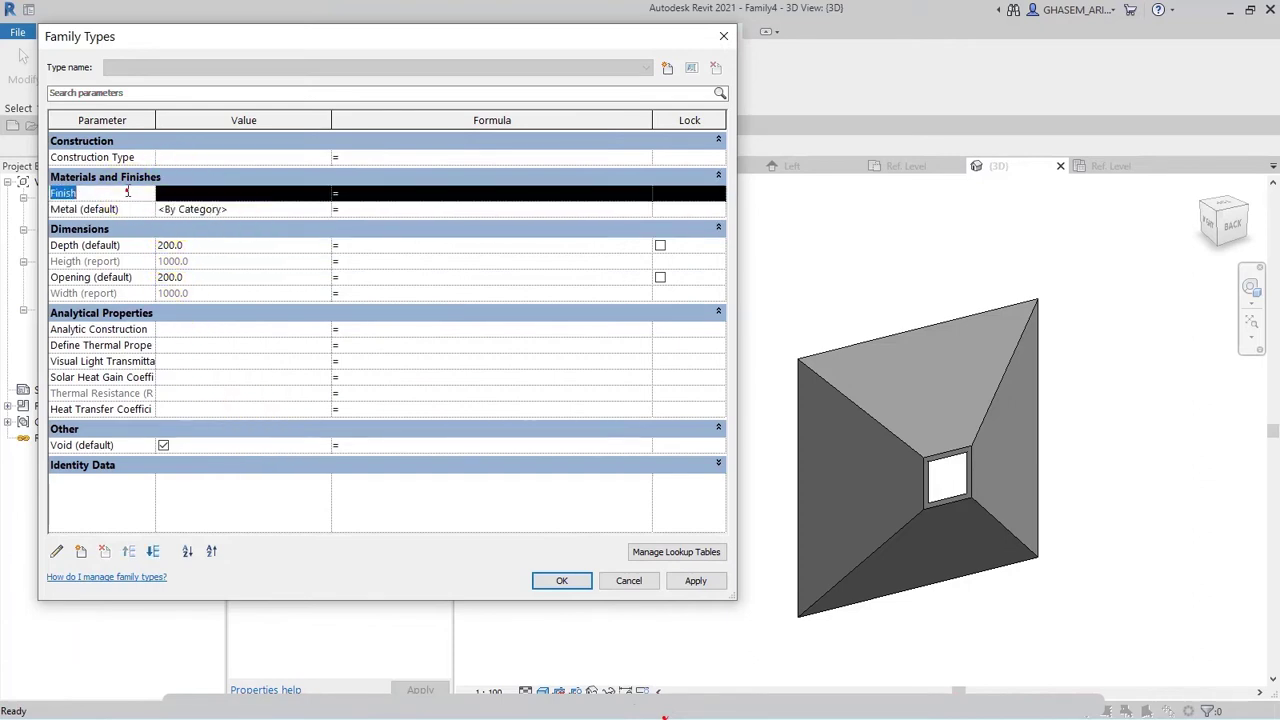
pyautogui.click(561, 580)
pyautogui.keyDown('shift'); pyautogui.moveTo(731, 420); pyautogui.dragTo(998, 505, button='middle'); pyautogui.keyUp('shift')
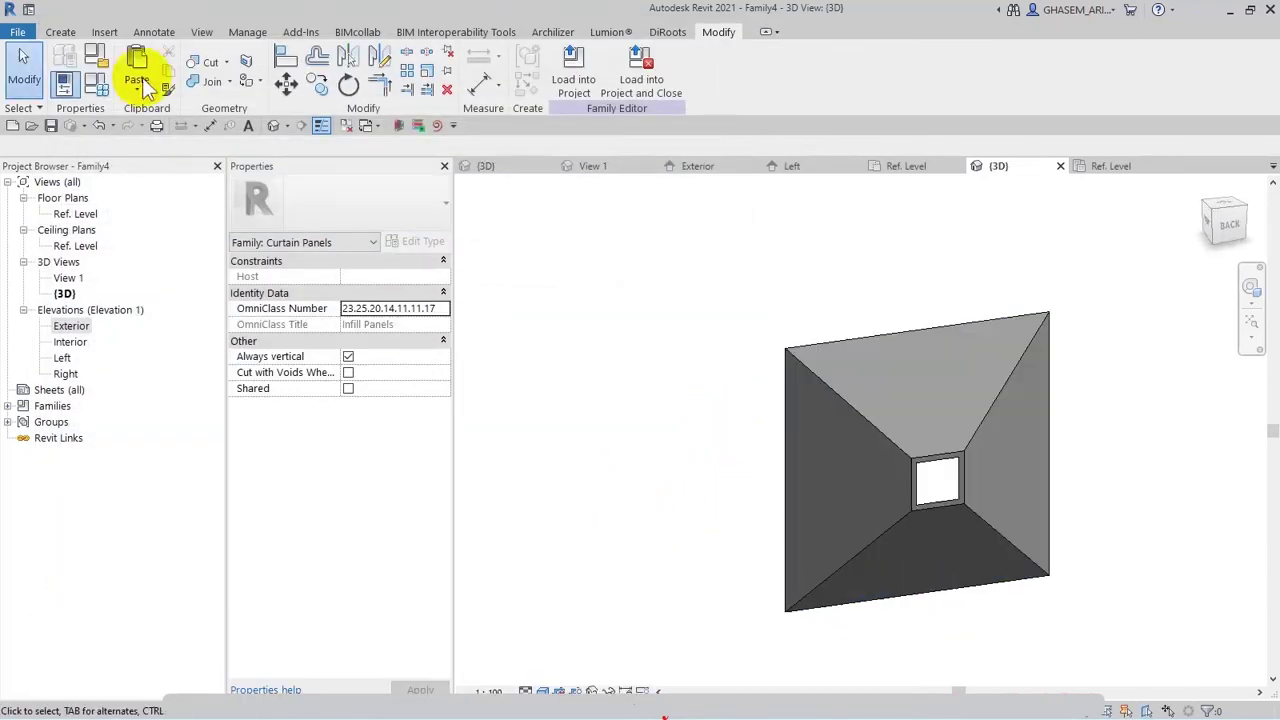
# Open the material choice for the Metal parameter, search for "metal" and add Steel, Galvanized from the library to the document.
pyautogui.click(97, 82)
pyautogui.click(208, 212)
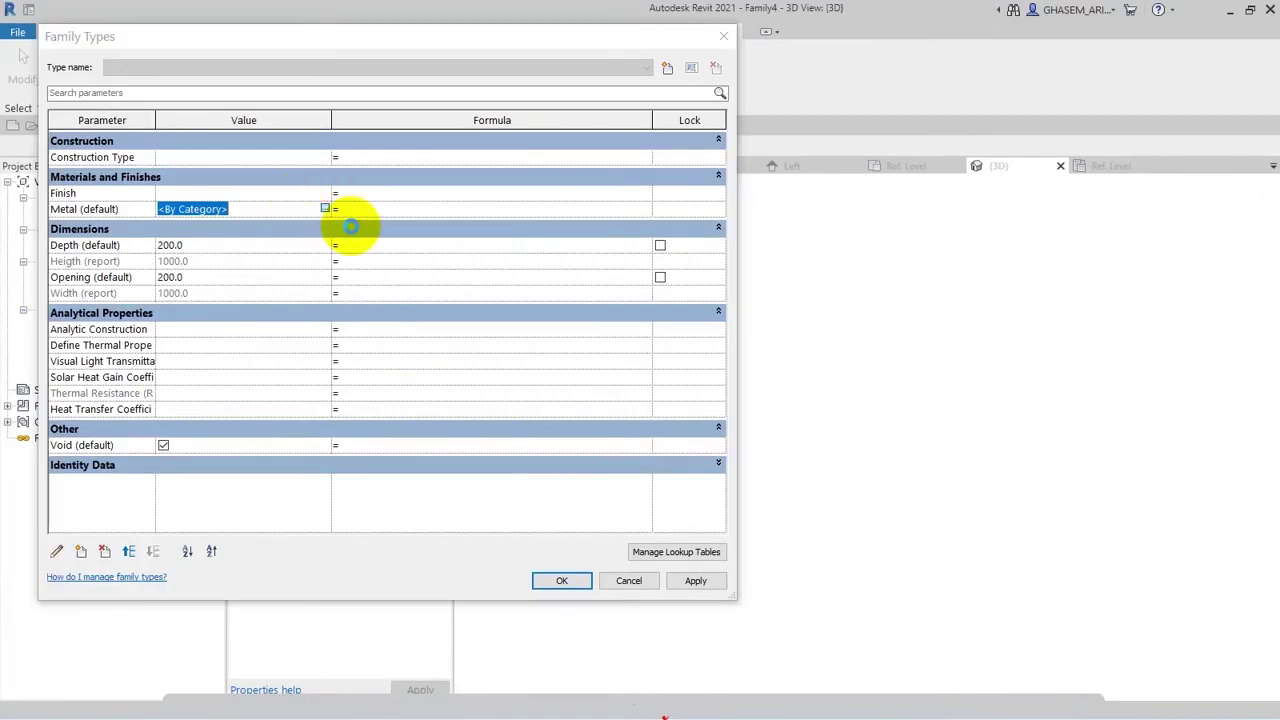
pyautogui.click(325, 209)
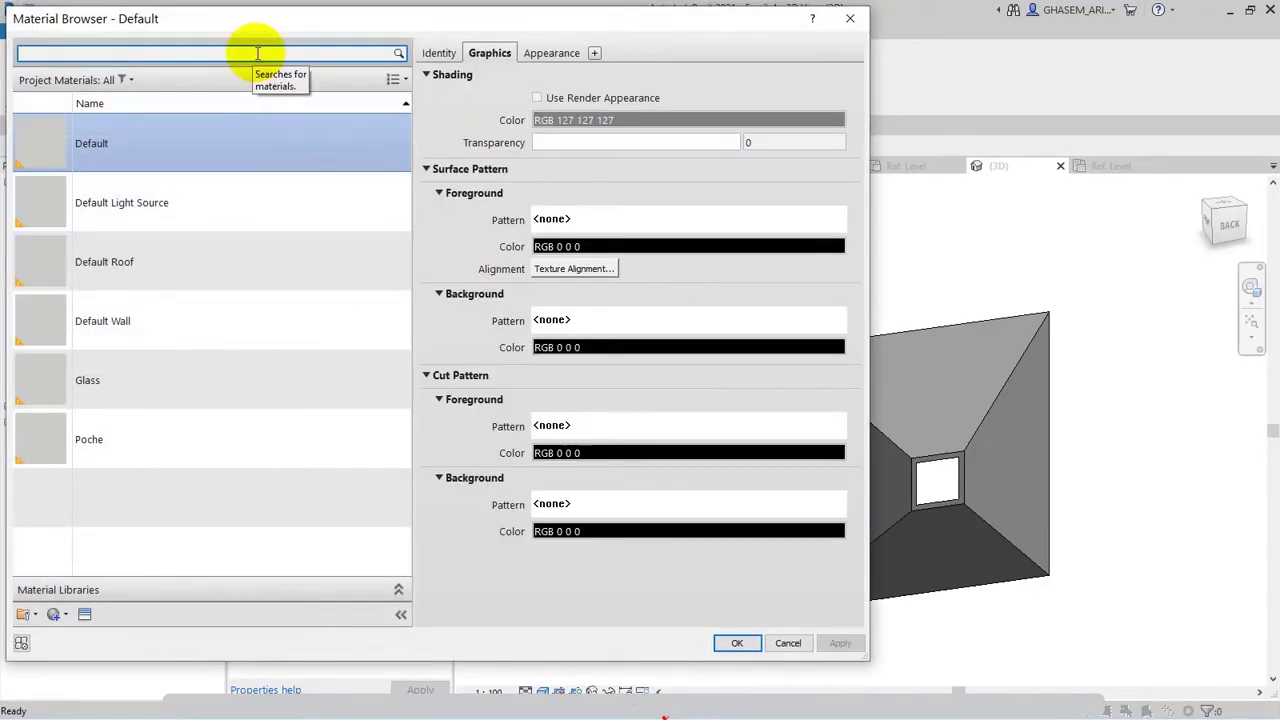
pyautogui.click(398, 589)
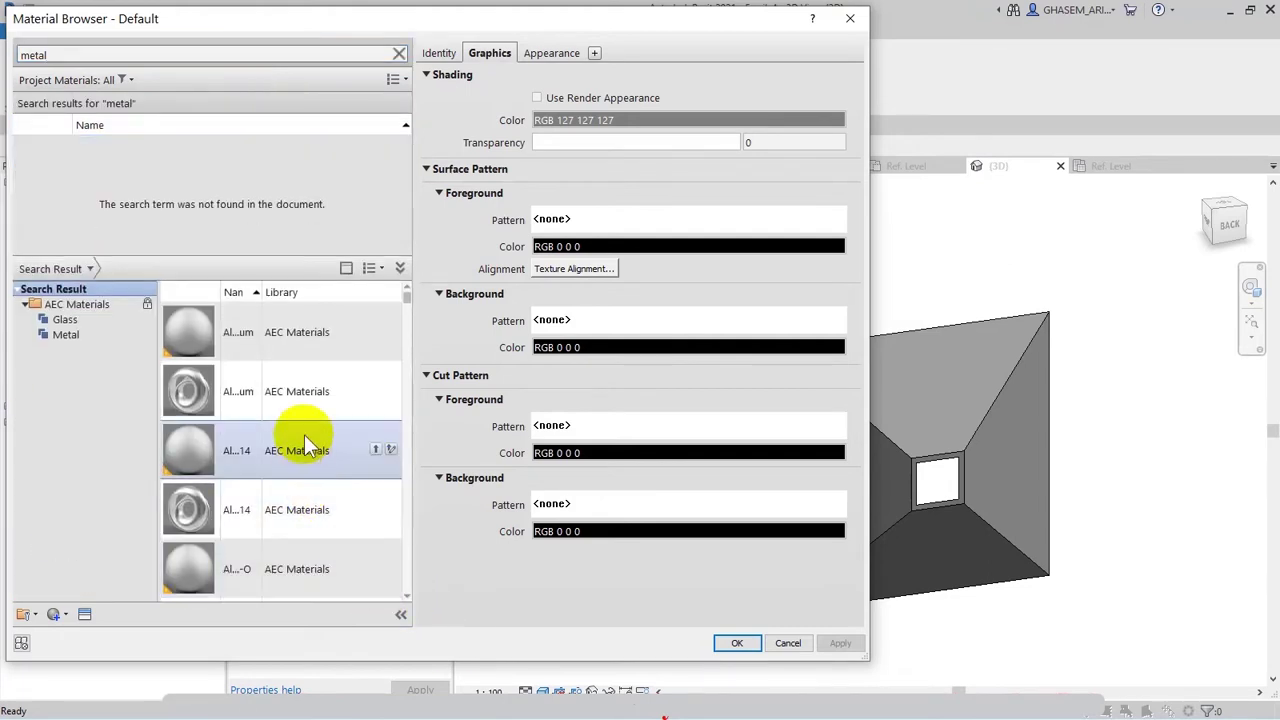
pyautogui.scroll(-5, 300, 495)
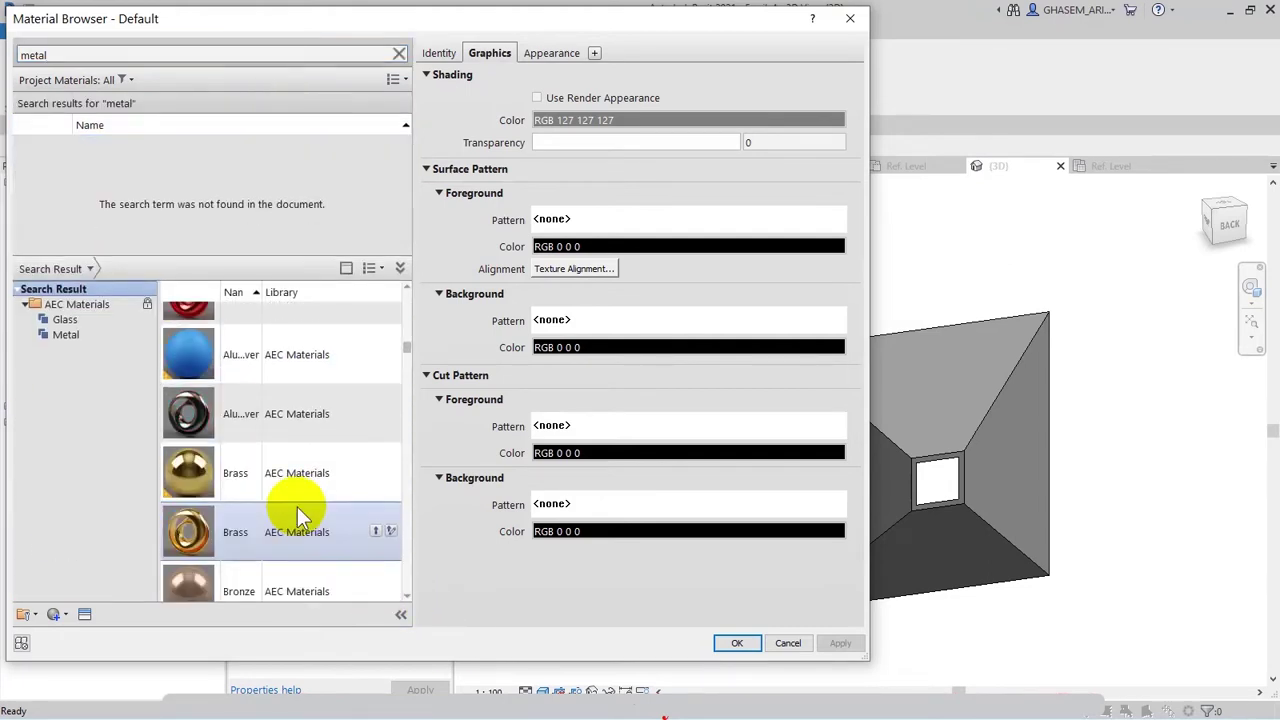
pyautogui.moveTo(407, 362); pyautogui.dragTo(404, 552)
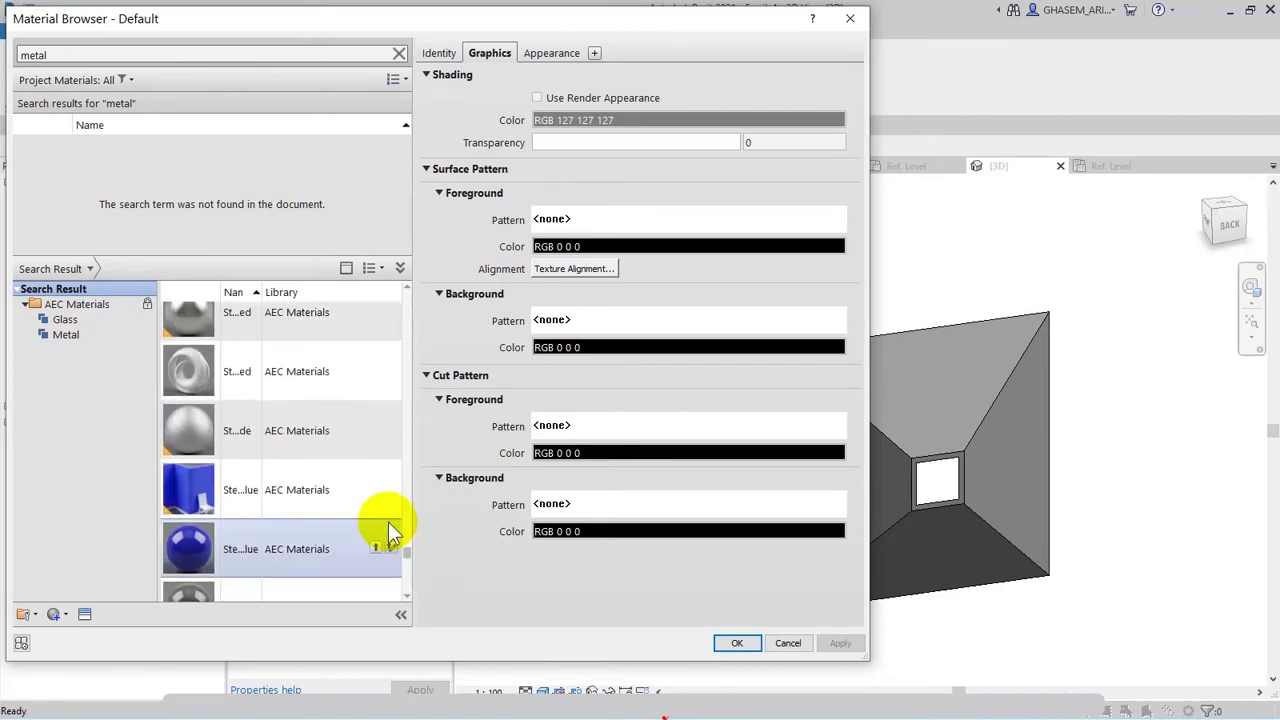
pyautogui.click(377, 372)
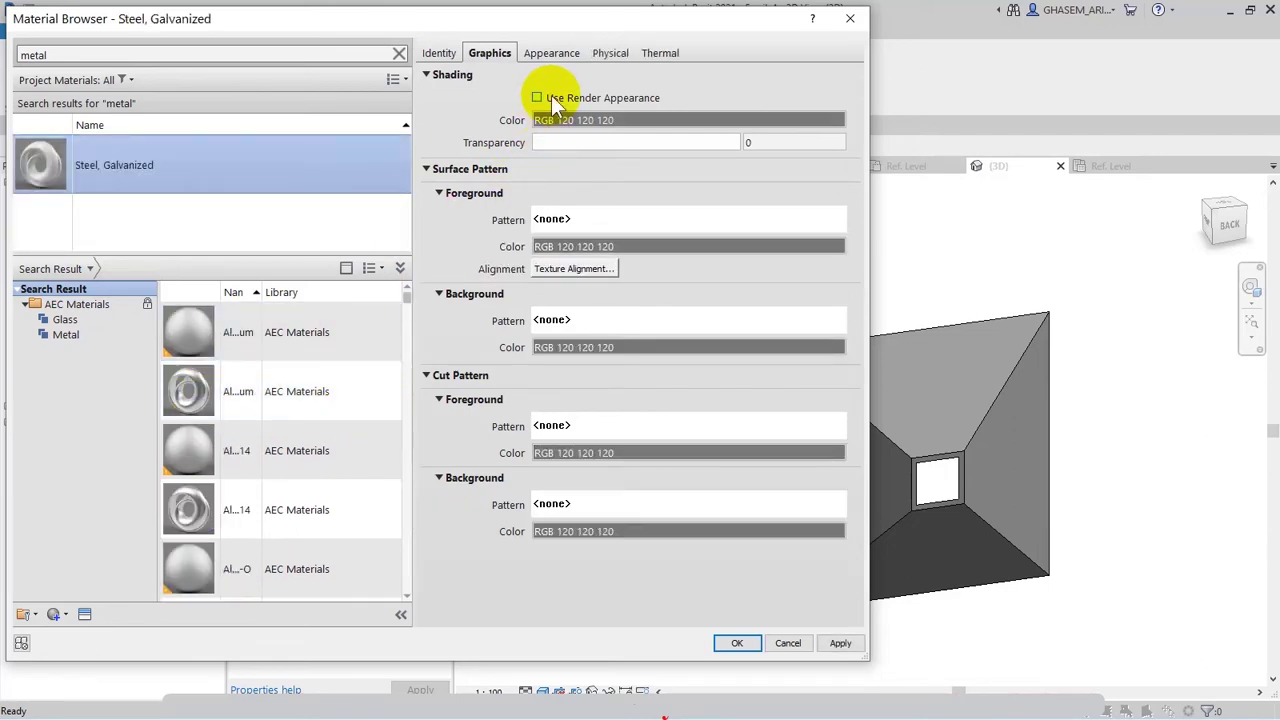
# Add Copper, Patina from the library's Metal category, enable Use Render Appearance, and assign it to the Metal parameter.
pyautogui.click(63, 336)
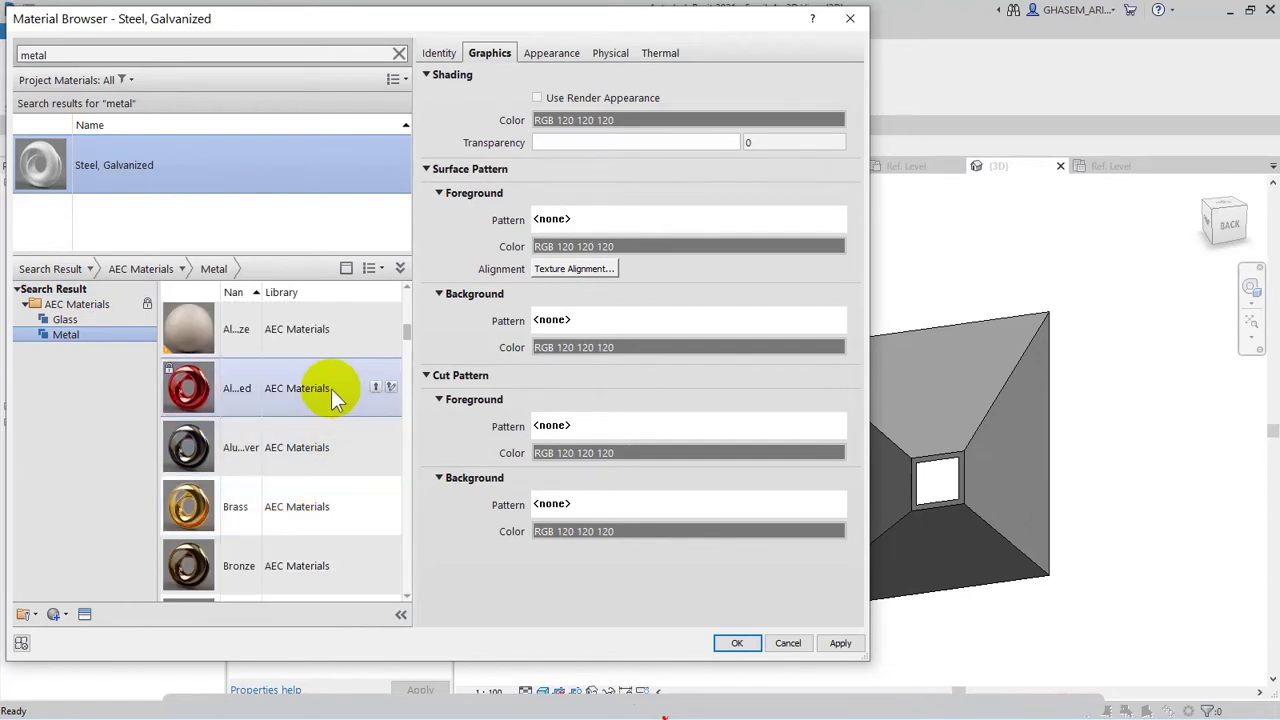
pyautogui.scroll(-5, 332, 445)
pyautogui.scroll(-3, 333, 462)
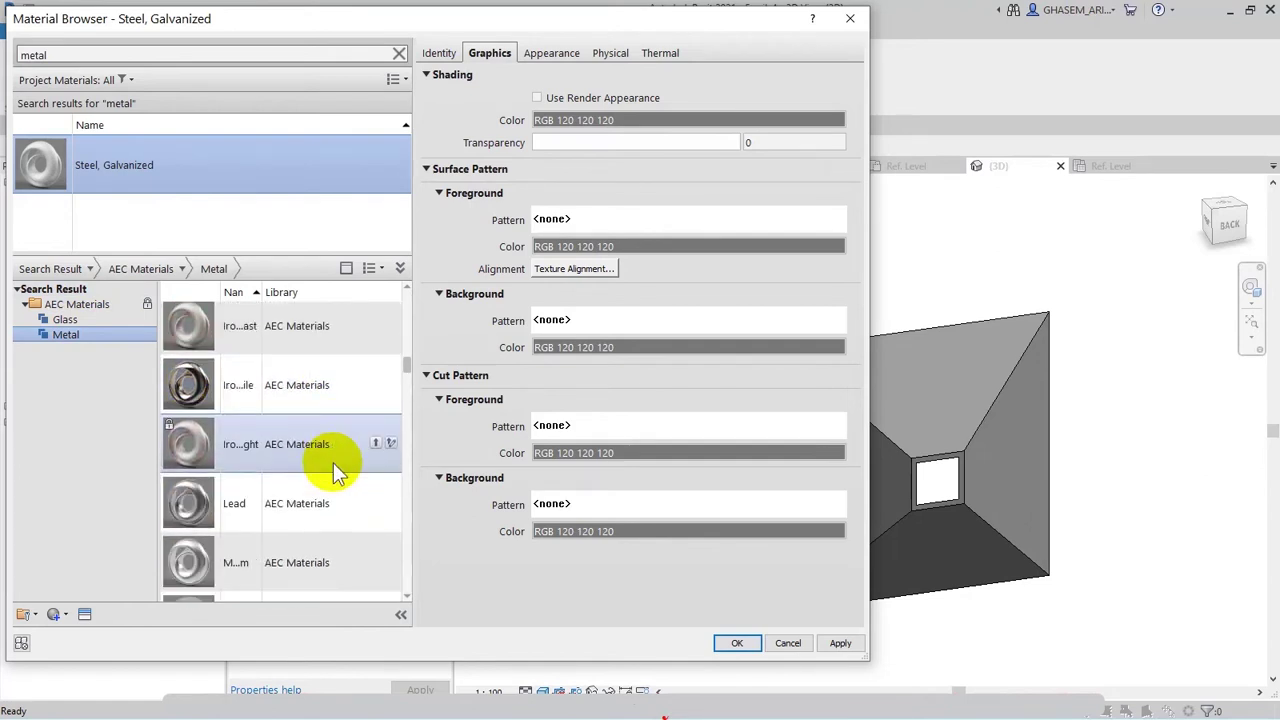
pyautogui.scroll(5, 333, 463)
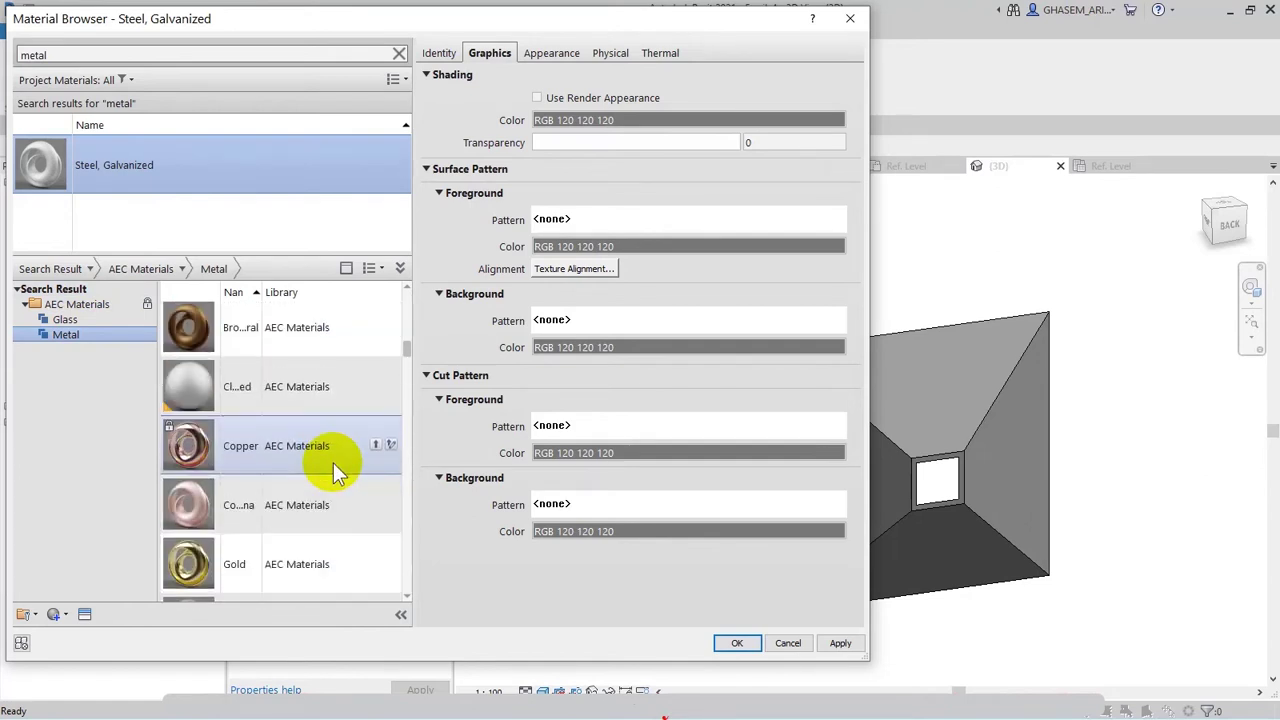
pyautogui.click(380, 503)
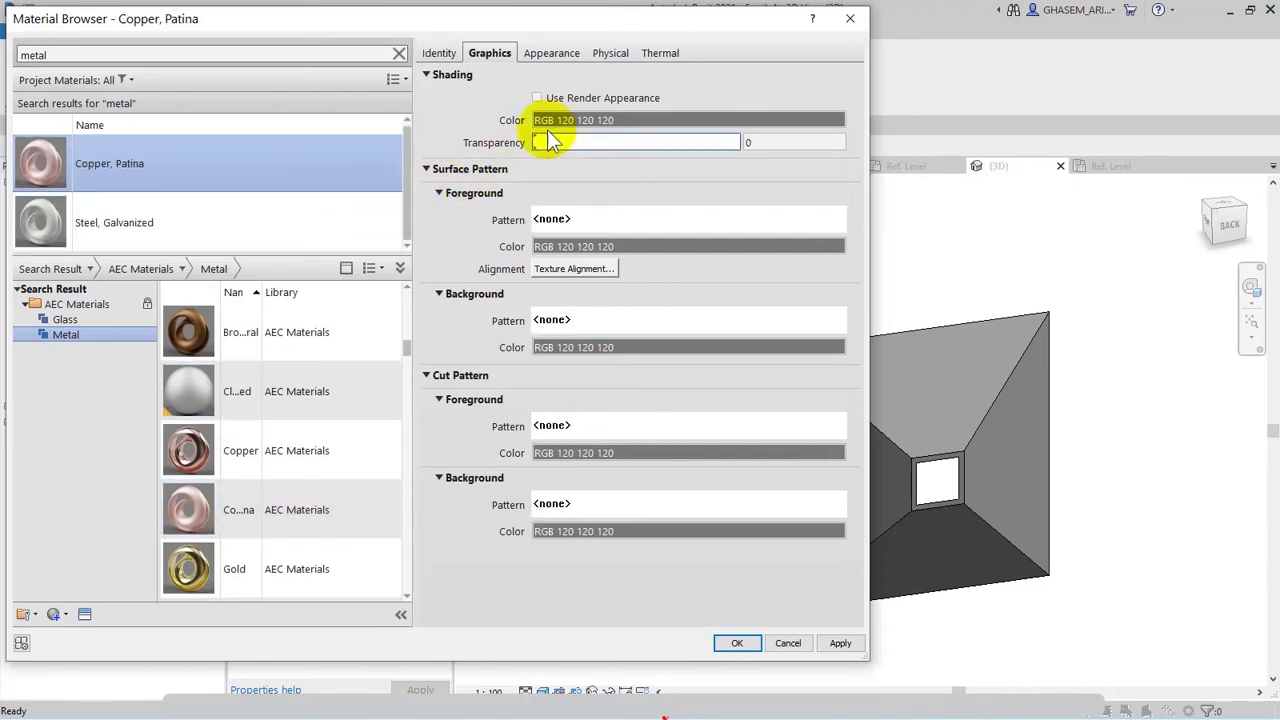
pyautogui.click(566, 90)
pyautogui.click(838, 645)
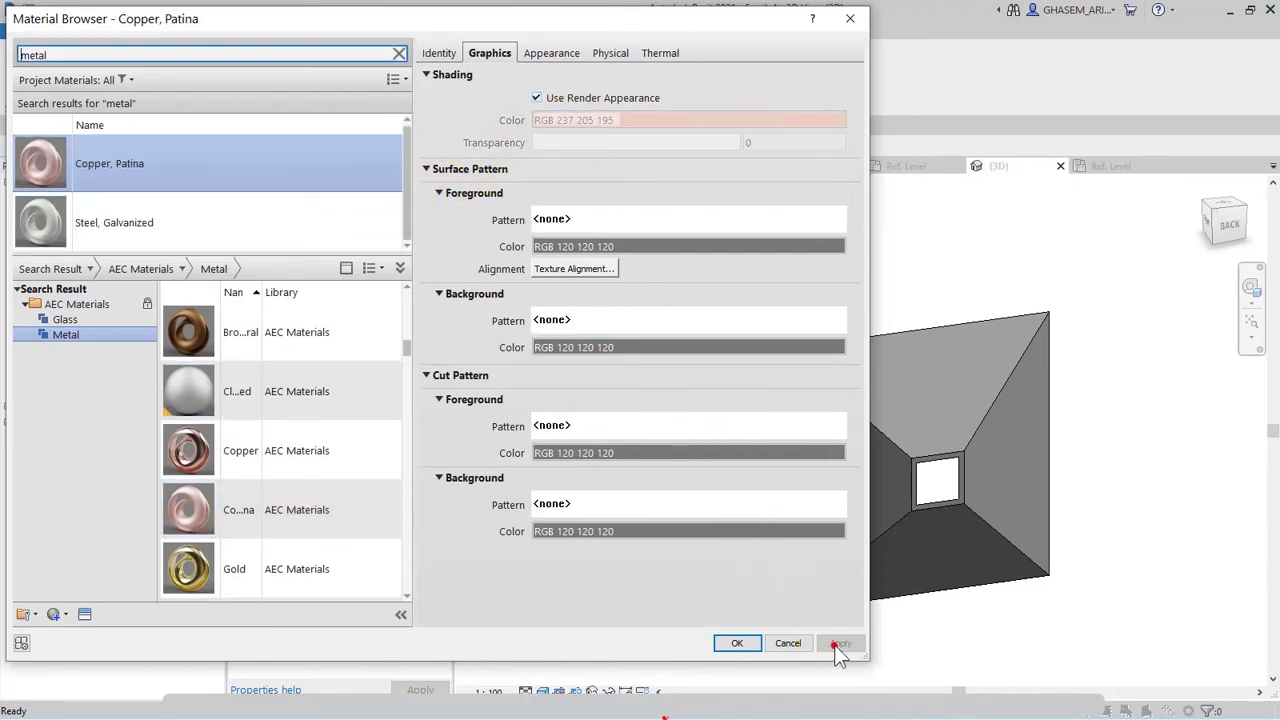
pyautogui.click(735, 645)
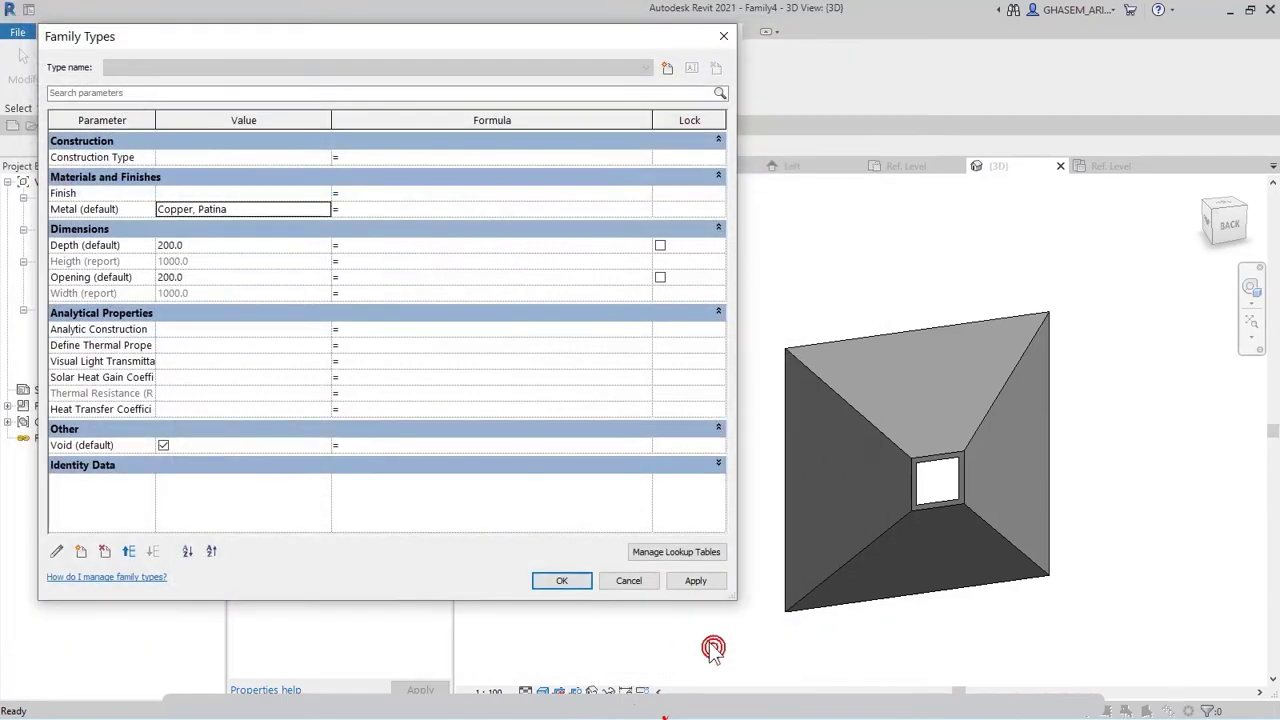
pyautogui.click(689, 582)
pyautogui.click(562, 581)
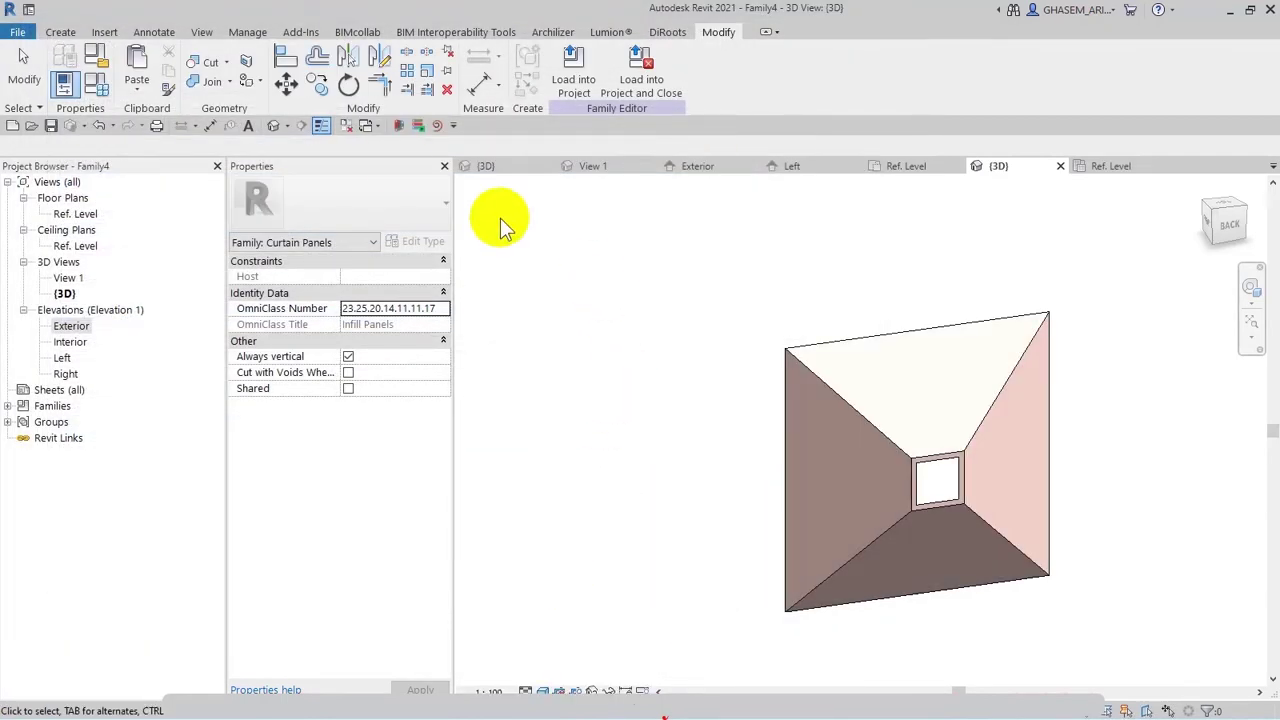
# Close the inactive views and start saving the family in the Families folder.
pyautogui.click(347, 125)
pyautogui.click(50, 125)
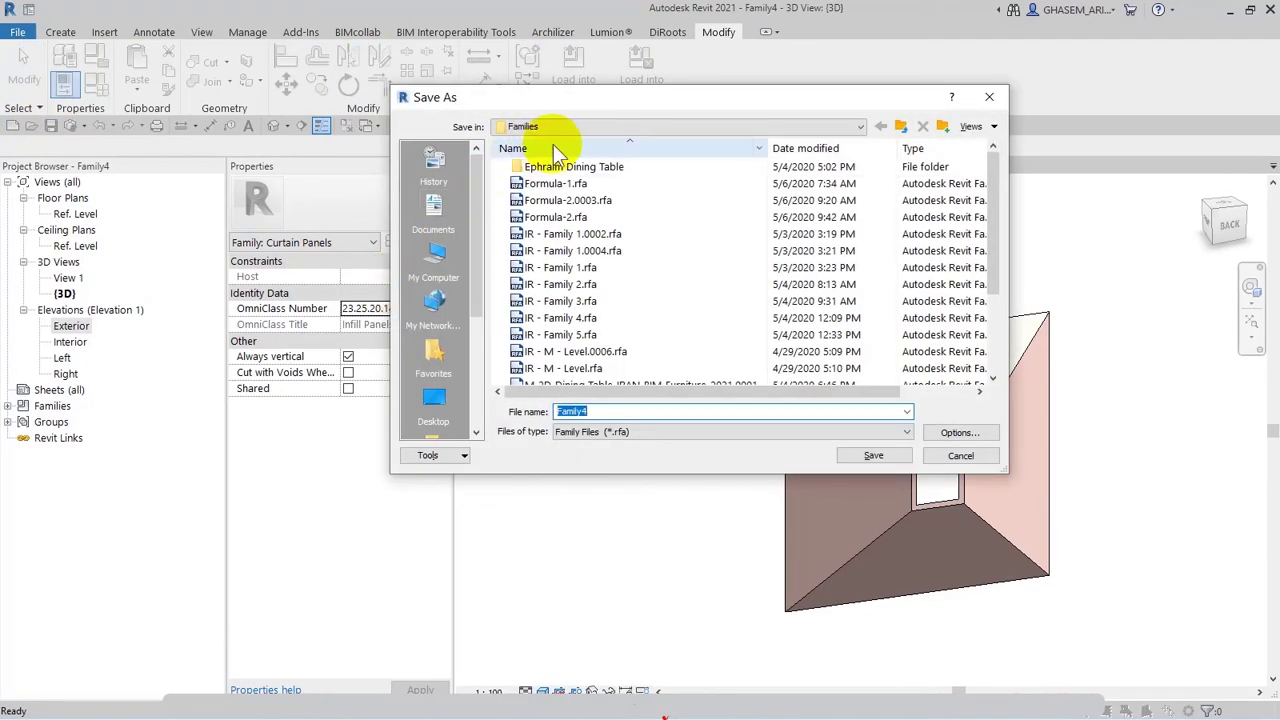
pyautogui.scroll(-3, 590, 395)
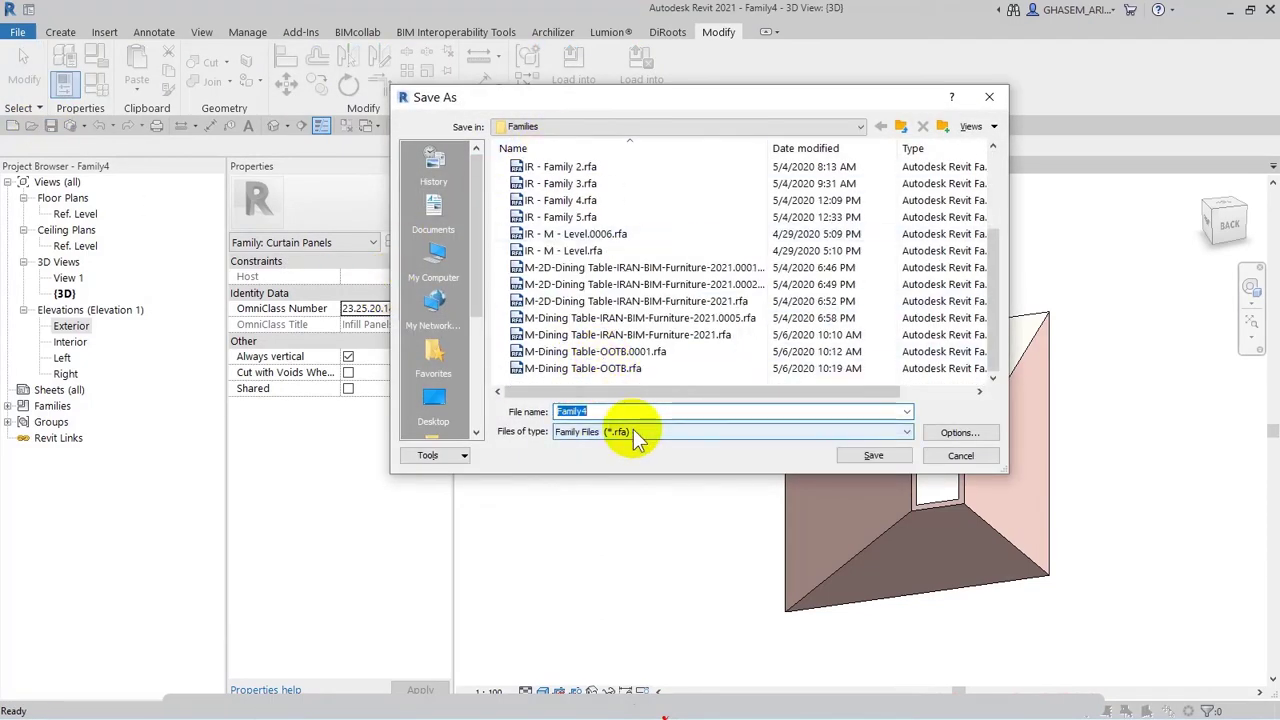
pyautogui.write('I -')
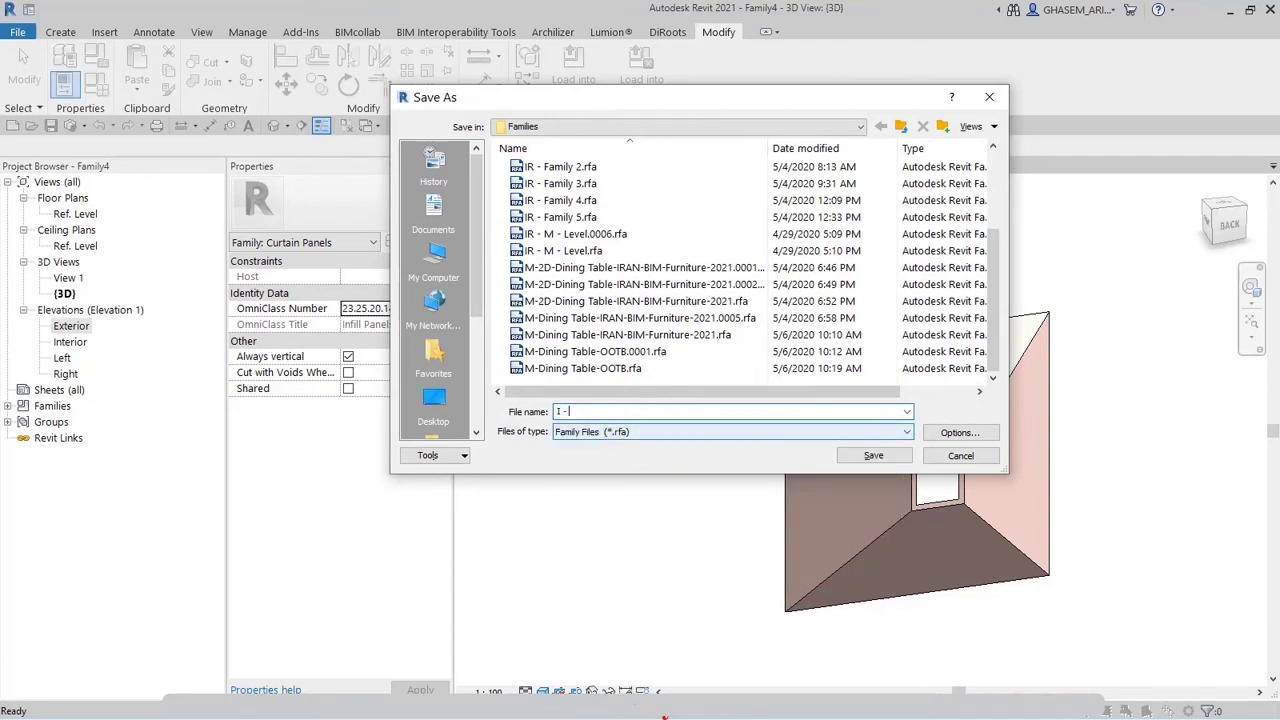
pyautogui.press('BackSpace')
pyautogui.press('BackSpace')
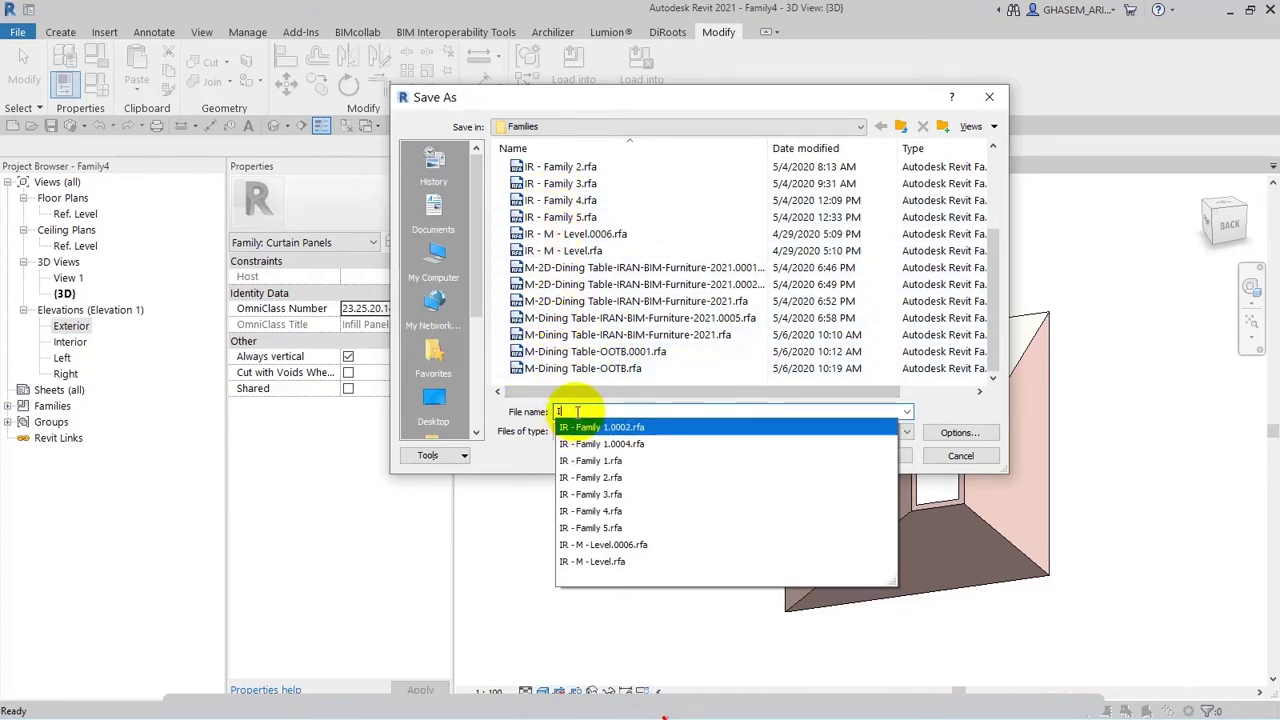
pyautogui.write('R - Family 1.0002.rfa')
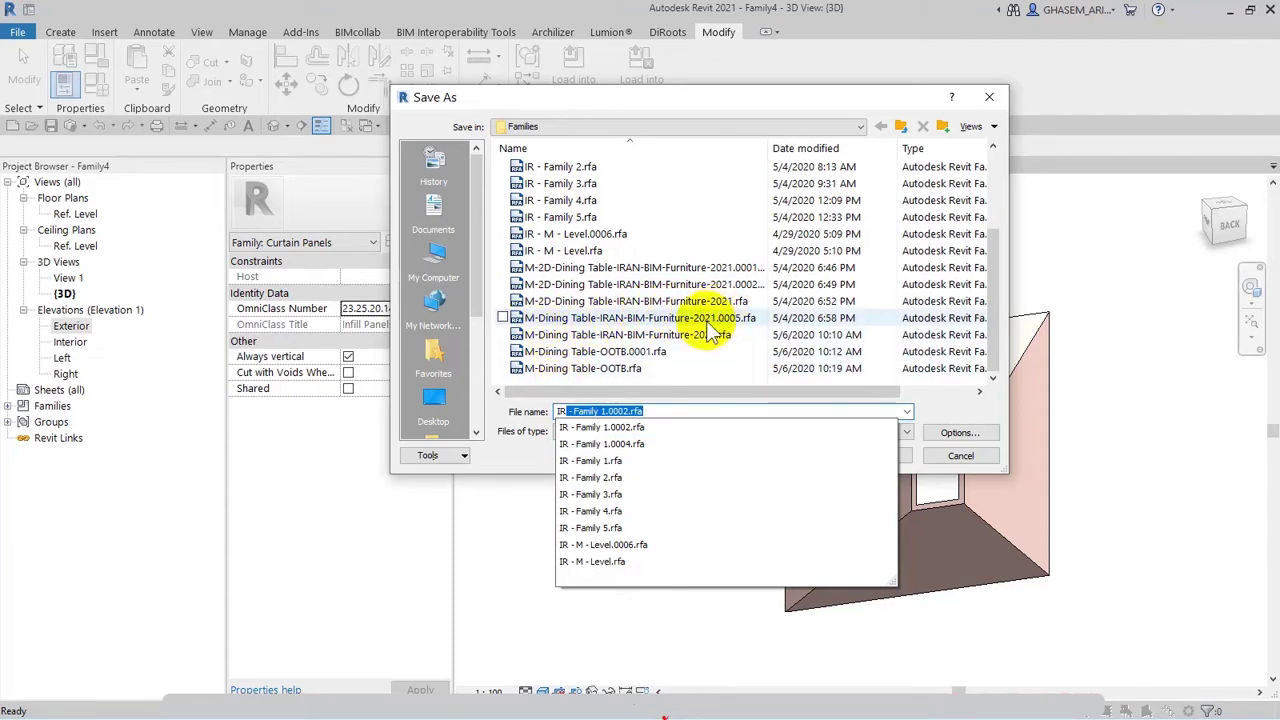
# Base the file name on M-Dining Table-IRAN-BIM-Furniture-2021.rfa, replacing "Dining Table" with "Recangular Curtail Panel".
pyautogui.click(590, 335)
pyautogui.click(588, 415)
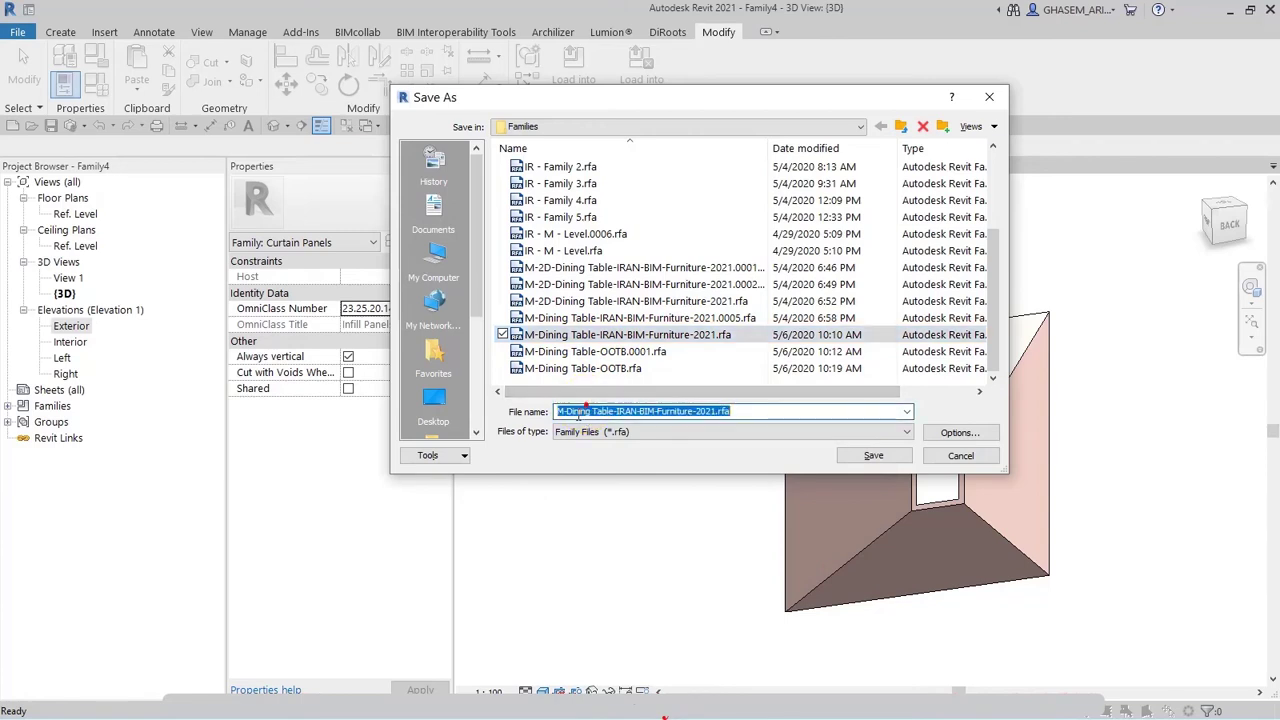
pyautogui.click(561, 378)
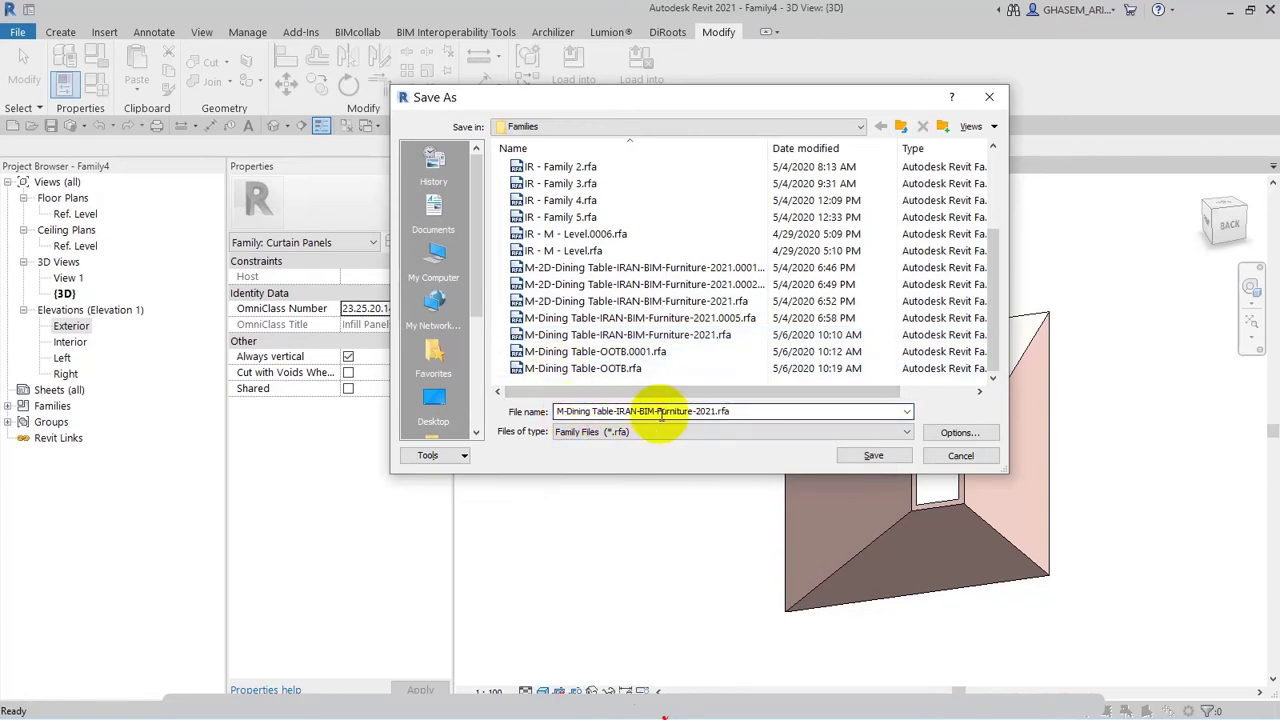
pyautogui.click(570, 413)
pyautogui.moveTo(568, 414); pyautogui.dragTo(594, 413)
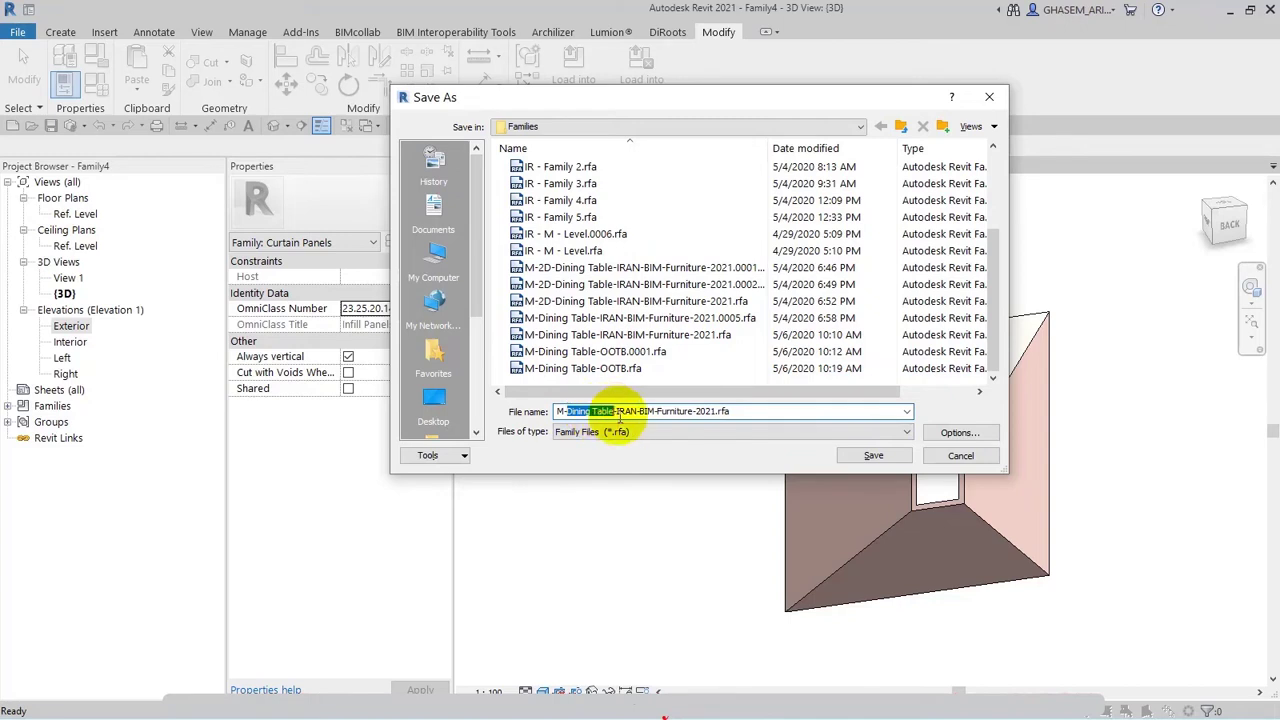
pyautogui.write('Recan')
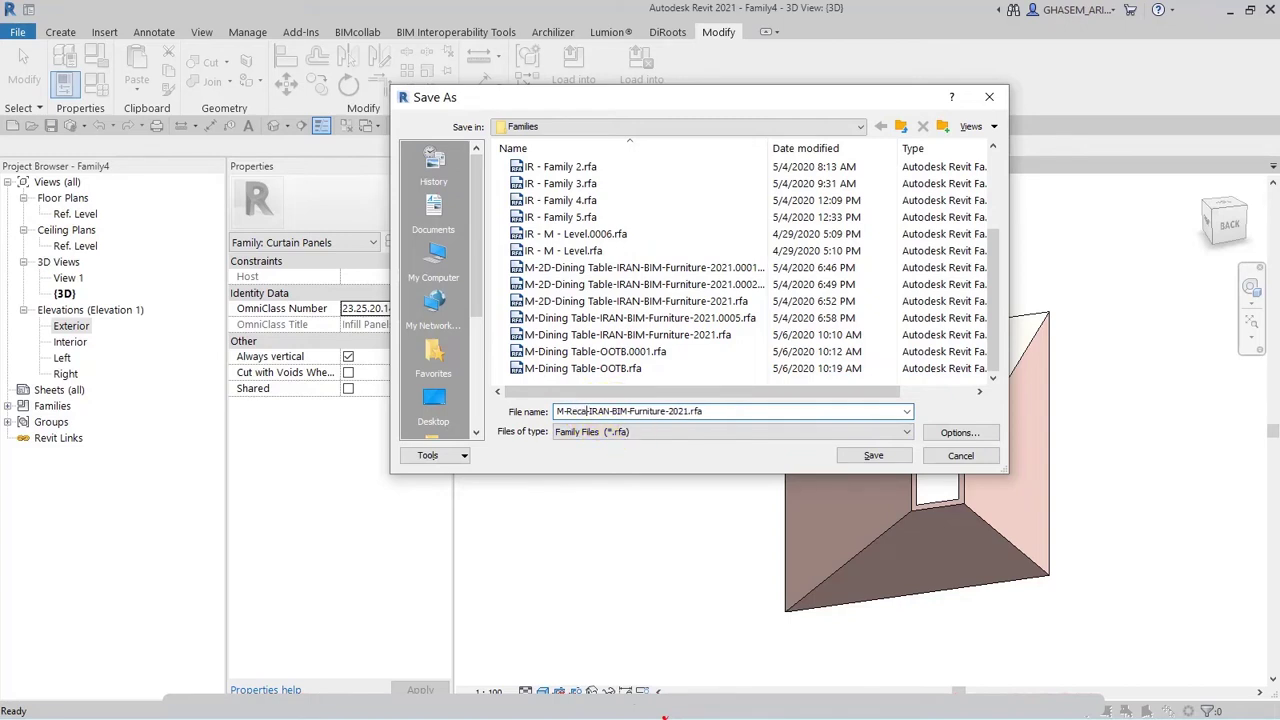
pyautogui.write('gular Curtail Pan')
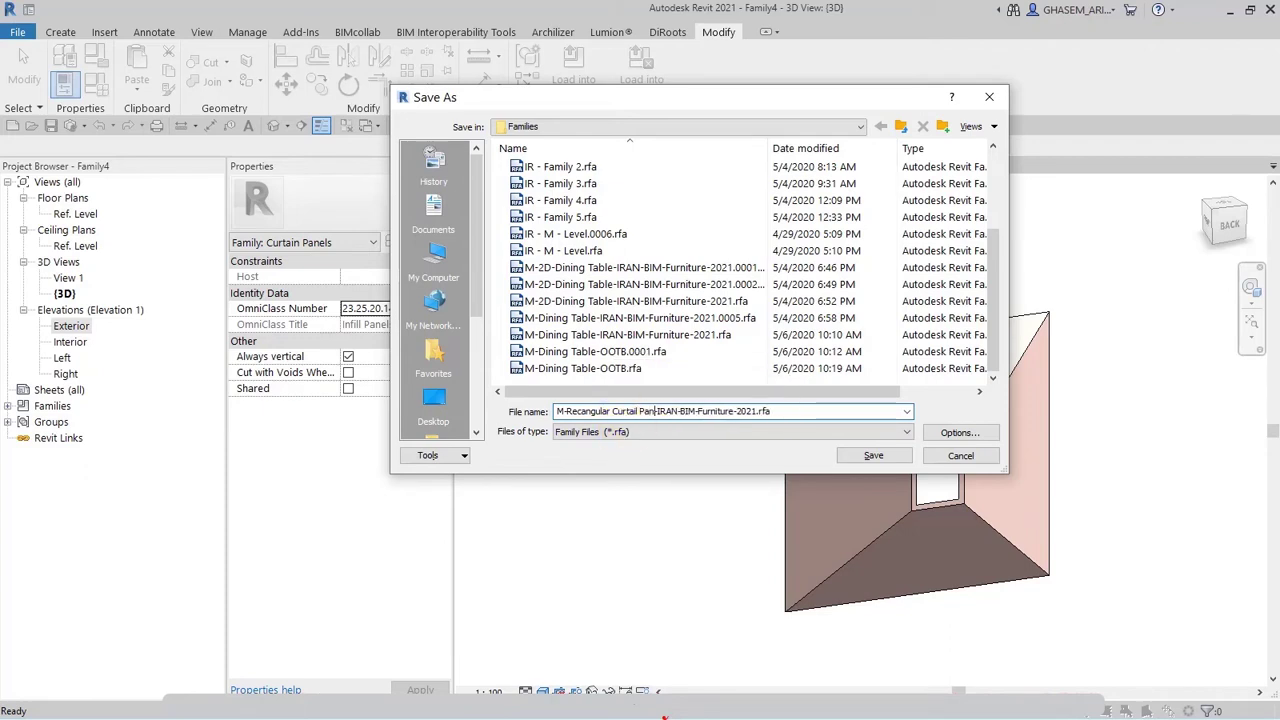
pyautogui.write('el')
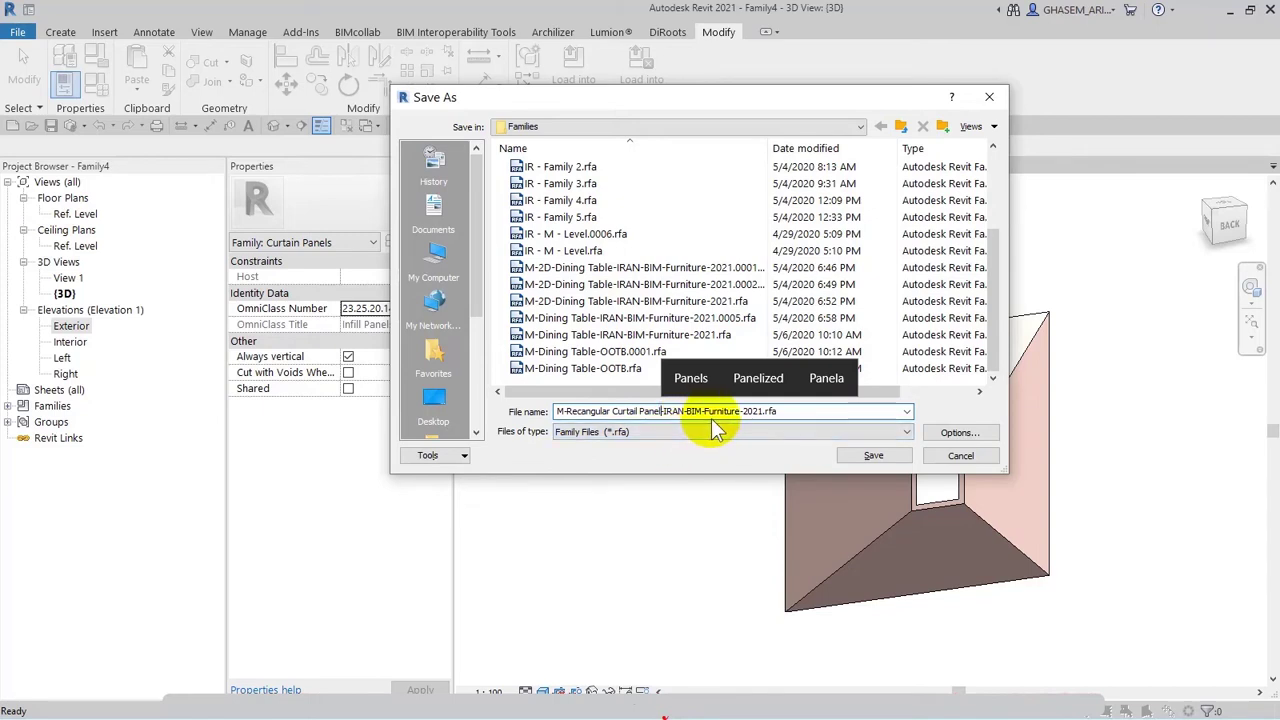
# Replace "Furniture" with "Curtain Panel" in the file name, append "-Void" after 2021, check the save options and save the family.
pyautogui.moveTo(705, 411); pyautogui.dragTo(735, 411)
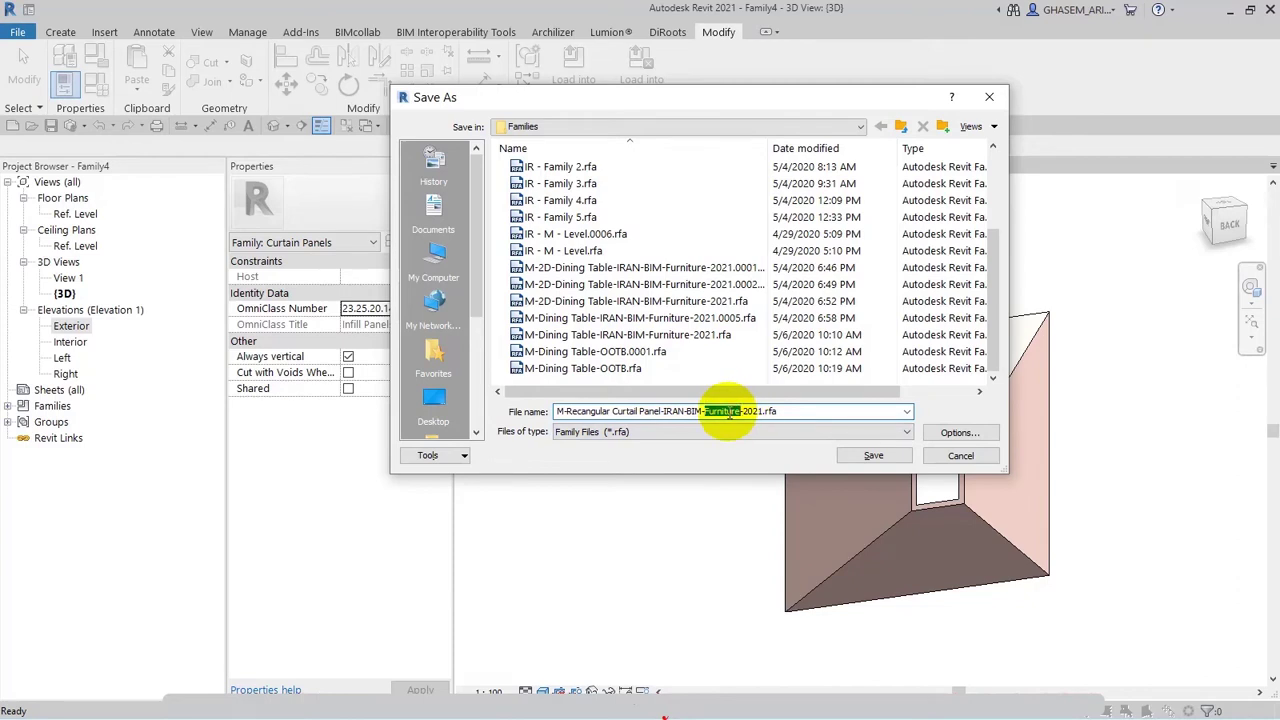
pyautogui.write('Curtain Panel')
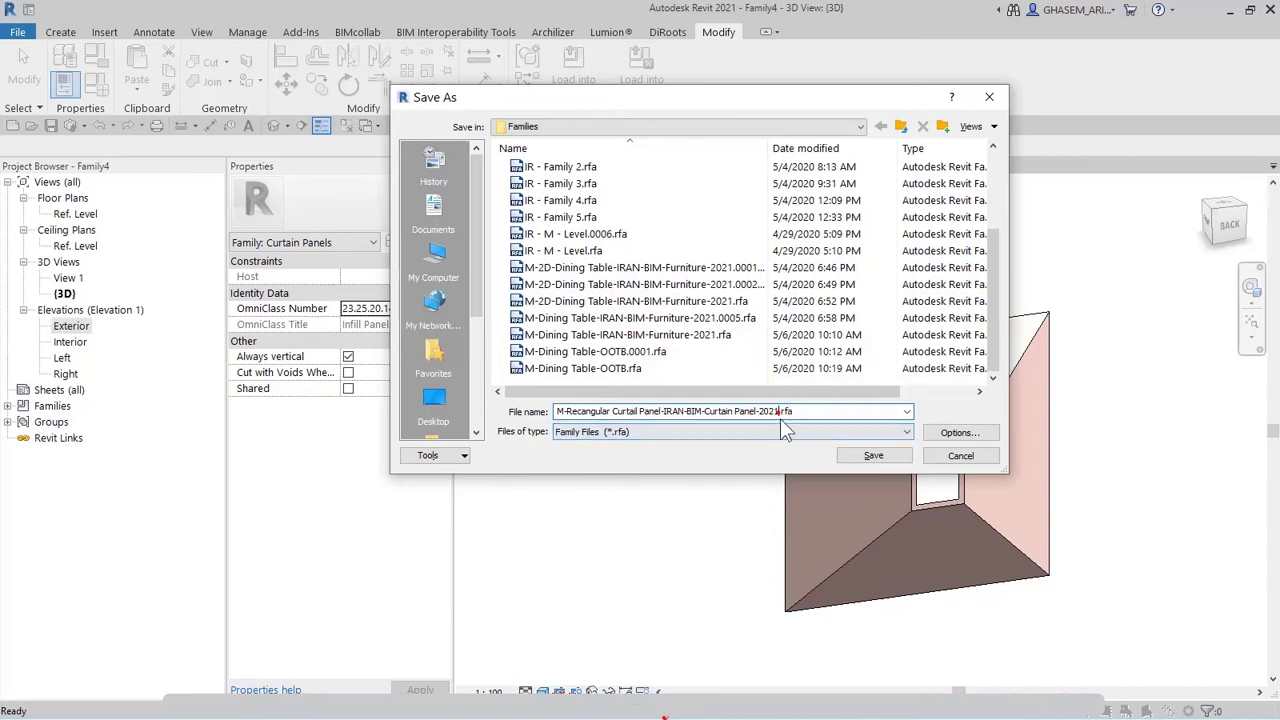
pyautogui.write('-')
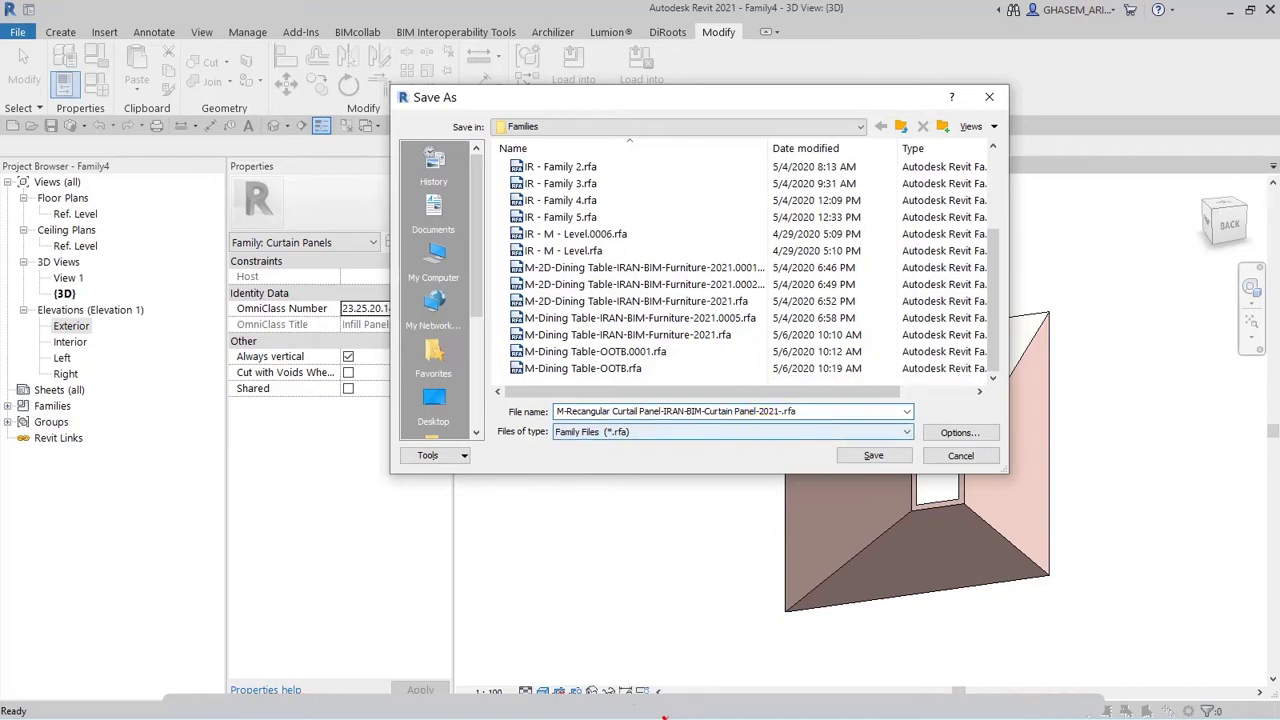
pyautogui.write('Vo')
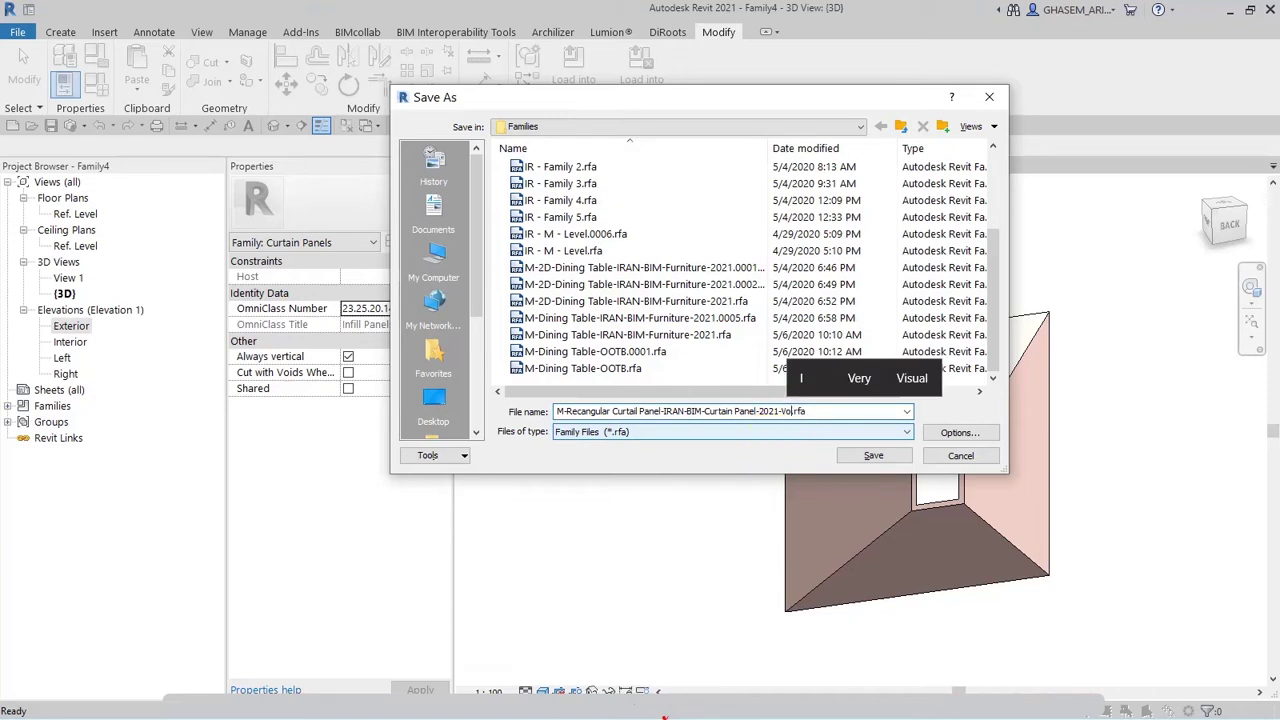
pyautogui.write('id')
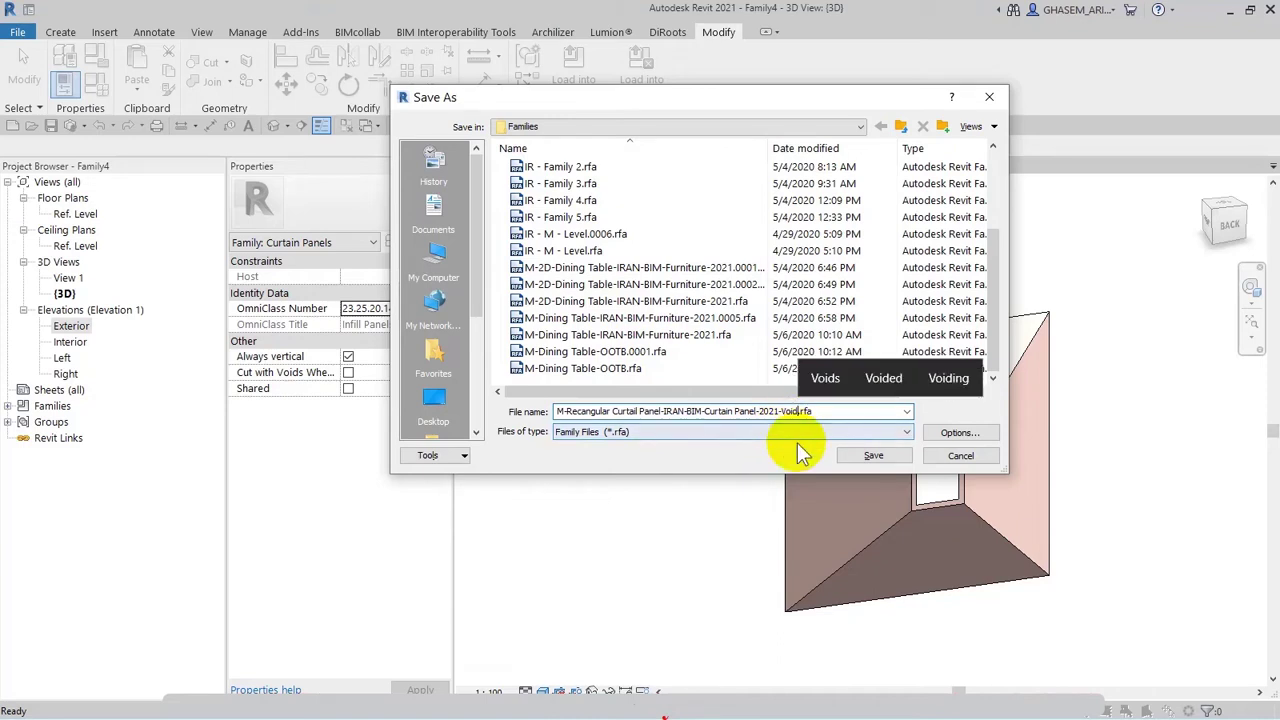
pyautogui.click(961, 434)
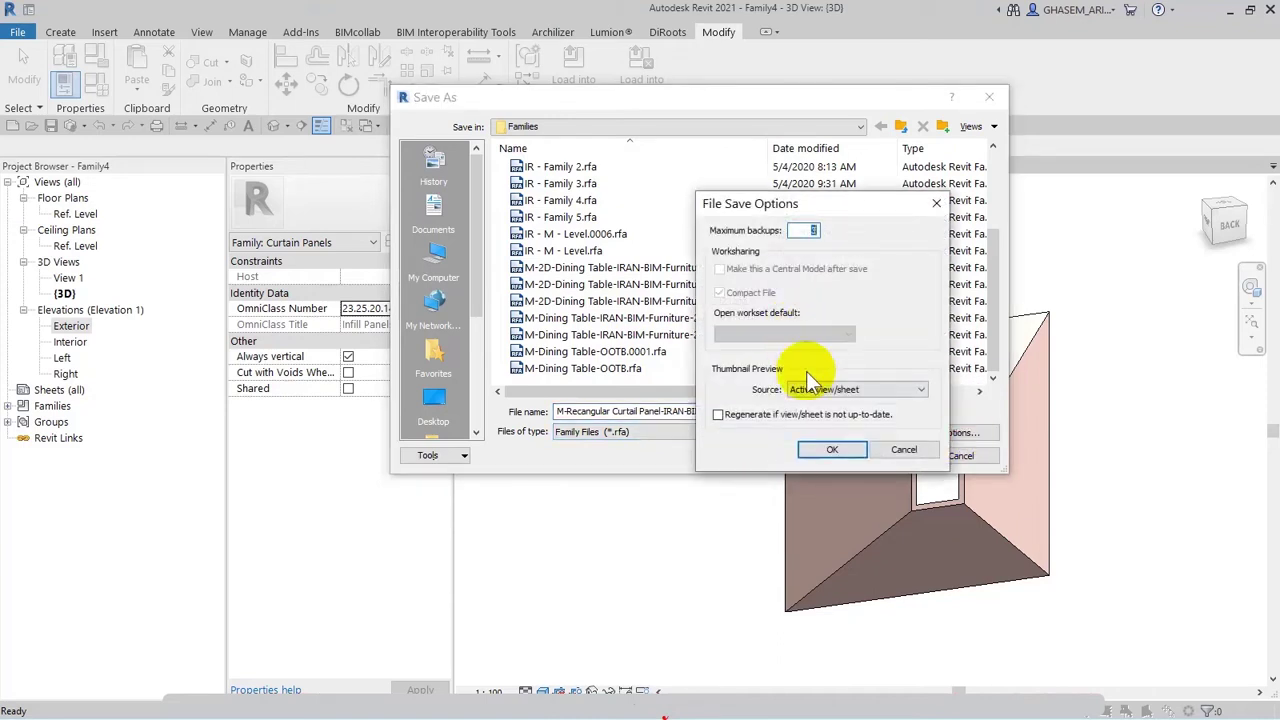
pyautogui.click(822, 445)
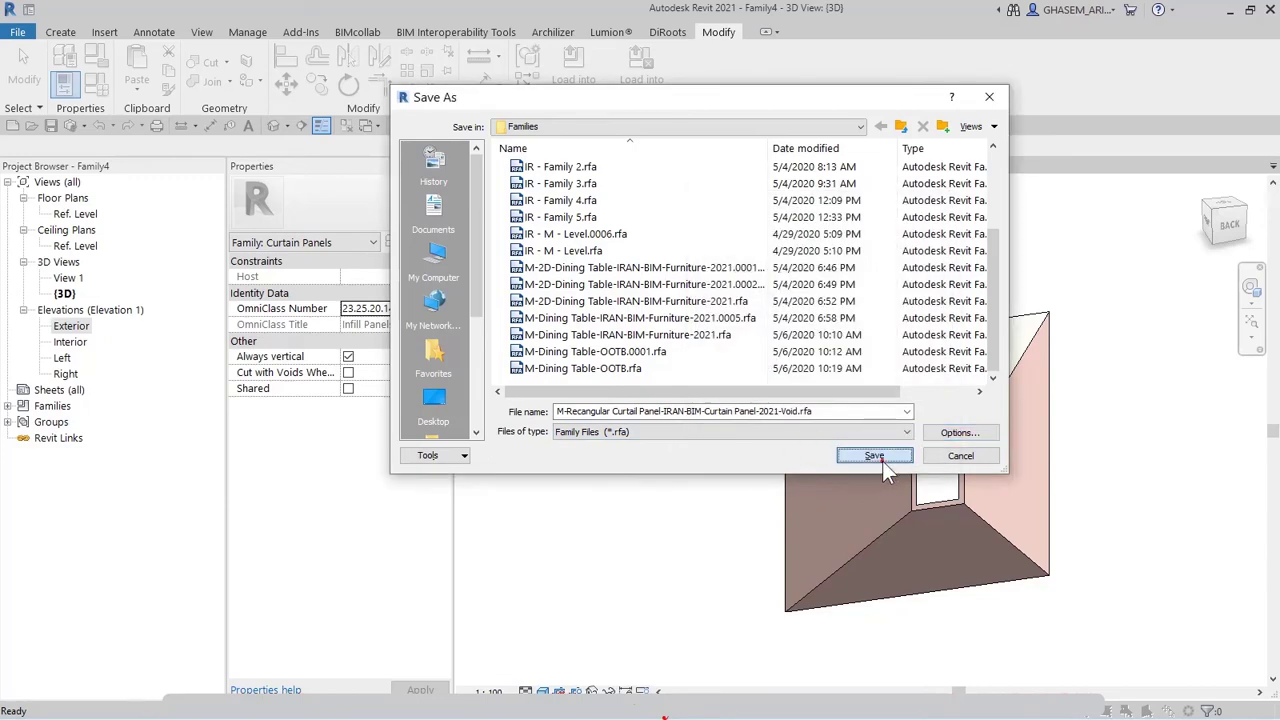
pyautogui.click(882, 457)
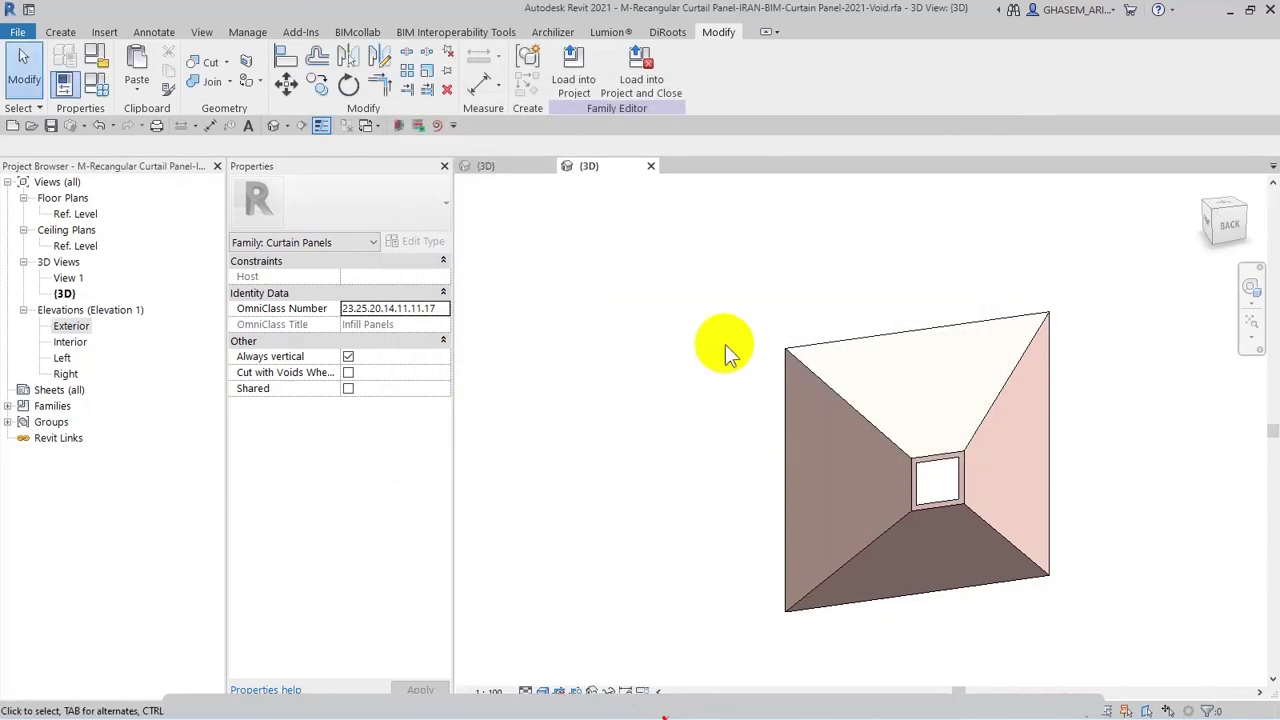
# Load the family into Project7 and assign it as the Curtain Panel of the curtain wall type CW.
pyautogui.click(574, 80)
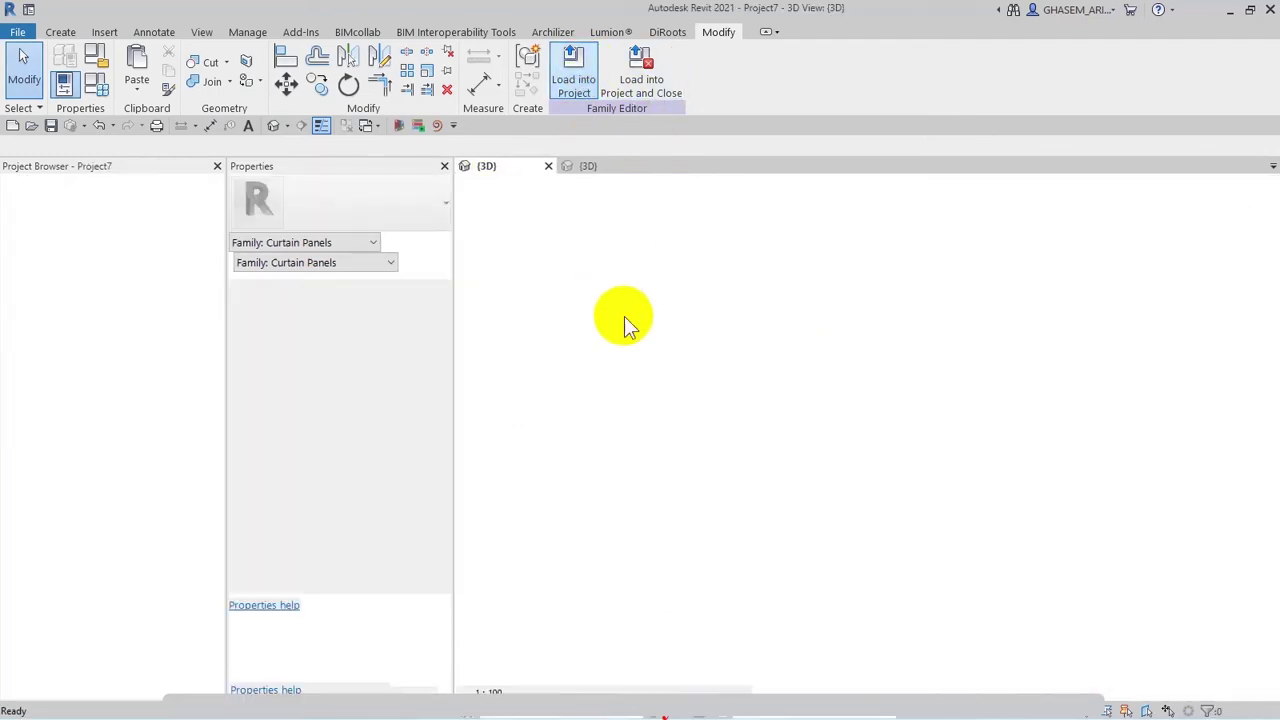
pyautogui.click(740, 430)
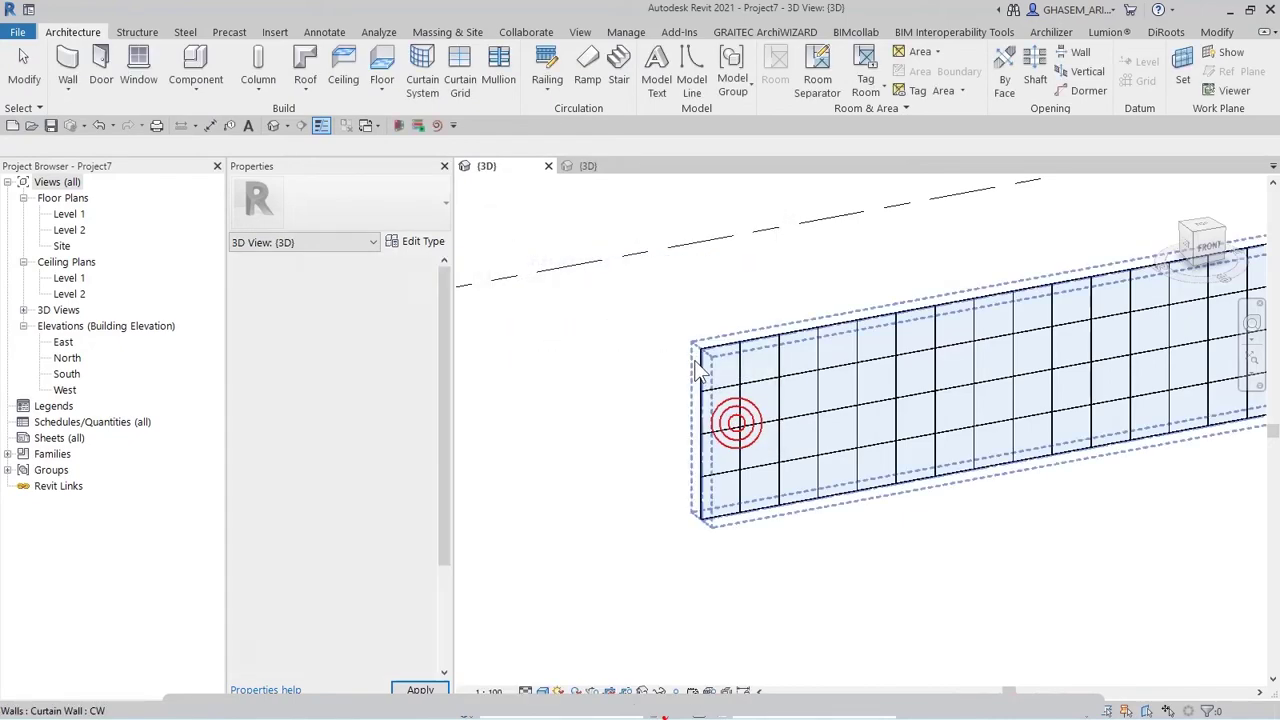
pyautogui.click(700, 372)
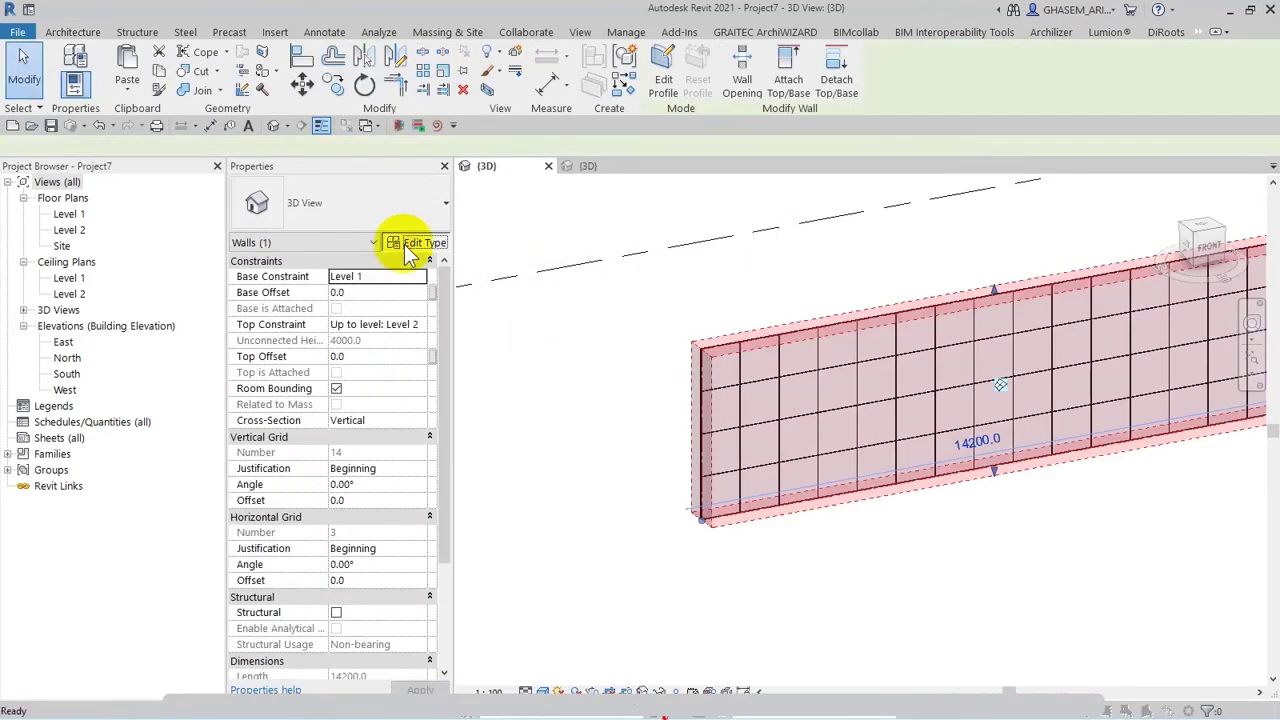
pyautogui.click(404, 244)
pyautogui.click(716, 251)
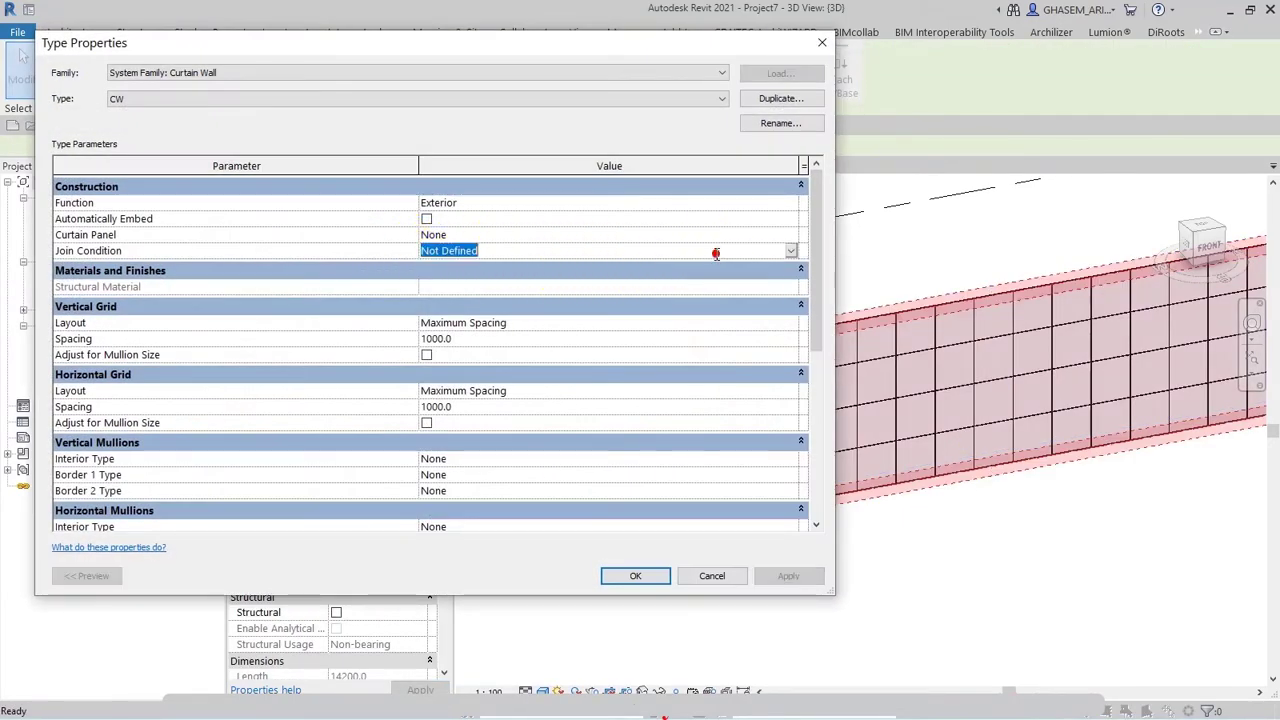
pyautogui.click(791, 234)
pyautogui.click(791, 234)
pyautogui.scroll(-5, 612, 314)
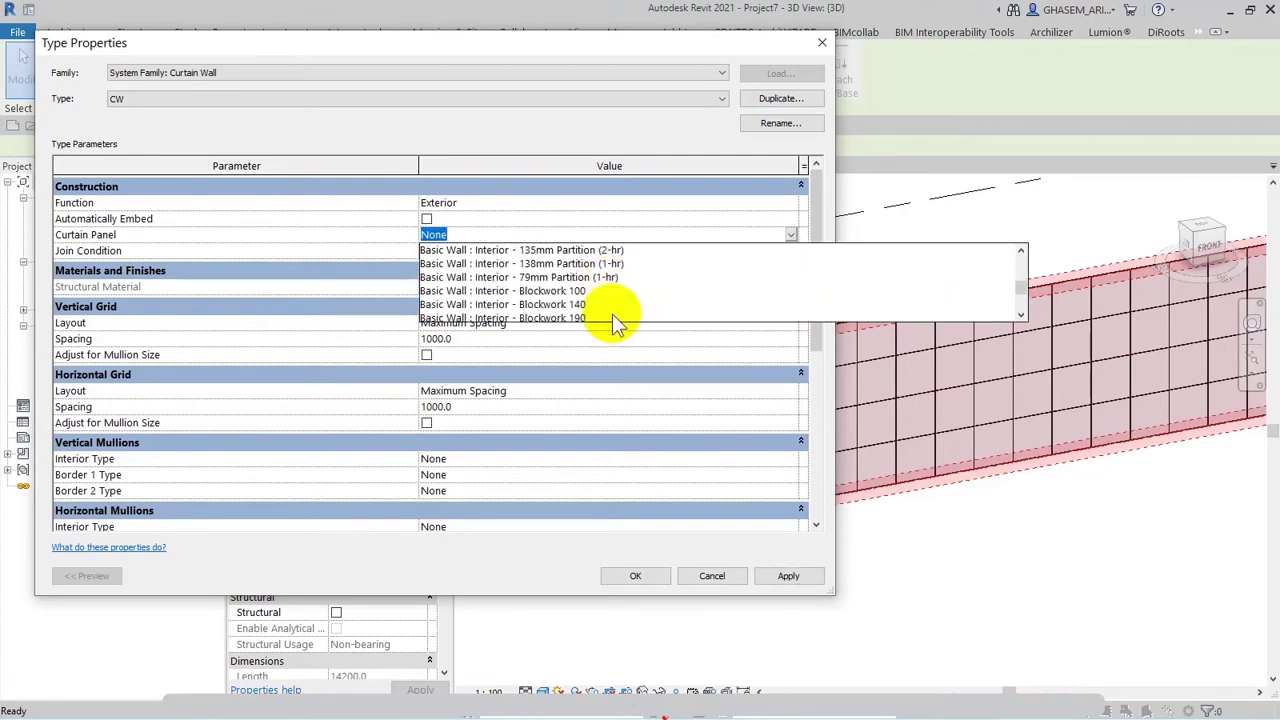
pyautogui.click(770, 273)
pyautogui.click(760, 582)
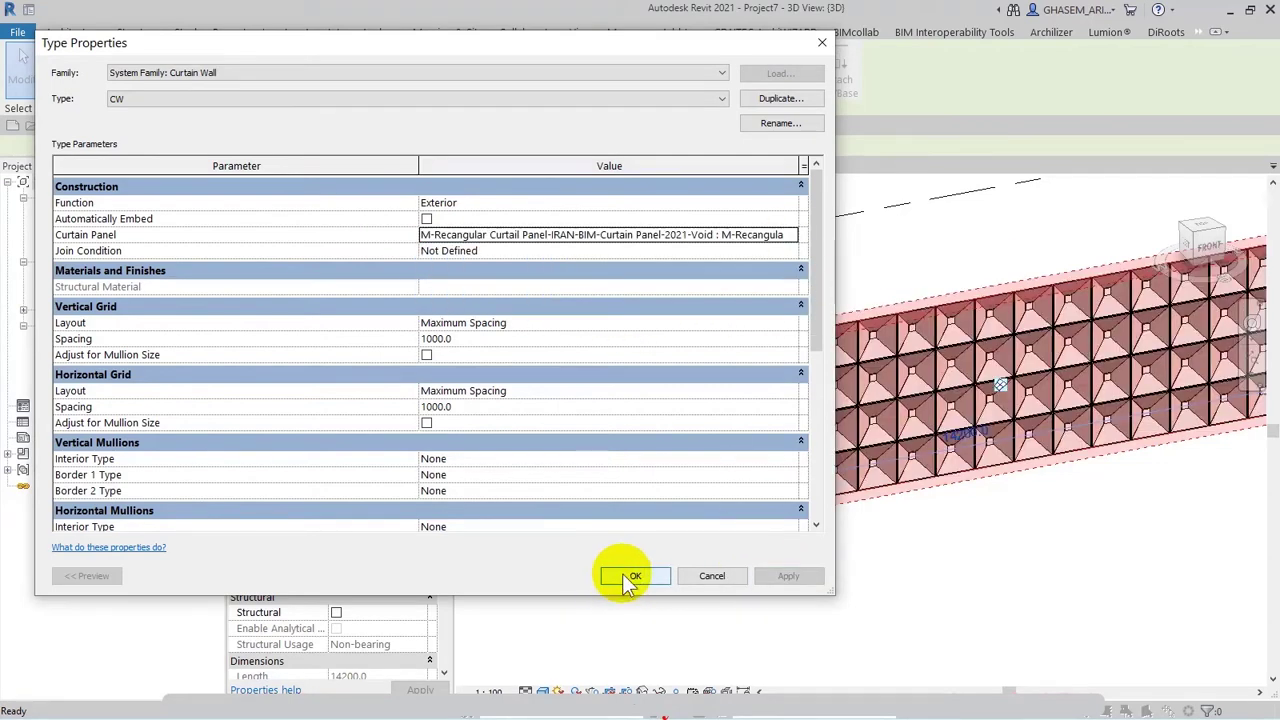
pyautogui.click(630, 576)
# Set the 3D view's detail level to Fine and turn on shadows to inspect the panelled wall from behind.
pyautogui.click(766, 566)
pyautogui.keyDown('shift'); pyautogui.moveTo(766, 566); pyautogui.dragTo(846, 629, button='middle'); pyautogui.keyUp('shift')
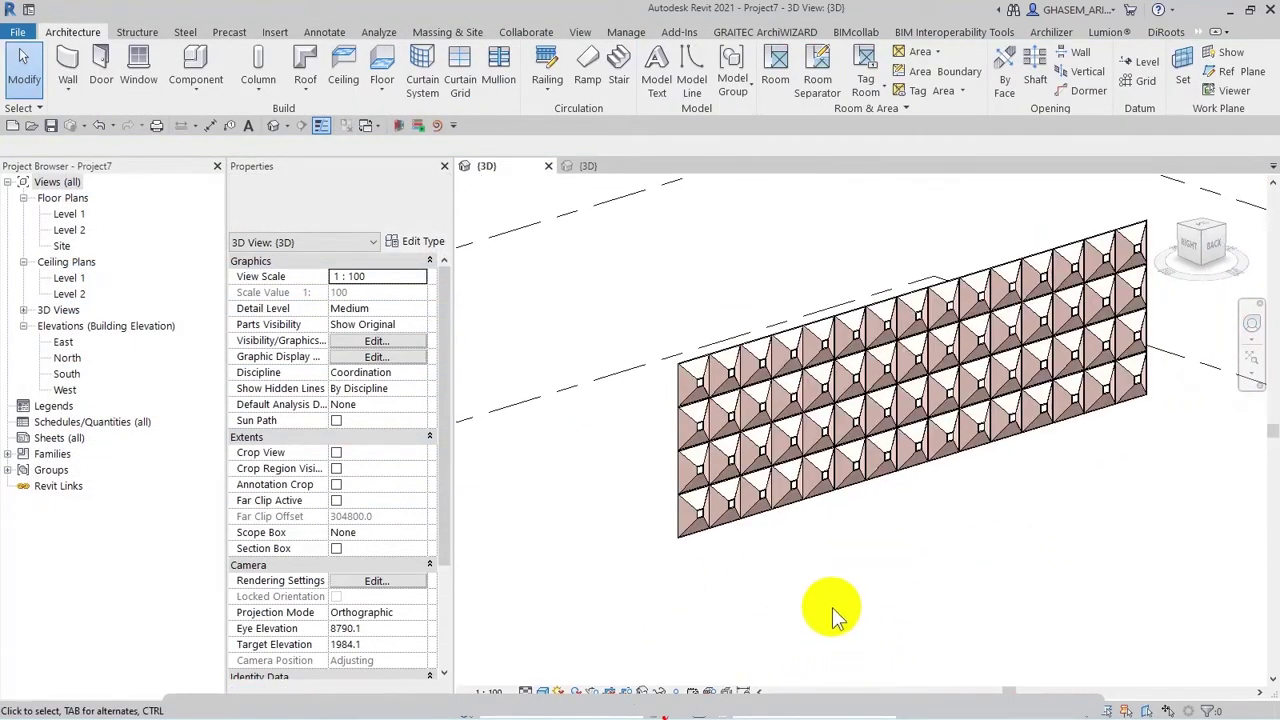
pyautogui.click(527, 691)
pyautogui.click(540, 676)
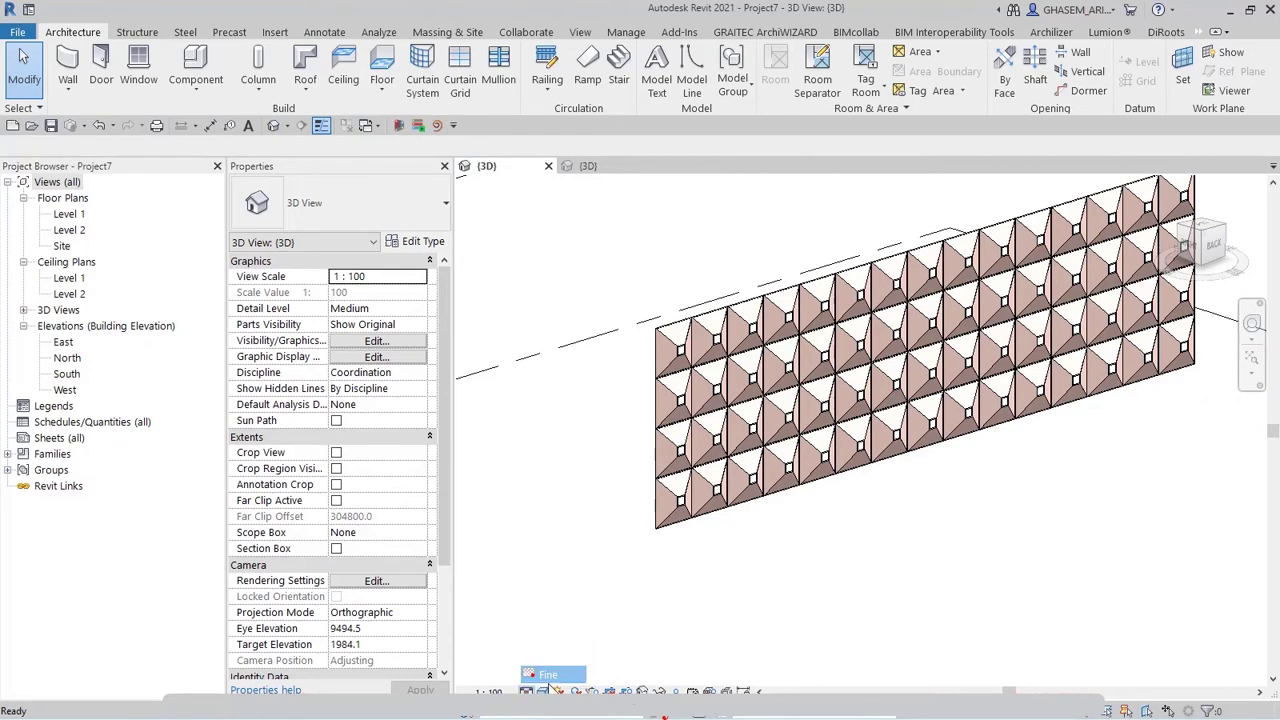
pyautogui.keyDown('shift'); pyautogui.moveTo(540, 676); pyautogui.dragTo(660, 540, button='middle'); pyautogui.keyUp('shift')
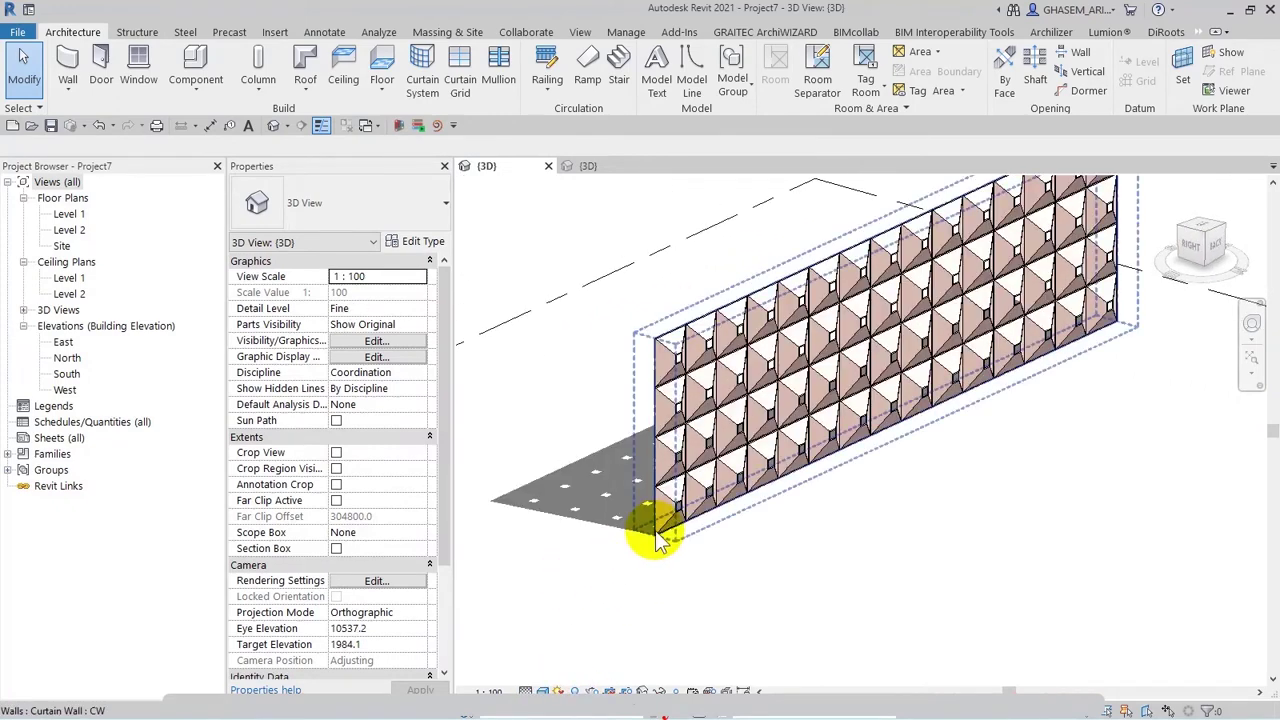
# Select all panels of the curtain wall starting from one panel and set their Depth to 150.
pyautogui.click(686, 410)
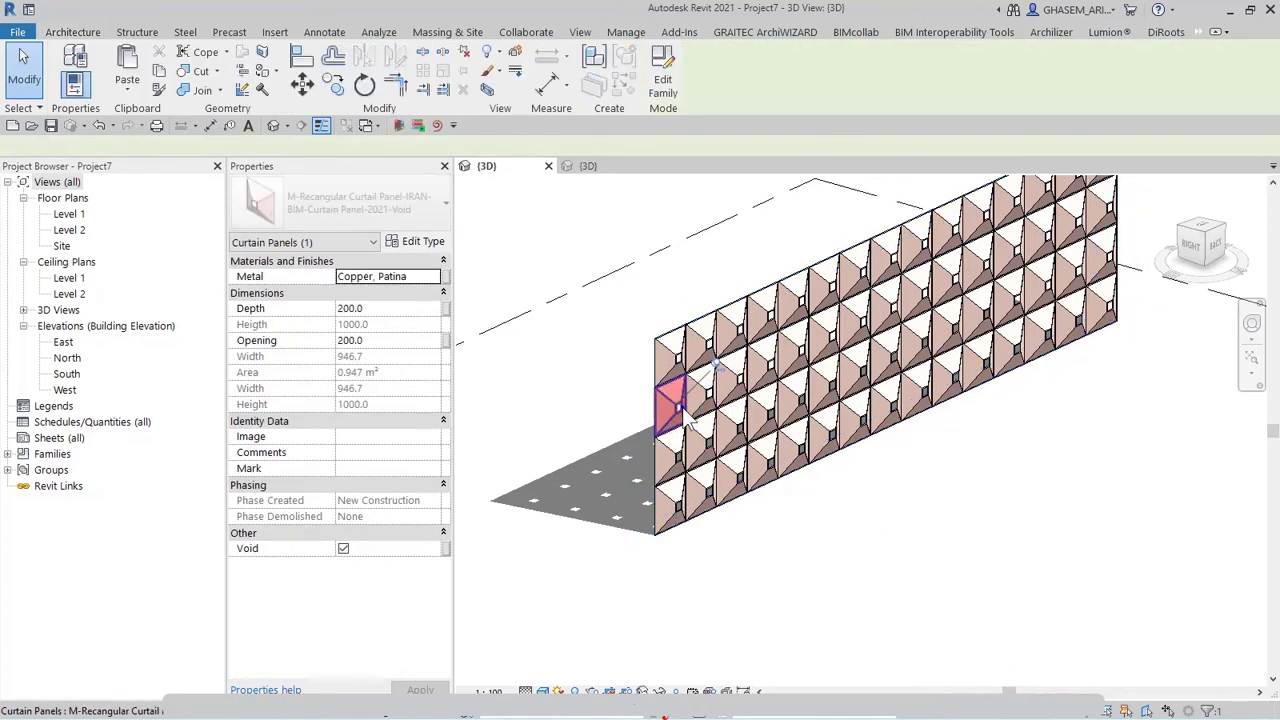
pyautogui.rightClick(686, 410)
pyautogui.moveTo(948, 405)
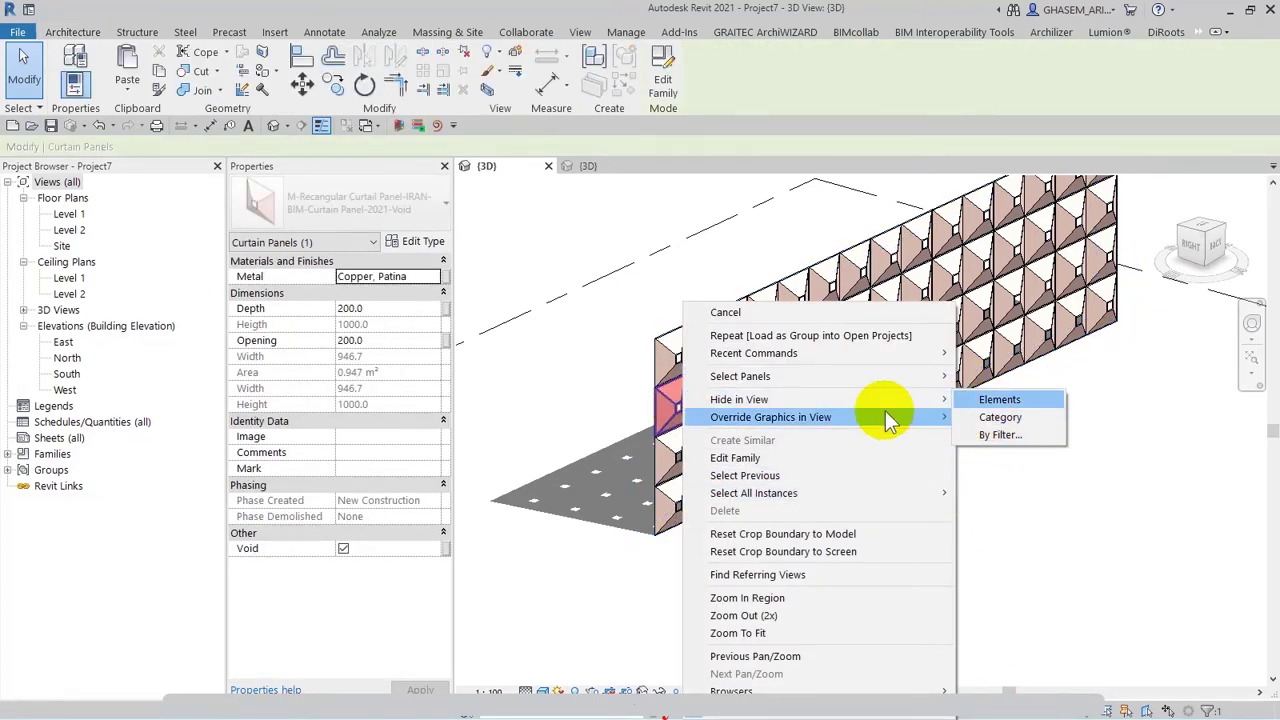
pyautogui.moveTo(873, 380)
pyautogui.click(985, 410)
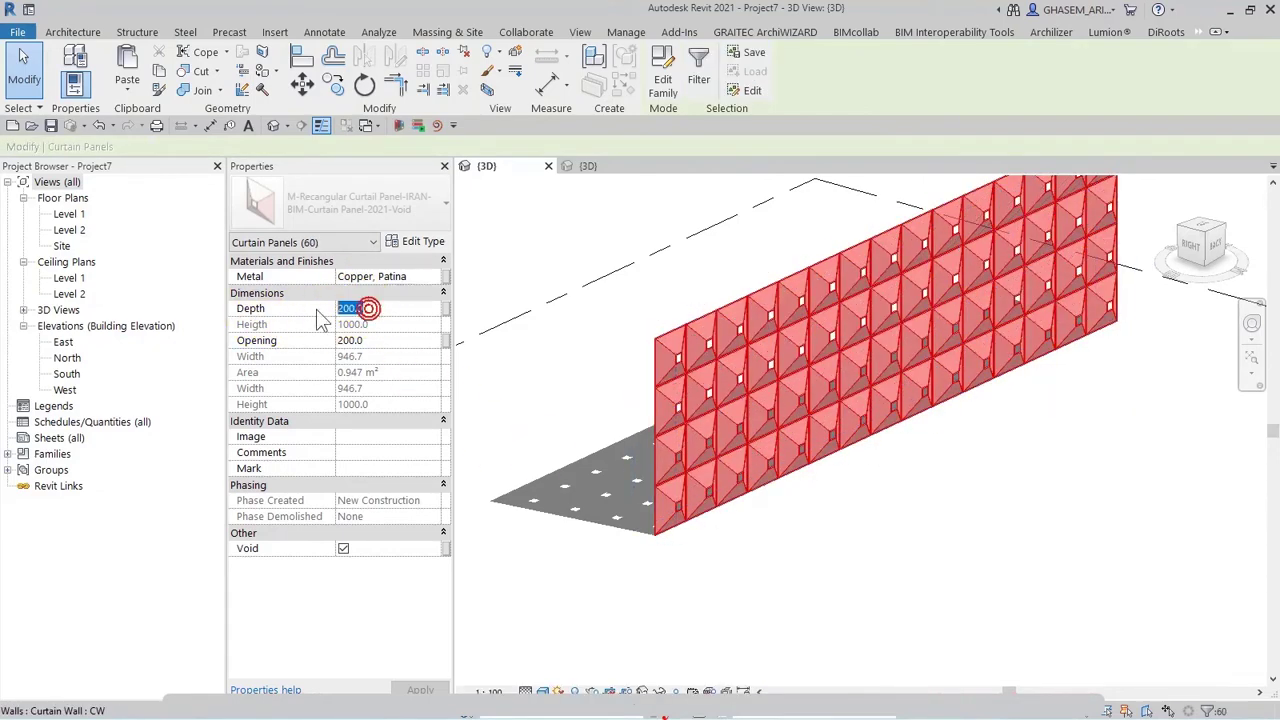
pyautogui.write('50')
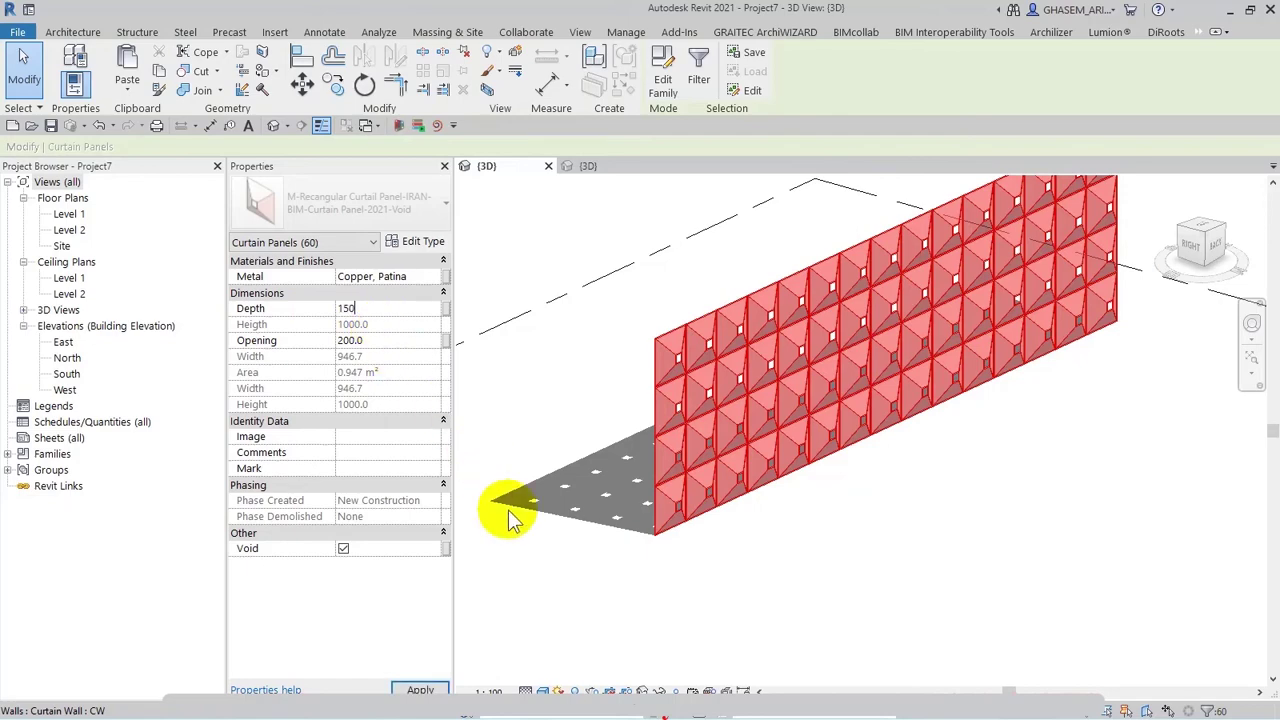
pyautogui.click(432, 684)
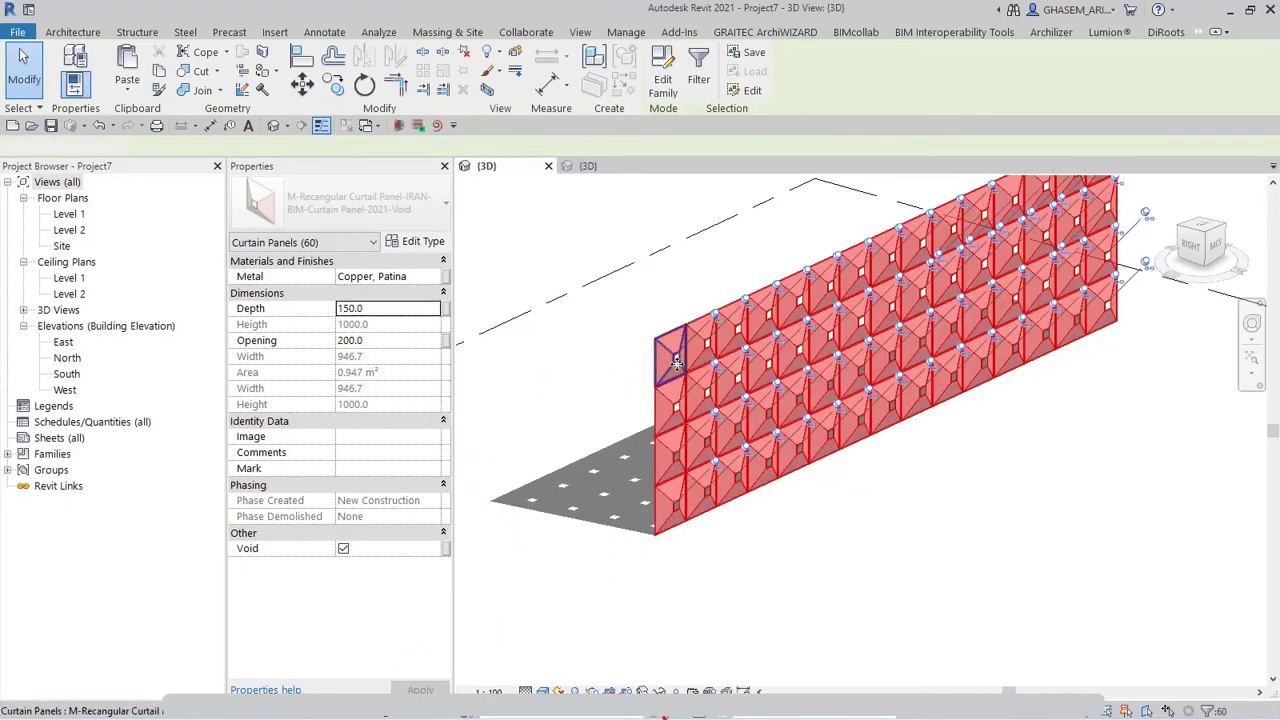
# Select four scattered panels on the curtain wall, set their Opening to 500 and clear the selection.
pyautogui.click(676, 362)
pyautogui.keyDown('ctrl'); pyautogui.click(737, 380); pyautogui.keyUp('ctrl')
pyautogui.keyDown('ctrl'); pyautogui.click(797, 440); pyautogui.keyUp('ctrl')
pyautogui.keyDown('ctrl'); pyautogui.click(893, 313); pyautogui.keyUp('ctrl')
pyautogui.click(388, 340)
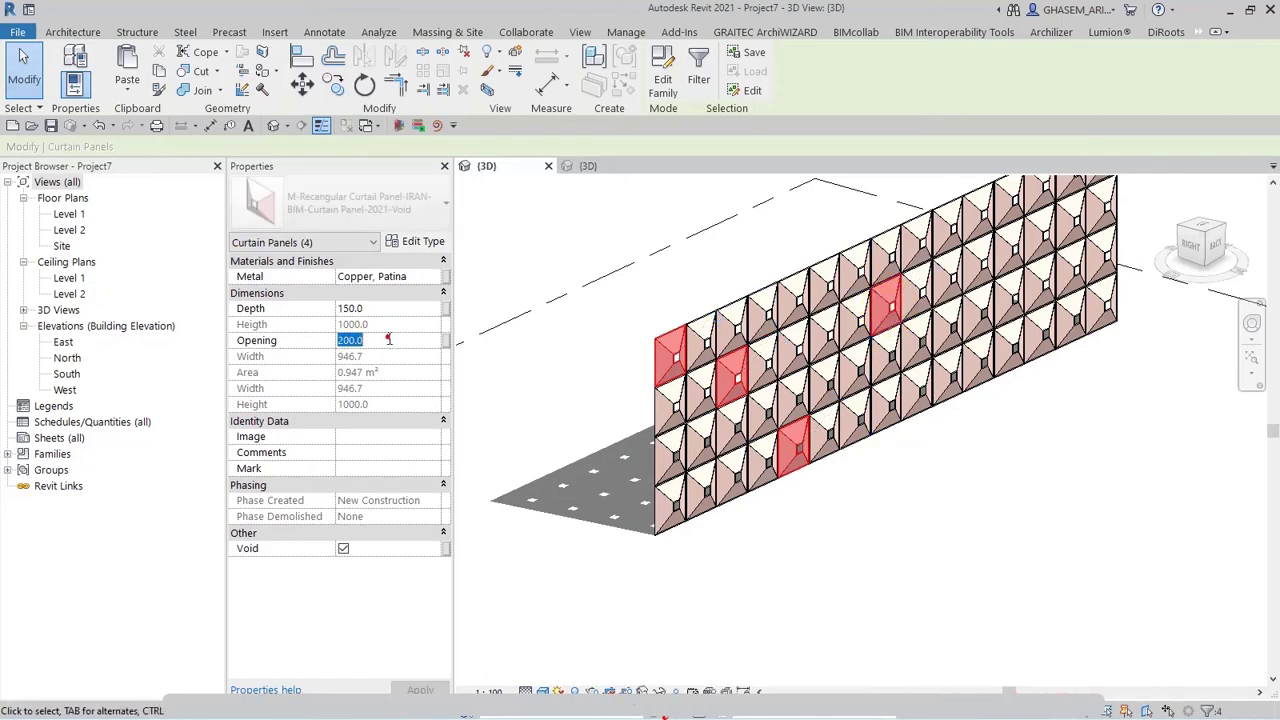
pyautogui.write('500')
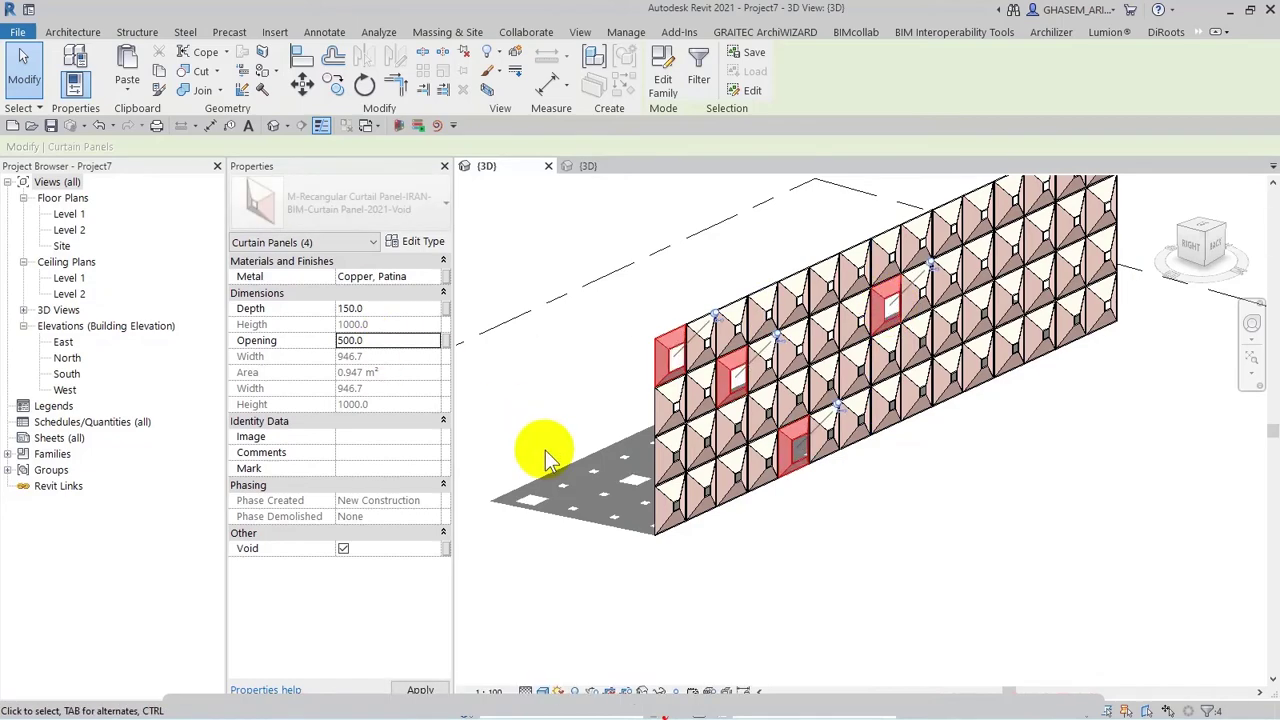
pyautogui.click(734, 585)
# Select several separate groups of panels across the curtain wall and filter the selection to Curtain Panels only.
pyautogui.keyDown('shift'); pyautogui.moveTo(866, 551); pyautogui.dragTo(754, 548, button='middle'); pyautogui.keyUp('shift')
pyautogui.moveTo(824, 534); pyautogui.dragTo(1140, 205)
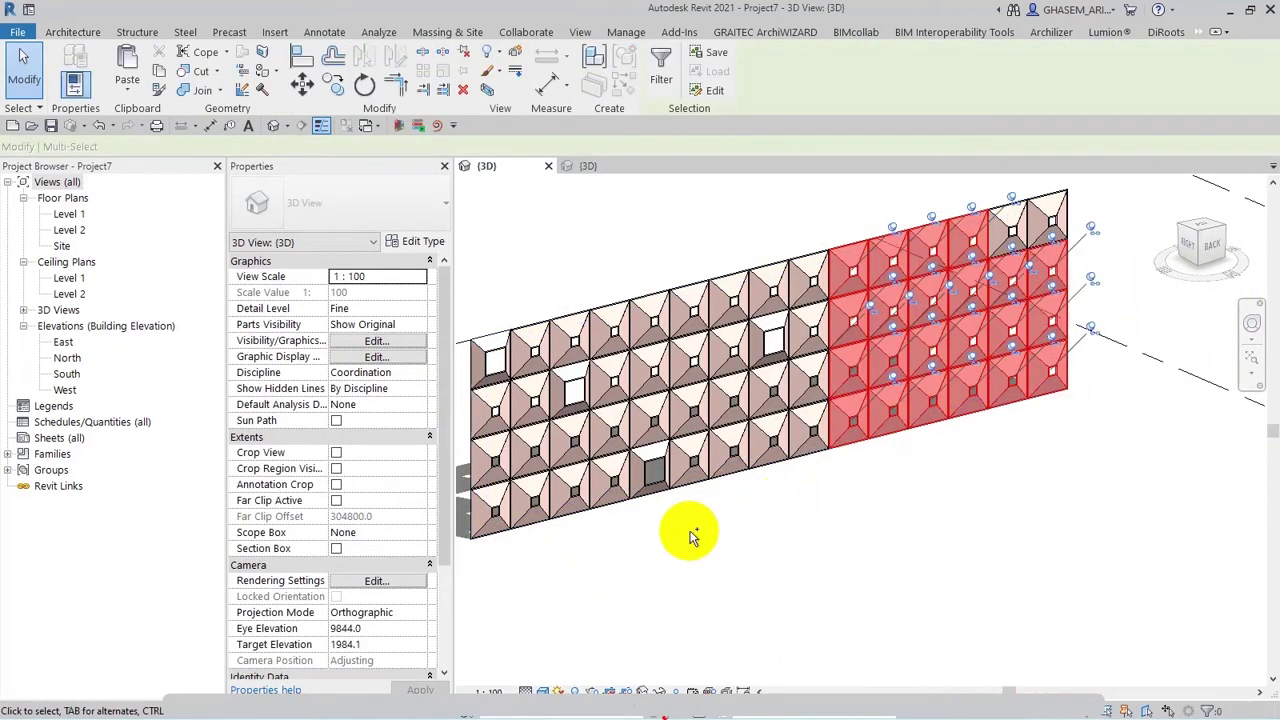
pyautogui.keyDown('ctrl'); pyautogui.moveTo(652, 538); pyautogui.dragTo(866, 514); pyautogui.keyUp('ctrl')
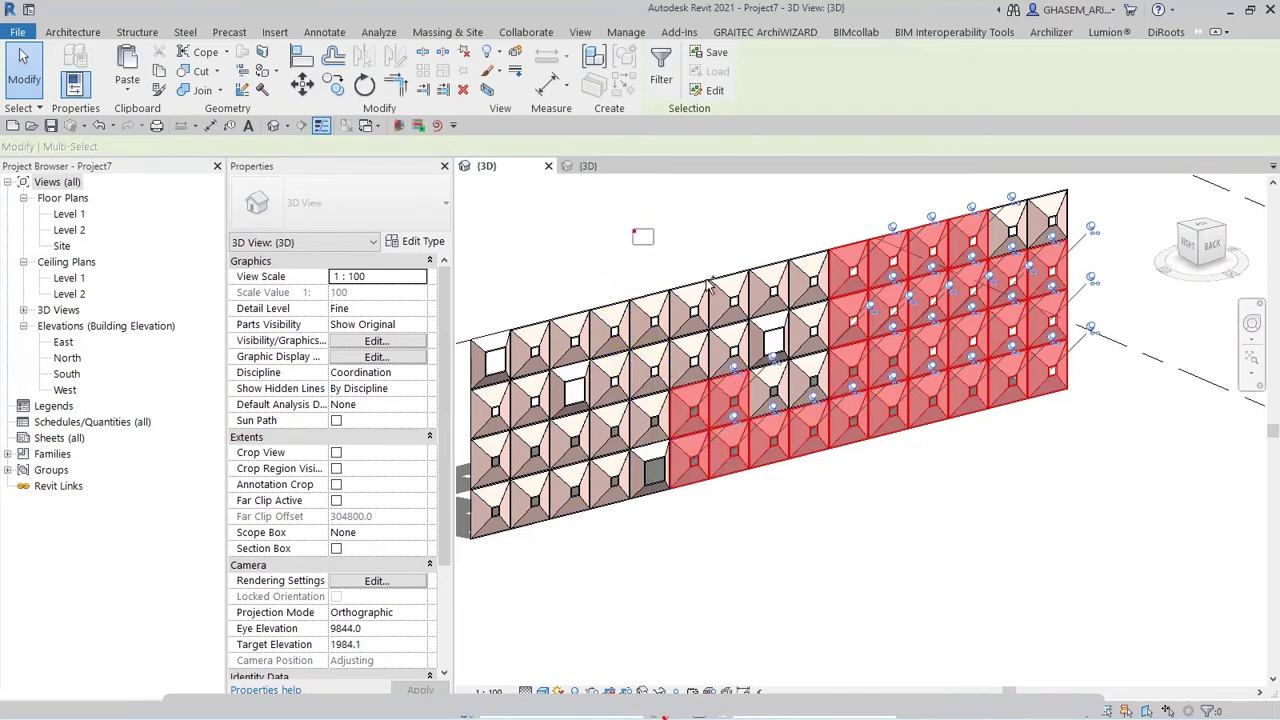
pyautogui.moveTo(593, 300); pyautogui.dragTo(693, 290, button='middle')
pyautogui.keyDown('ctrl'); pyautogui.moveTo(552, 271); pyautogui.dragTo(720, 430); pyautogui.keyUp('ctrl')
pyautogui.keyDown('ctrl'); pyautogui.moveTo(637, 489); pyautogui.dragTo(700, 423); pyautogui.keyUp('ctrl')
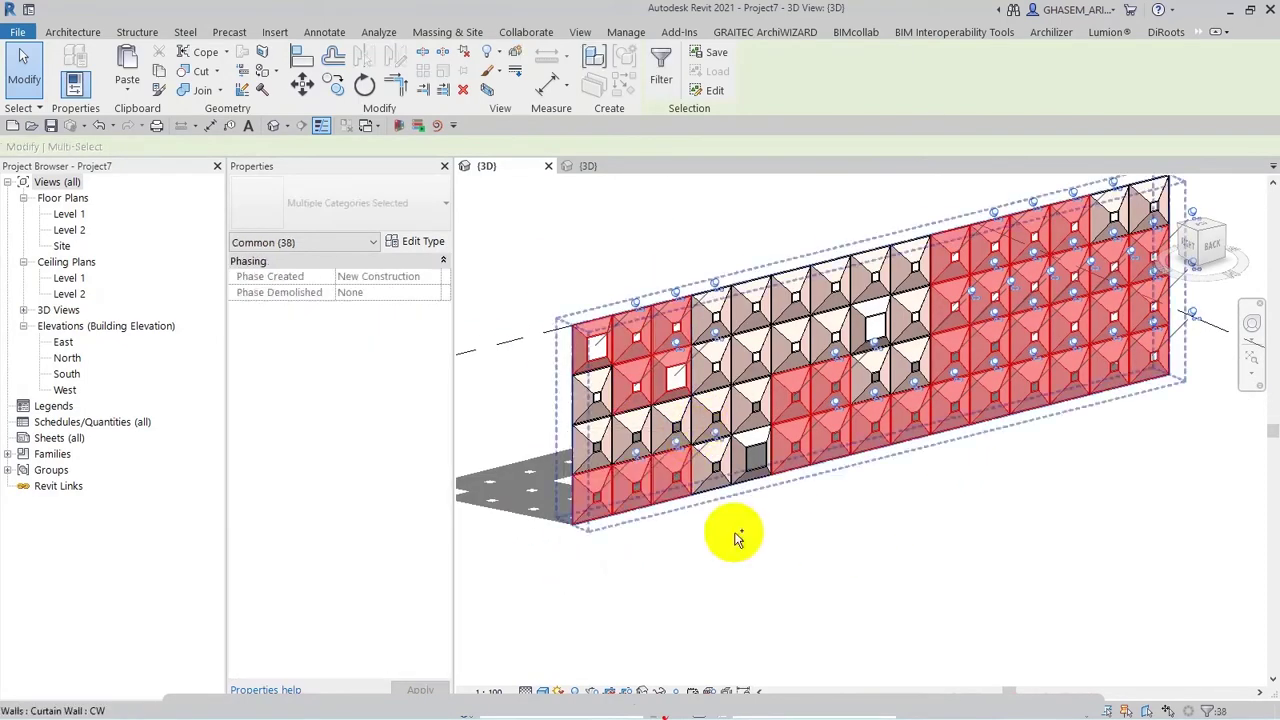
pyautogui.click(662, 70)
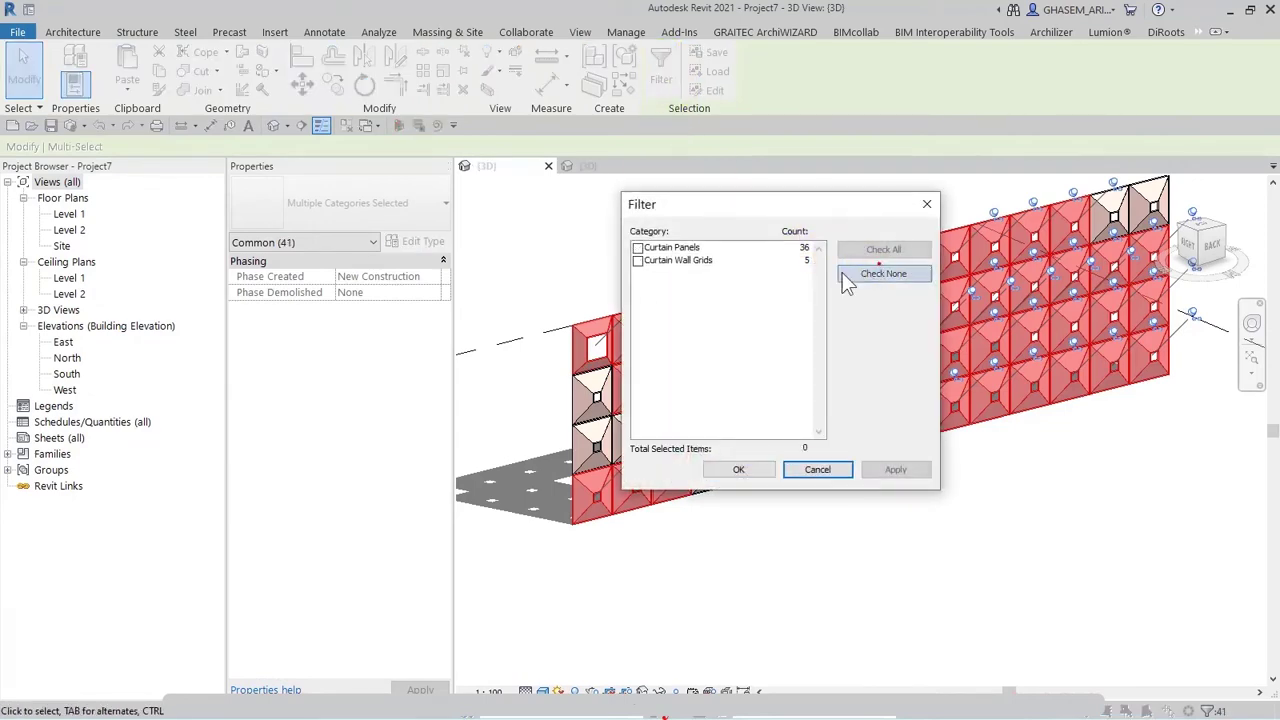
pyautogui.click(868, 274)
pyautogui.click(637, 248)
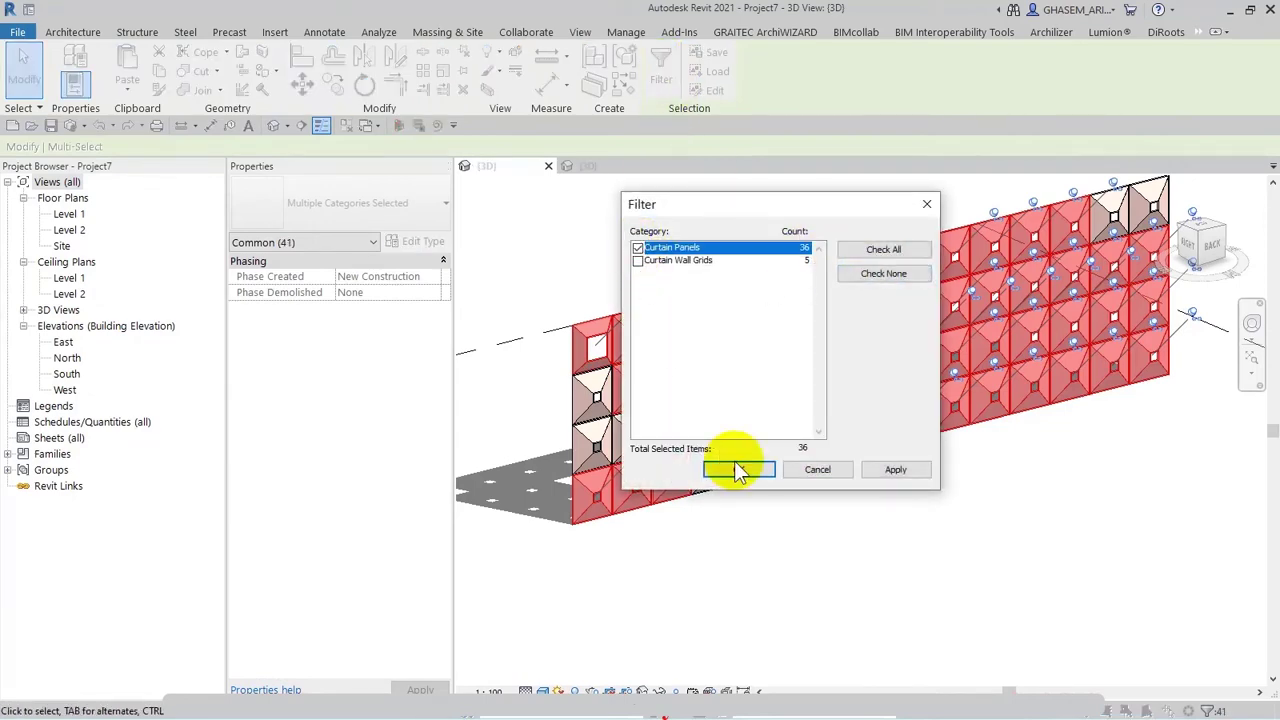
pyautogui.click(736, 468)
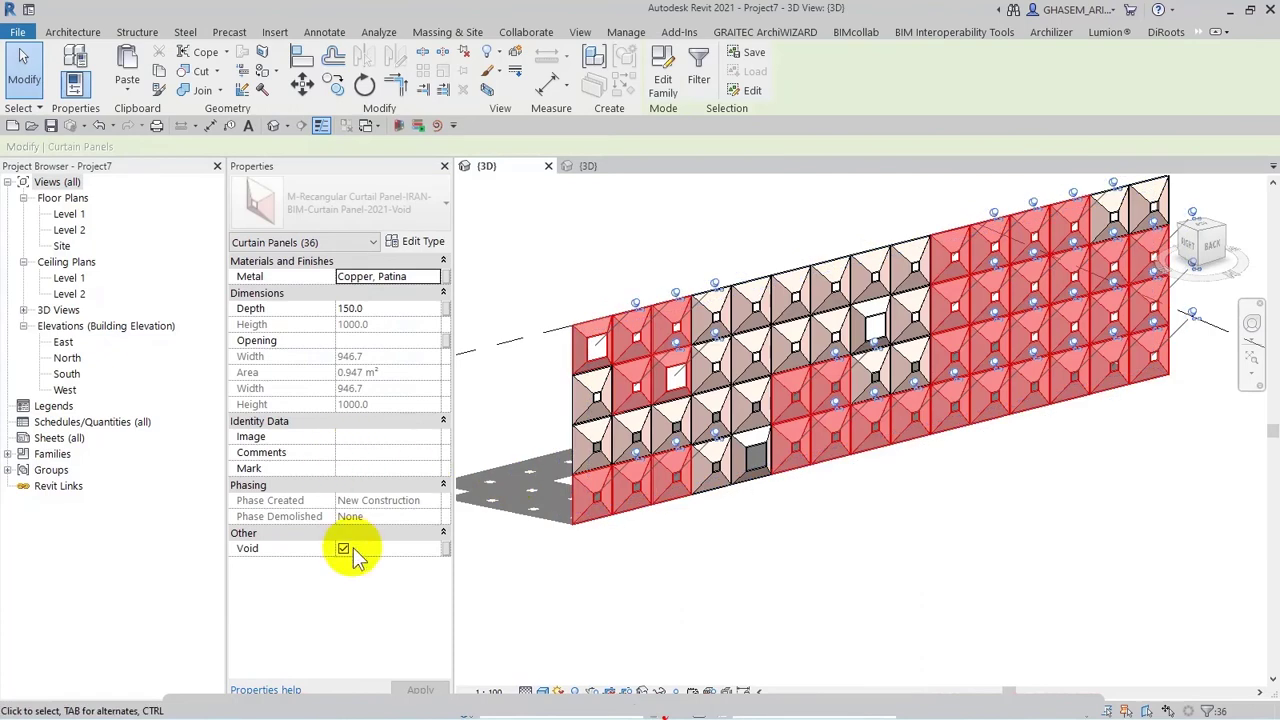
# Turn off Void for the selected curtain panels, set their Depth to 1 and clear the selection.
pyautogui.click(343, 548)
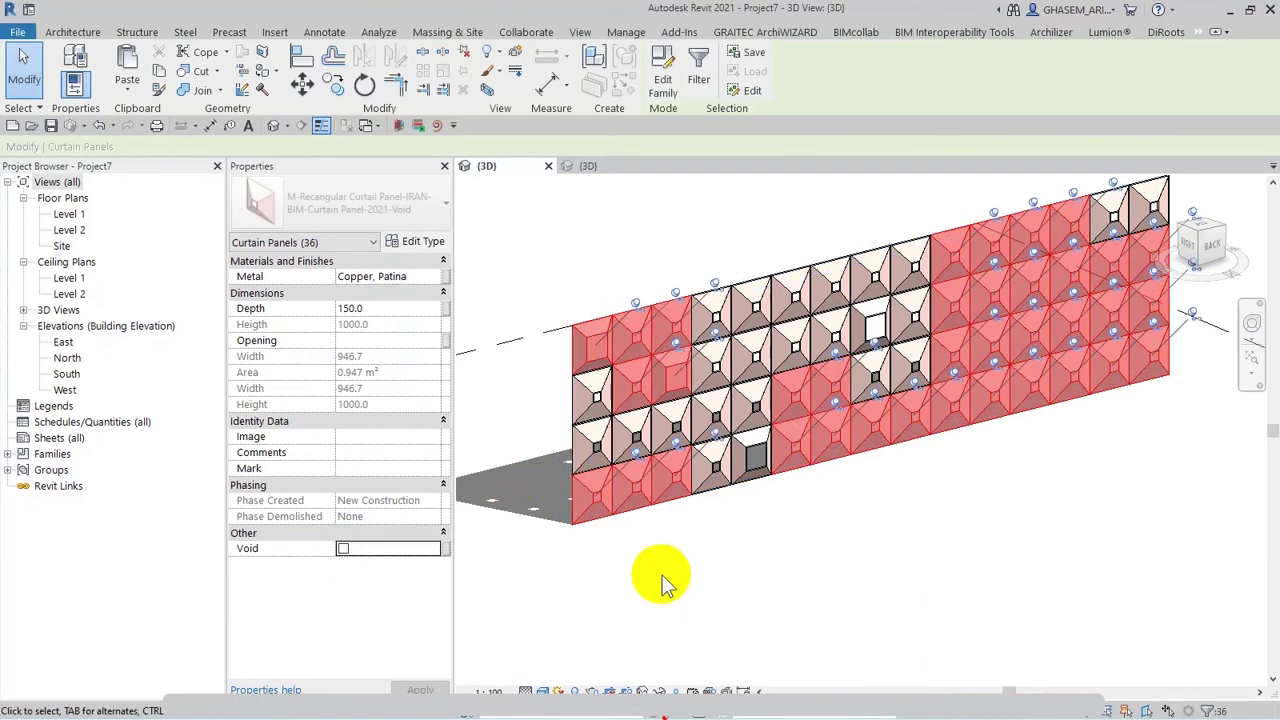
pyautogui.click(372, 309)
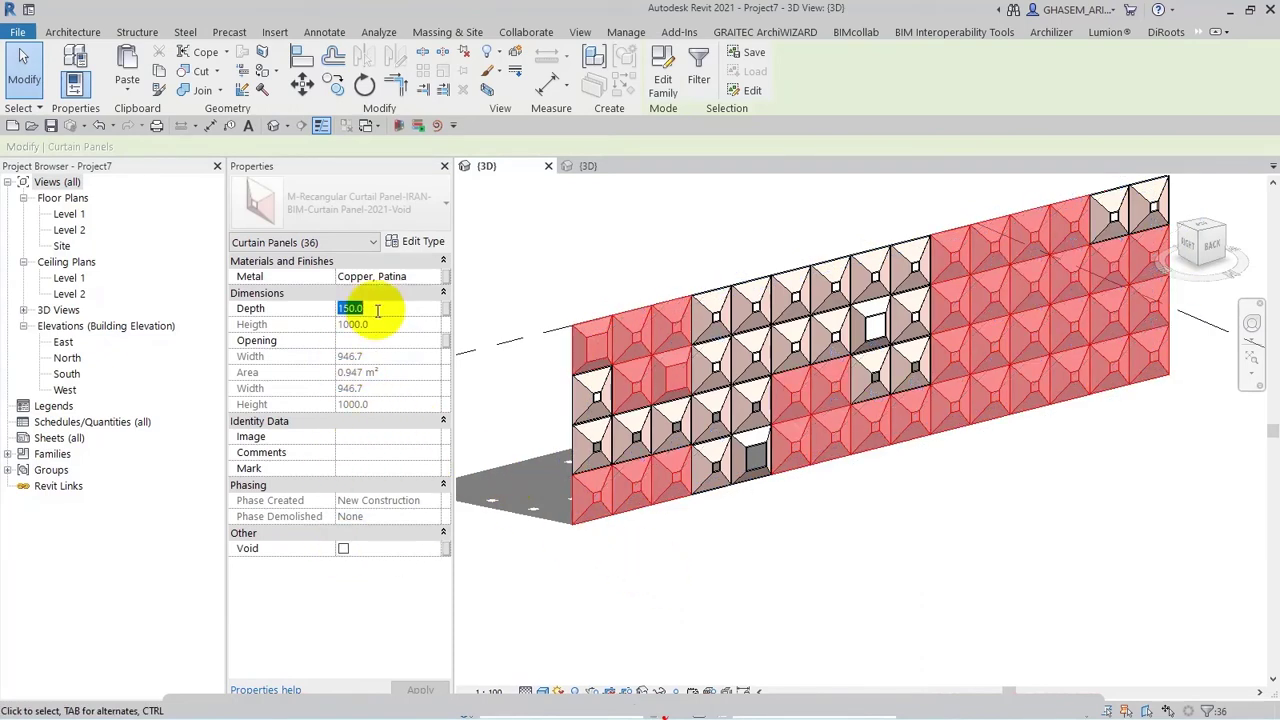
pyautogui.write('1')
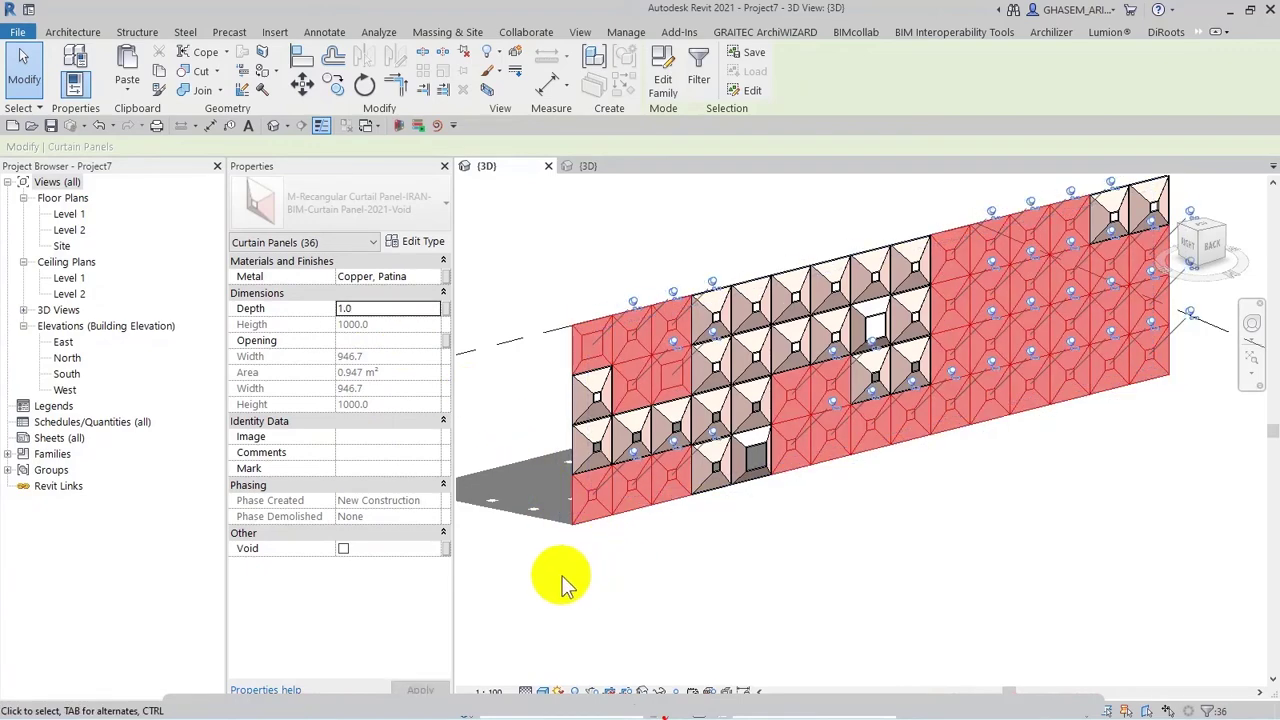
pyautogui.click(562, 575)
pyautogui.moveTo(745, 583); pyautogui.dragTo(757, 583, button='middle')
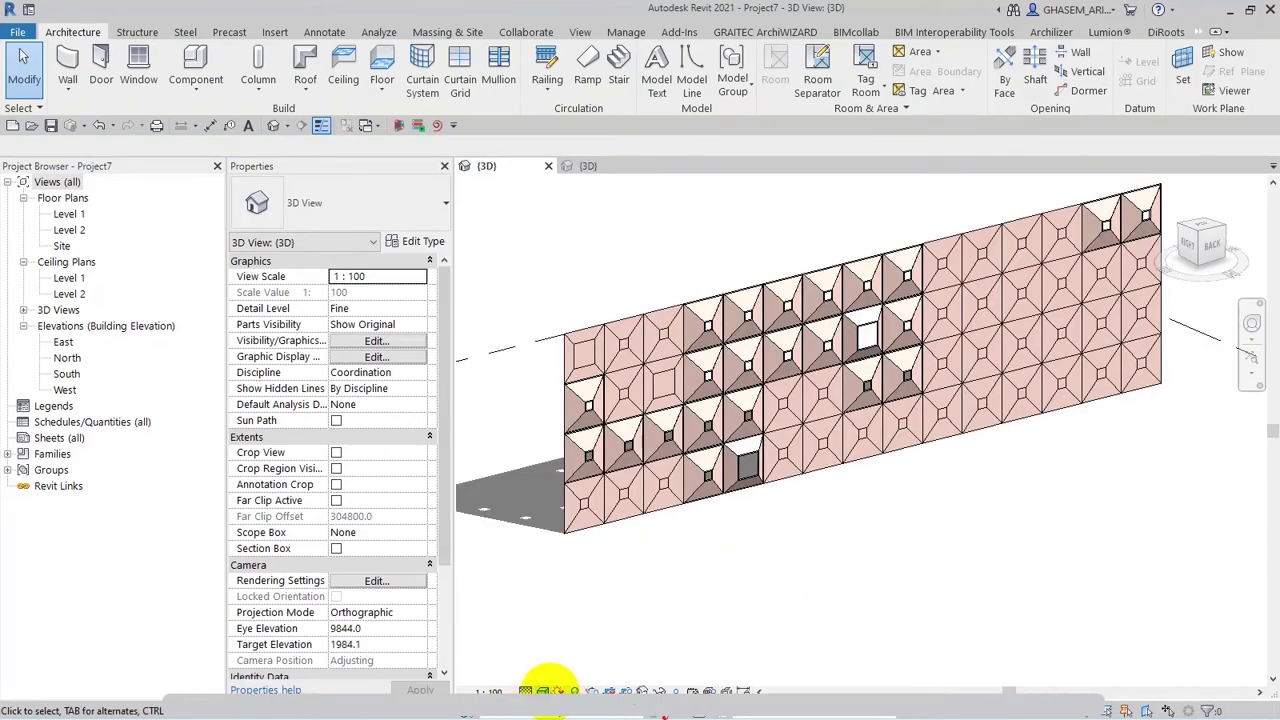
# Turn off Show Edges in the 3D view's Graphic Display Options and inspect the curtain wall without edges.
pyautogui.click(543, 690)
pyautogui.click(590, 580)
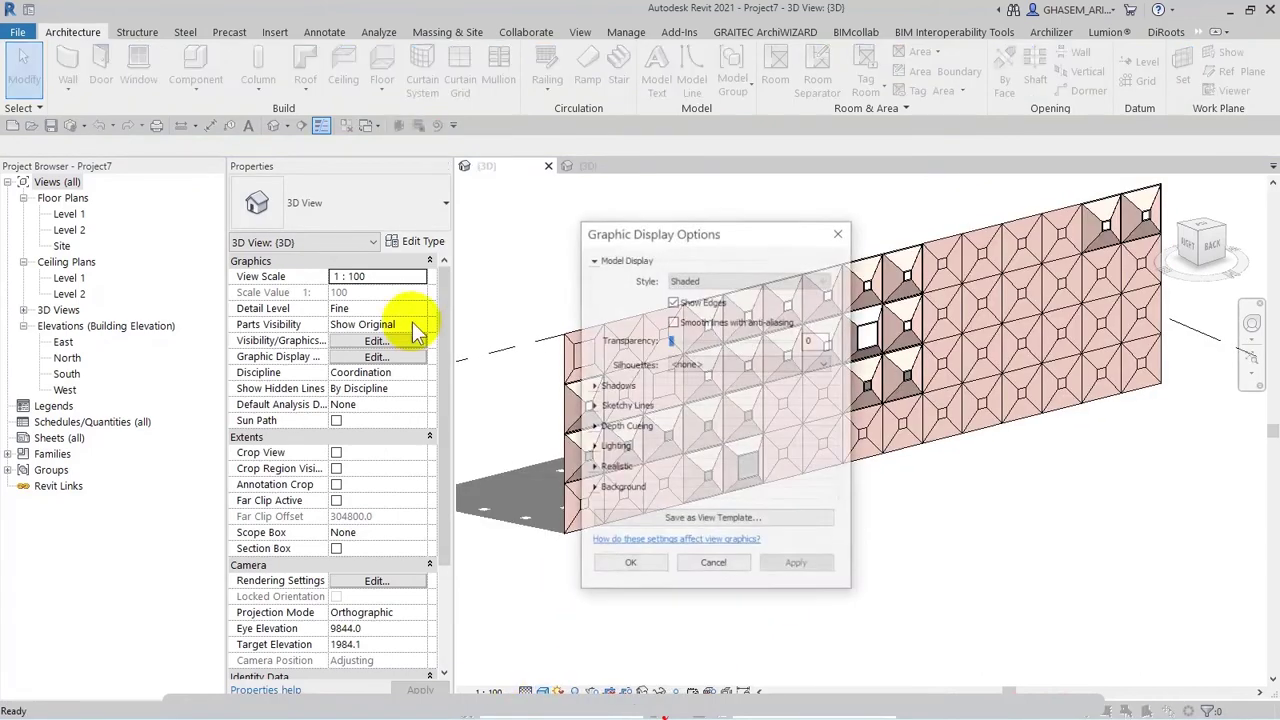
pyautogui.click(673, 301)
pyautogui.click(632, 564)
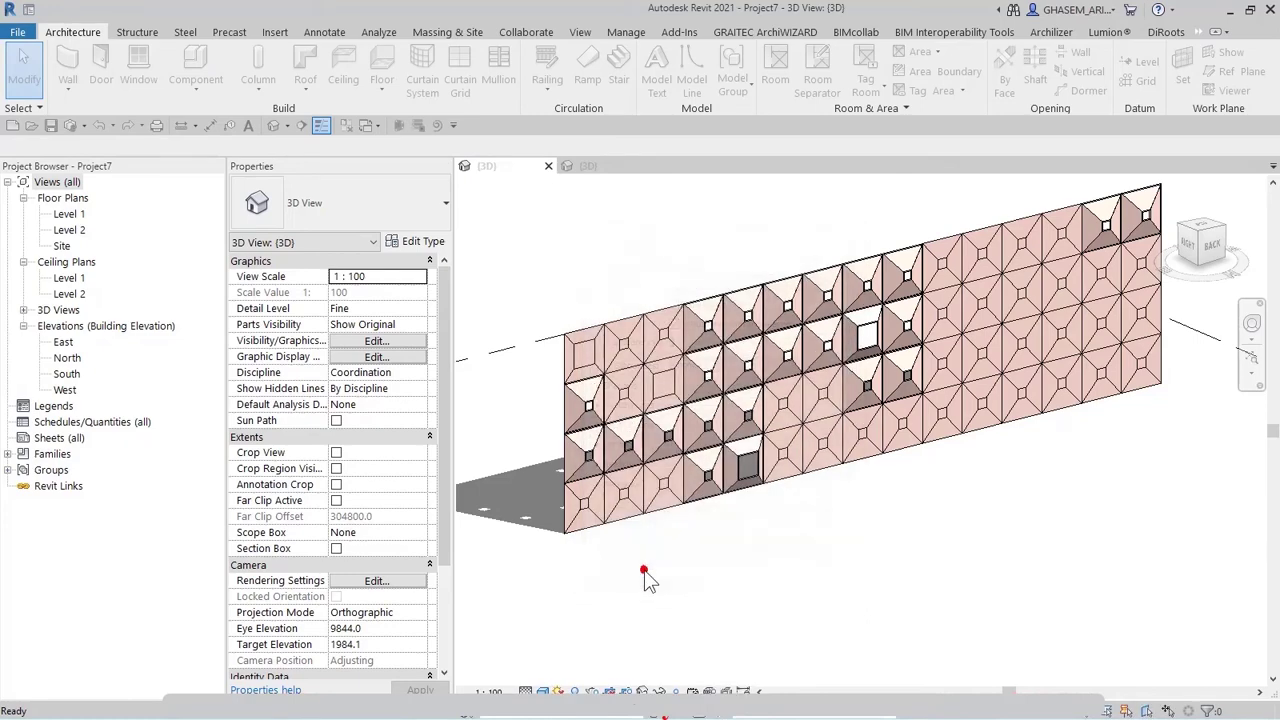
pyautogui.scroll(3, 614, 457)
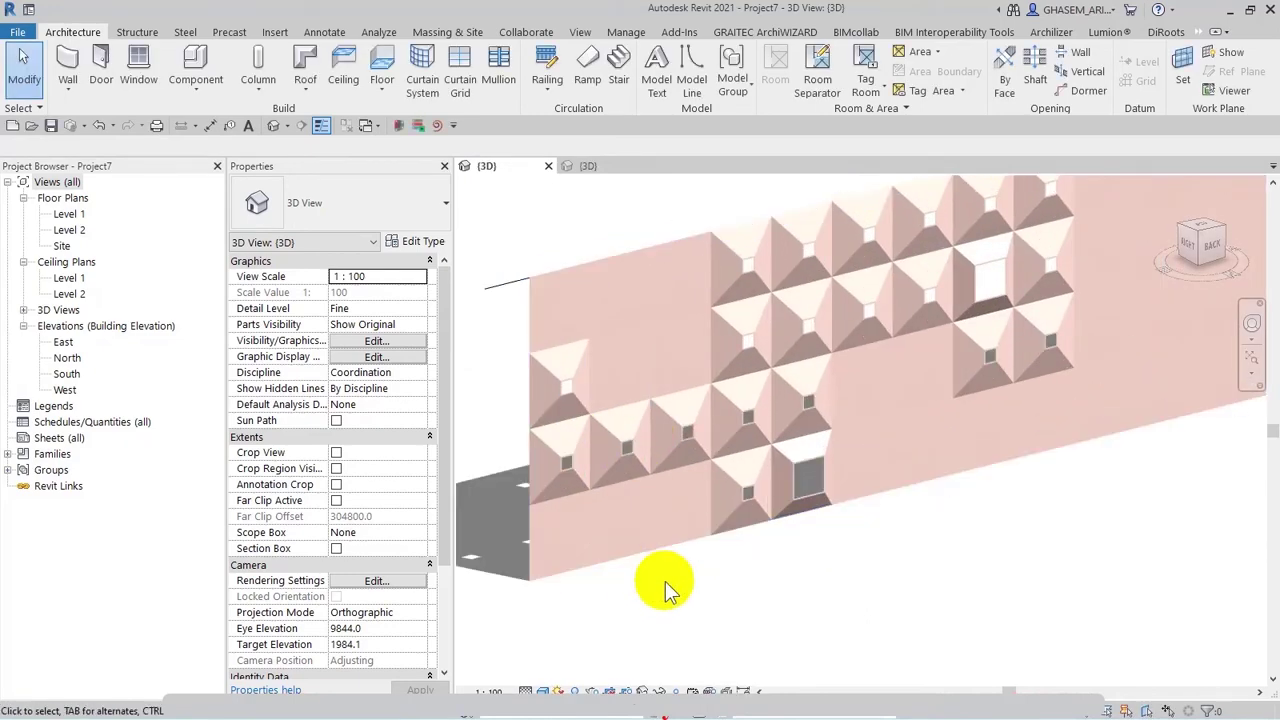
pyautogui.moveTo(651, 623); pyautogui.dragTo(665, 630, button='middle')
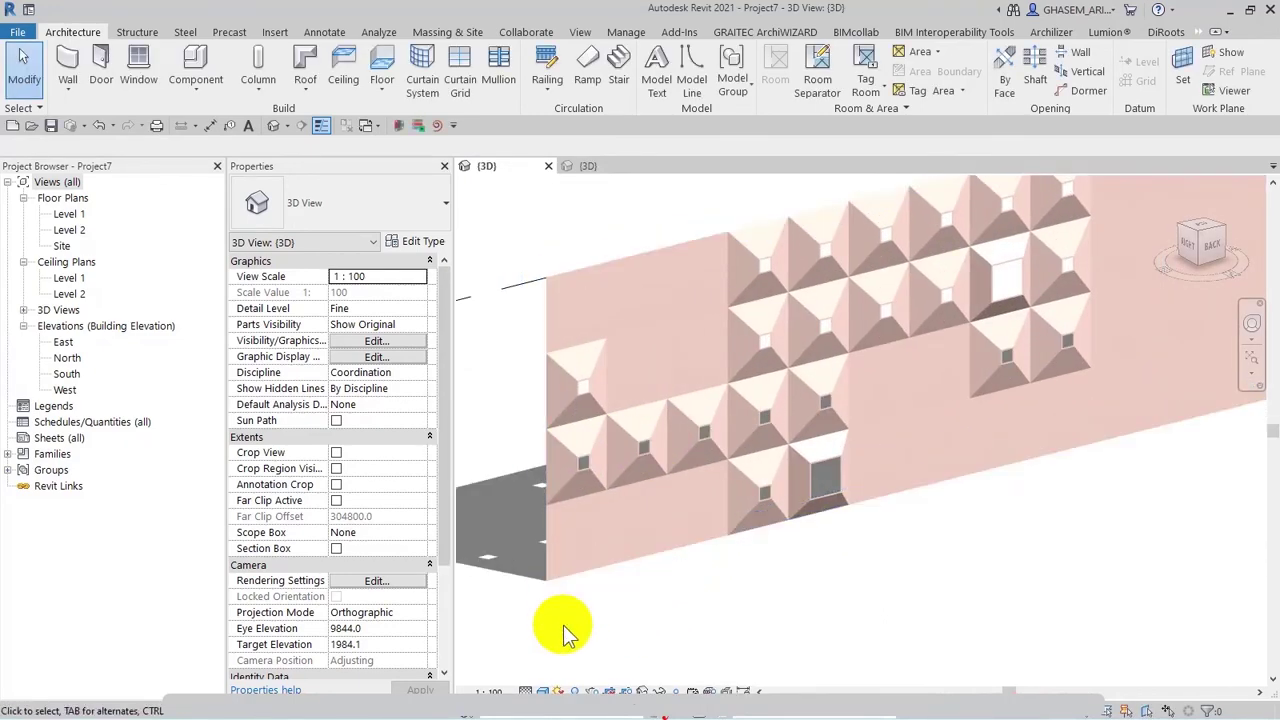
pyautogui.scroll(-2, 630, 605)
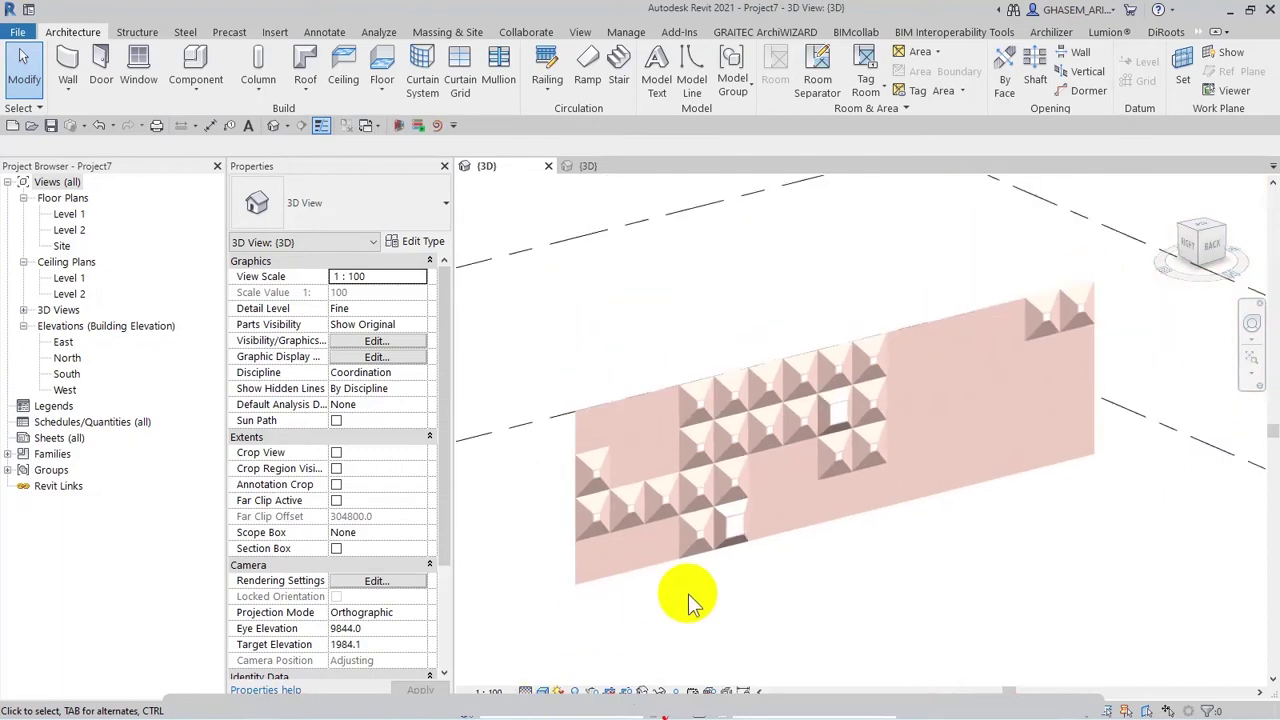
# Turn Show Edges back on in the 3D view's Graphic Display Options.
pyautogui.click(543, 690)
pyautogui.click(600, 580)
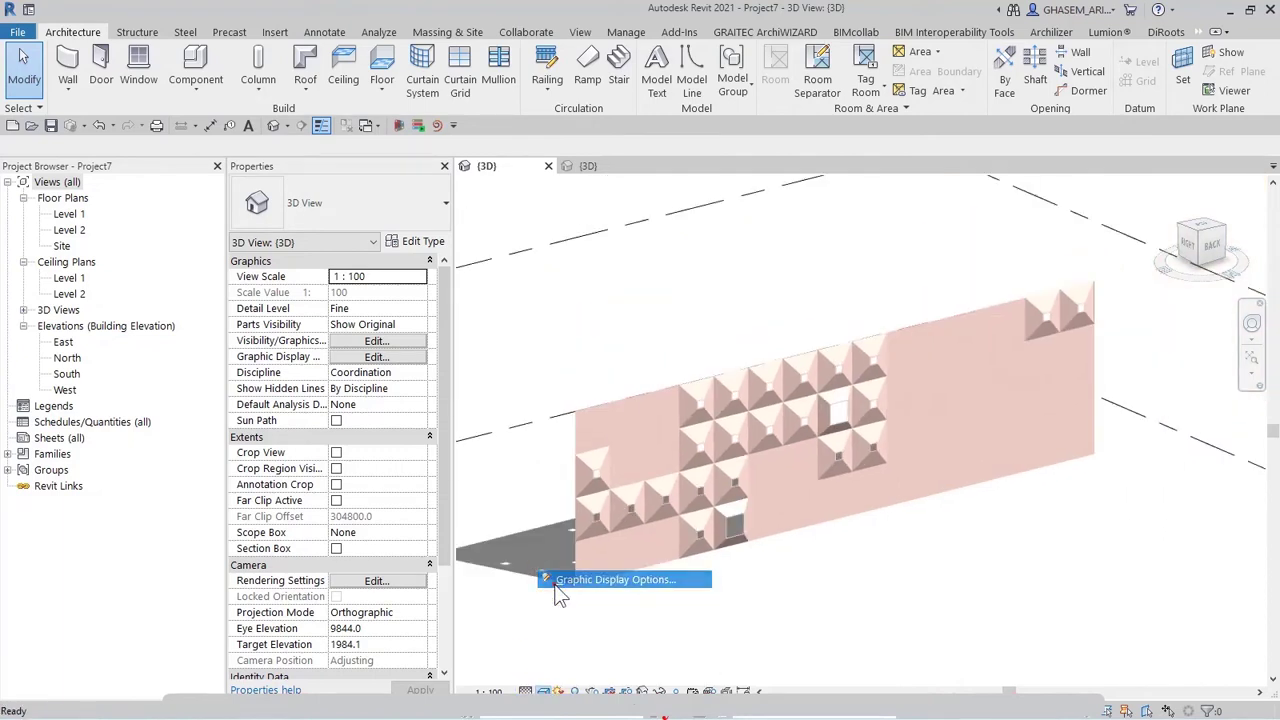
pyautogui.click(673, 301)
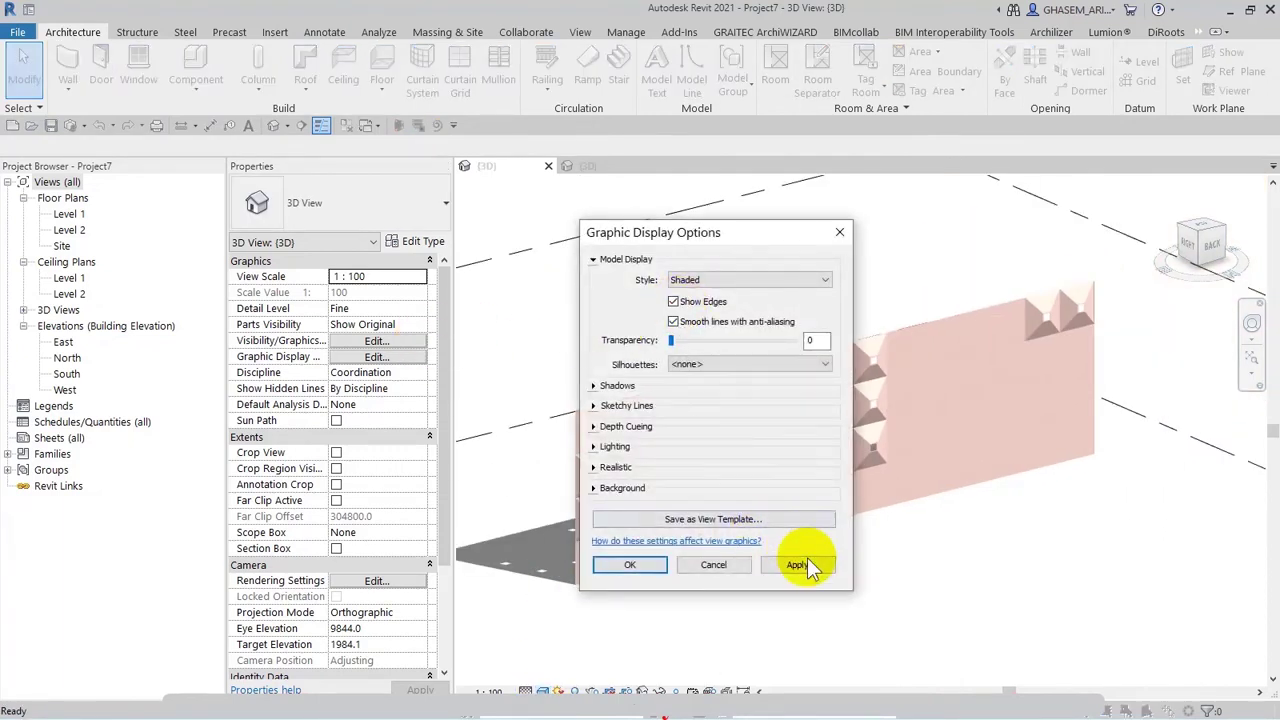
pyautogui.click(797, 564)
pyautogui.click(630, 564)
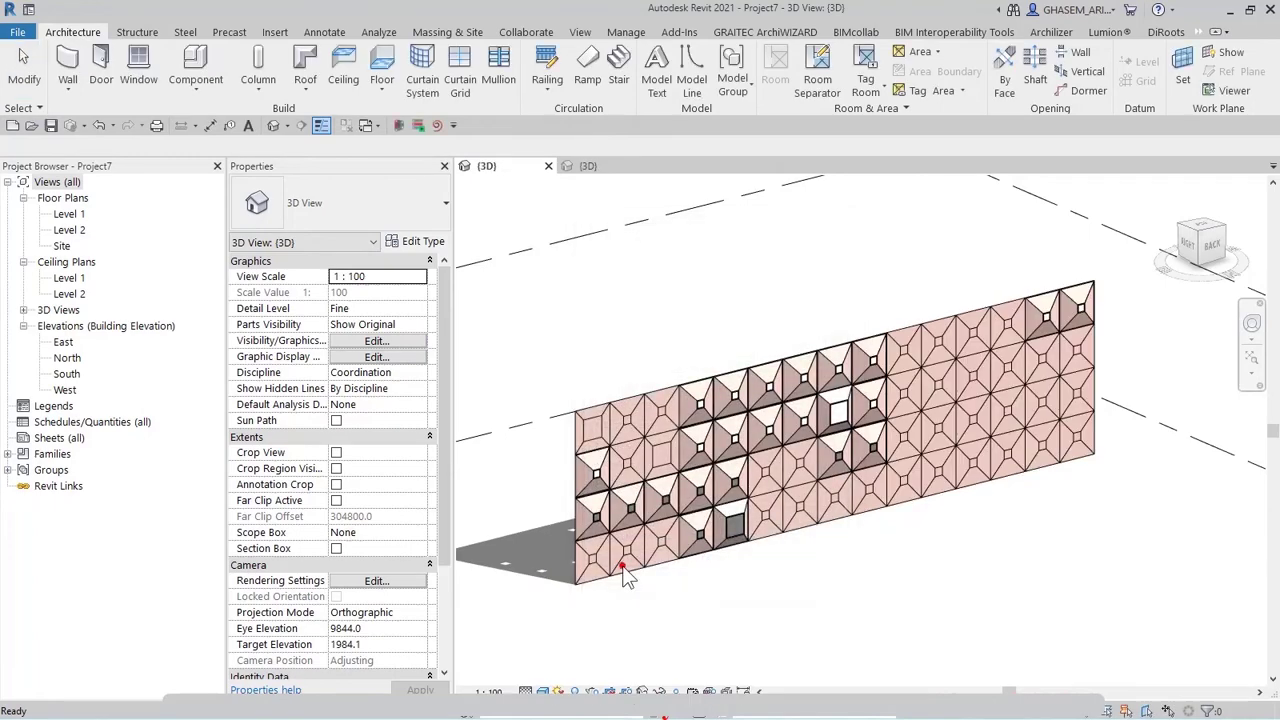
# Reselect the previously flattened curtain panels, set their Depth to 150 and clear the selection.
pyautogui.rightClick(596, 286)
pyautogui.click(656, 363)
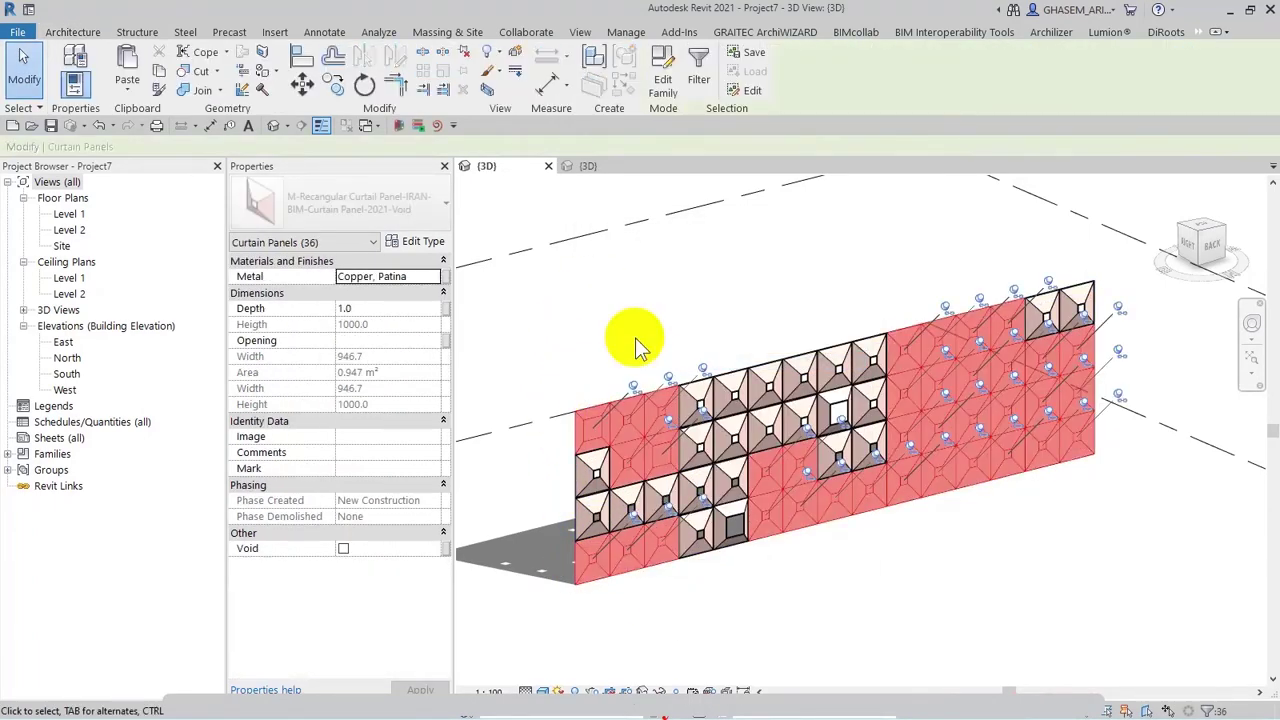
pyautogui.click(365, 308)
pyautogui.click(365, 308)
pyautogui.write('15')
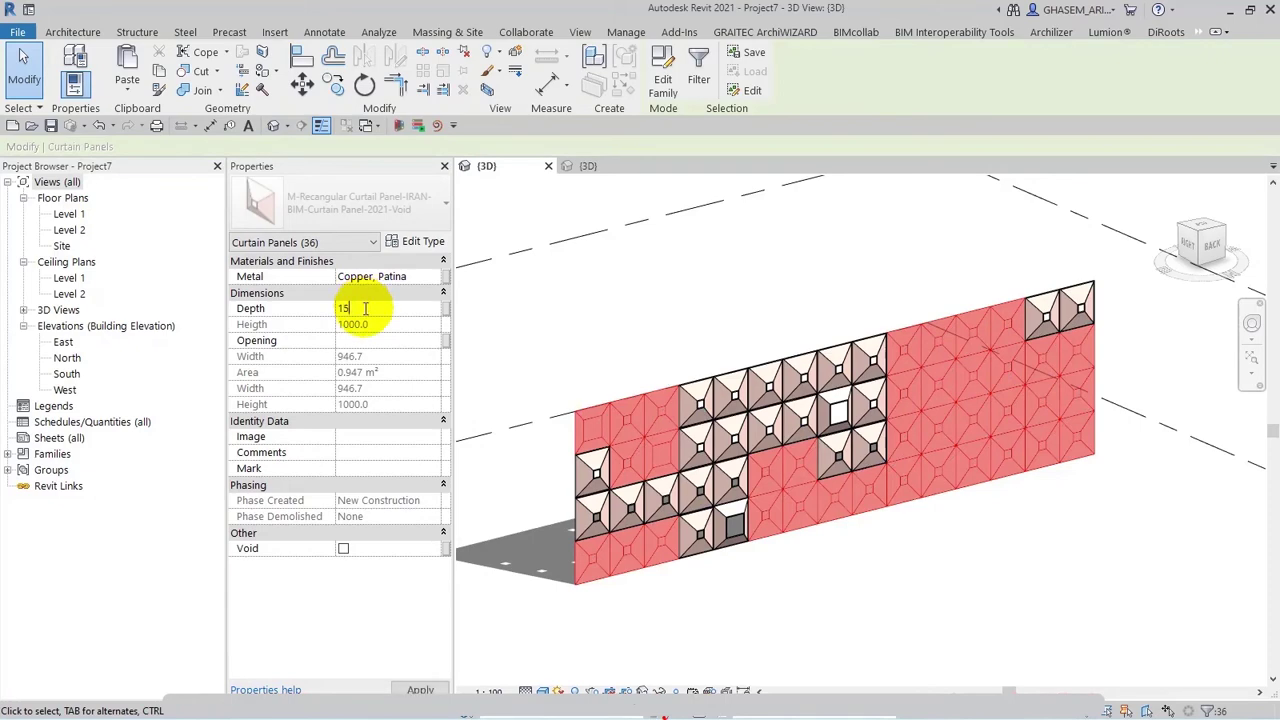
pyautogui.write('0')
pyautogui.click(380, 342)
pyautogui.click(843, 600)
# Select the same curtain panels again, turn on their Void option and clear the selection.
pyautogui.click(571, 429)
pyautogui.rightClick(607, 315)
pyautogui.click(655, 387)
pyautogui.click(343, 549)
pyautogui.click(671, 640)
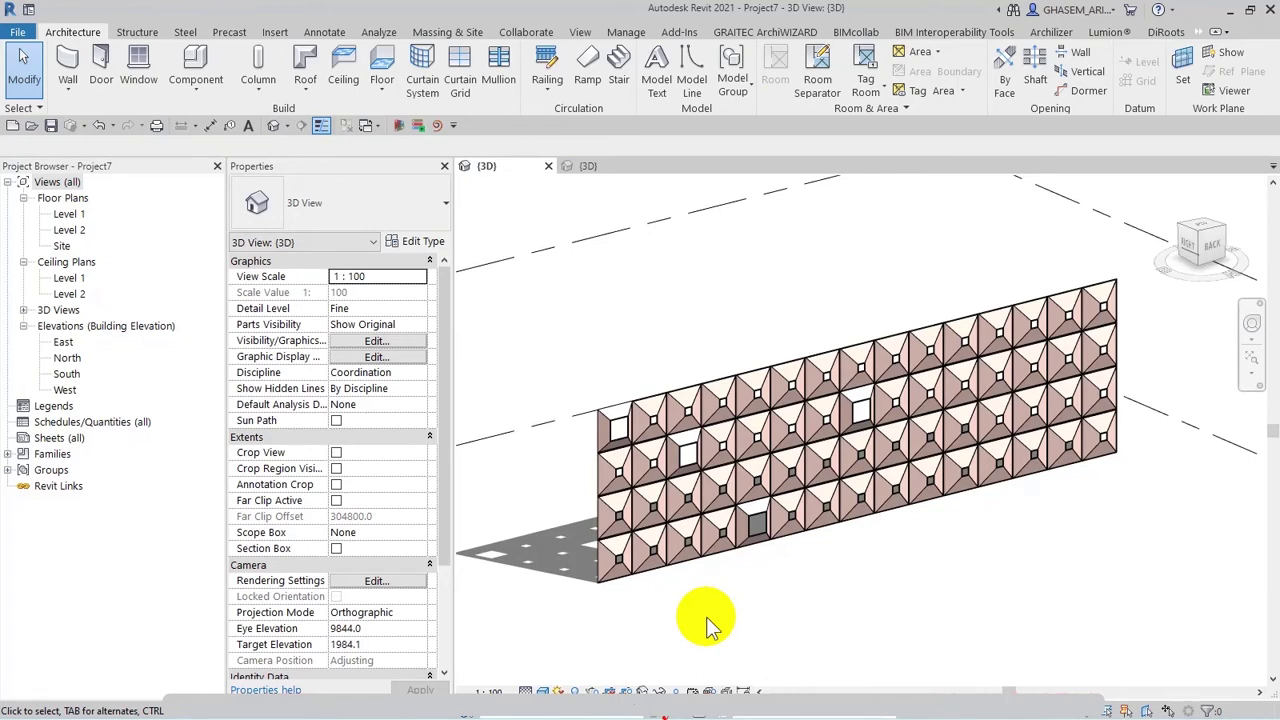
# Save the project in the Families folder as CurtainPanelExampl, in the Project Files (*.rvt) format.
pyautogui.click(629, 306)
pyautogui.moveTo(545, 255); pyautogui.dragTo(620, 255, button='middle')
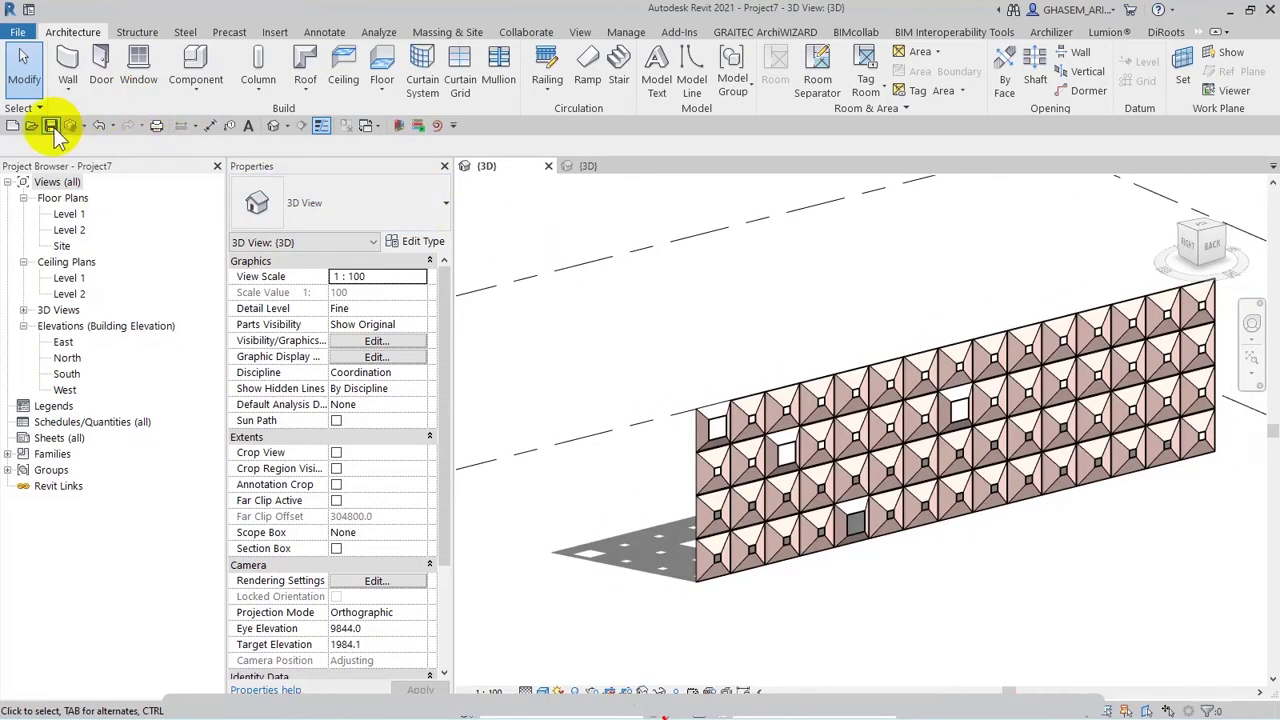
pyautogui.hotkey('ctrl', 's')
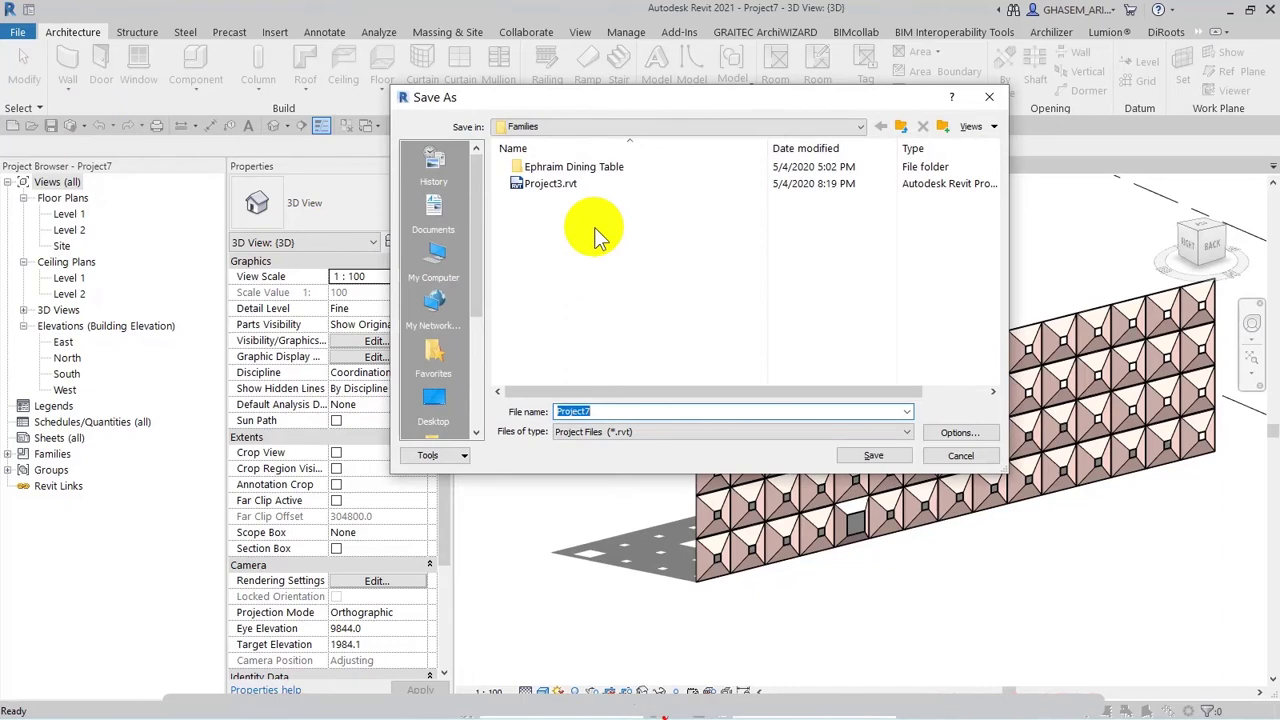
pyautogui.write('C')
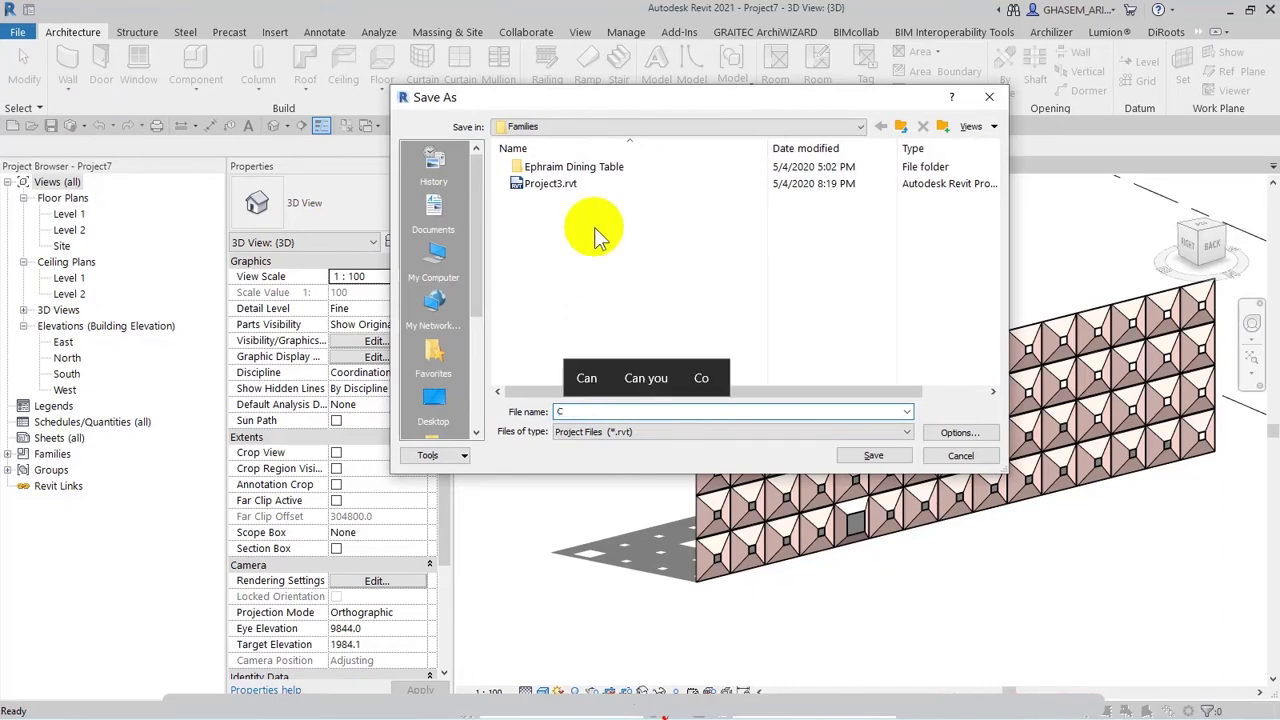
pyautogui.write('urtainPanelExampl')
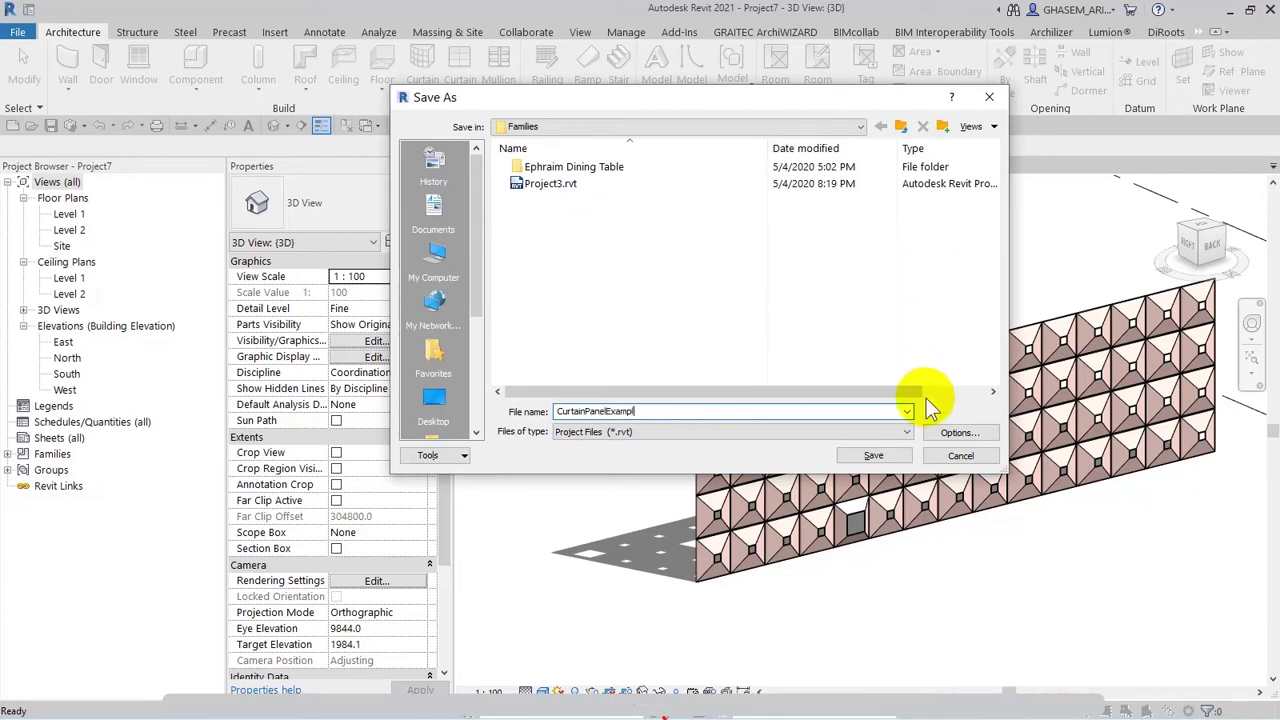
pyautogui.click(960, 433)
pyautogui.click(822, 454)
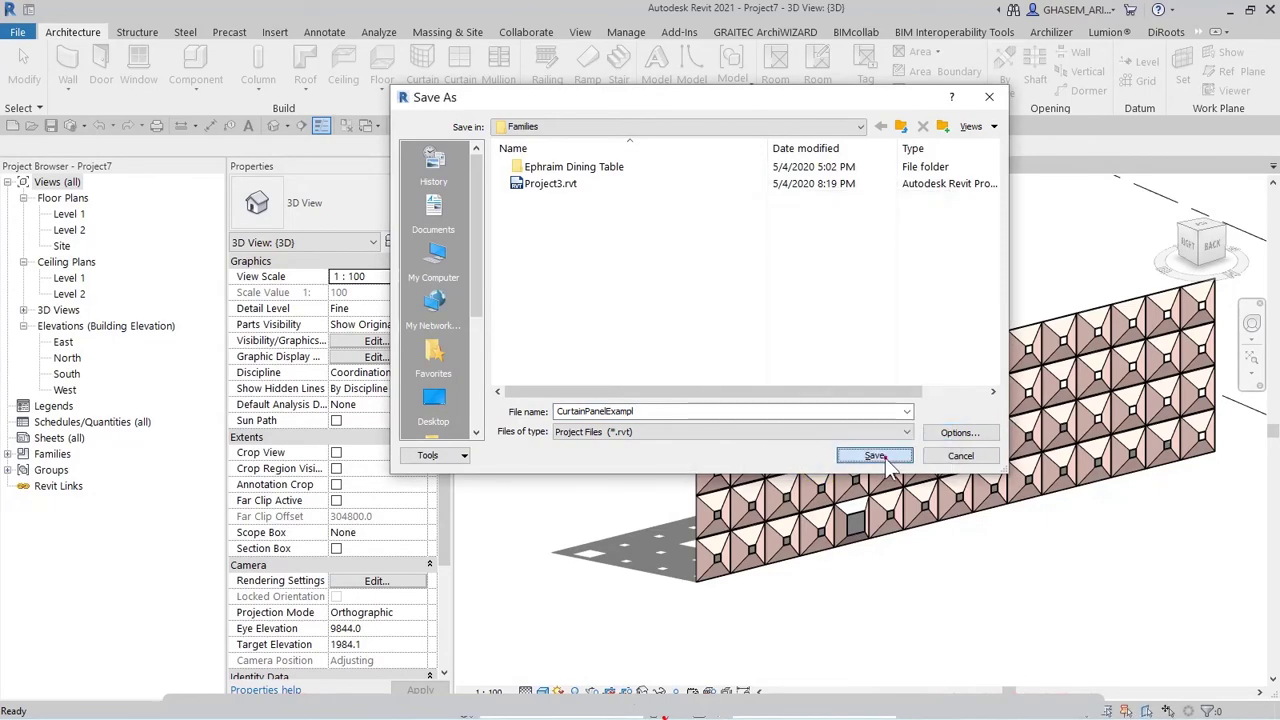
pyautogui.click(876, 456)
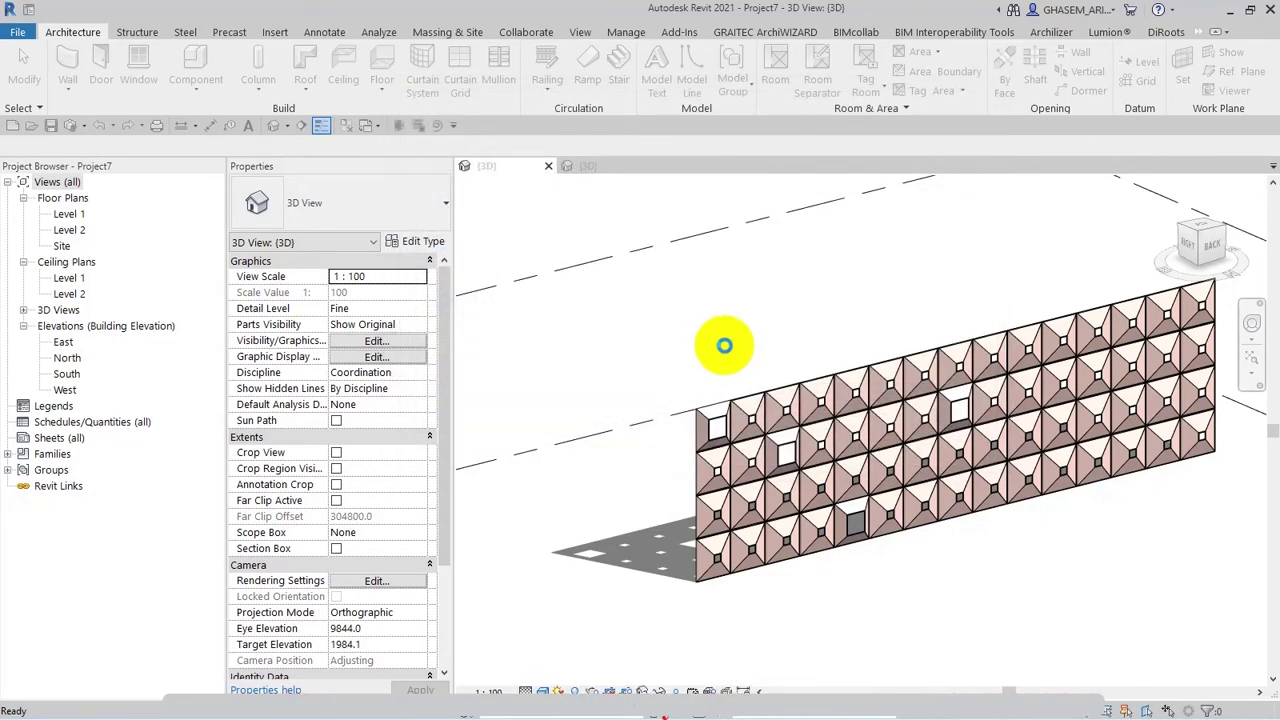
pyautogui.moveTo(677, 343)
pyautogui.mouseDown(button='middle')
pyautogui.moveTo(697, 337)
pyautogui.moveTo(688, 343)
pyautogui.mouseUp(button='middle')
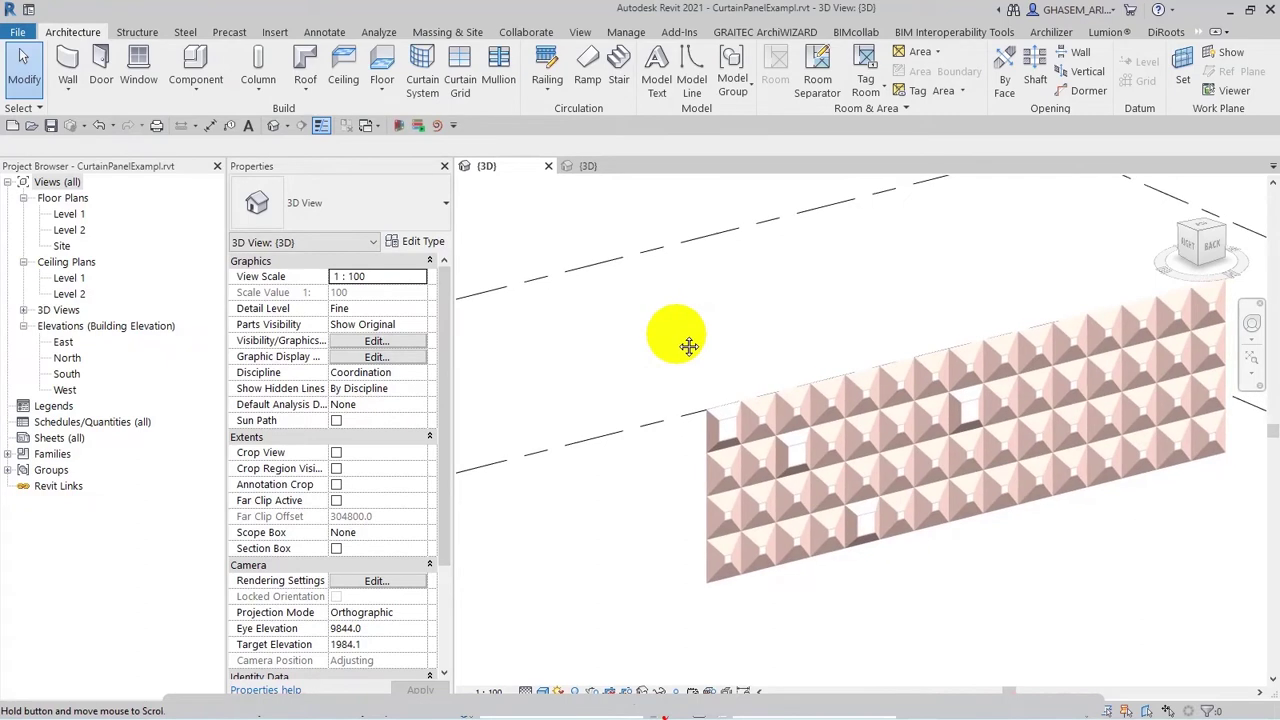
# Launch Dynamo from Revit, create a new workspace and return to the start of the node library.
pyautogui.click(401, 127)
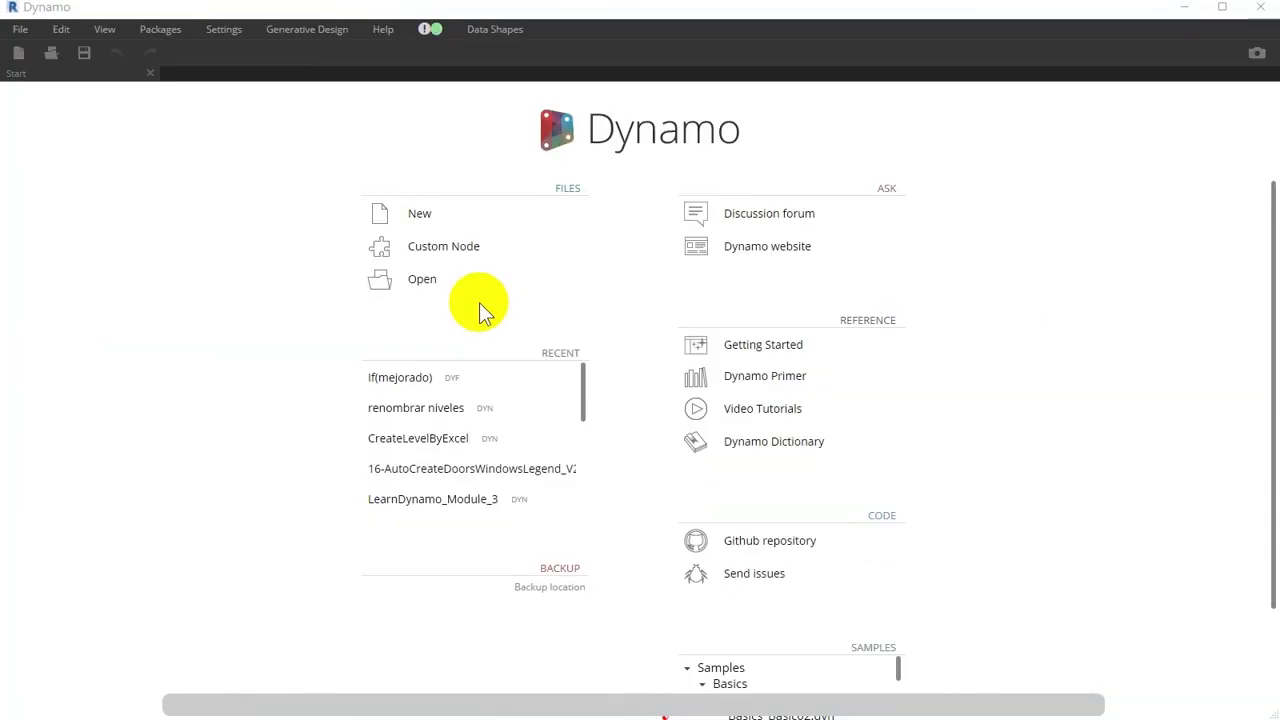
pyautogui.click(446, 213)
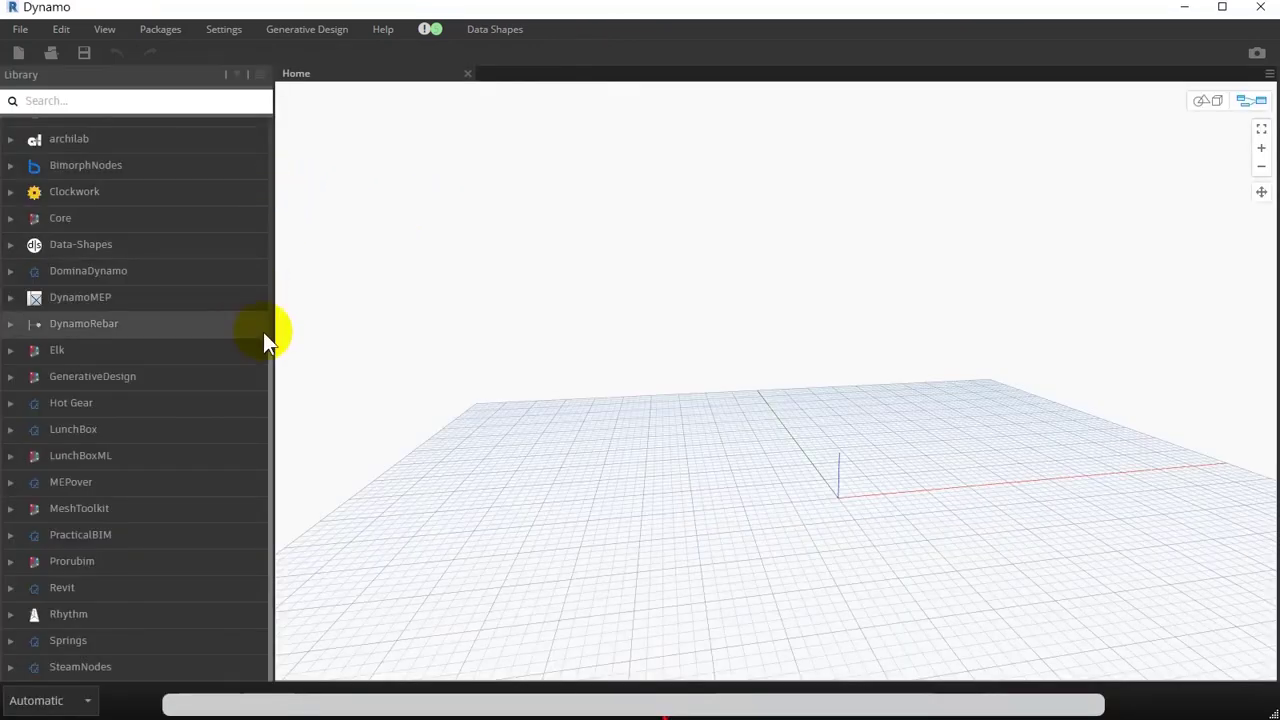
pyautogui.moveTo(271, 343); pyautogui.dragTo(277, 189)
pyautogui.scroll(3, 259, 173)
# Resize and place the Dynamo window beside the Revit 3D view, and bring the whole curtain wall into sight.
pyautogui.moveTo(420, 12); pyautogui.dragTo(473, 75)
pyautogui.moveTo(161, 63); pyautogui.dragTo(108, 12)
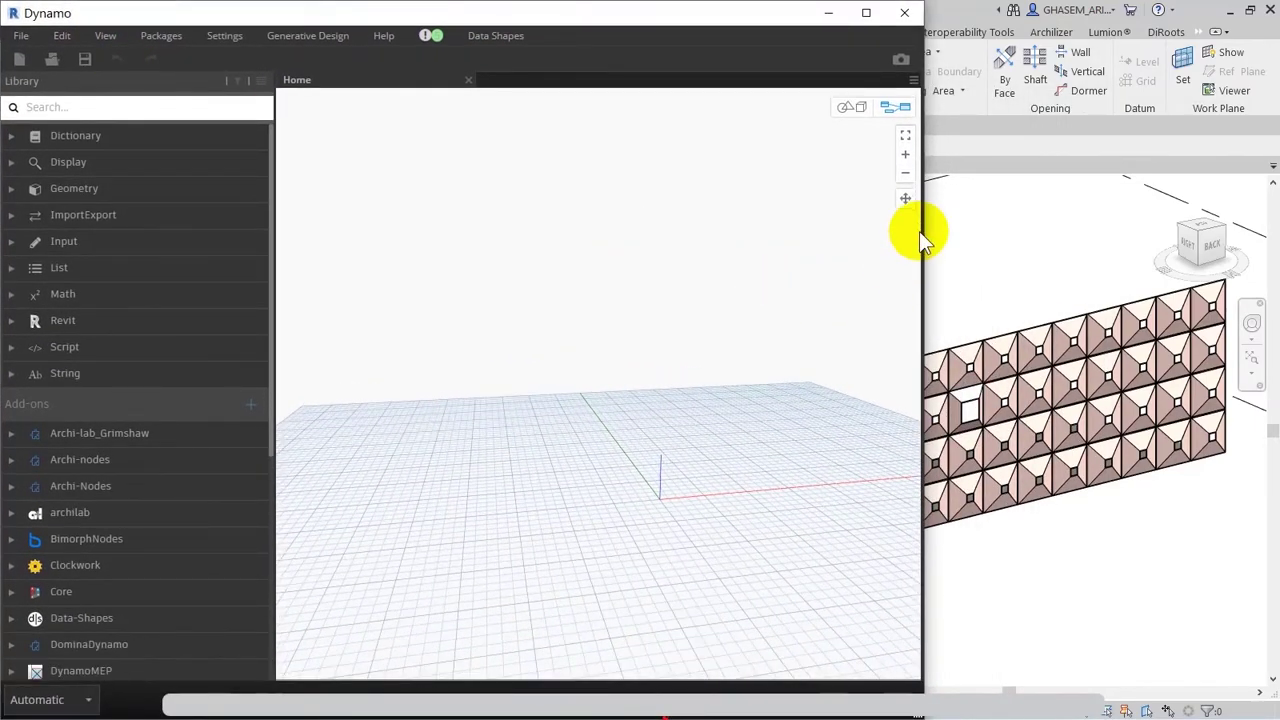
pyautogui.moveTo(924, 221); pyautogui.dragTo(777, 223)
pyautogui.moveTo(909, 314); pyautogui.dragTo(1015, 338, button='middle')
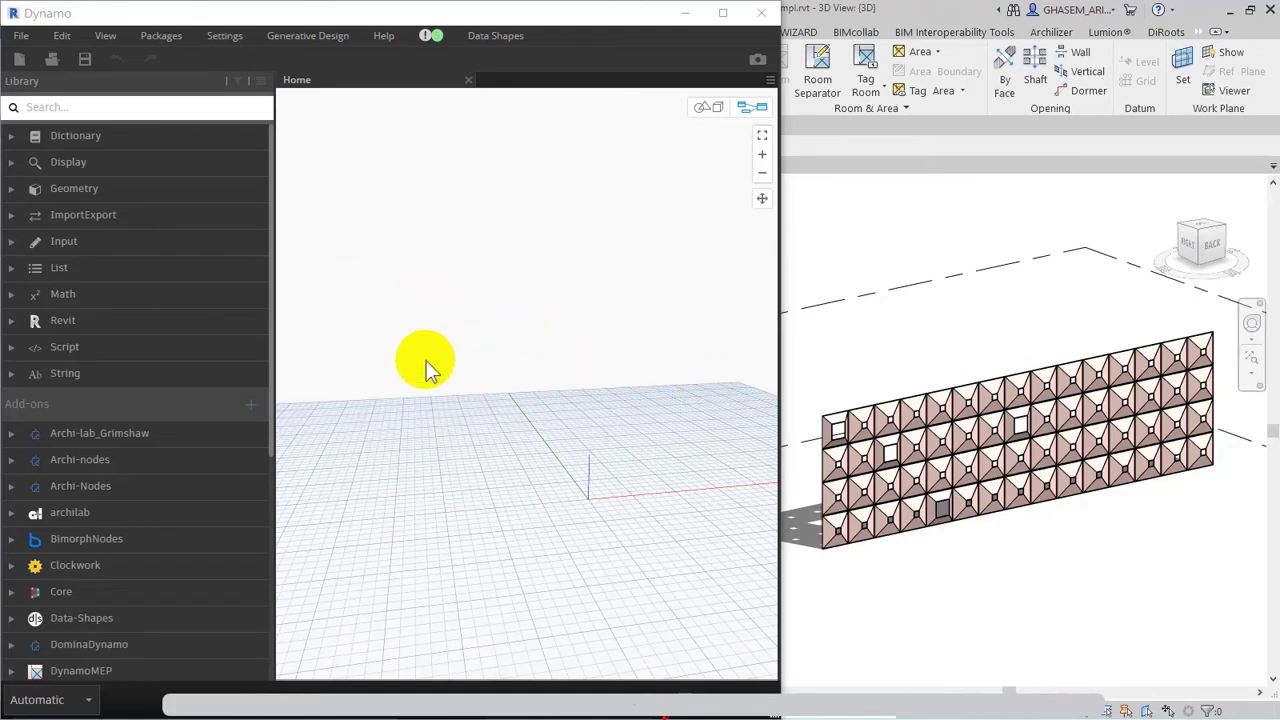
# Search the node library for family types and add a Family Types node to the graph.
pyautogui.rightClick(373, 294)
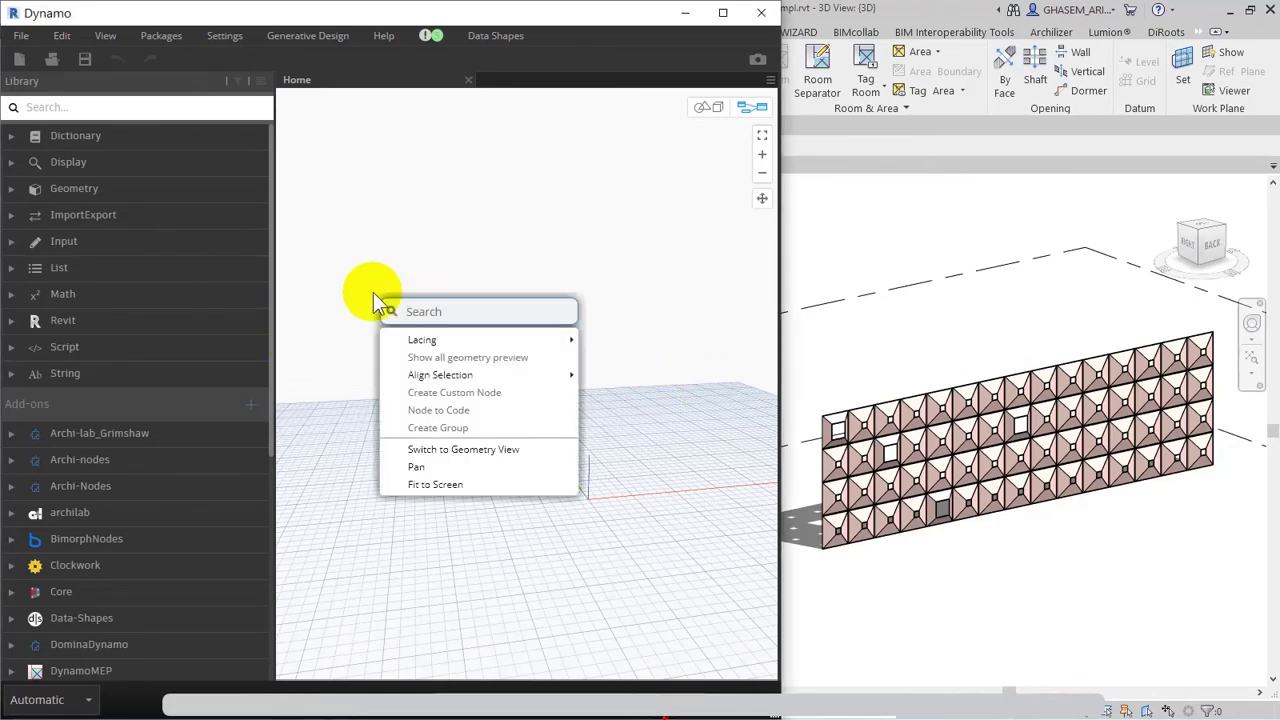
pyautogui.click(352, 224)
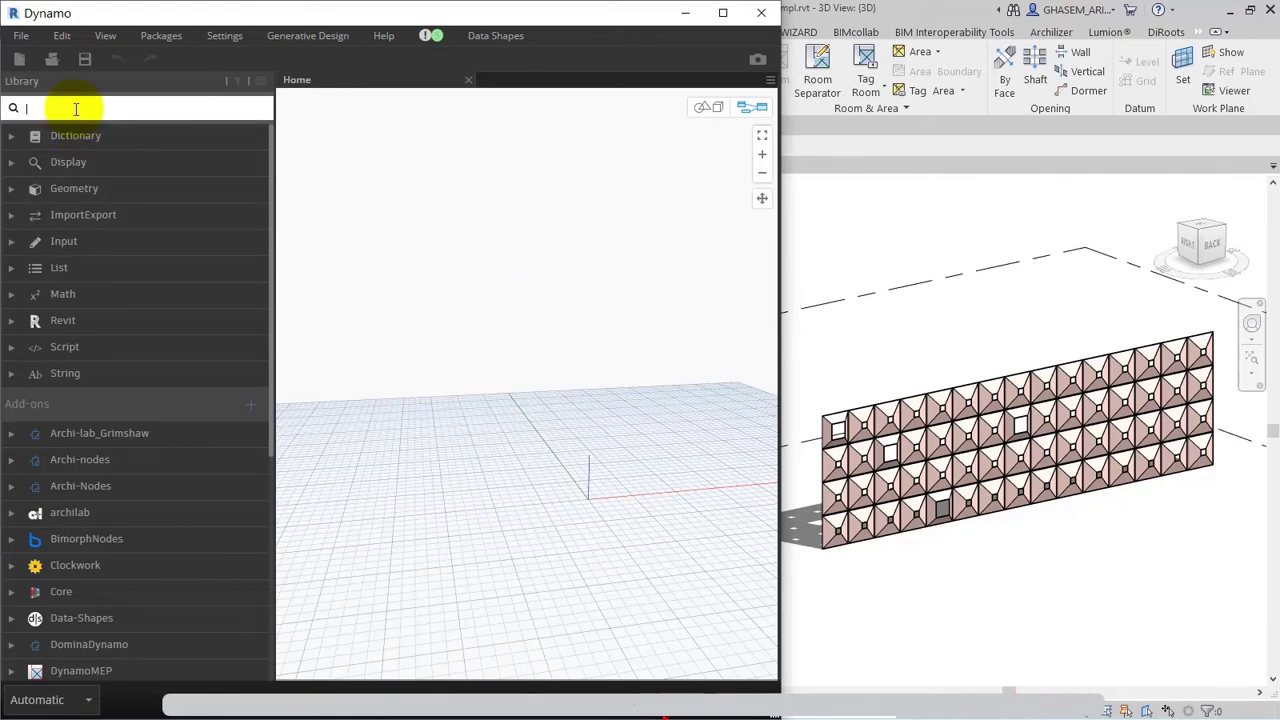
pyautogui.click(76, 109)
pyautogui.write('family types')
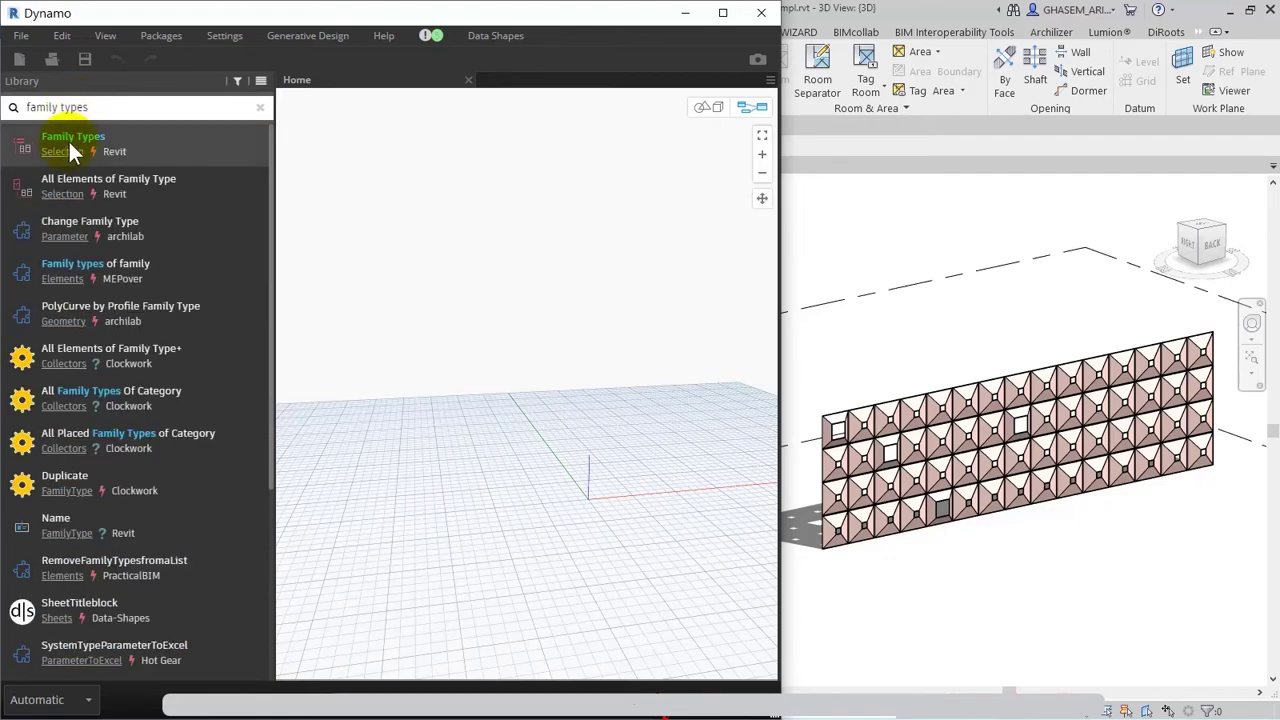
pyautogui.click(73, 133)
pyautogui.click(551, 365)
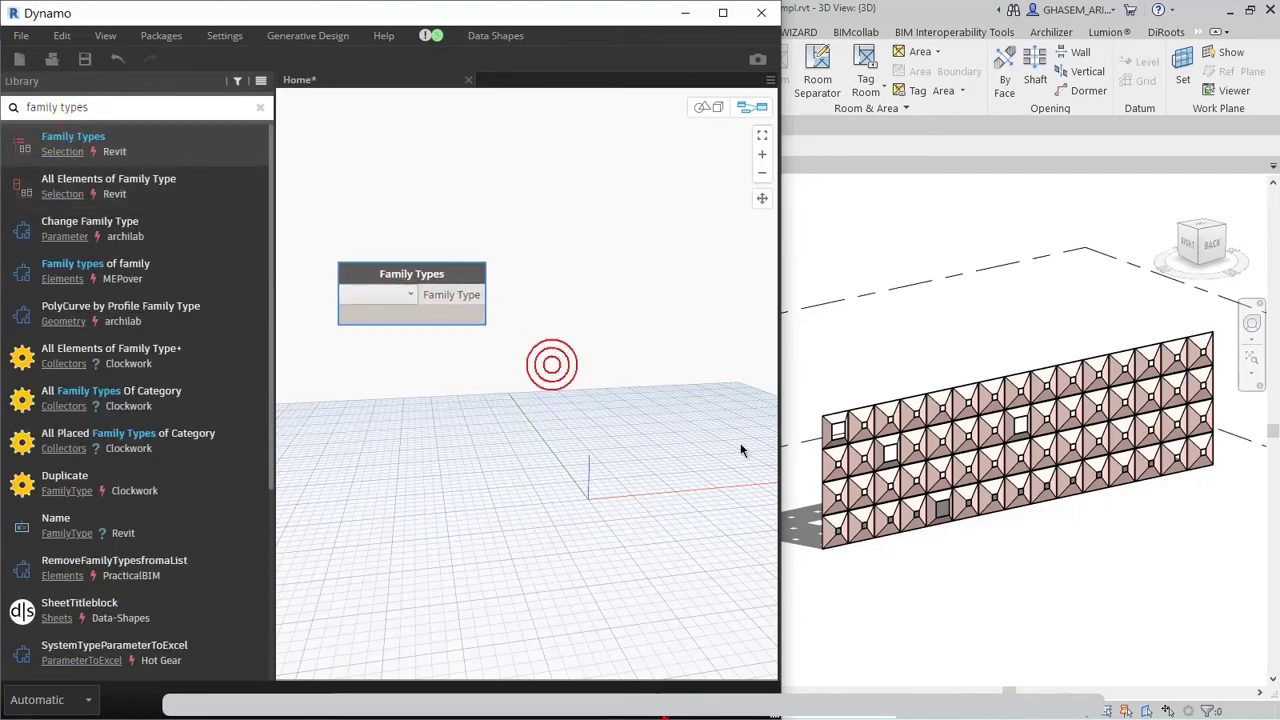
# Set the Family Types node to M-Recangular Curtail Panel-IRAN-BIM-Curtain Panel-2021-Void and shift the node to expose its output.
pyautogui.click(378, 299)
pyautogui.scroll(-10, 365, 330)
pyautogui.scroll(-8, 455, 368)
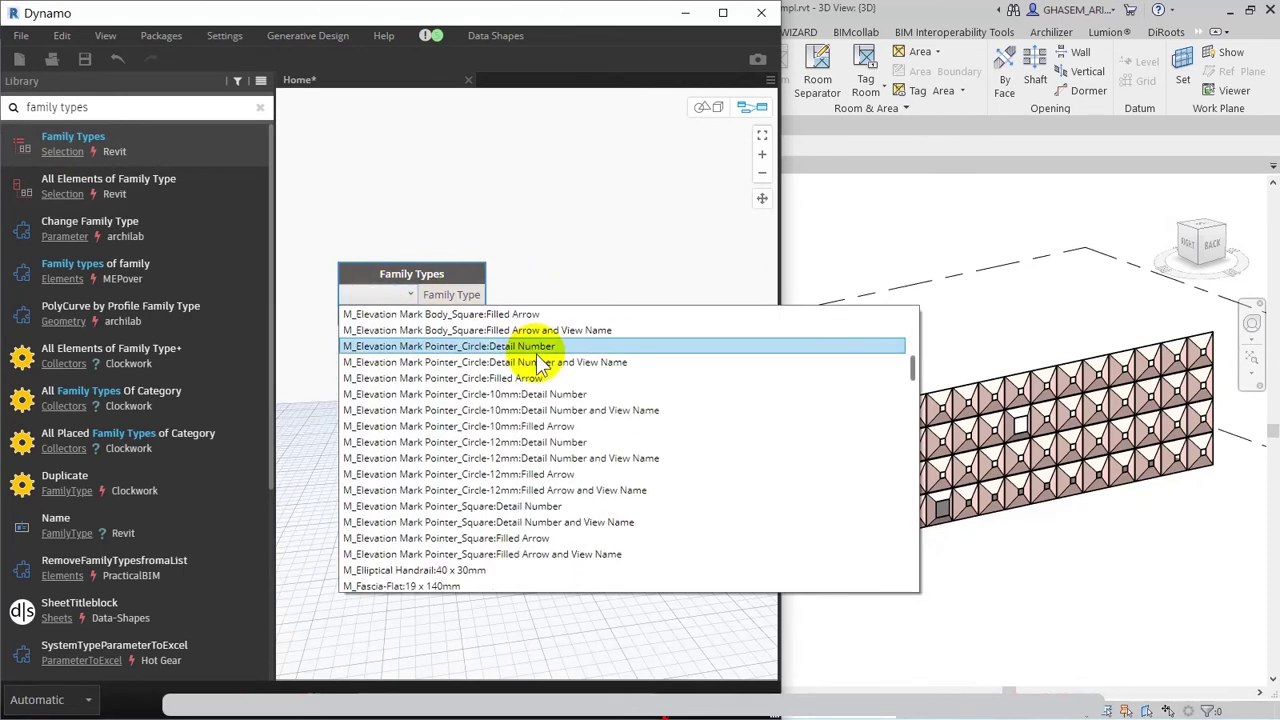
pyautogui.moveTo(913, 400); pyautogui.dragTo(915, 556)
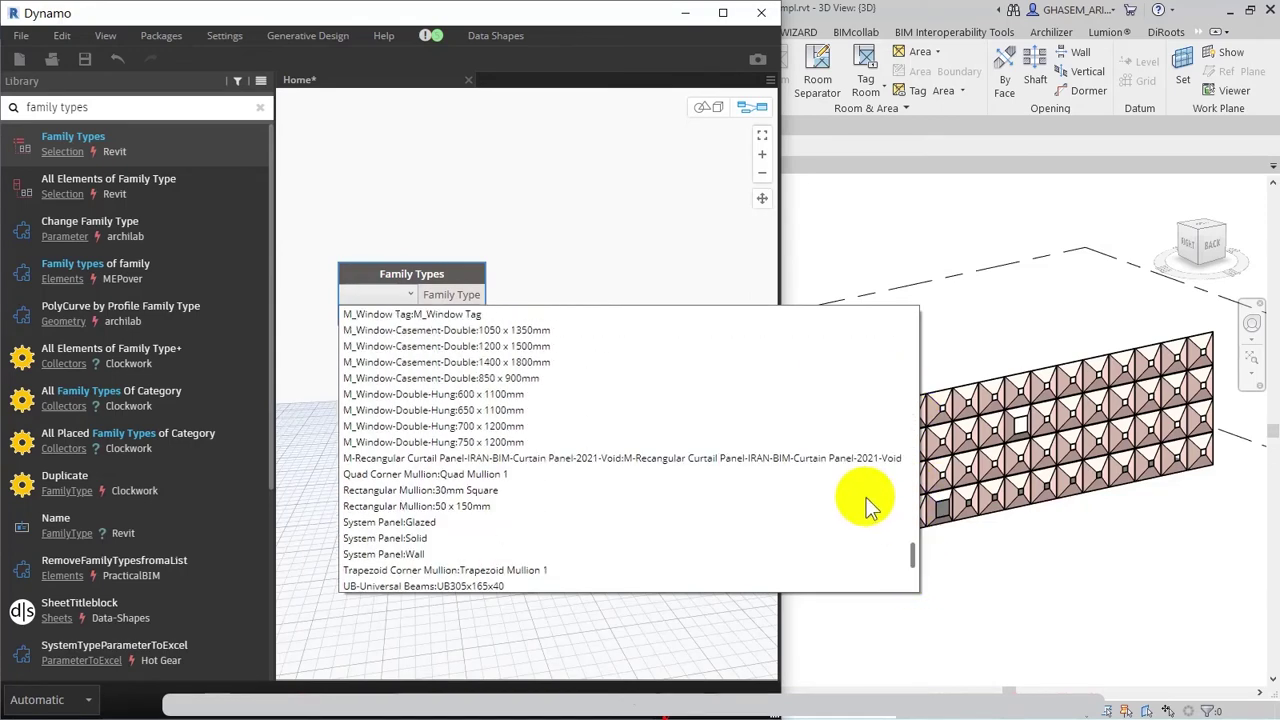
pyautogui.click(852, 465)
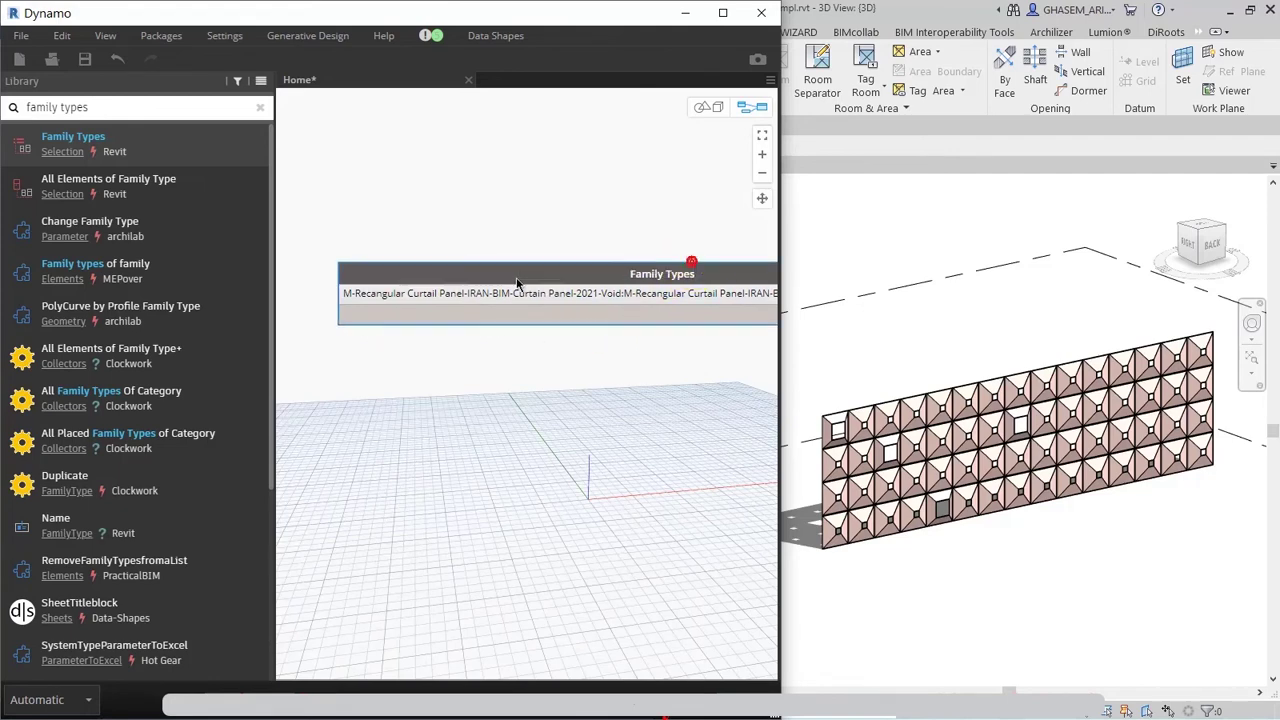
pyautogui.moveTo(697, 267); pyautogui.dragTo(323, 266)
pyautogui.moveTo(621, 284); pyautogui.dragTo(620, 278)
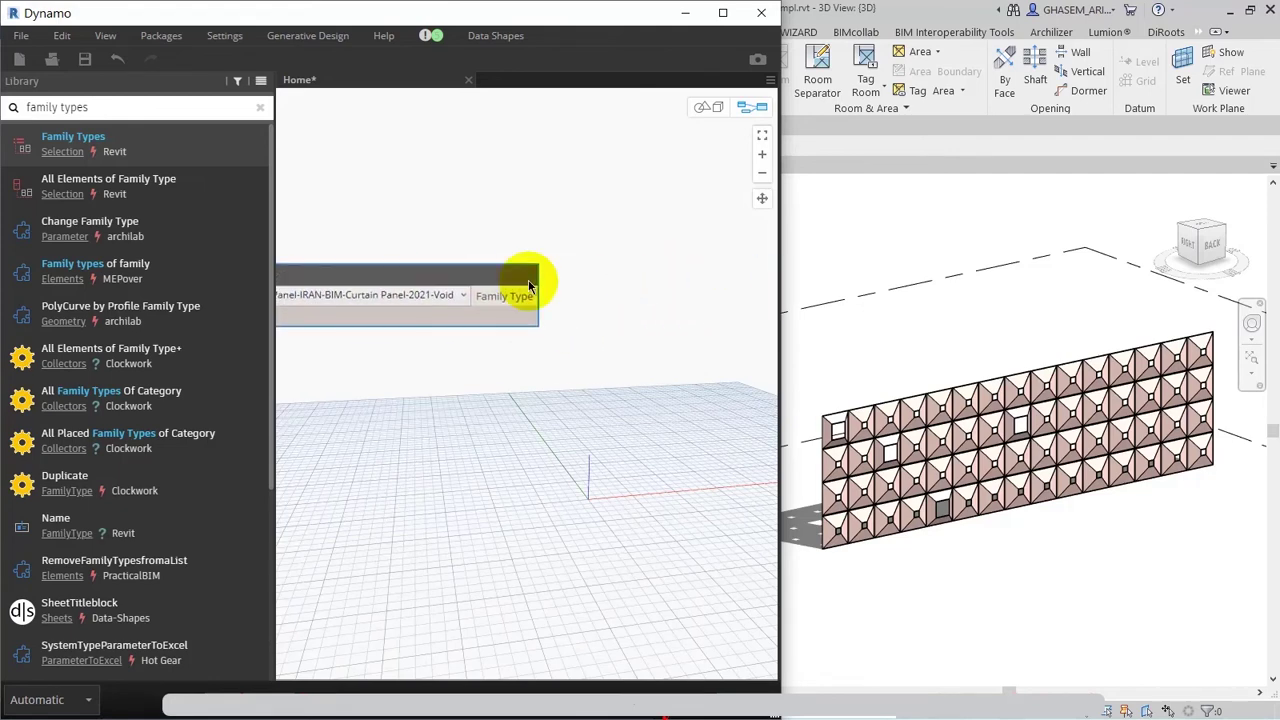
# Add an All Elements of Family Type node beside Family Types, connect the Family Type output to it and preview its element list.
pyautogui.click(97, 182)
pyautogui.click(538, 296)
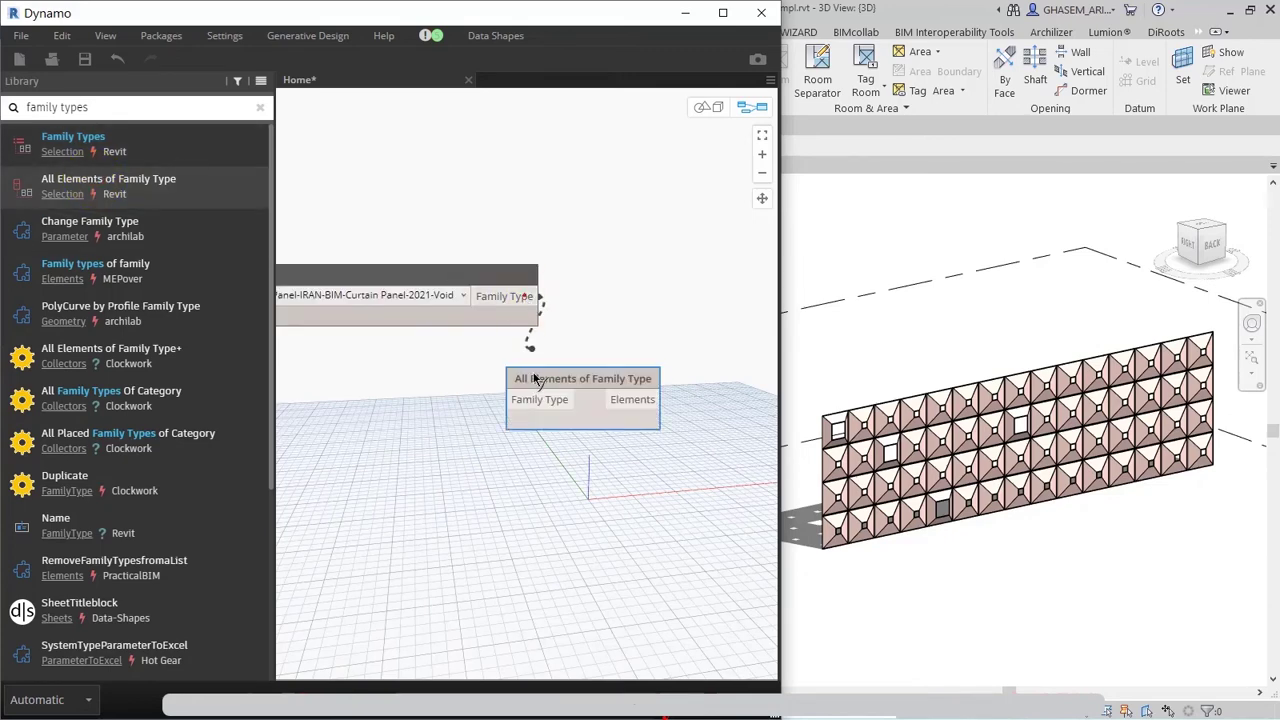
pyautogui.click(506, 399)
pyautogui.moveTo(590, 378); pyautogui.dragTo(646, 282)
pyautogui.moveTo(700, 347)
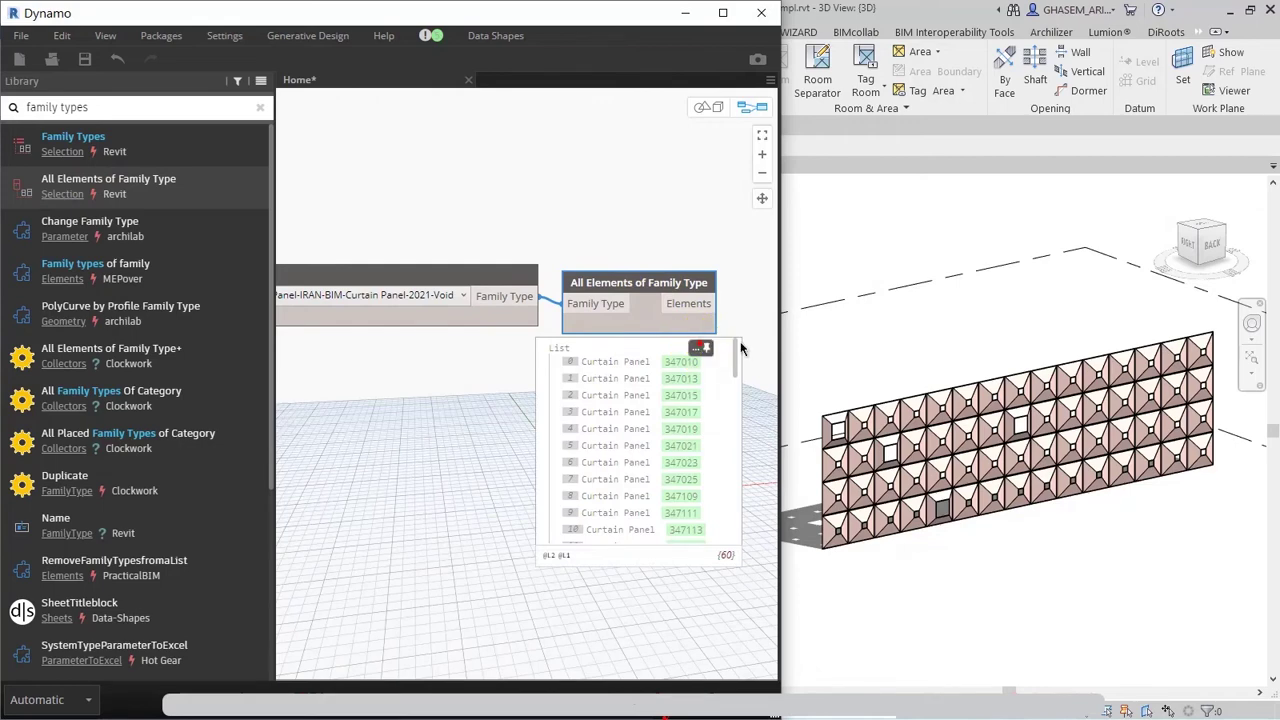
pyautogui.moveTo(740, 348); pyautogui.dragTo(563, 330, button='middle')
pyautogui.moveTo(555, 340)
pyautogui.mouseDown()
pyautogui.moveTo(560, 447)
pyautogui.moveTo(551, 331)
pyautogui.mouseUp()
pyautogui.click(531, 330)
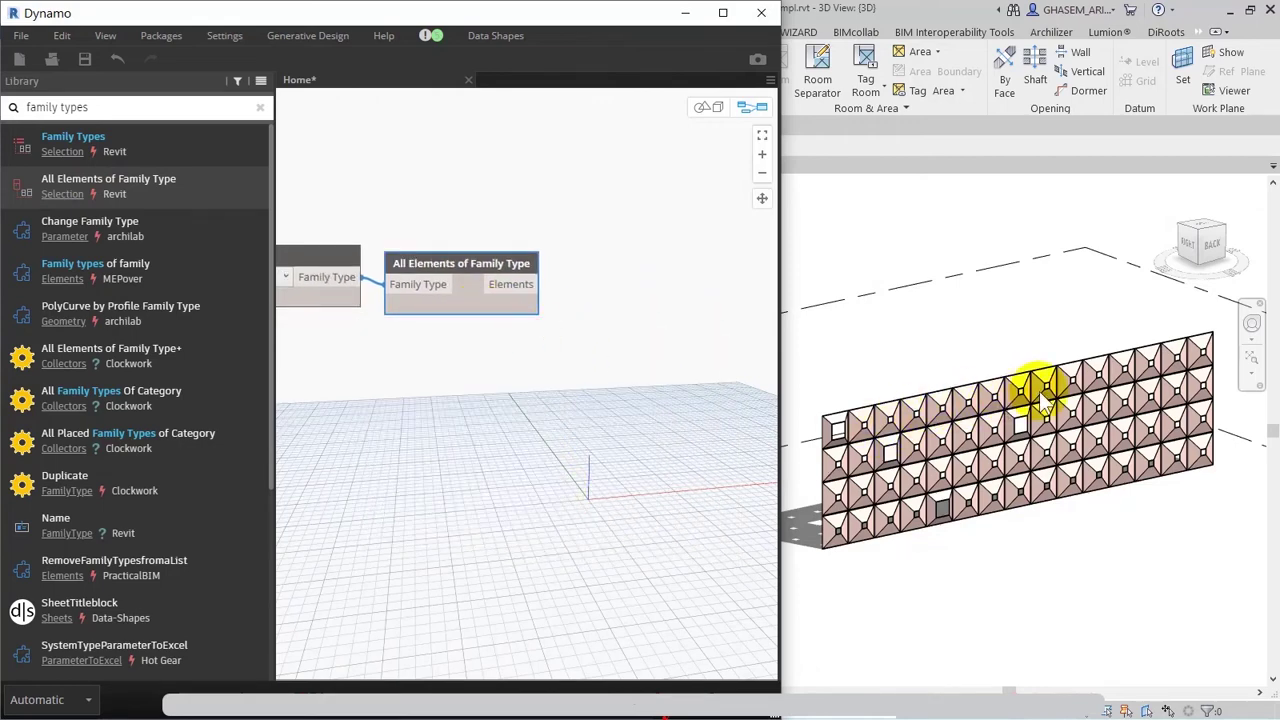
# Switch the graph's run mode from Automatic to Manual.
pyautogui.click(494, 444)
pyautogui.click(84, 700)
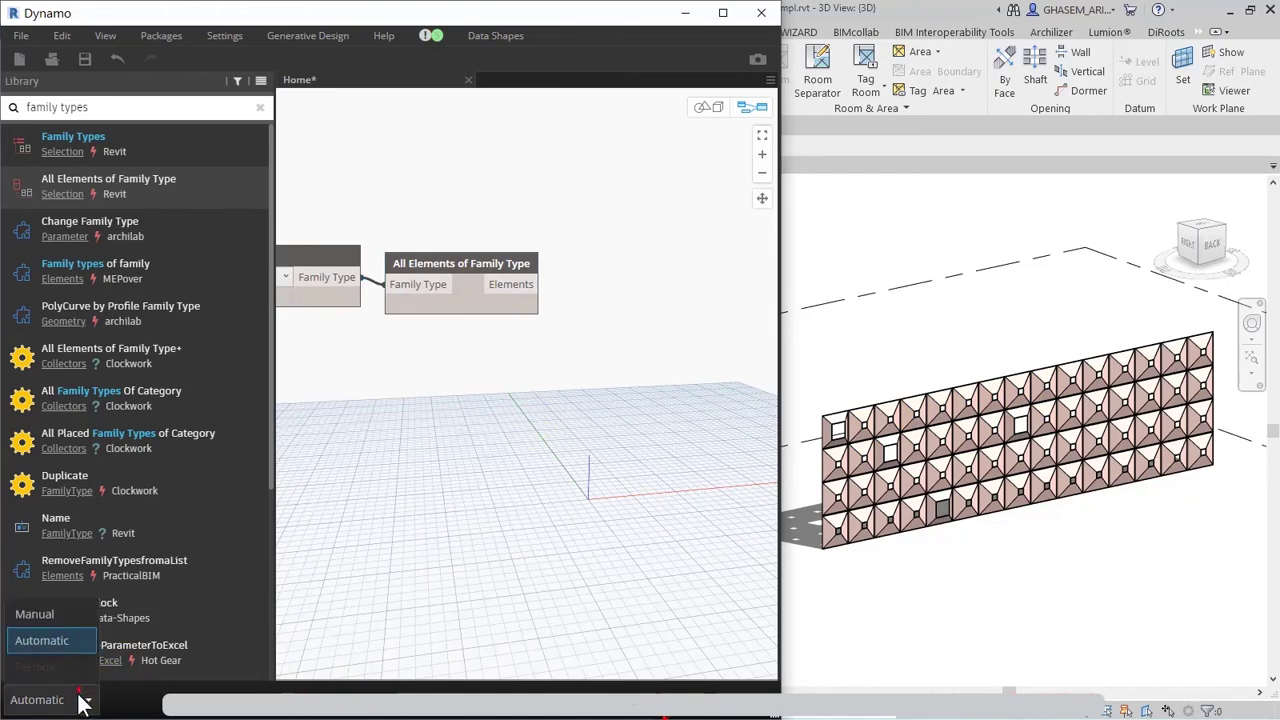
pyautogui.click(54, 618)
pyautogui.moveTo(506, 437); pyautogui.dragTo(409, 466, button='middle')
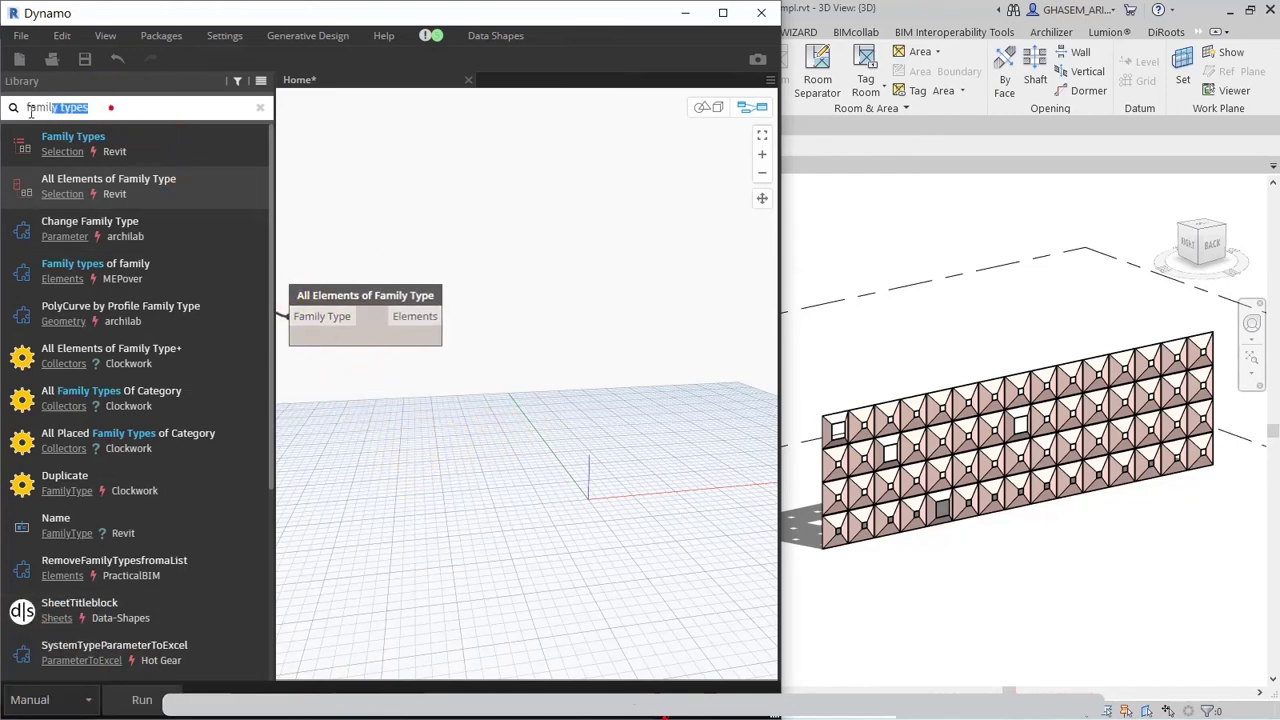
pyautogui.write('math.')
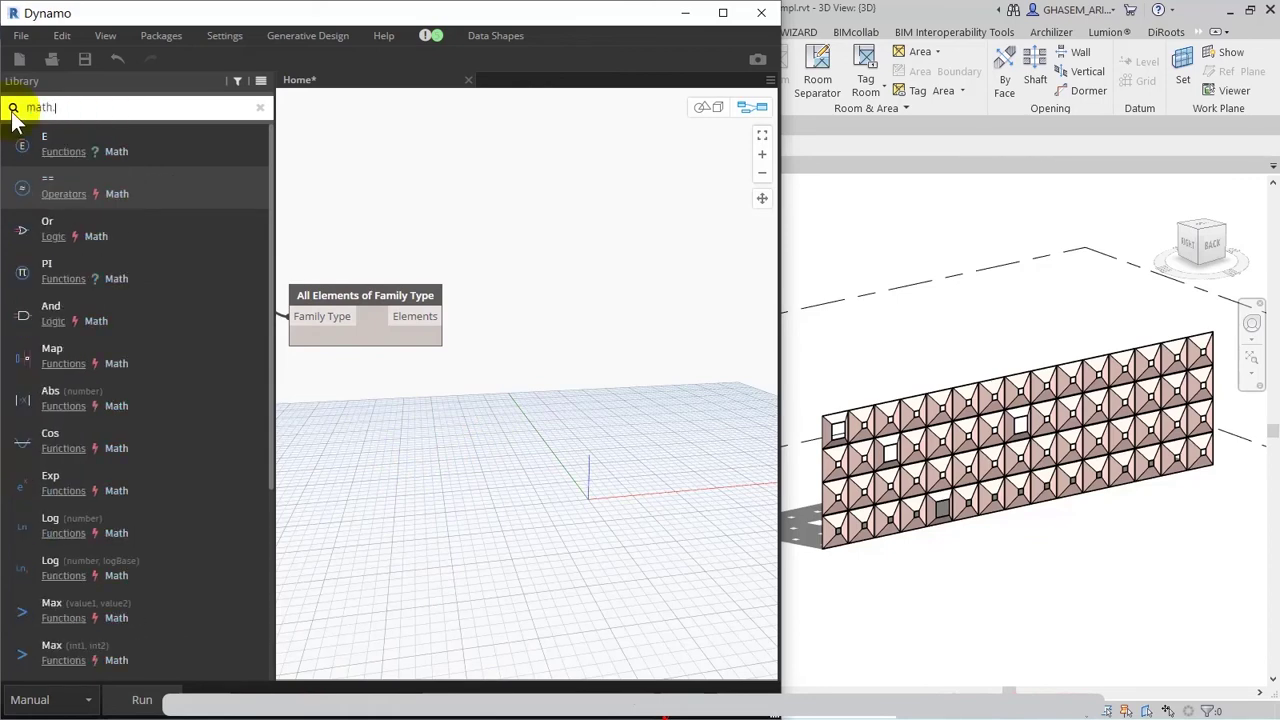
pyautogui.press('BackSpace')
pyautogui.press('BackSpace')
pyautogui.press('BackSpace')
# Search the library for count, add a List.Count node and feed it the Elements output, then preview its result.
pyautogui.write('co')
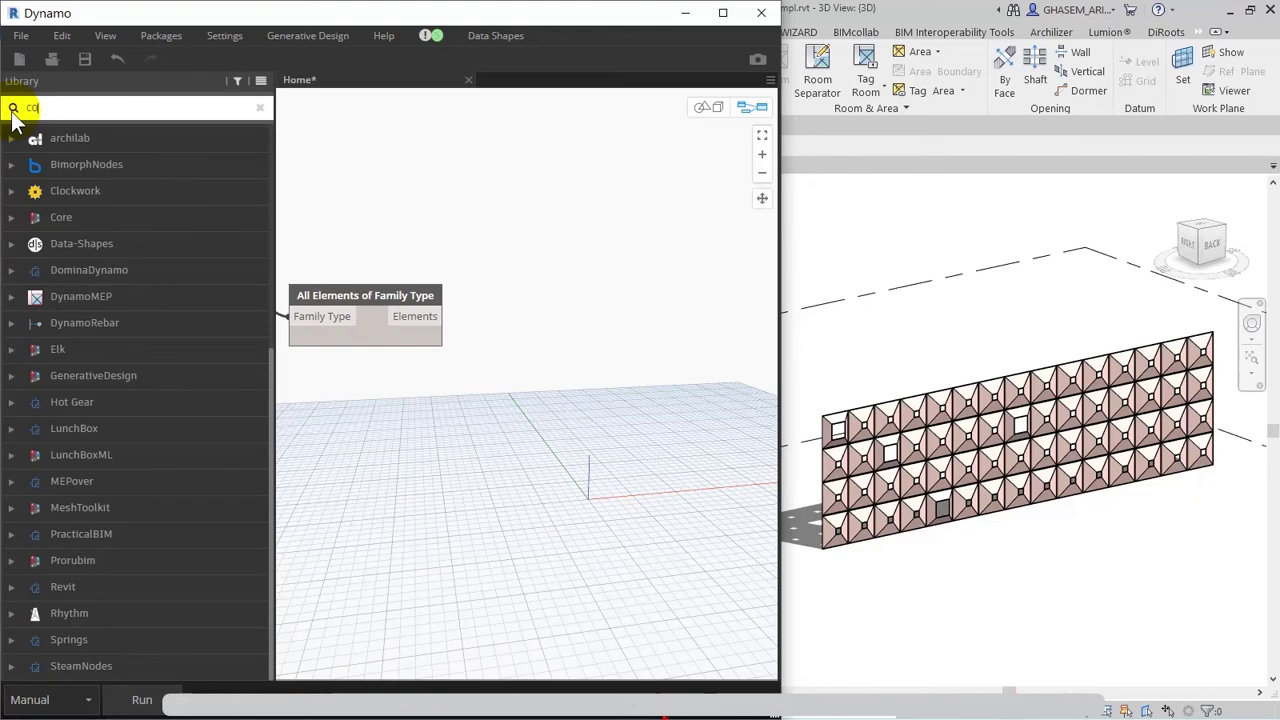
pyautogui.write('unt')
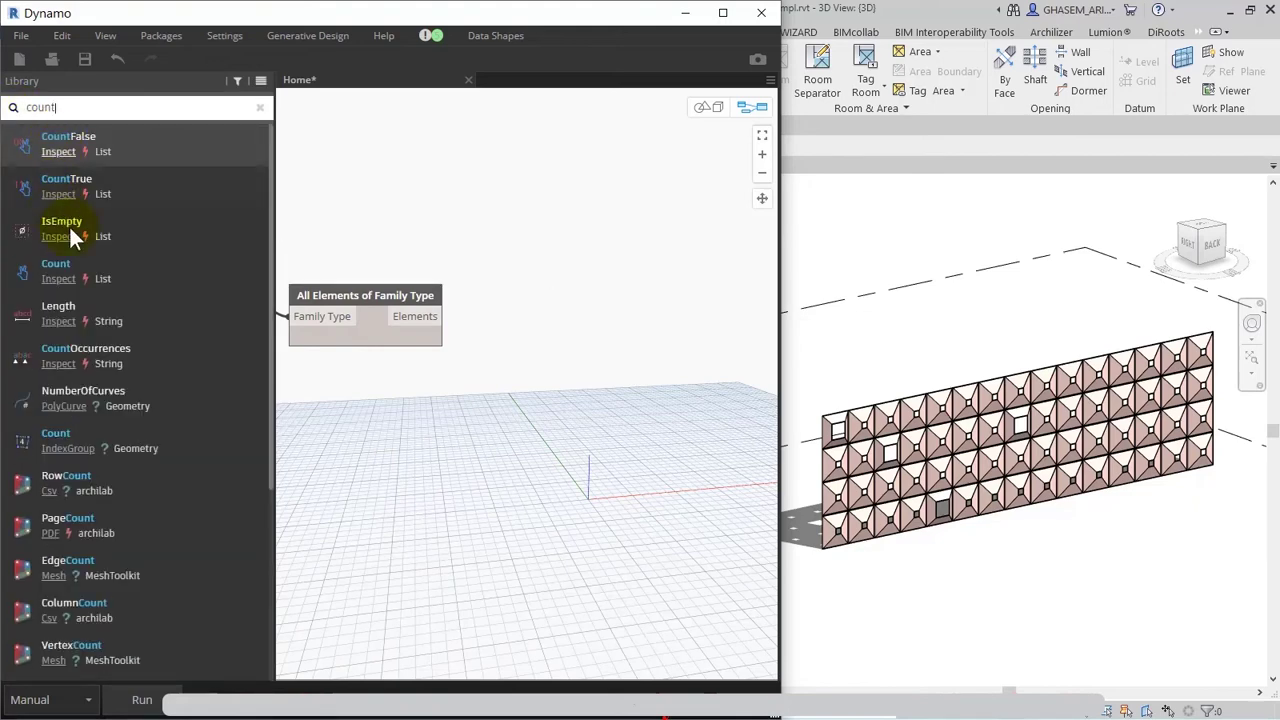
pyautogui.click(58, 276)
pyautogui.moveTo(430, 322)
pyautogui.mouseDown()
pyautogui.moveTo(549, 418)
pyautogui.moveTo(511, 299)
pyautogui.mouseUp()
pyautogui.moveTo(596, 355); pyautogui.dragTo(431, 388, button='middle')
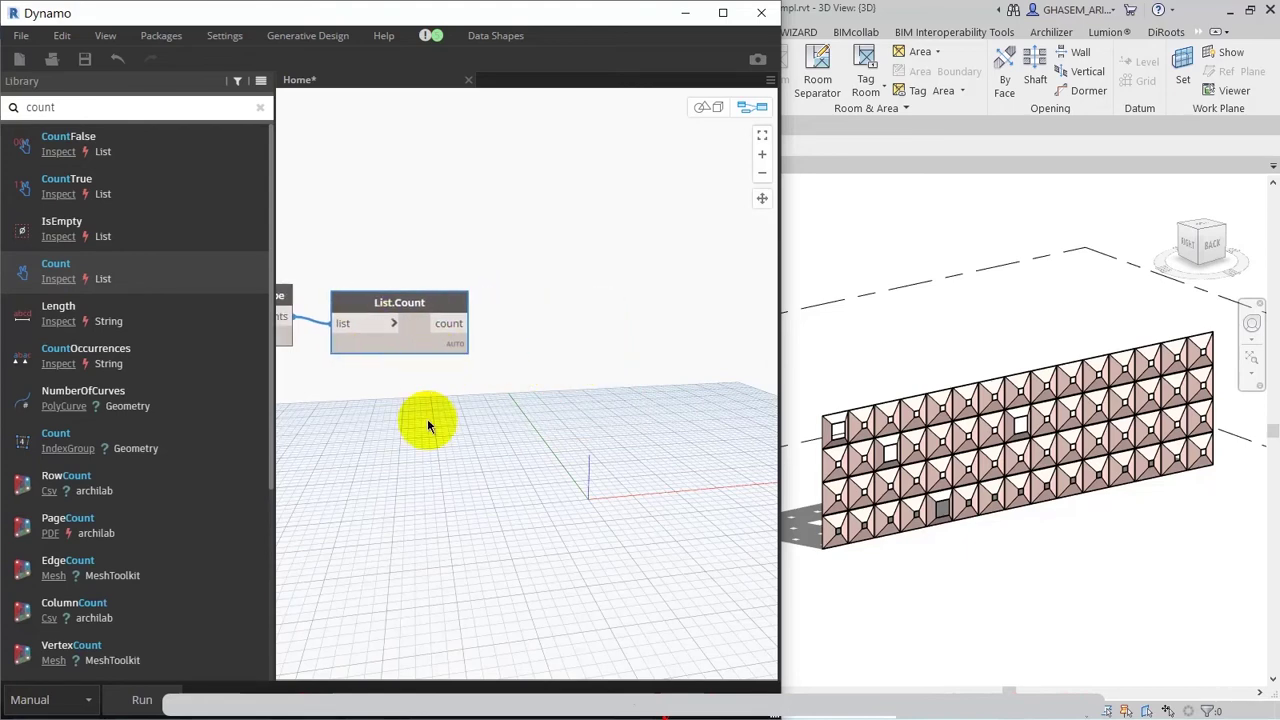
pyautogui.moveTo(457, 372)
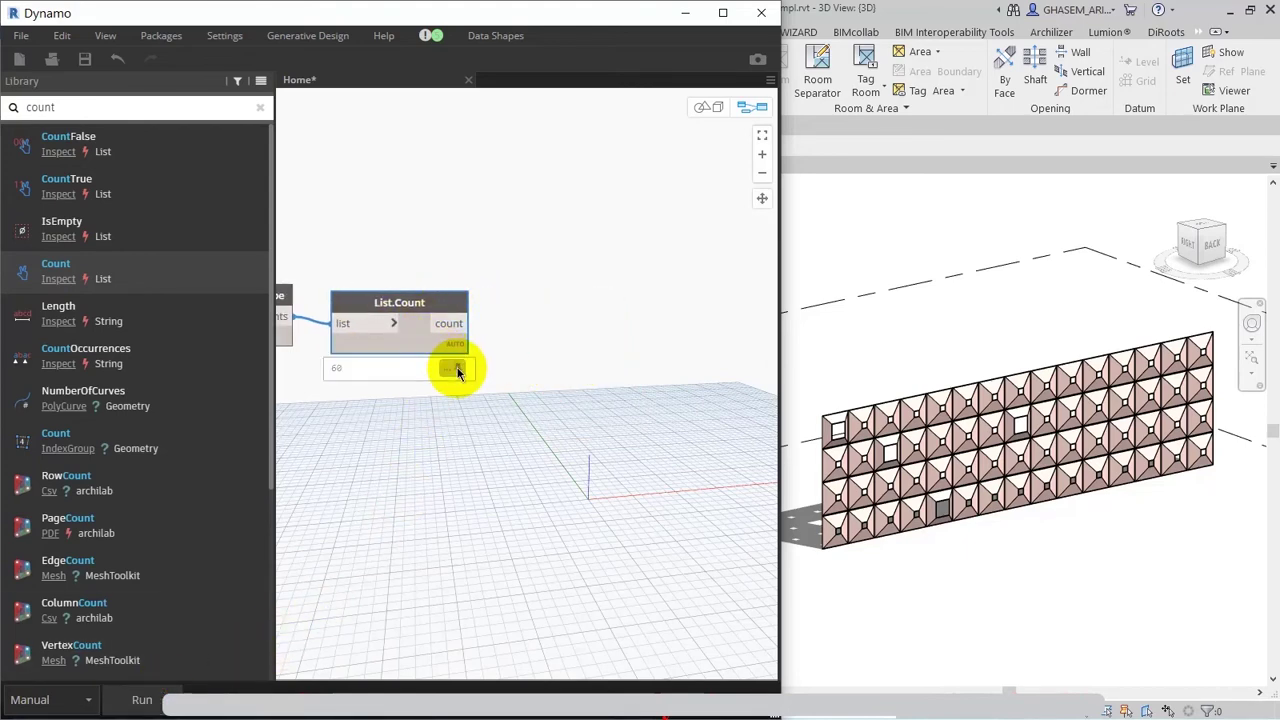
pyautogui.moveTo(457, 372); pyautogui.dragTo(423, 380, button='middle')
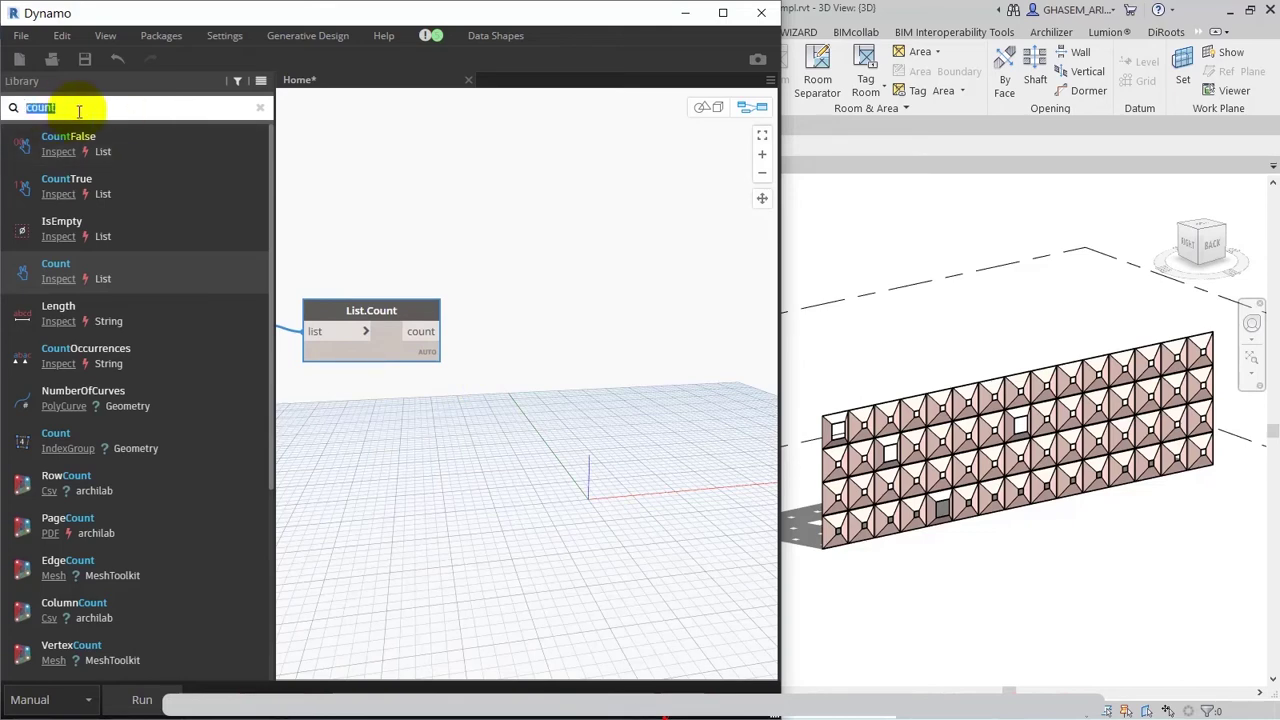
# Add the single-input Math.Round node below and beside List.Count and connect the count output to its number input.
pyautogui.write('ath.r')
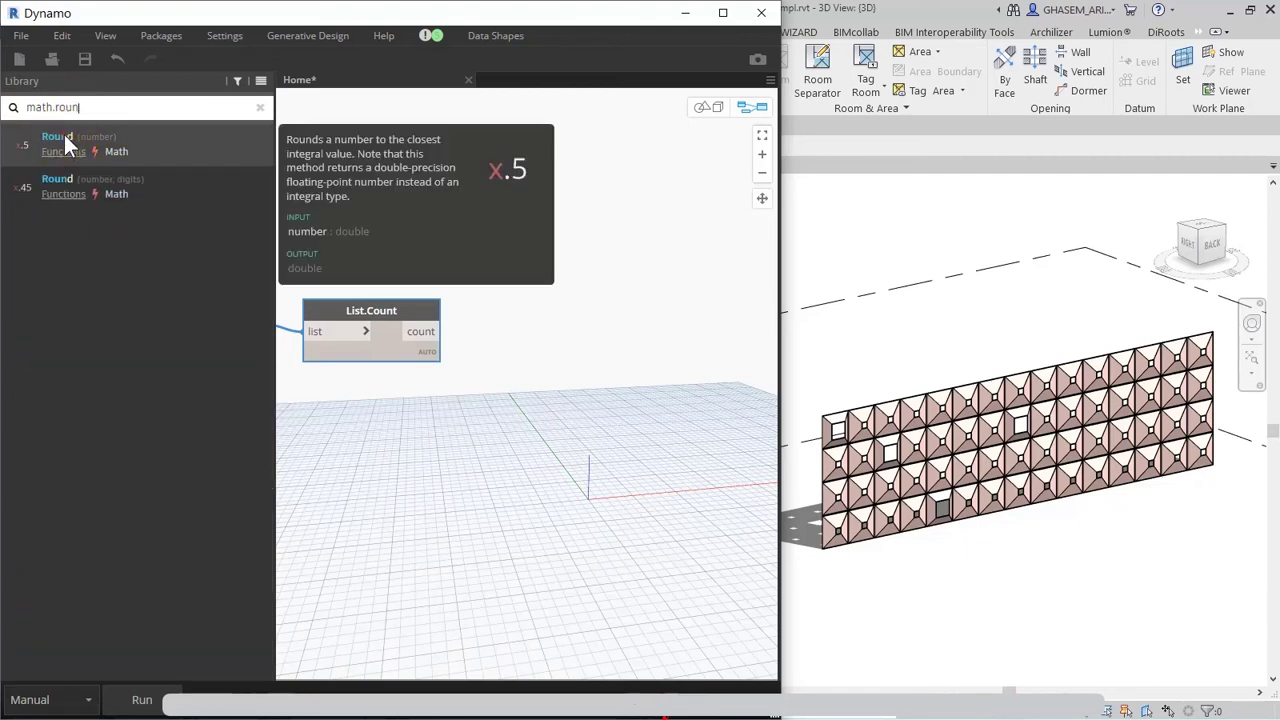
pyautogui.click(64, 138)
pyautogui.moveTo(550, 437); pyautogui.dragTo(440, 331)
pyautogui.moveTo(610, 417); pyautogui.dragTo(541, 395)
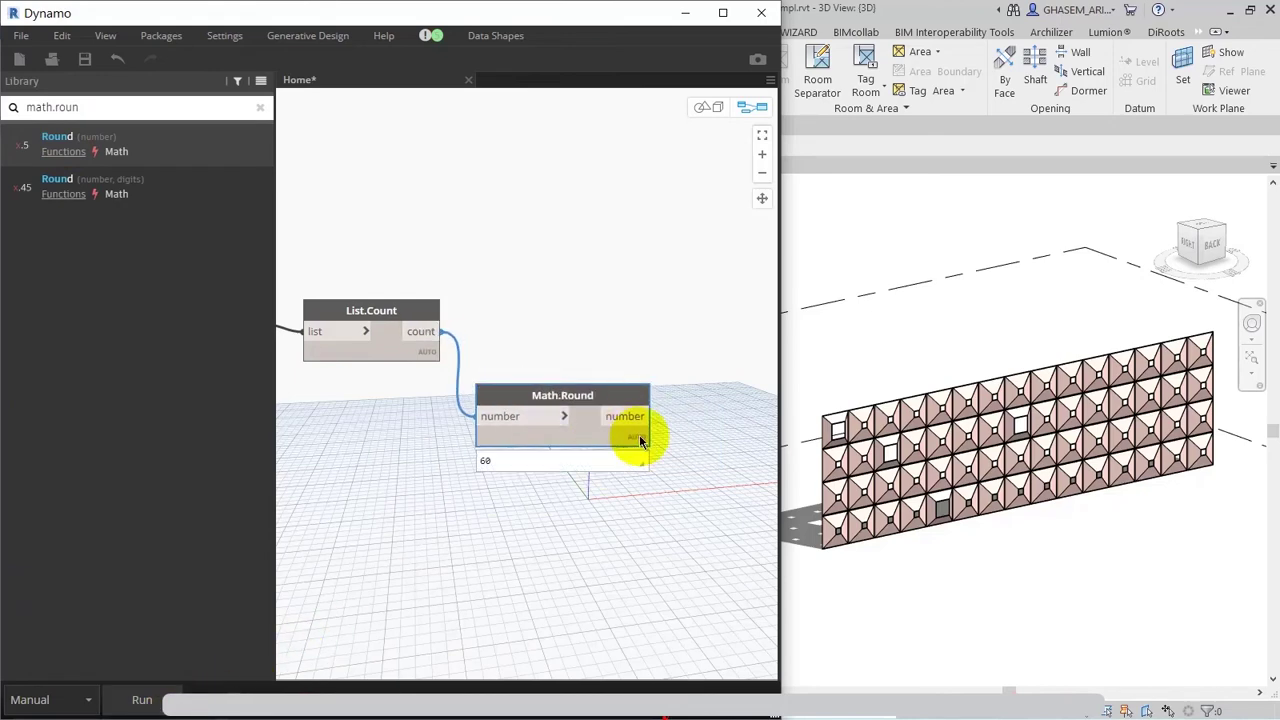
pyautogui.moveTo(634, 446)
pyautogui.moveTo(396, 354)
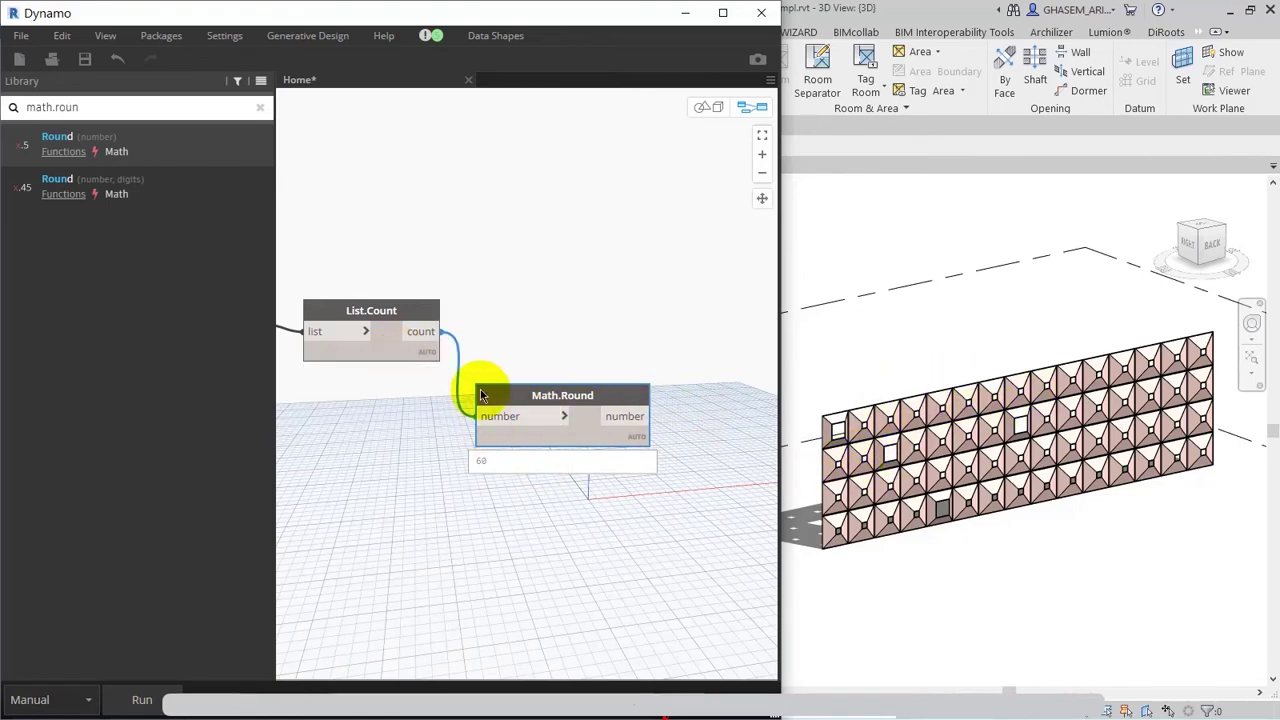
# Add a Math.Map node beside Math.Round and connect the rounded number to its rangeMin input.
pyautogui.moveTo(555, 420); pyautogui.dragTo(228, 212, button='middle')
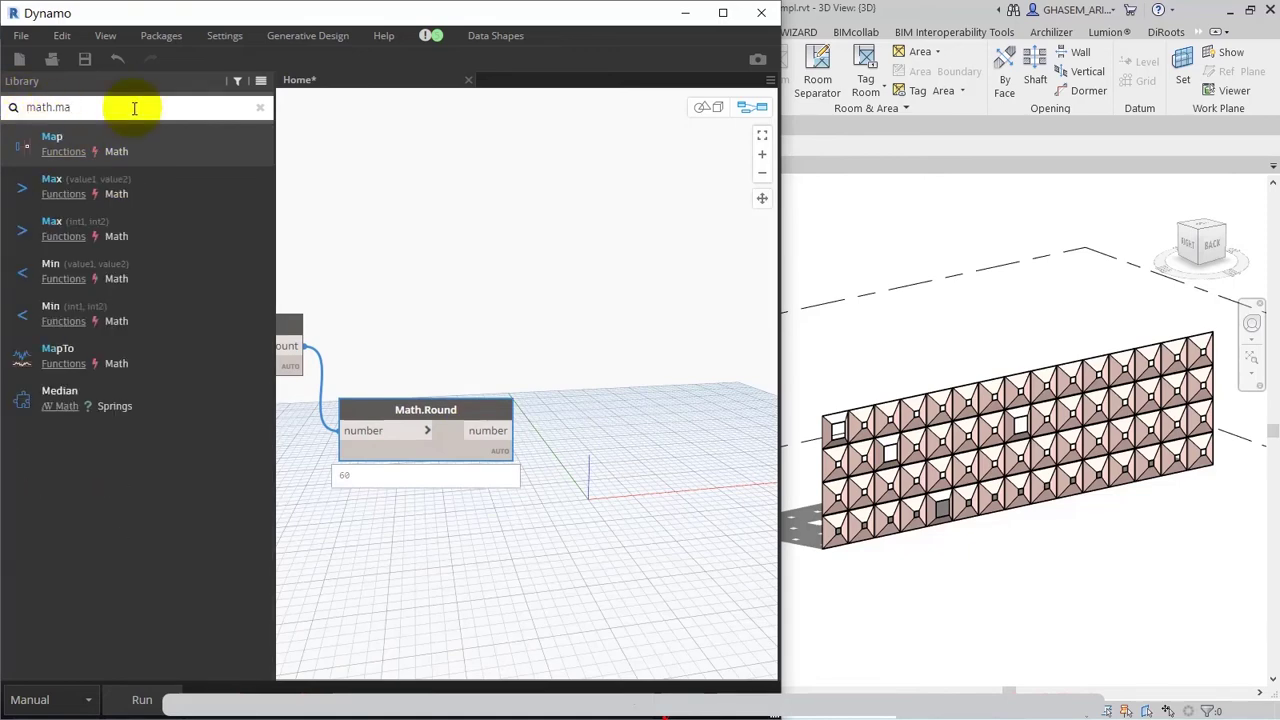
pyautogui.write('p')
pyautogui.click(149, 142)
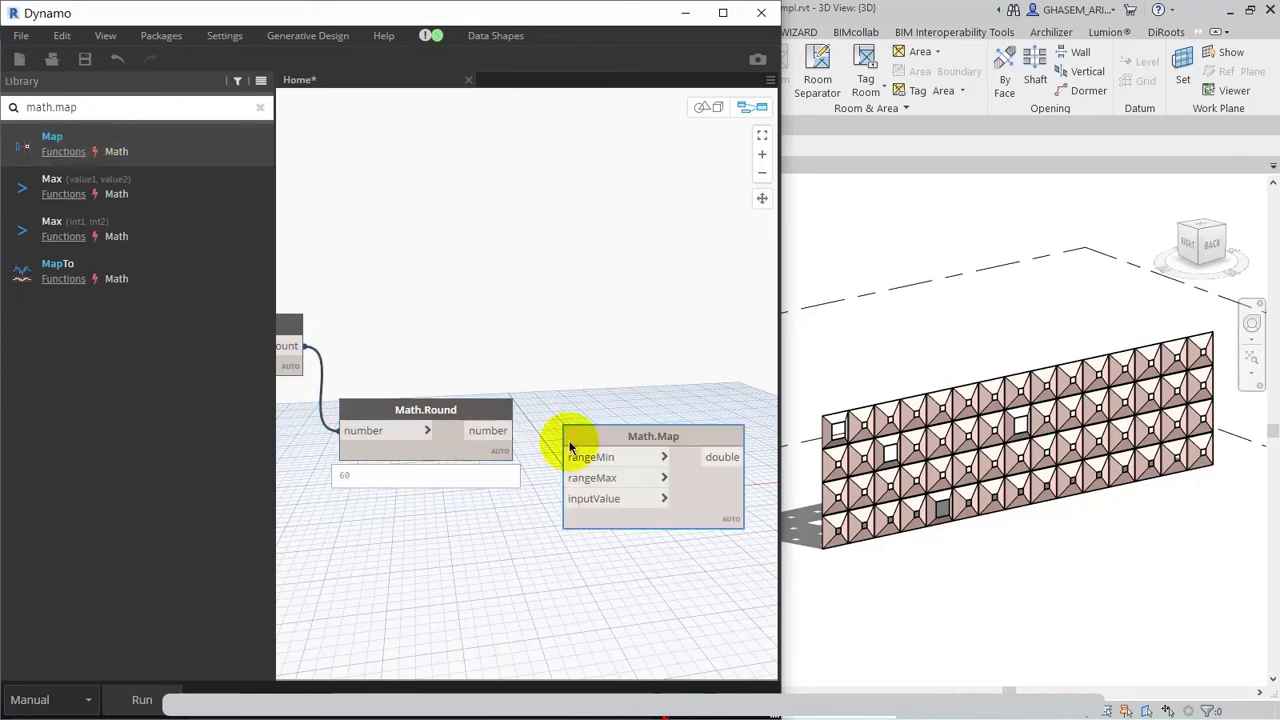
pyautogui.click(508, 431)
pyautogui.moveTo(622, 436); pyautogui.dragTo(564, 401)
pyautogui.moveTo(671, 507)
pyautogui.moveTo(639, 466); pyautogui.dragTo(663, 469)
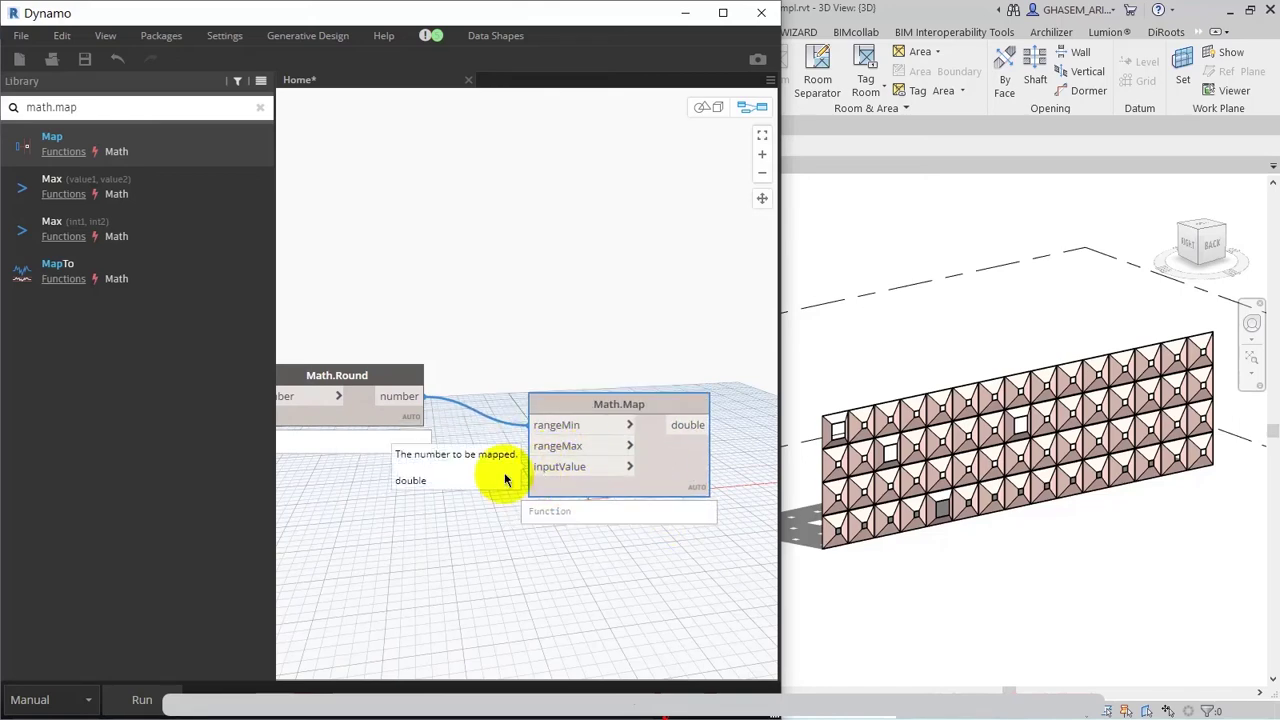
# Create a Code Block below Math.Round containing the values 200 and 500 on separate lines.
pyautogui.doubleClick(437, 475)
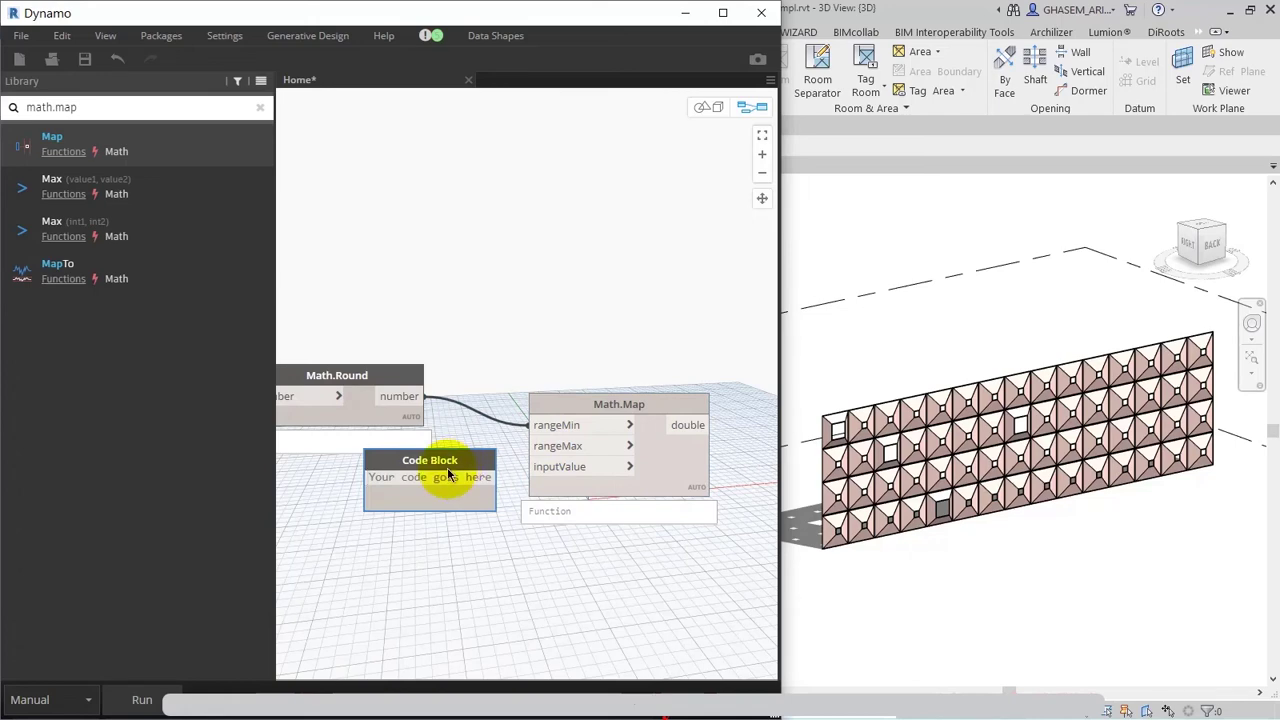
pyautogui.write('200')
pyautogui.click(429, 500)
pyautogui.click(402, 493)
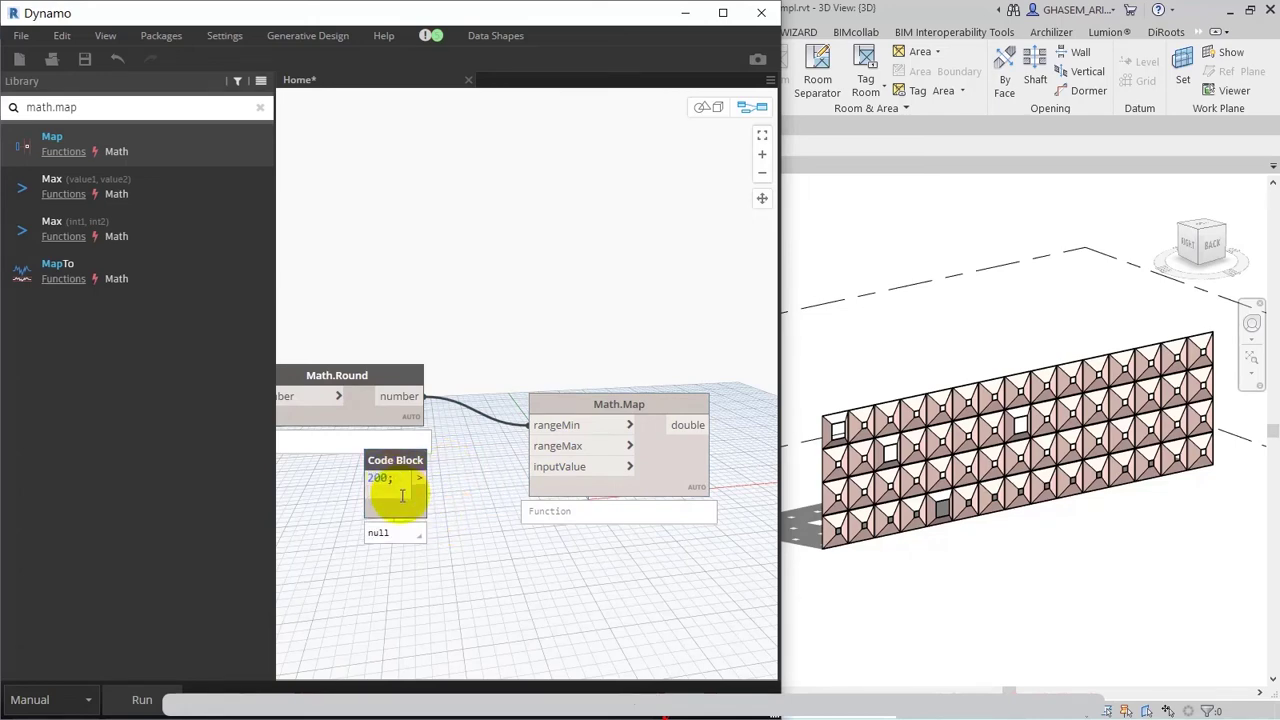
pyautogui.write('500')
pyautogui.click(449, 514)
# Connect the Code Block's 200 output to rangeMax and its 500 output to inputValue on Math.Map.
pyautogui.click(420, 478)
pyautogui.click(567, 446)
pyautogui.click(558, 467)
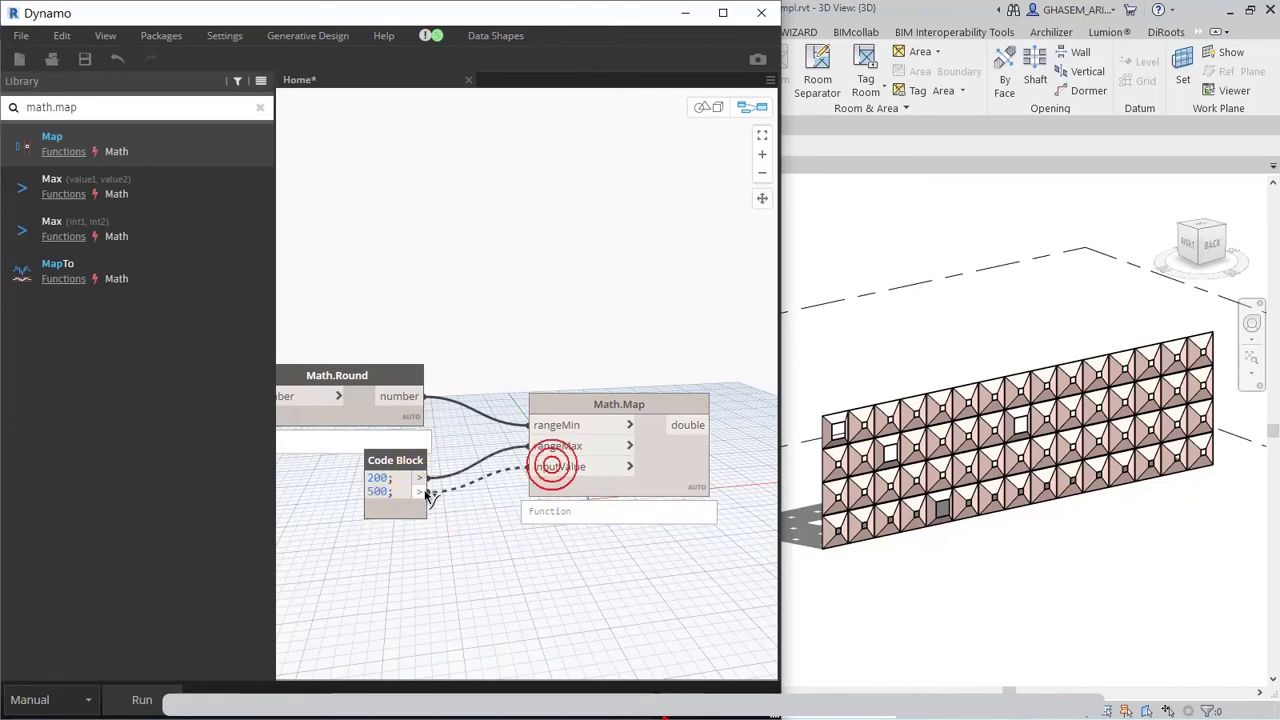
pyautogui.click(423, 491)
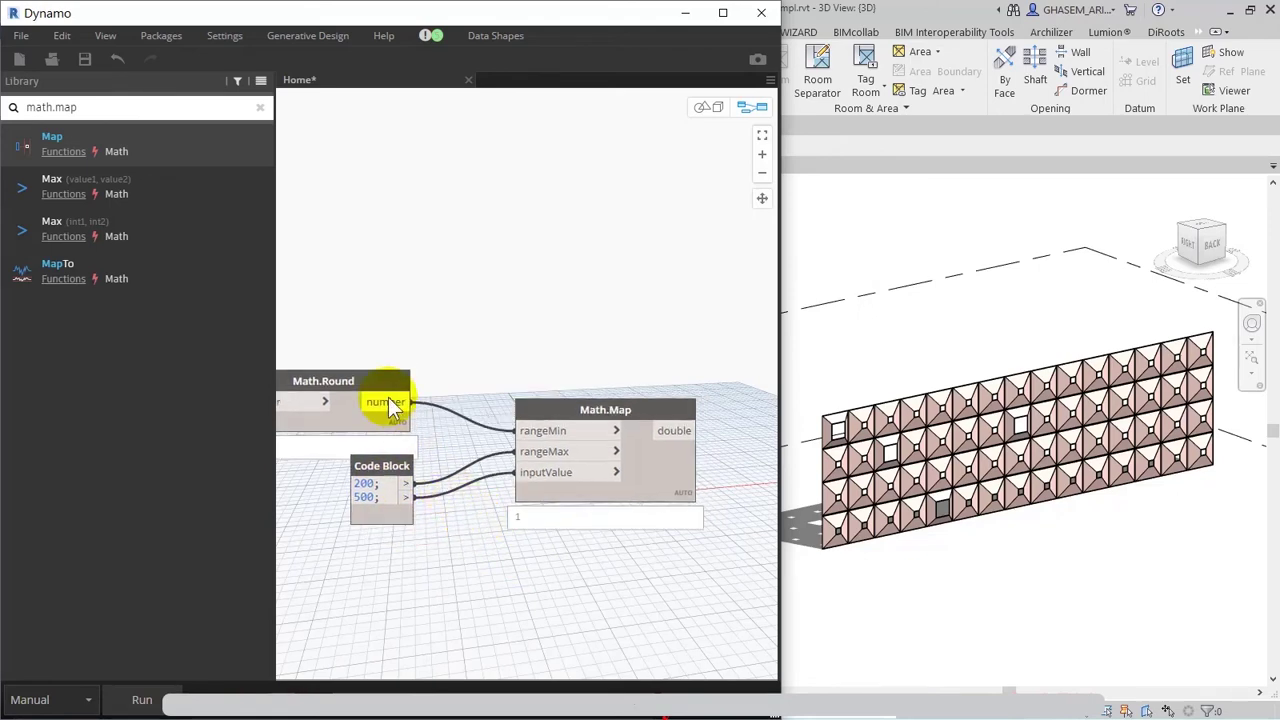
# Duplicate the Math.Round node, place the copy beyond Math.Map and connect Math.Map's double output to its number input.
pyautogui.scroll(-3, 492, 352)
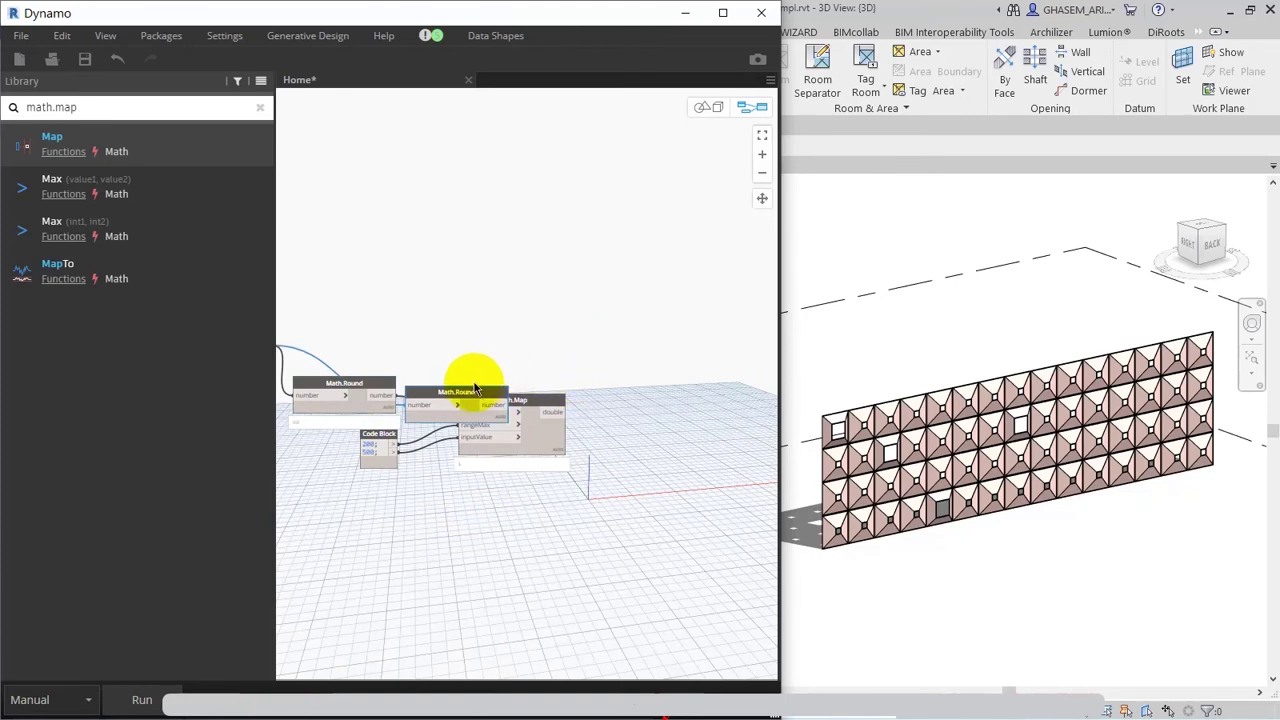
pyautogui.hotkey('ctrl', 'v')
pyautogui.moveTo(543, 427); pyautogui.dragTo(596, 363)
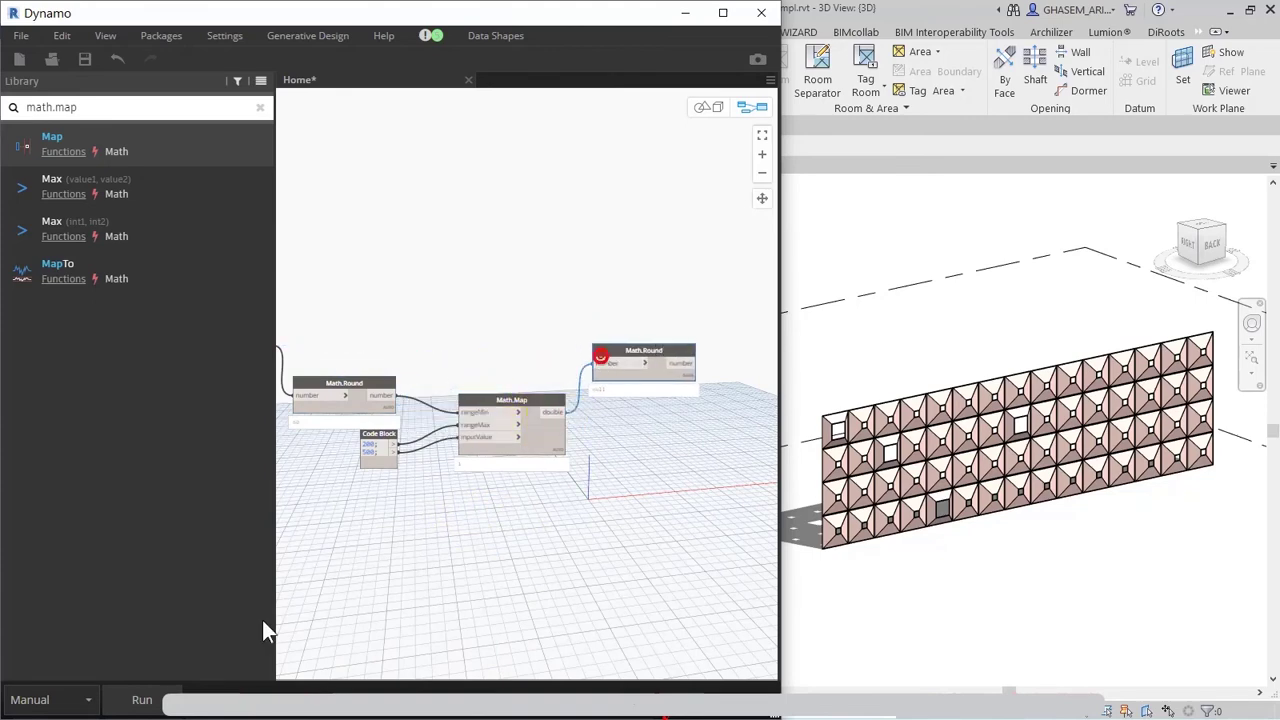
pyautogui.moveTo(617, 490); pyautogui.dragTo(466, 506, button='middle')
pyautogui.scroll(2, 502, 392)
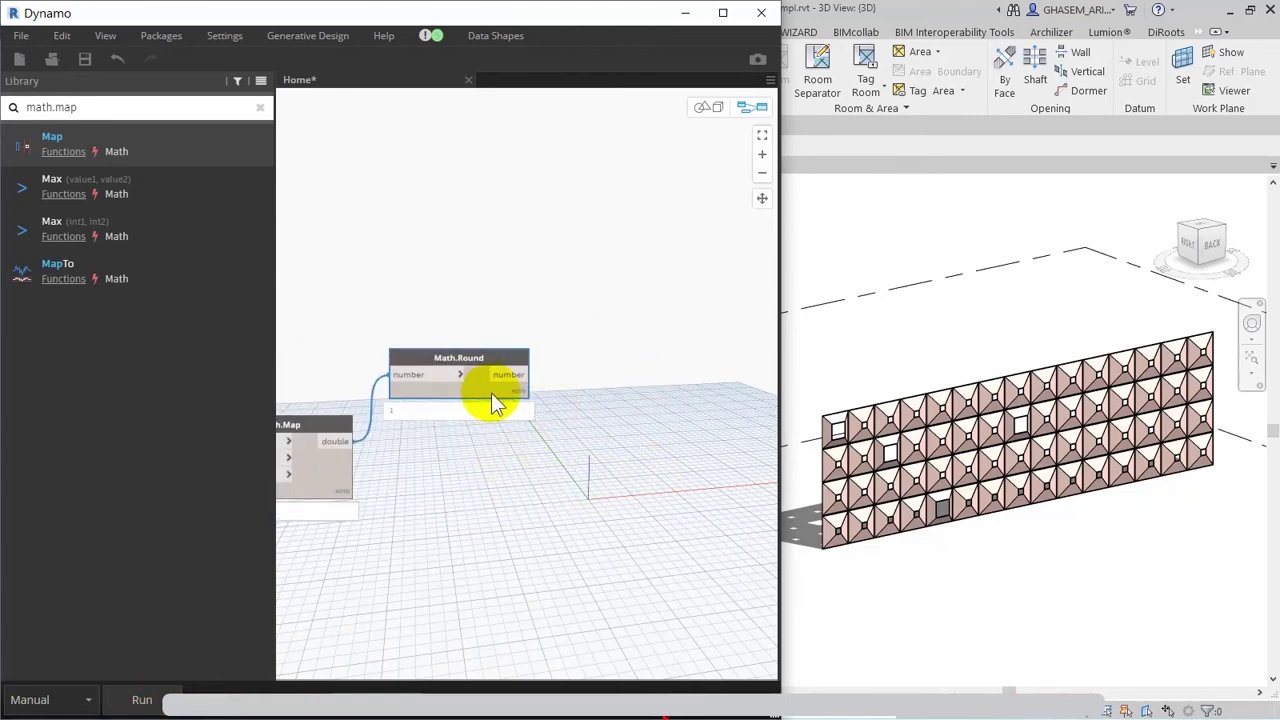
pyautogui.moveTo(583, 409); pyautogui.dragTo(494, 423, button='middle')
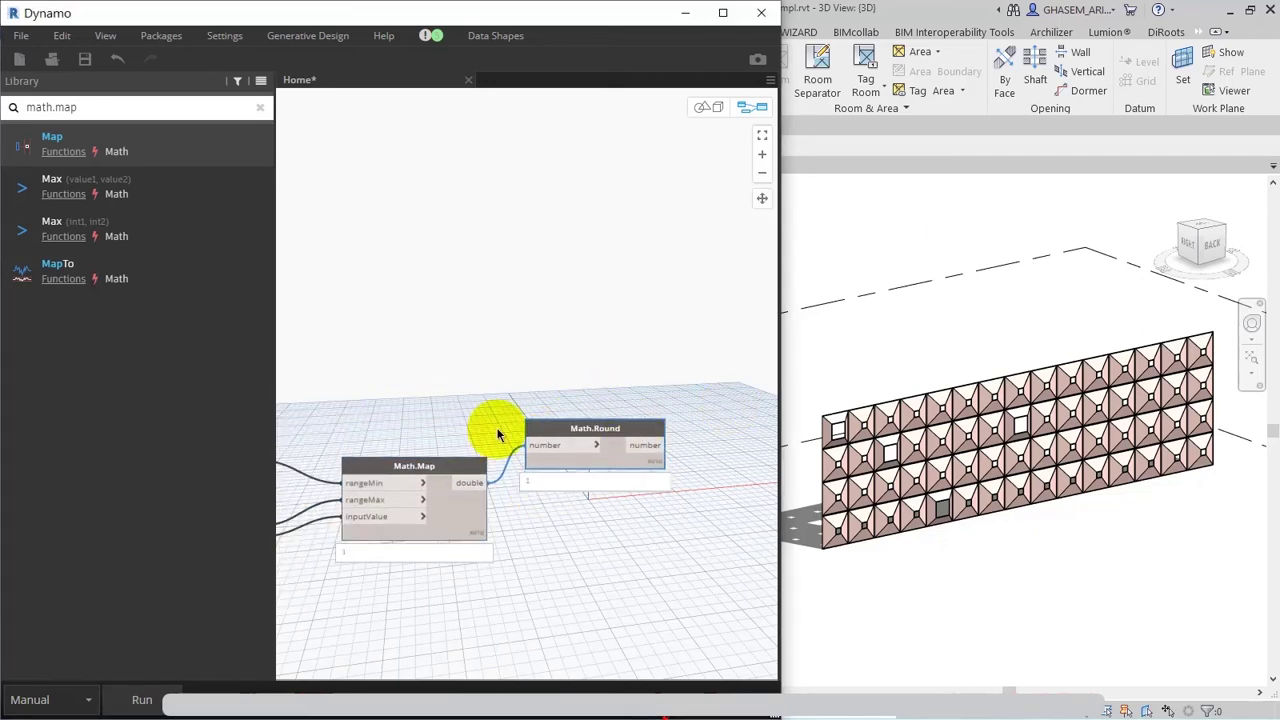
# Search the node library for math.remap and add a Math.RemapRange node.
pyautogui.click(103, 108)
pyautogui.write('math.remap')
pyautogui.click(82, 130)
pyautogui.moveTo(434, 266); pyautogui.dragTo(524, 131, button='middle')
# Disconnect the Code Block's 200 output from rangeMax and delete the Math.Map node.
pyautogui.moveTo(484, 366); pyautogui.dragTo(351, 371)
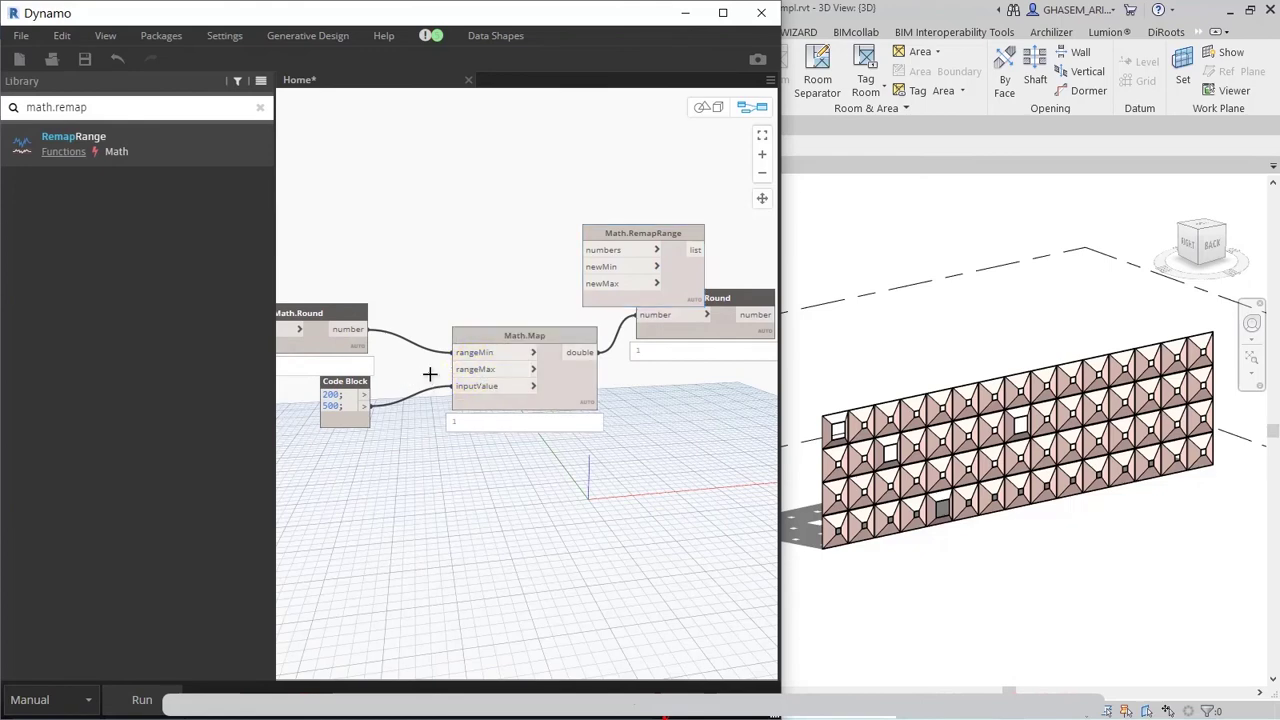
pyautogui.click(468, 349)
pyautogui.click(501, 341)
pyautogui.press('Delete')
# Place the Math.RemapRange node between the two Math.Round nodes and connect the first Math.Round's number output to its numbers input.
pyautogui.moveTo(594, 257); pyautogui.dragTo(445, 372)
pyautogui.click(360, 345)
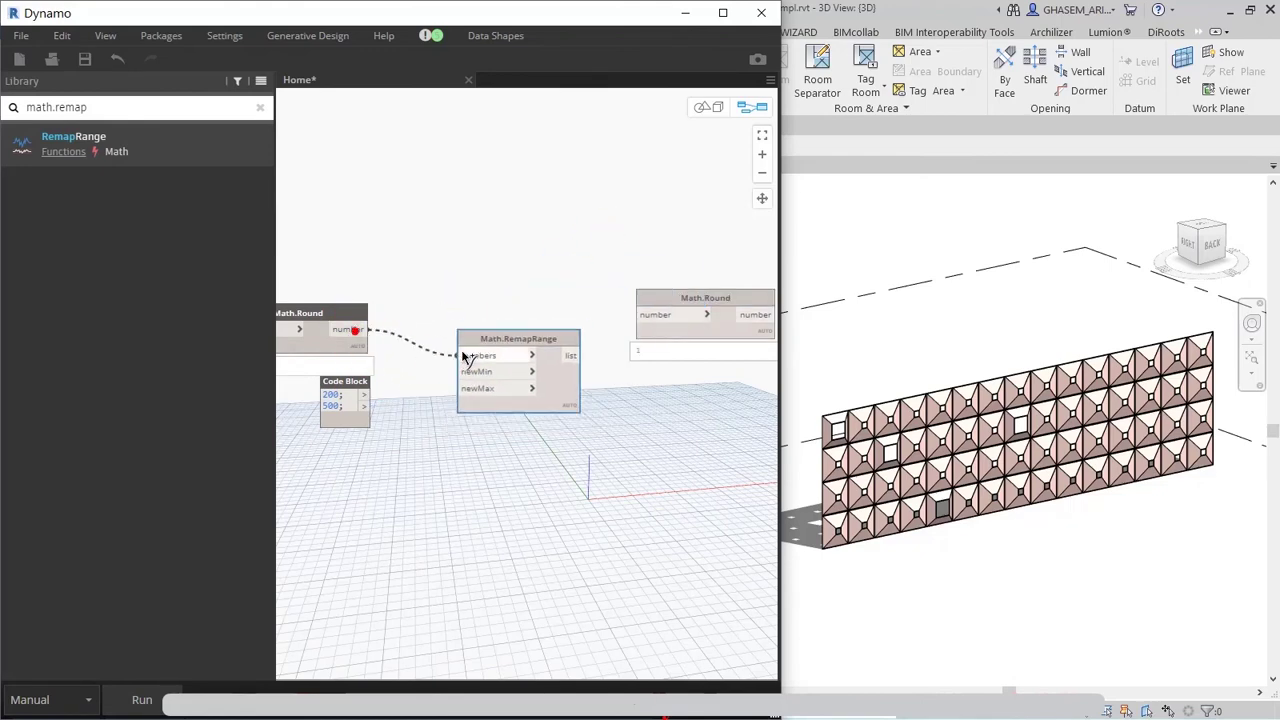
pyautogui.click(463, 355)
# Connect the Code Block's 200 output to newMin and its 500 output to newMax on Math.RemapRange, and run the graph.
pyautogui.scroll(5, 430, 387)
pyautogui.click(478, 361)
pyautogui.click(331, 414)
pyautogui.click(478, 387)
pyautogui.click(163, 703)
pyautogui.moveTo(623, 403)
pyautogui.moveTo(680, 440); pyautogui.dragTo(700, 394, button='middle')
# Search the node library for math.ran, add a Math.RandomList node and delete the Math.Round node that follows List.Count.
pyautogui.moveTo(356, 350); pyautogui.dragTo(447, 358)
pyautogui.click(408, 371)
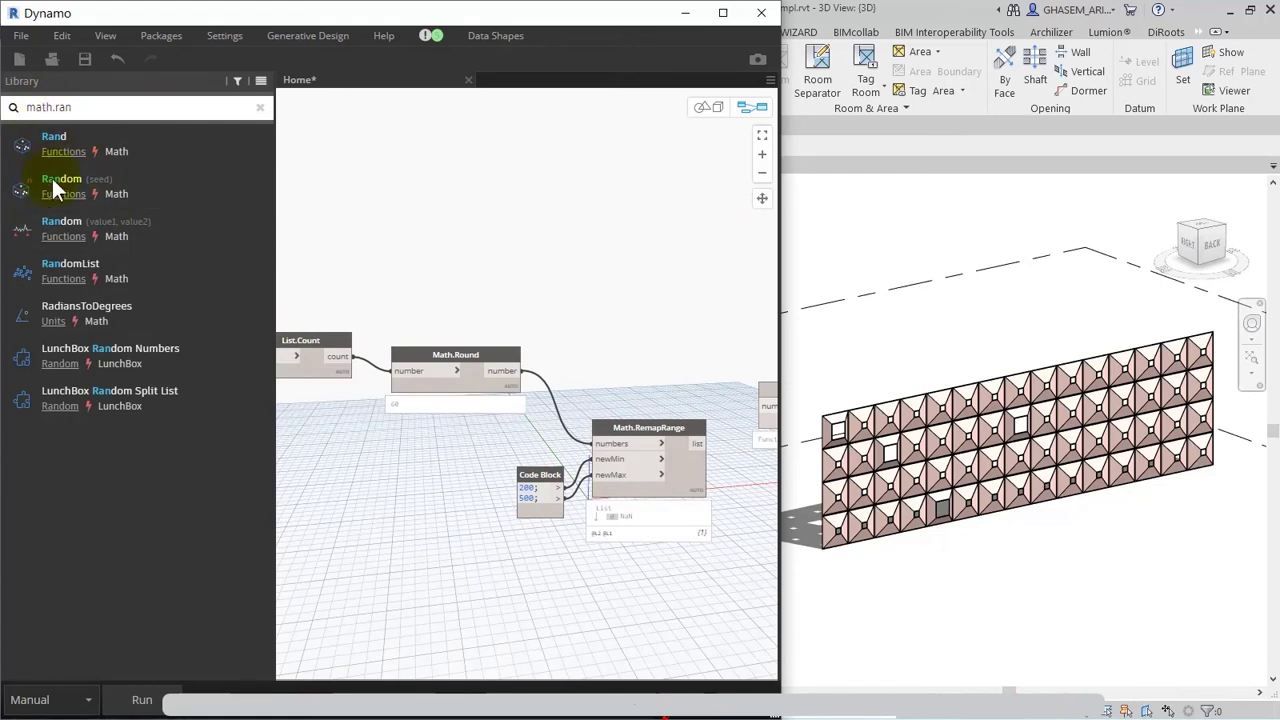
pyautogui.moveTo(65, 264); pyautogui.dragTo(448, 371)
pyautogui.click(478, 370)
pyautogui.press('Delete')
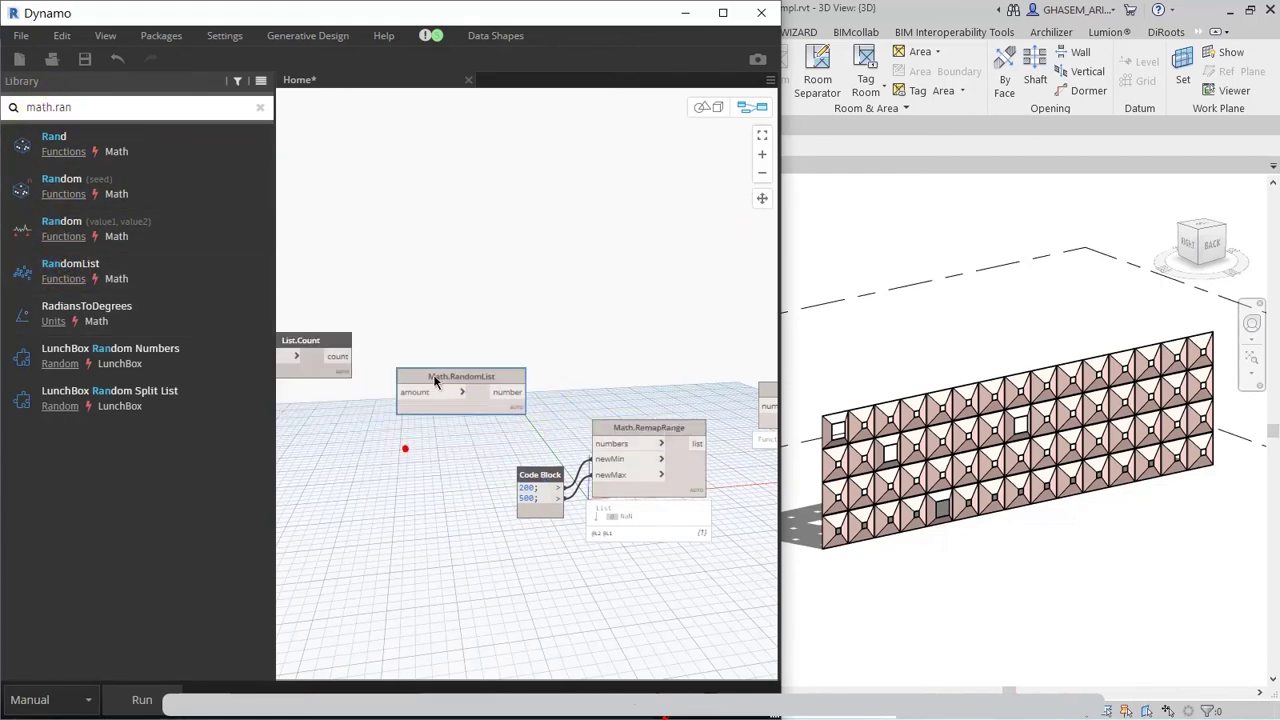
# Connect List.Count to Math.RandomList's amount, connect its number output to Math.RemapRange's numbers, and run the graph.
pyautogui.moveTo(320, 365); pyautogui.dragTo(402, 392)
pyautogui.click(142, 699)
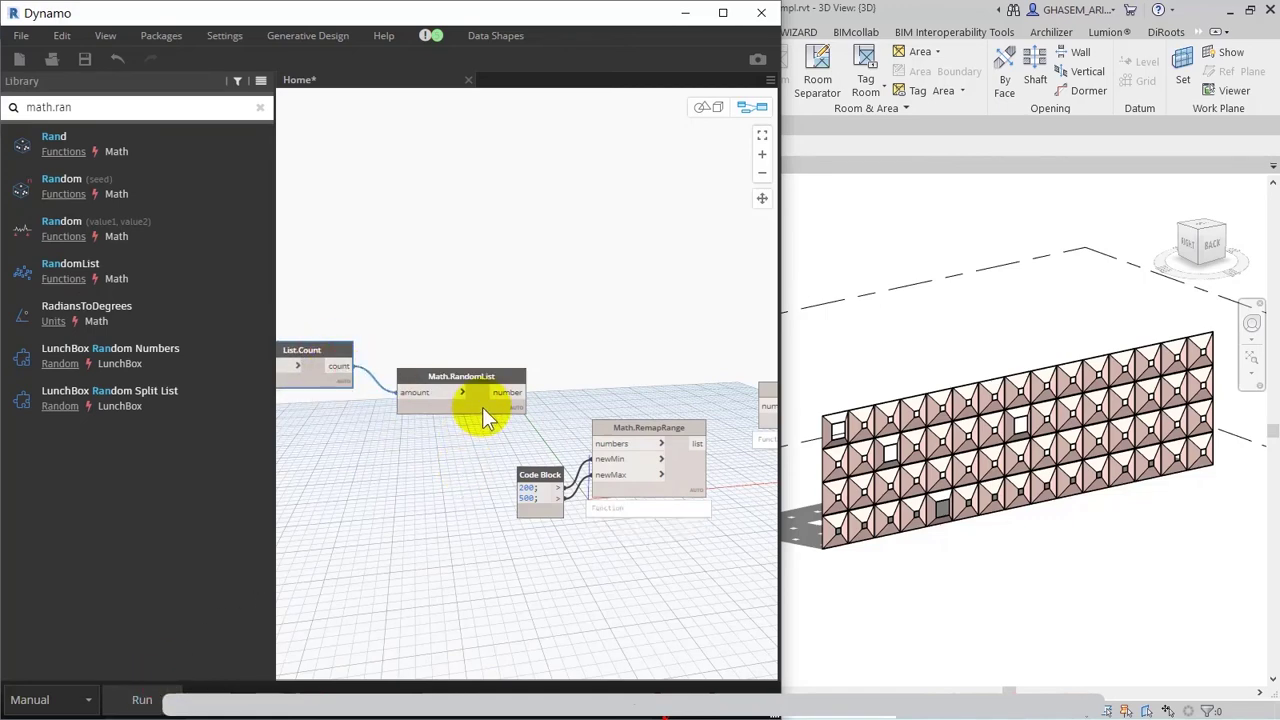
pyautogui.moveTo(517, 428)
pyautogui.moveTo(514, 423); pyautogui.dragTo(474, 372, button='middle')
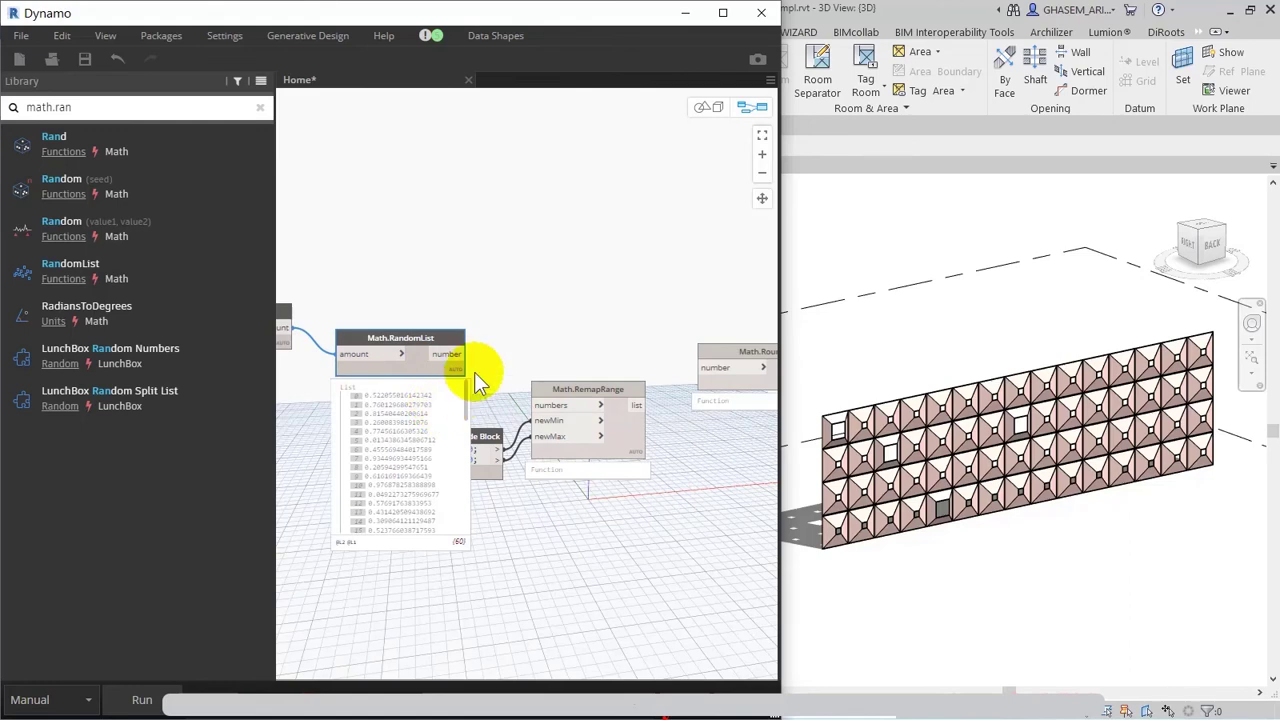
pyautogui.click(536, 406)
pyautogui.click(175, 690)
# Set the Code Block's first value to 100 and rerun the graph to update the remapped list.
pyautogui.scroll(5, 410, 469)
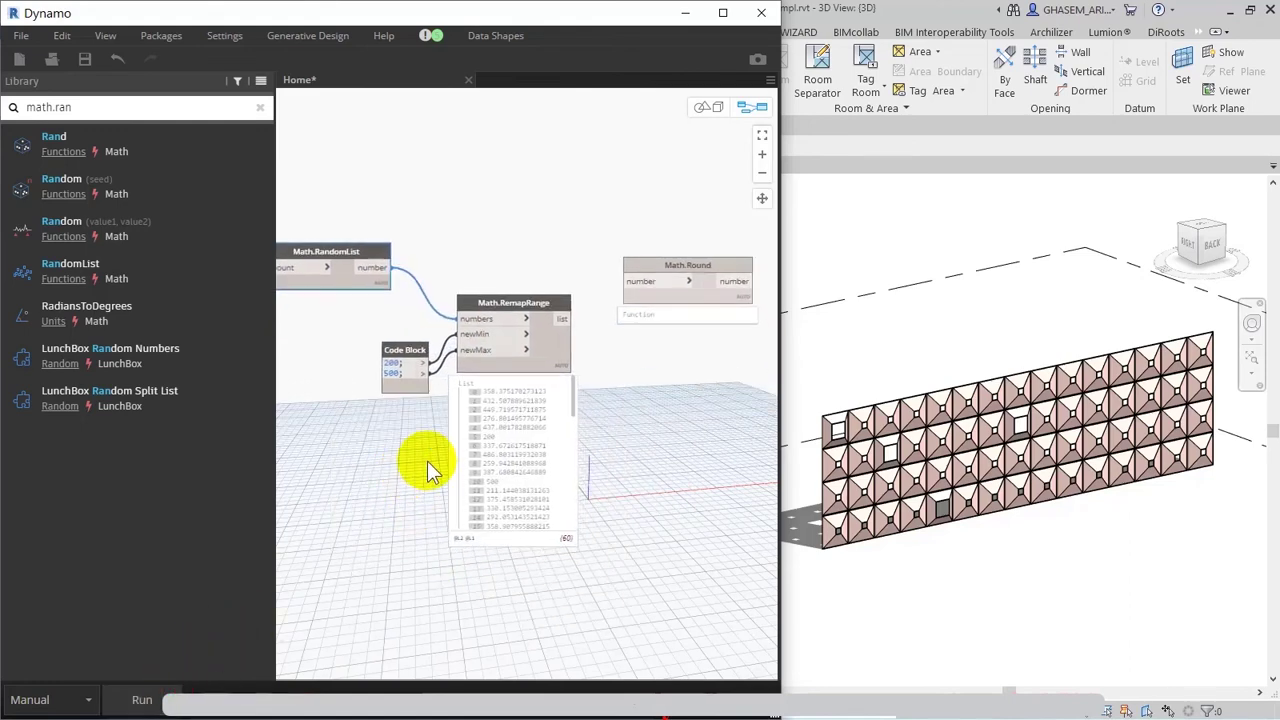
pyautogui.moveTo(342, 263); pyautogui.dragTo(332, 263)
pyautogui.write('1')
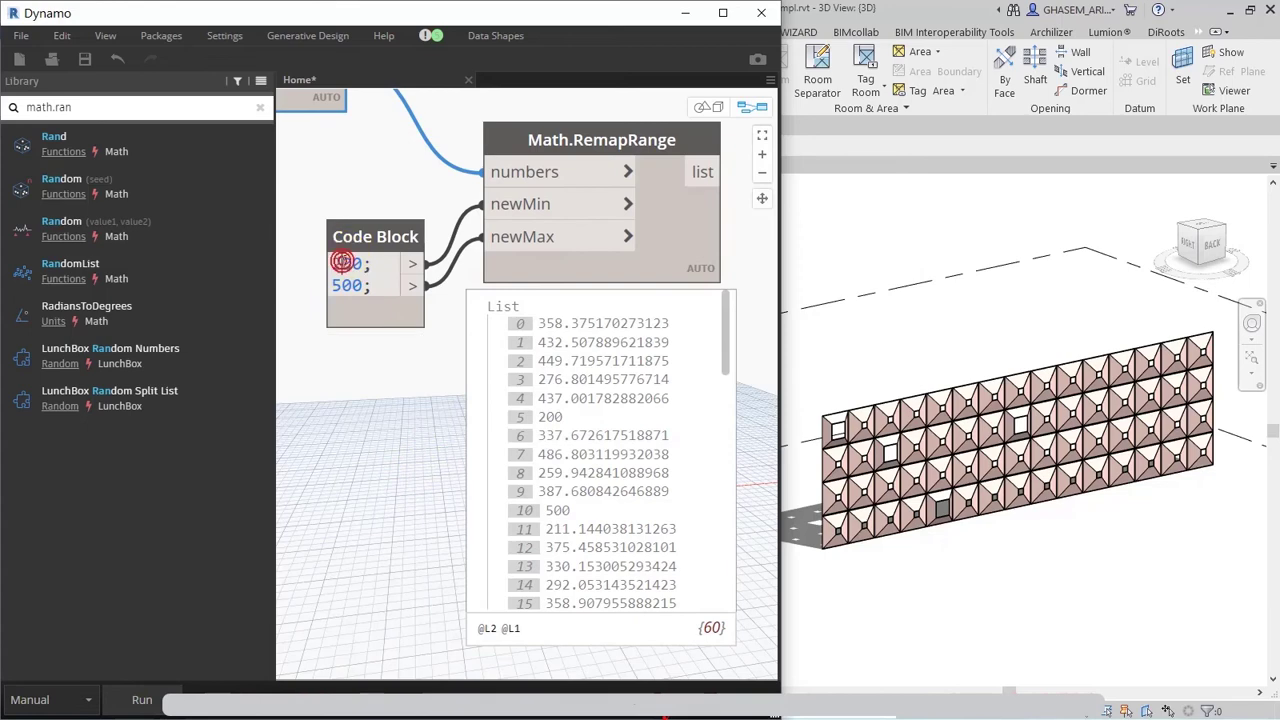
pyautogui.click(355, 380)
pyautogui.click(142, 699)
pyautogui.moveTo(728, 345); pyautogui.dragTo(704, 306)
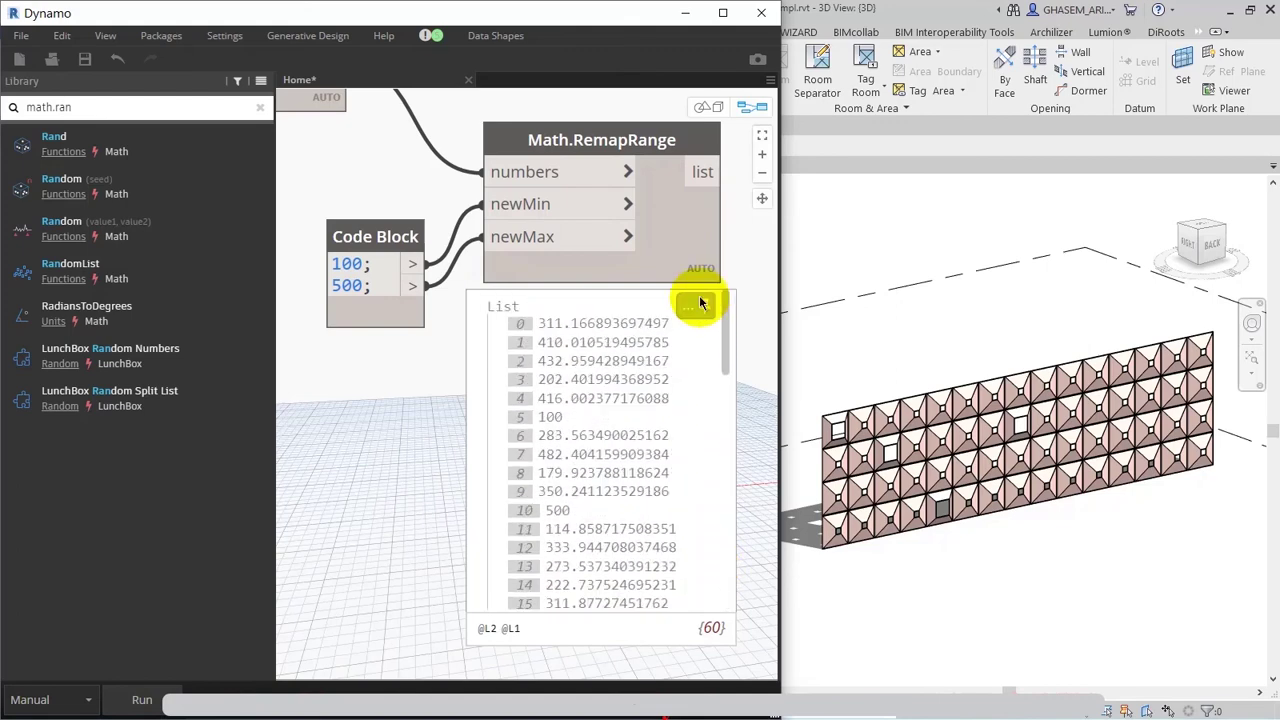
# Connect Math.RemapRange's list output to the number input of Math.Round and run the graph.
pyautogui.click(723, 271)
pyautogui.moveTo(723, 271); pyautogui.dragTo(536, 400, button='middle')
pyautogui.click(605, 375)
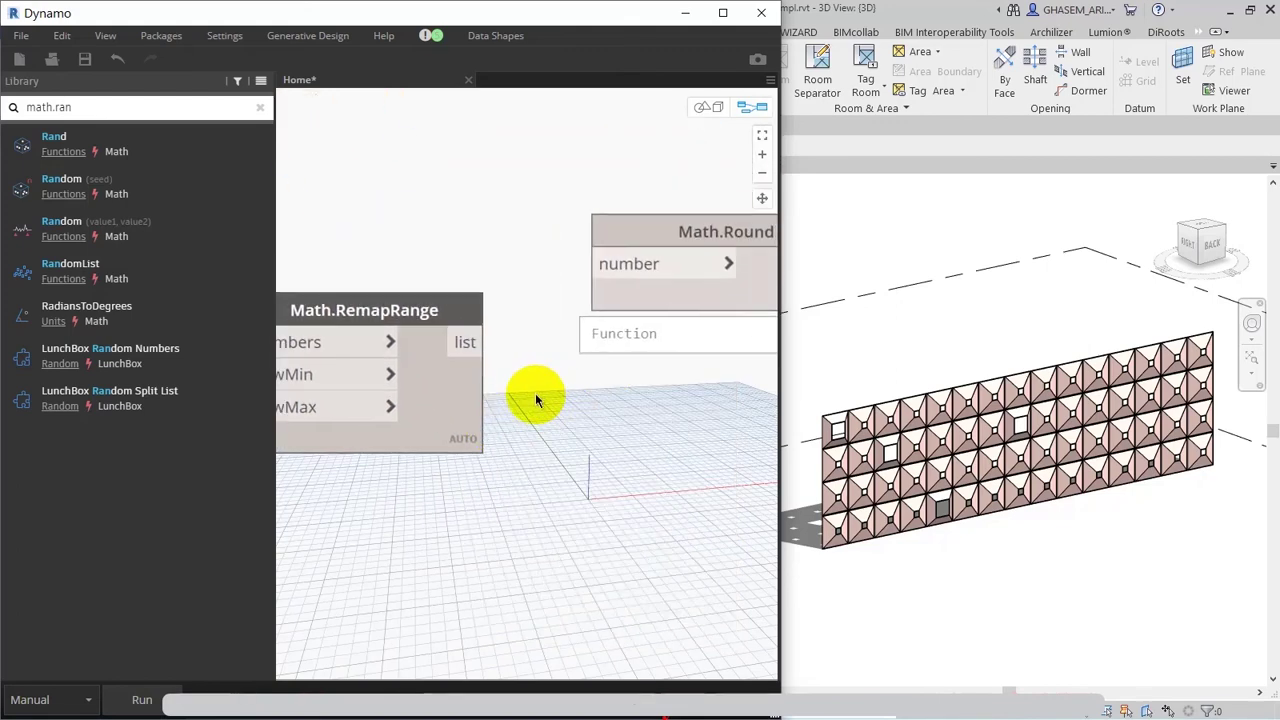
pyautogui.click(668, 232)
pyautogui.moveTo(607, 321); pyautogui.dragTo(533, 293, button='middle')
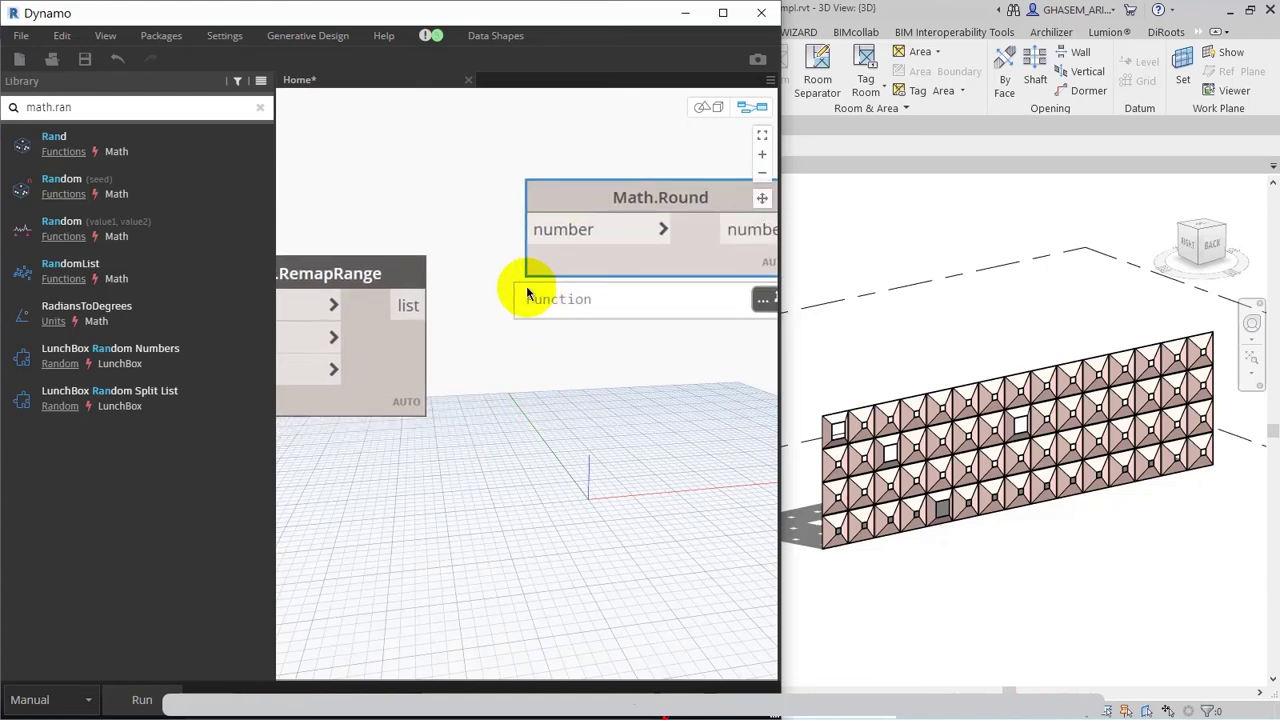
pyautogui.click(526, 228)
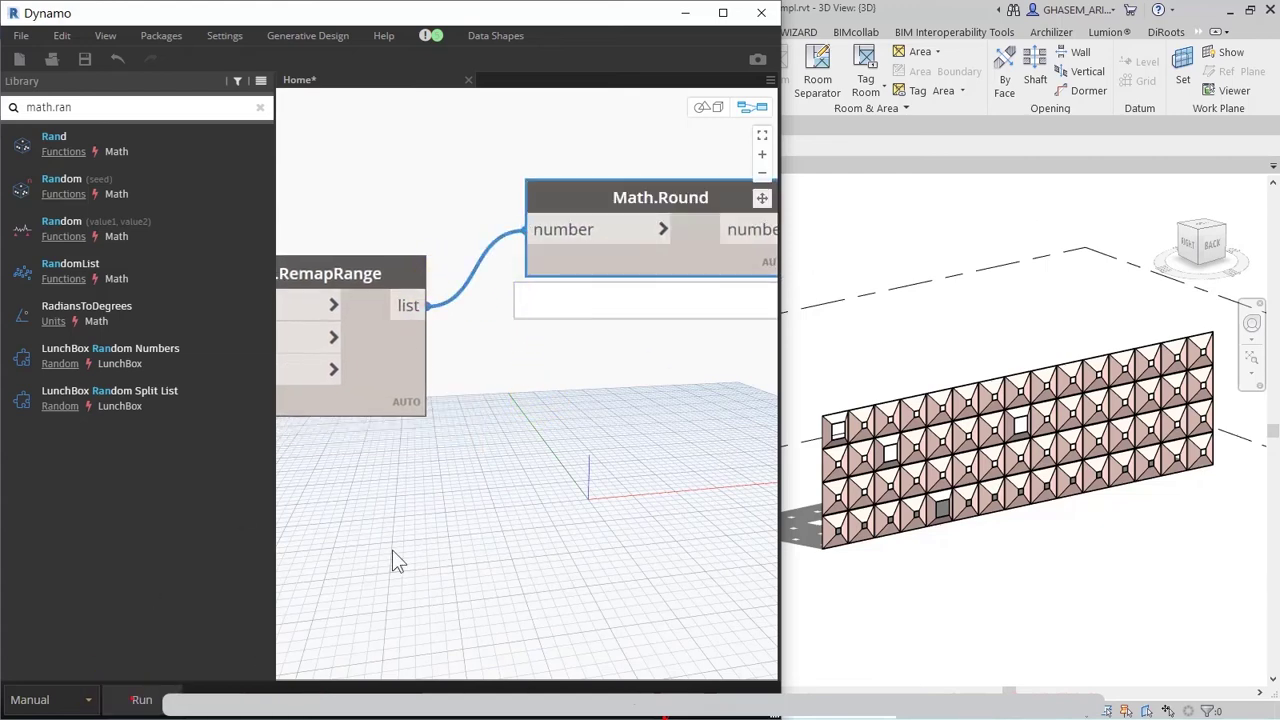
# Review the rounded values and pin the Math.Round output preview.
pyautogui.moveTo(539, 426)
pyautogui.scroll(-3, 526, 409)
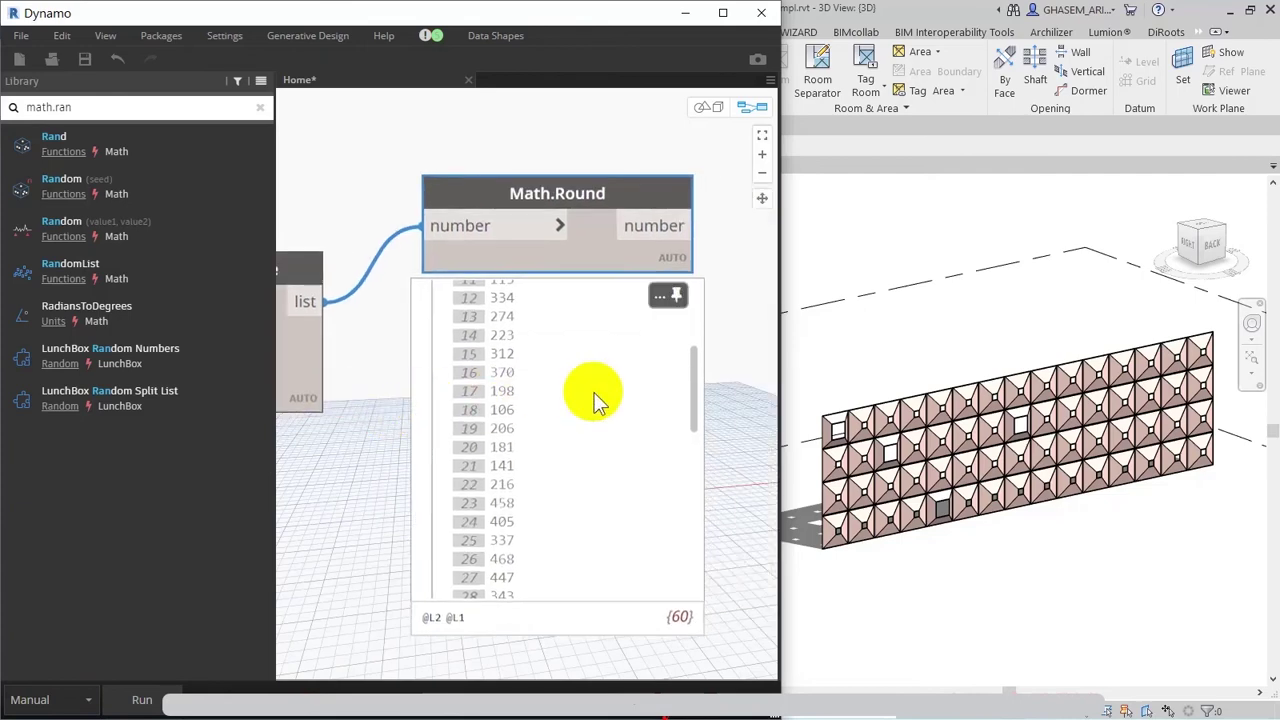
pyautogui.moveTo(691, 378); pyautogui.dragTo(690, 296)
pyautogui.click(677, 295)
# Set the Code Block's values to 50 and 800, rerun the graph and check the rounded list.
pyautogui.moveTo(357, 462); pyautogui.dragTo(957, 514, button='middle')
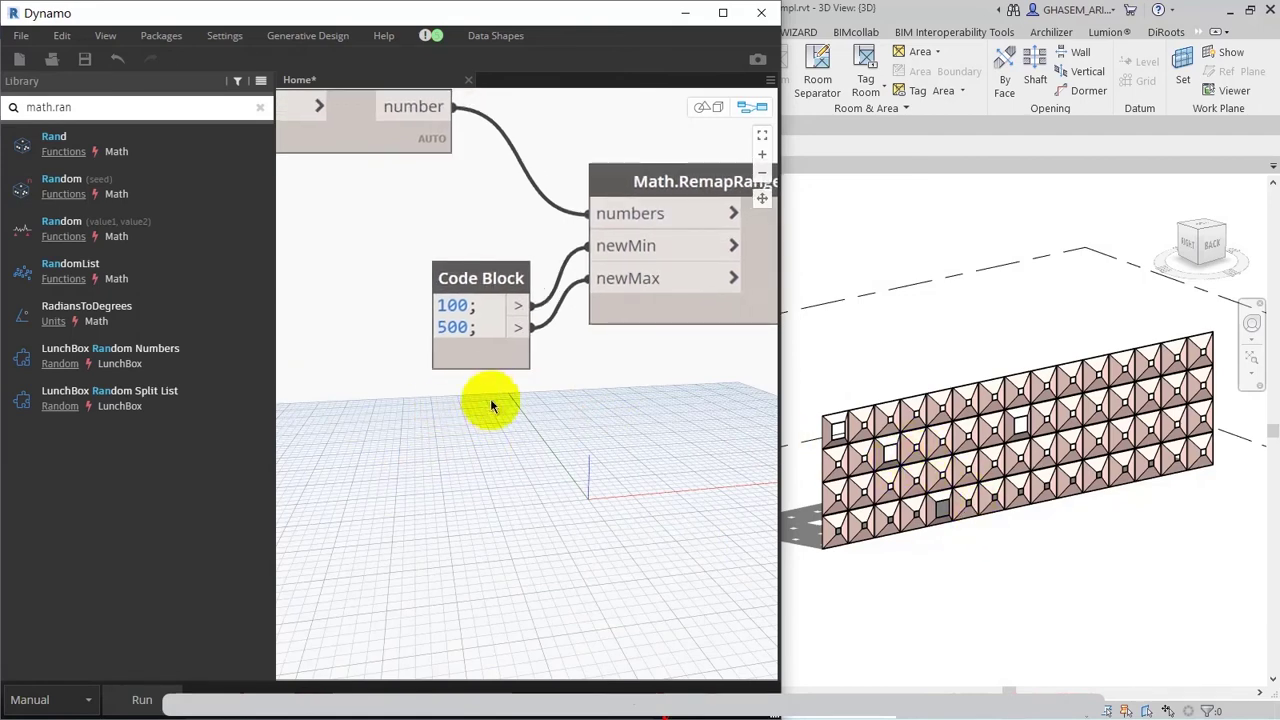
pyautogui.scroll(3, 604, 400)
pyautogui.moveTo(397, 315); pyautogui.dragTo(347, 318)
pyautogui.write('800')
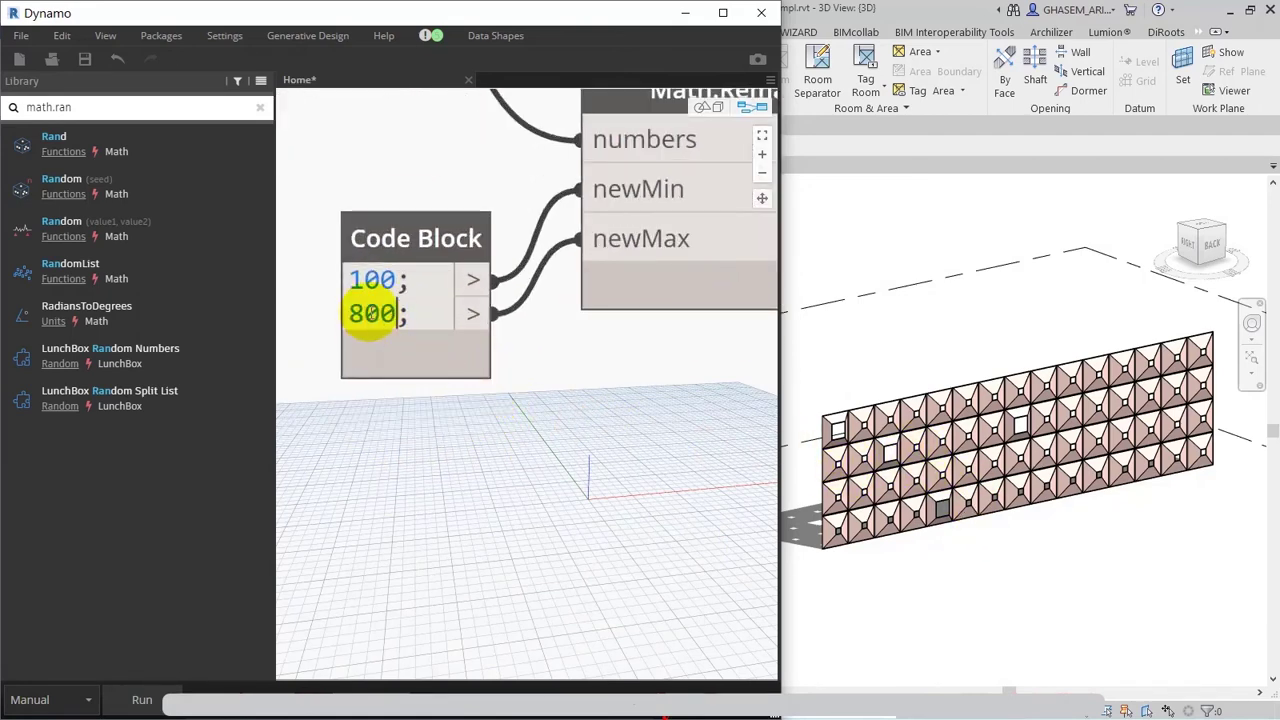
pyautogui.moveTo(400, 282); pyautogui.dragTo(350, 283)
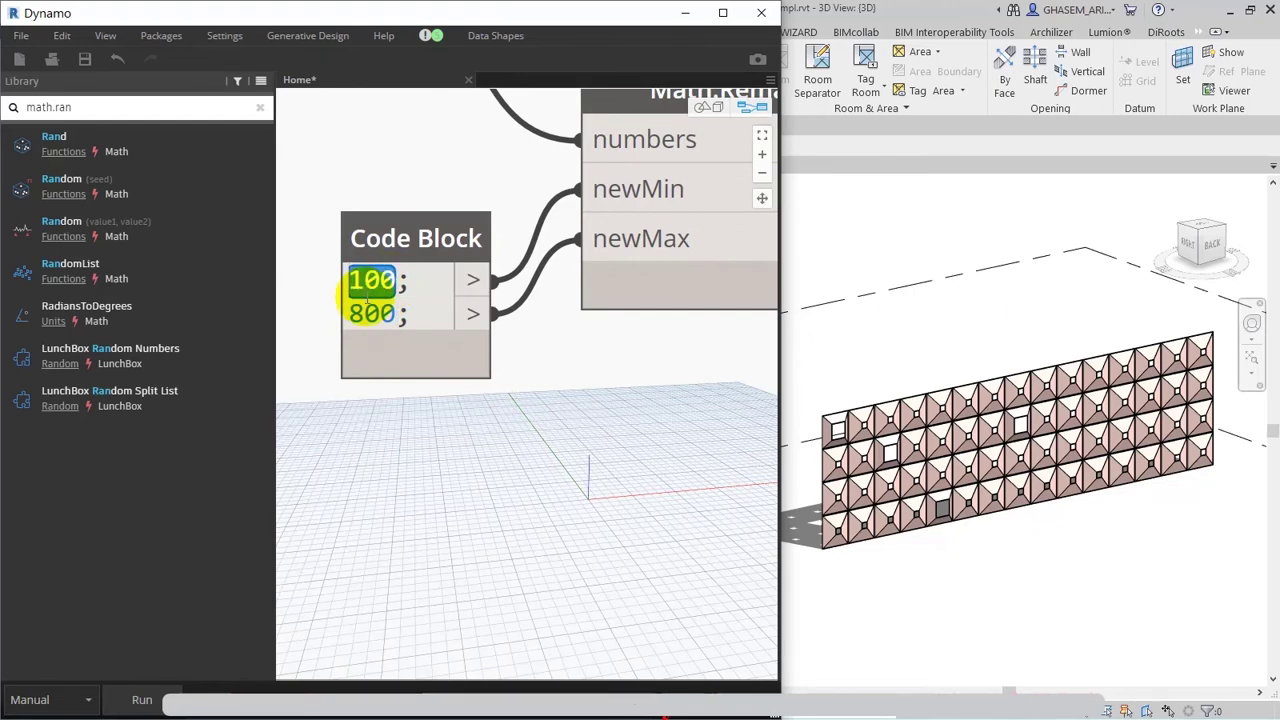
pyautogui.write('50')
pyautogui.click(583, 457)
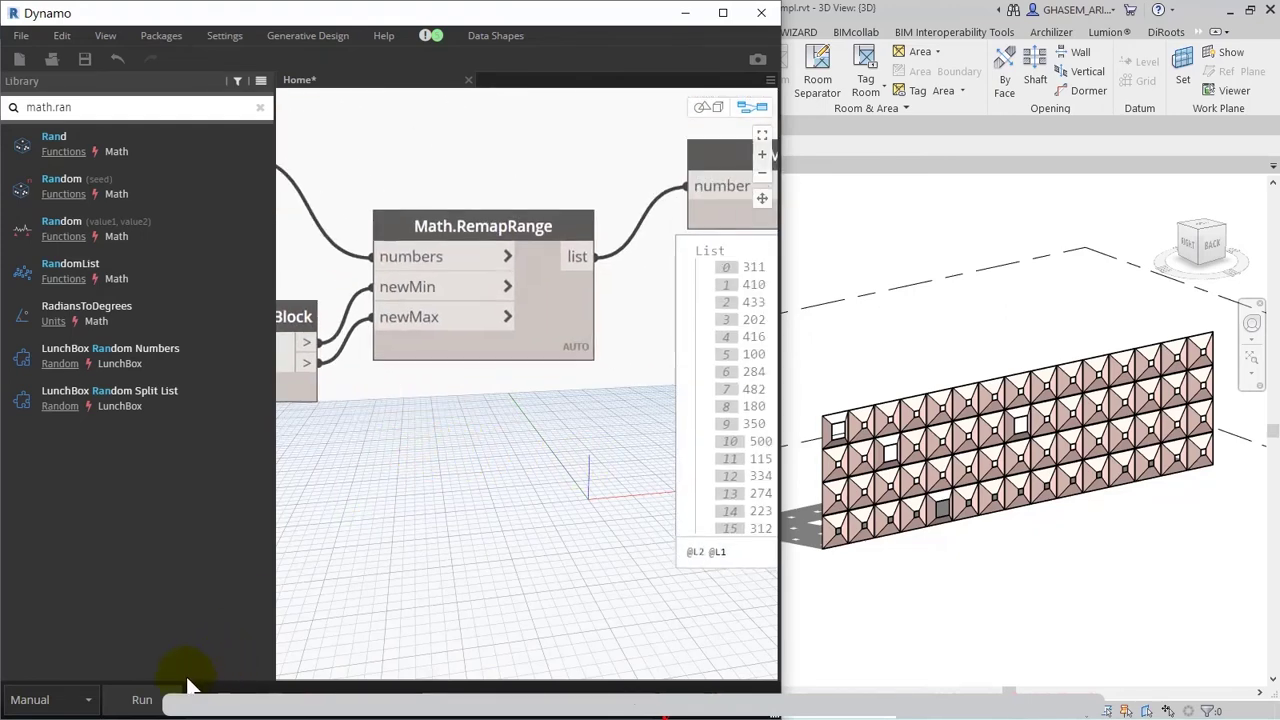
pyautogui.scroll(-3, 495, 480)
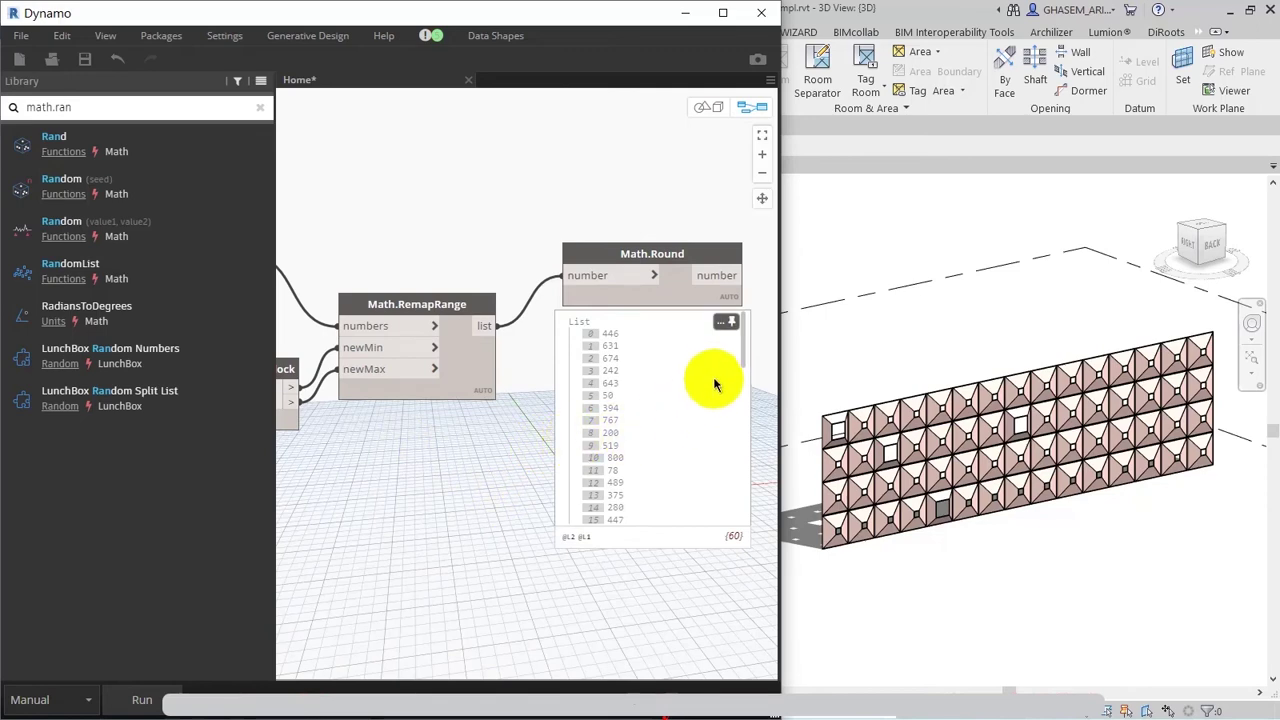
pyautogui.moveTo(745, 352); pyautogui.dragTo(744, 325)
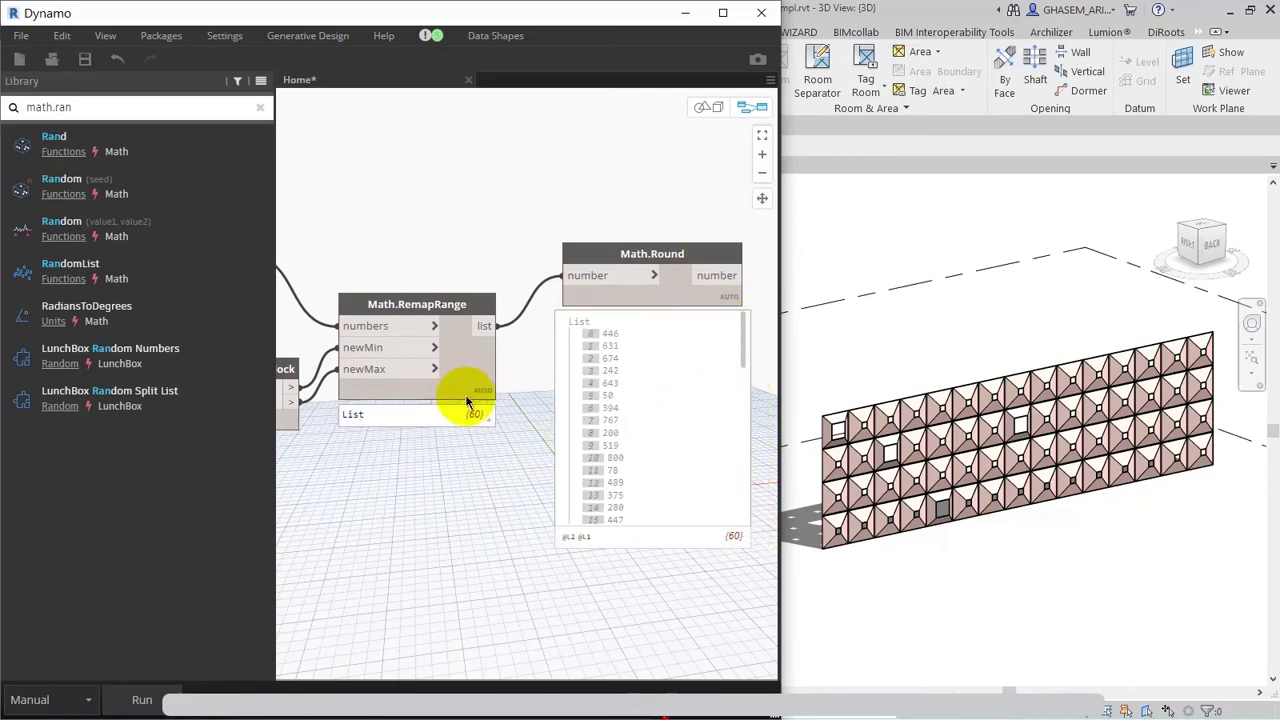
# Search the canvas for setpara, add an Element.SetParameterByName node and place it above and beyond Math.Round.
pyautogui.moveTo(562, 355); pyautogui.dragTo(466, 400, button='middle')
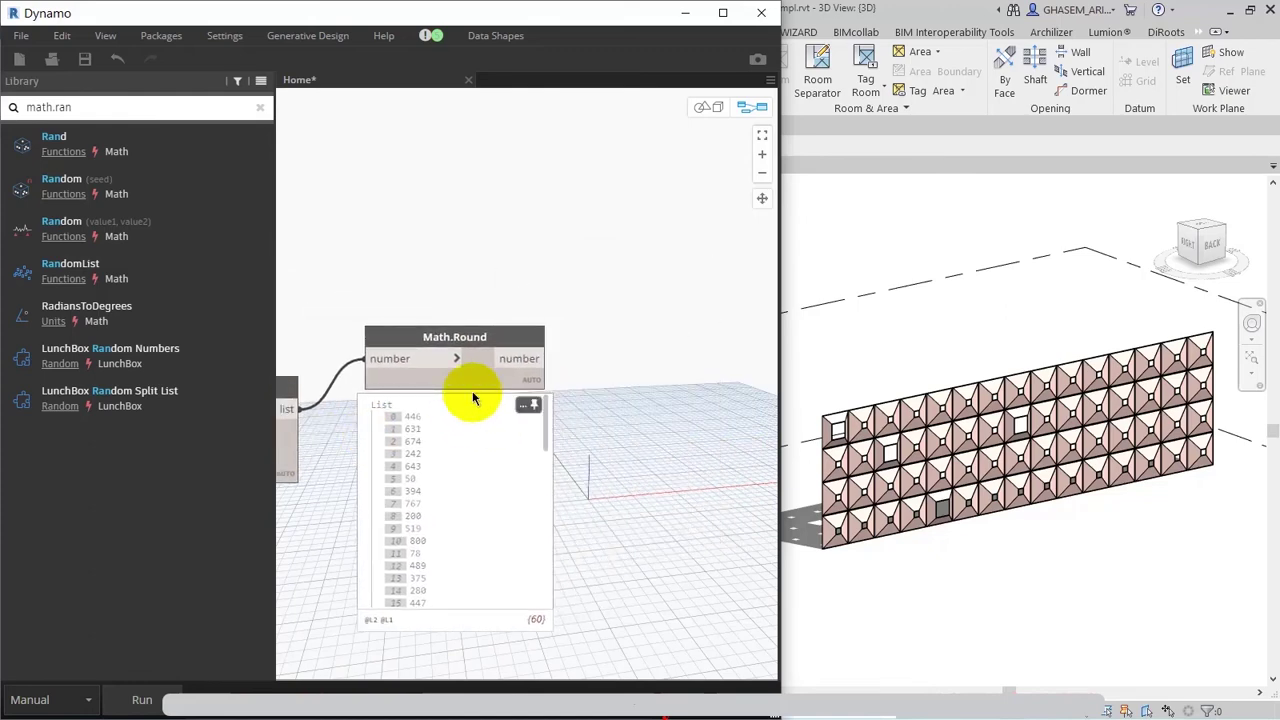
pyautogui.rightClick(502, 258)
pyautogui.write('setpara')
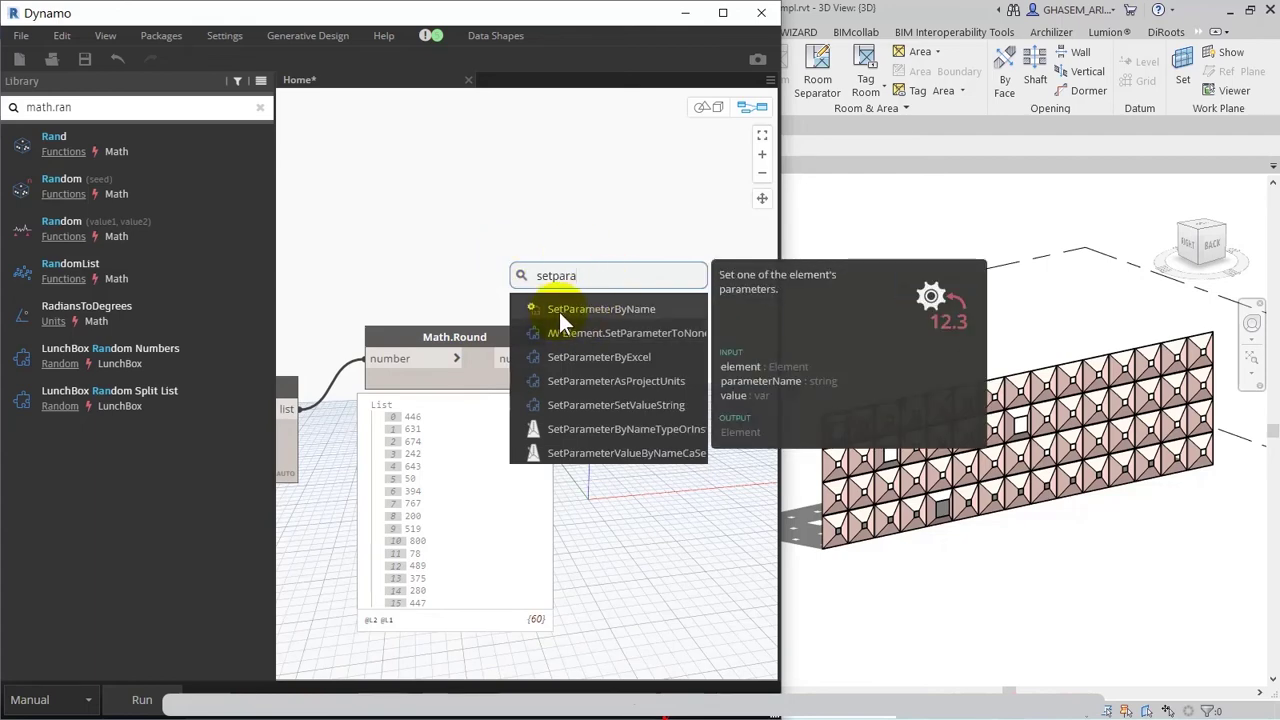
pyautogui.click(585, 310)
pyautogui.moveTo(652, 321); pyautogui.dragTo(657, 210)
# Connect the Elements output of All Elements of Family Type to the element input of Element.SetParameterByName.
pyautogui.click(657, 210)
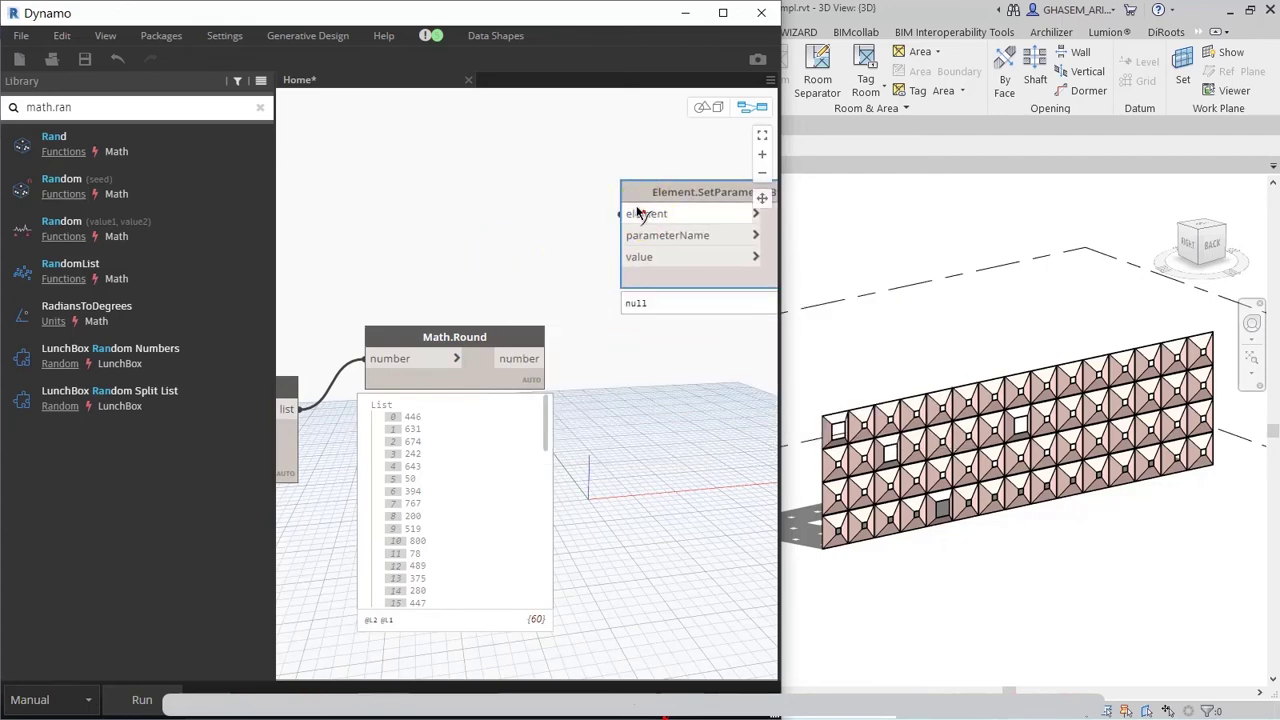
pyautogui.scroll(-3, 630, 216)
pyautogui.scroll(3, 508, 243)
pyautogui.moveTo(469, 266); pyautogui.dragTo(651, 257, button='middle')
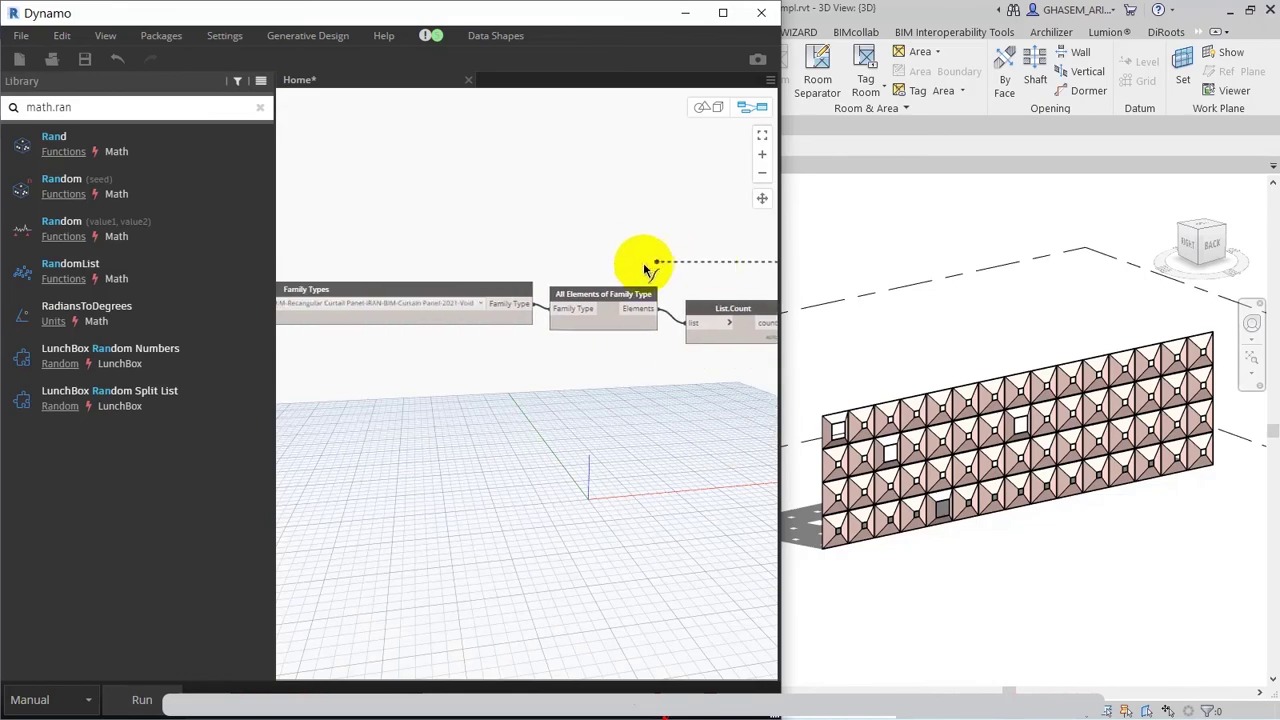
pyautogui.moveTo(728, 262); pyautogui.dragTo(500, 294, button='middle')
# Switch to Revit, select a curtain panel at the wall's upper corner to check its opening parameter's name, and return to Dynamo.
pyautogui.moveTo(519, 19); pyautogui.dragTo(605, 489)
pyautogui.press('Tab')
pyautogui.click(836, 428)
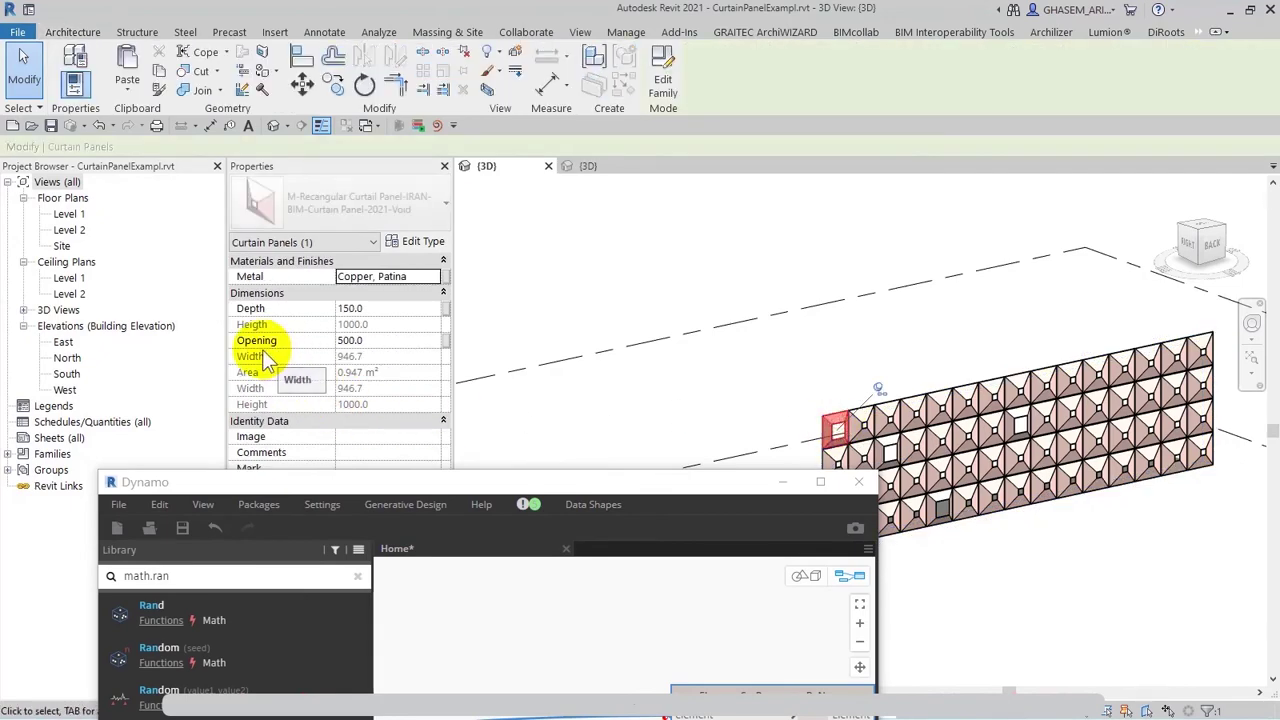
pyautogui.moveTo(408, 486); pyautogui.dragTo(298, 13)
# Search the node library for string, add a String node containing "Opening" and place it beside Element.SetParameterByName.
pyautogui.moveTo(30, 107); pyautogui.dragTo(22, 107)
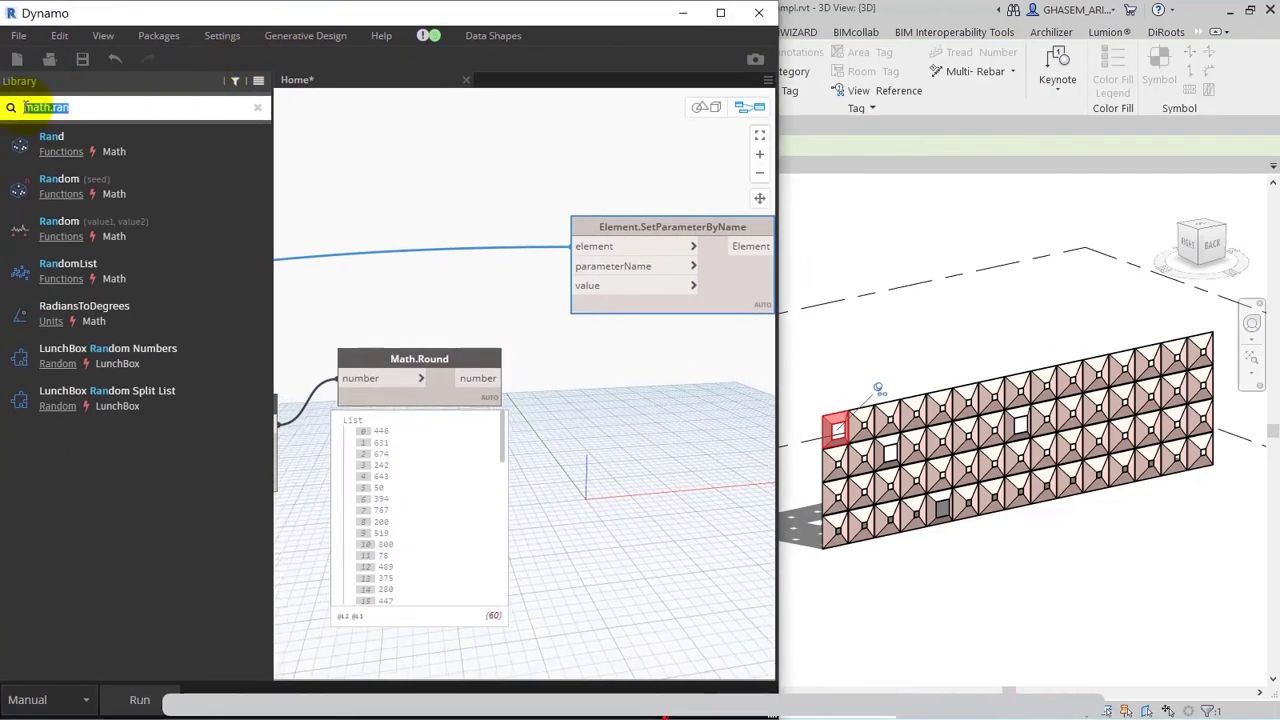
pyautogui.write('string')
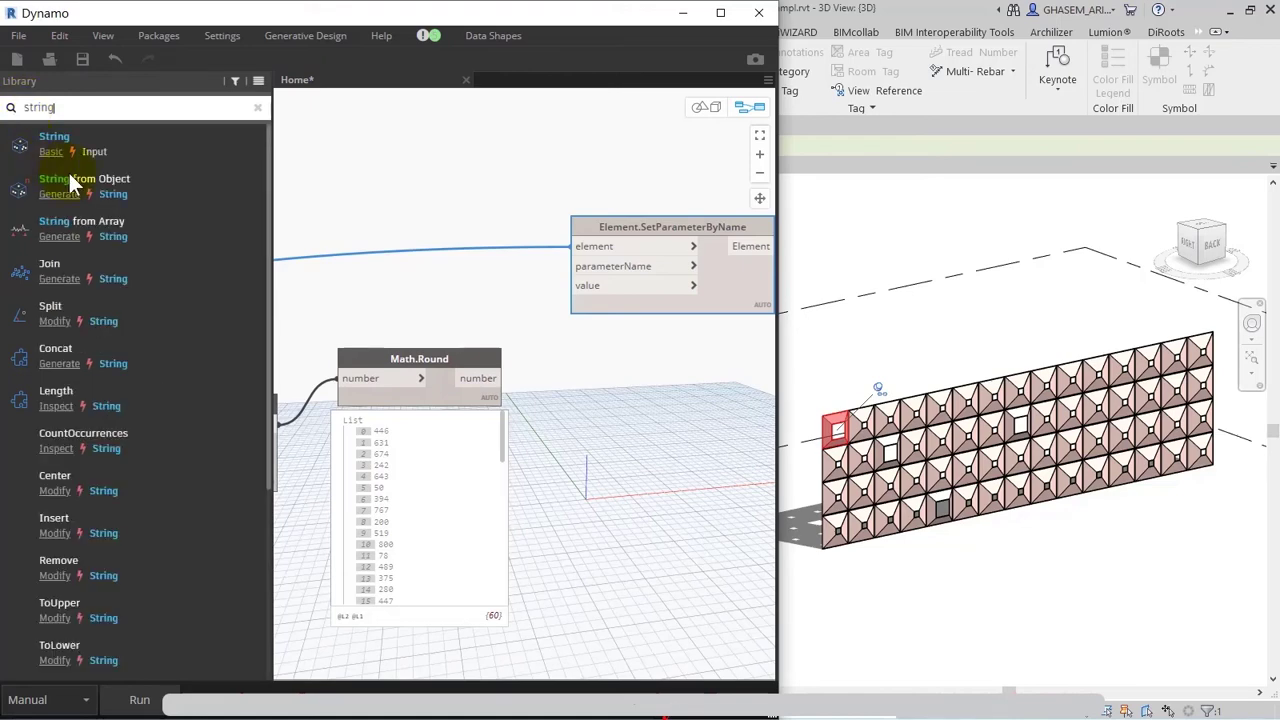
pyautogui.click(121, 140)
pyautogui.click(574, 456)
pyautogui.write('Openin')
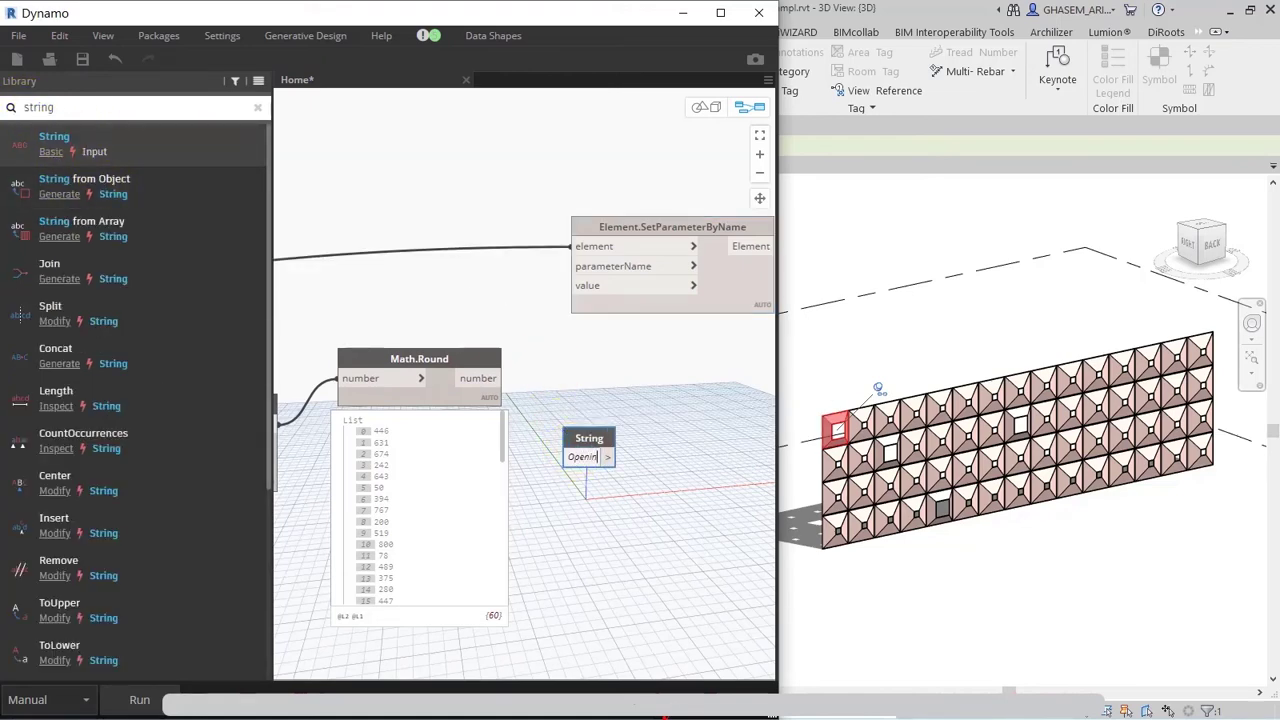
pyautogui.write('g')
pyautogui.click(586, 445)
pyautogui.moveTo(586, 445); pyautogui.dragTo(462, 266)
# Connect the String to parameterName and Math.Round's number output to value, and run the graph to update the panel openings.
pyautogui.click(487, 285)
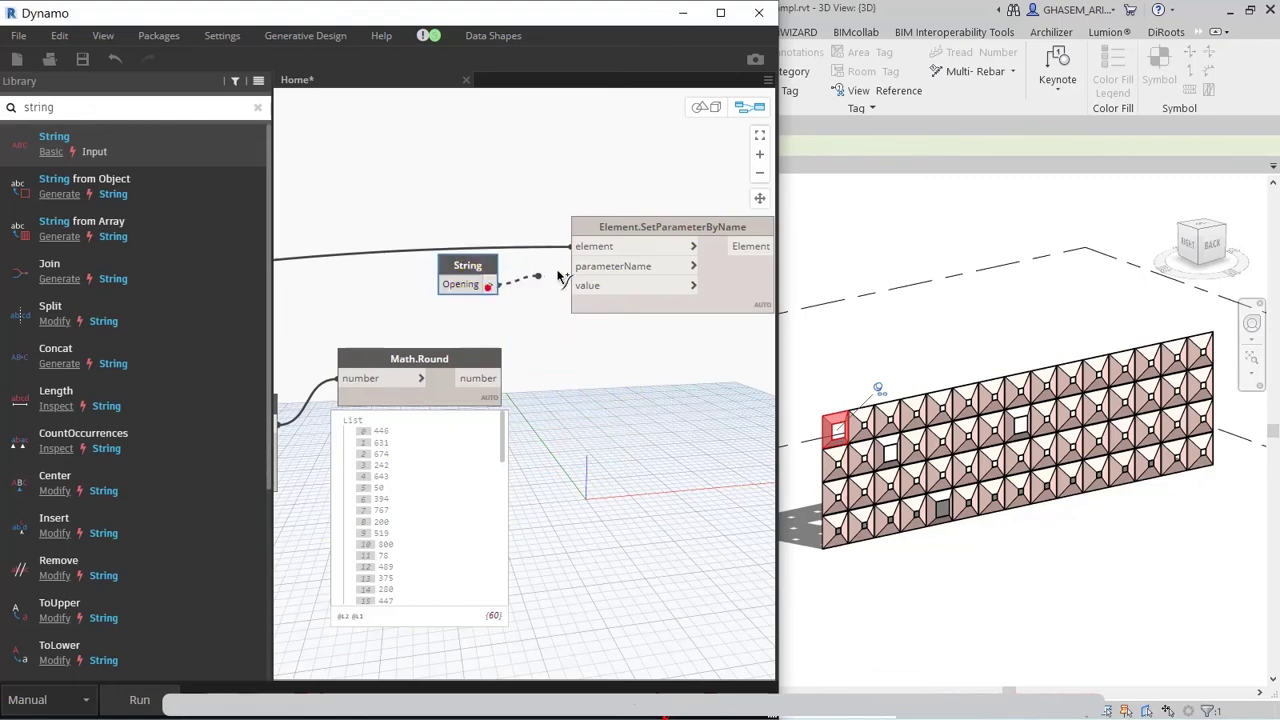
pyautogui.click(575, 266)
pyautogui.click(574, 286)
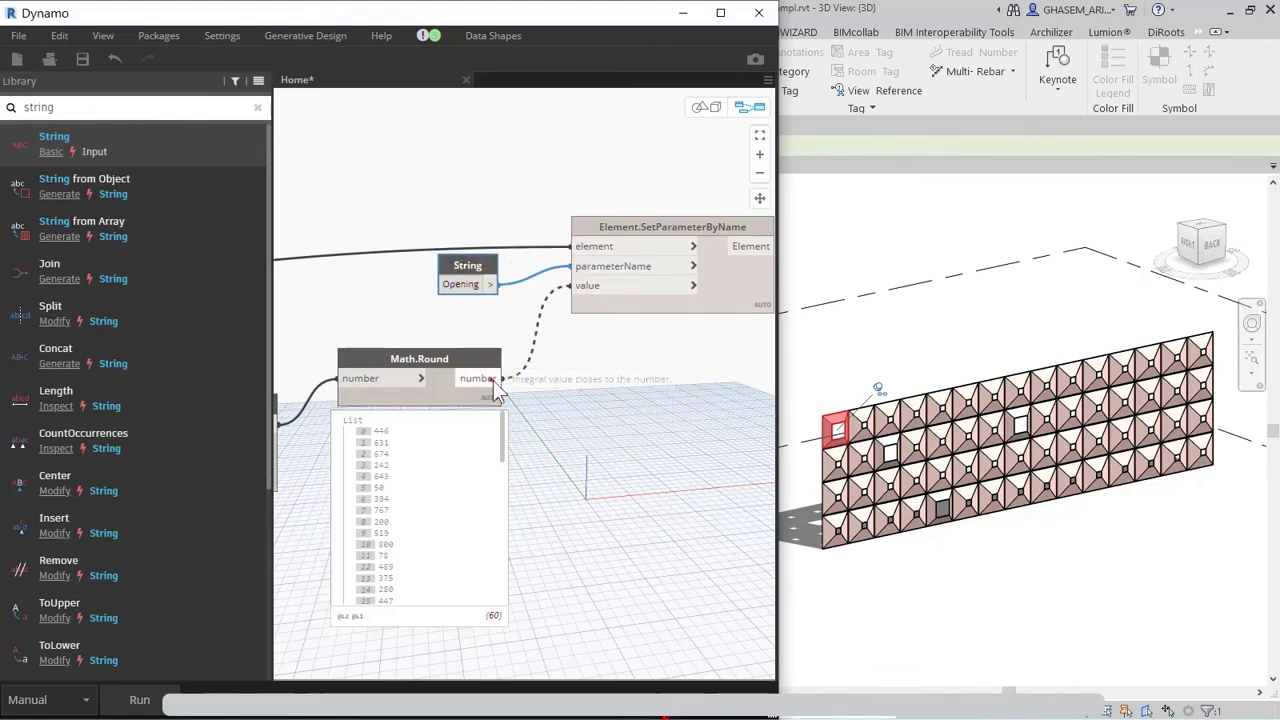
pyautogui.click(493, 379)
pyautogui.click(880, 590)
pyautogui.click(138, 700)
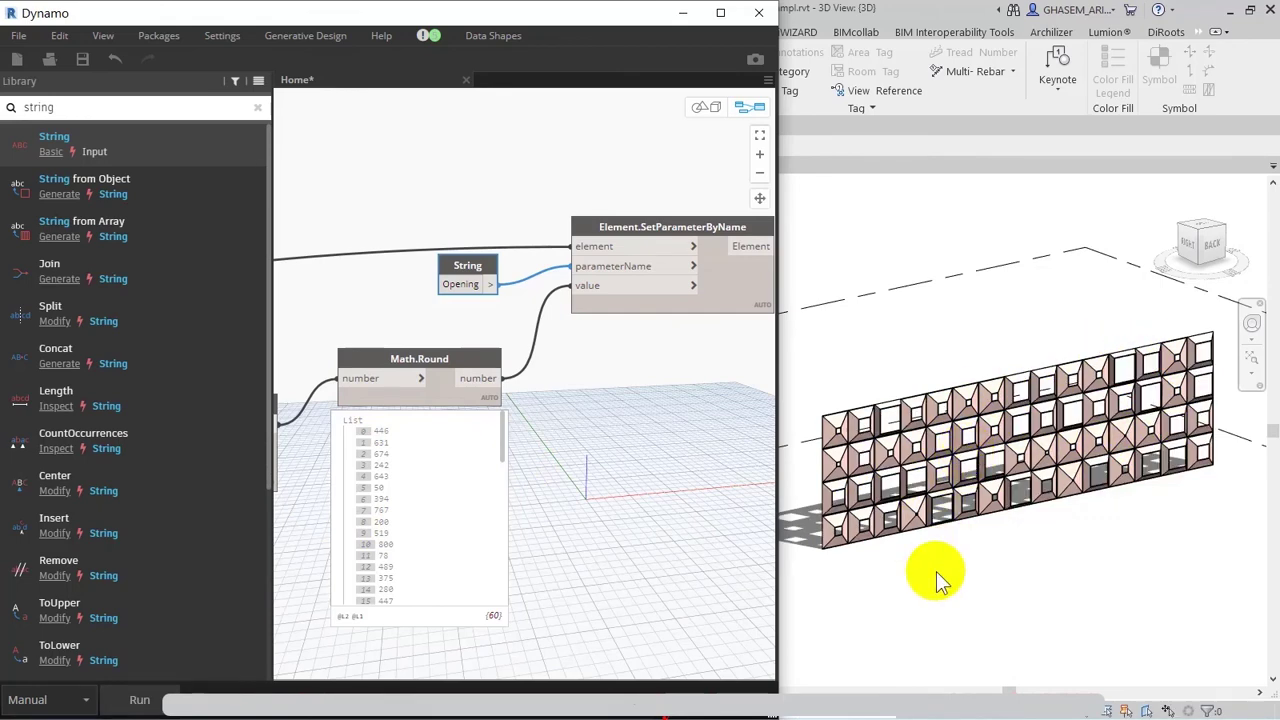
pyautogui.keyDown('shift'); pyautogui.moveTo(957, 591); pyautogui.dragTo(1054, 543, button='middle'); pyautogui.keyUp('shift')
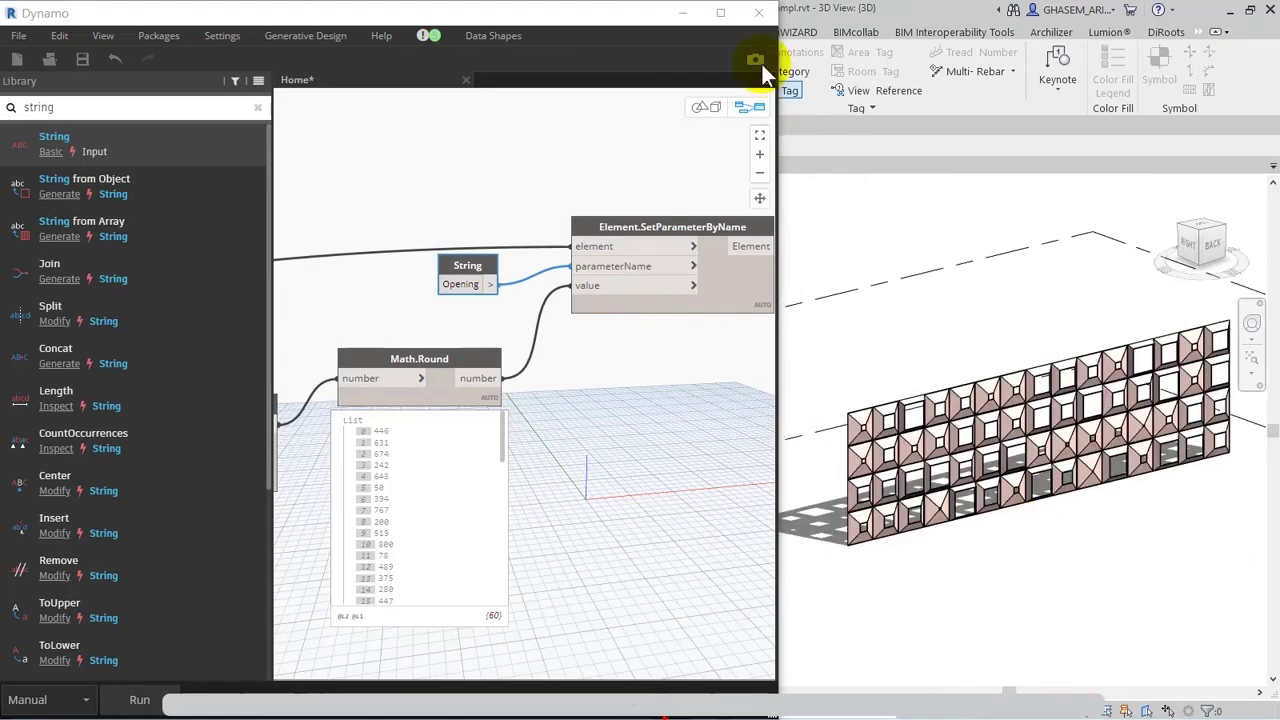
# Switch to Revit, select the curtain wall and set its vertical and horizontal grid angles to 45°.
pyautogui.moveTo(601, 16); pyautogui.dragTo(673, 669)
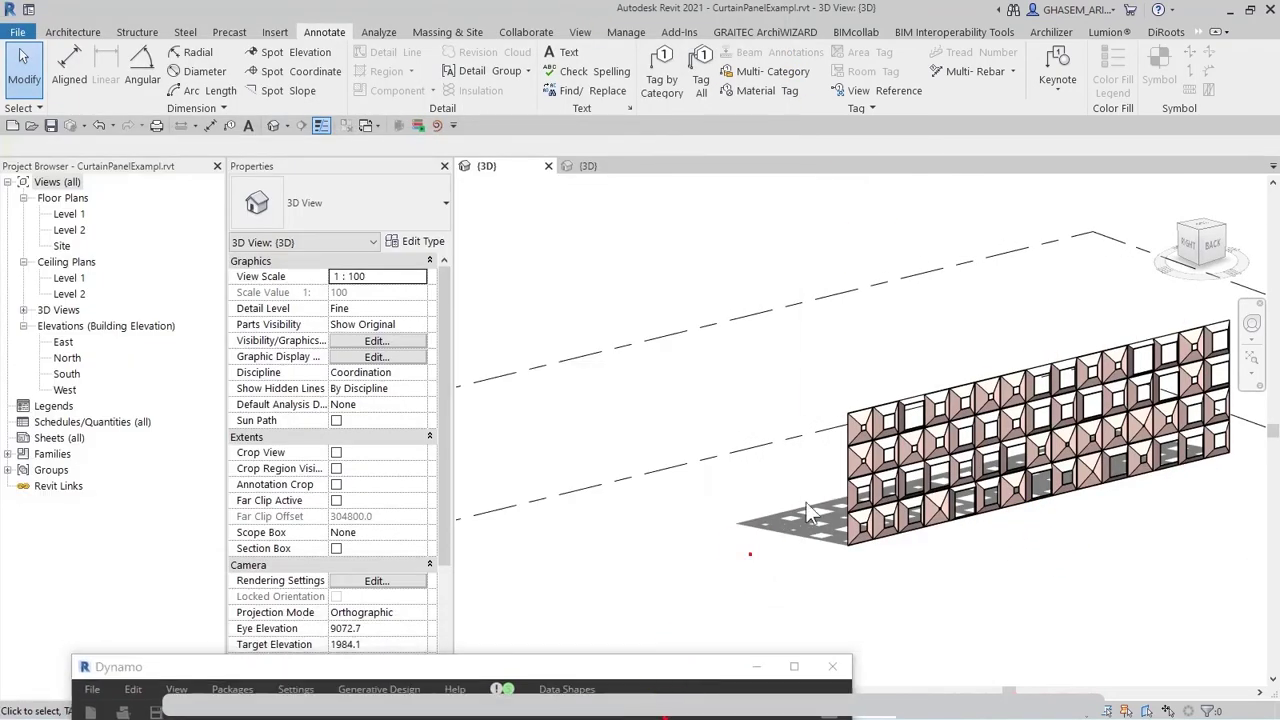
pyautogui.click(845, 460)
pyautogui.click(373, 484)
pyautogui.write('45')
pyautogui.click(373, 564)
pyautogui.write('45')
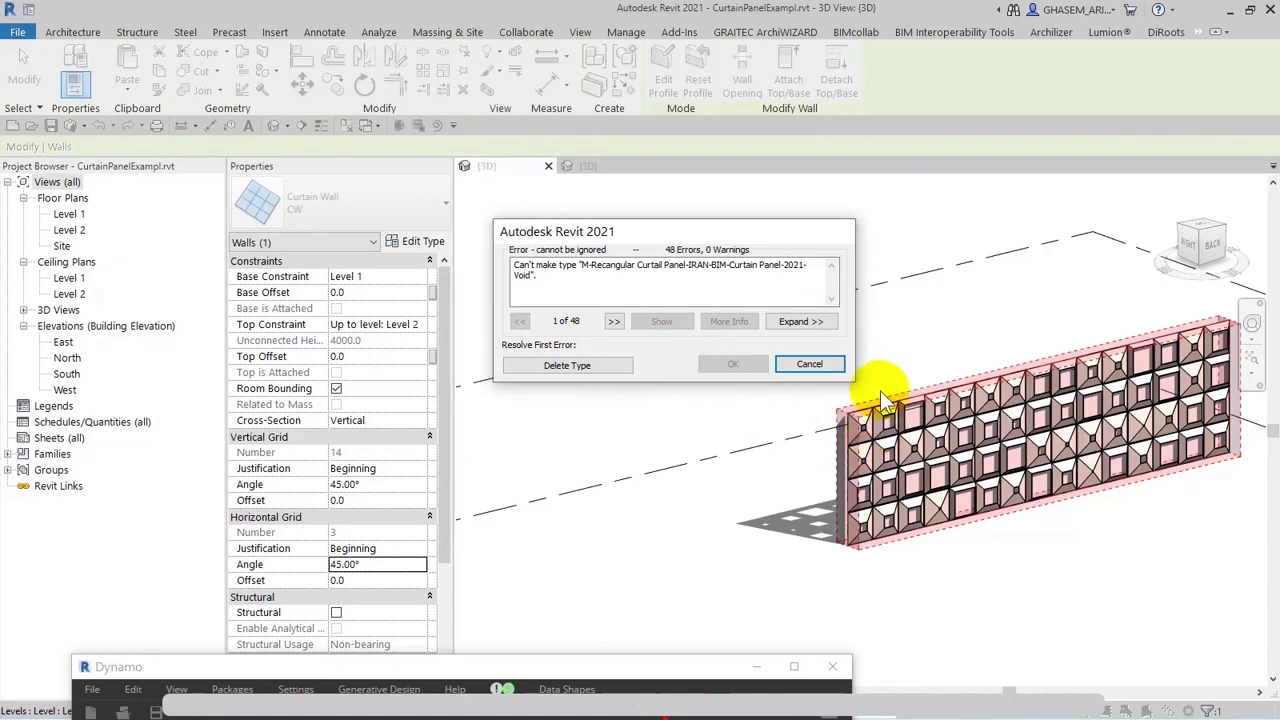
# Resolve the grid angle errors by deleting the failing panel type and replacing the missing panels with system panels.
pyautogui.click(563, 368)
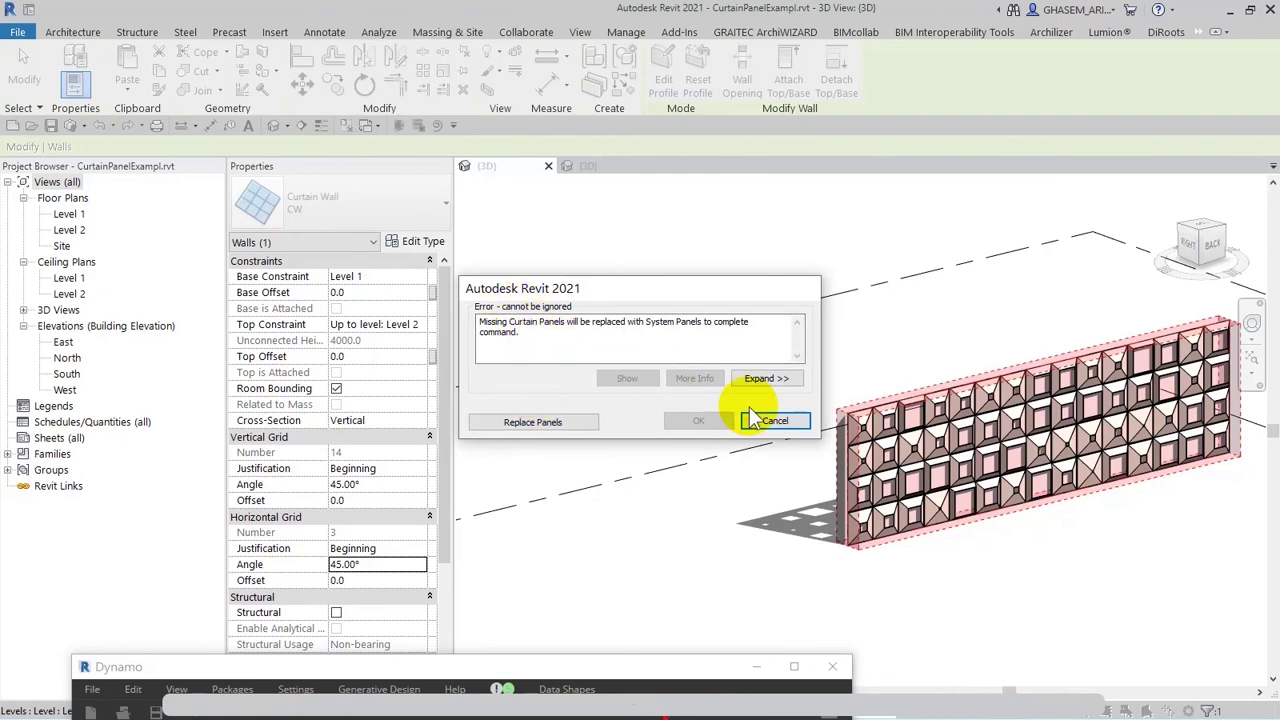
pyautogui.click(542, 422)
pyautogui.click(714, 549)
# Select all instances of the glazed system panels along the curtain wall's edges and change their type to System Panel Solid.
pyautogui.moveTo(714, 549)
pyautogui.keyDown('shift'); pyautogui.mouseDown(button='middle')
pyautogui.moveTo(797, 552)
pyautogui.moveTo(814, 443)
pyautogui.mouseUp(button='middle'); pyautogui.keyUp('shift')
pyautogui.scroll(5, 835, 516)
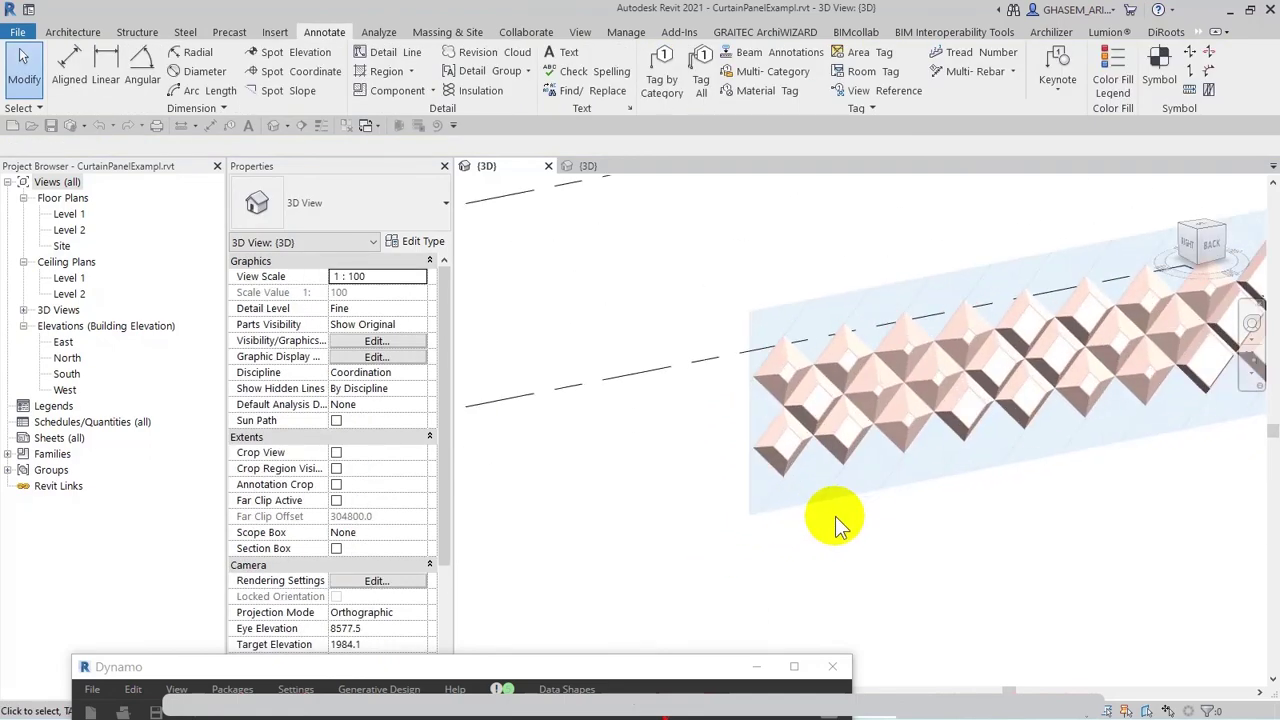
pyautogui.click(762, 492)
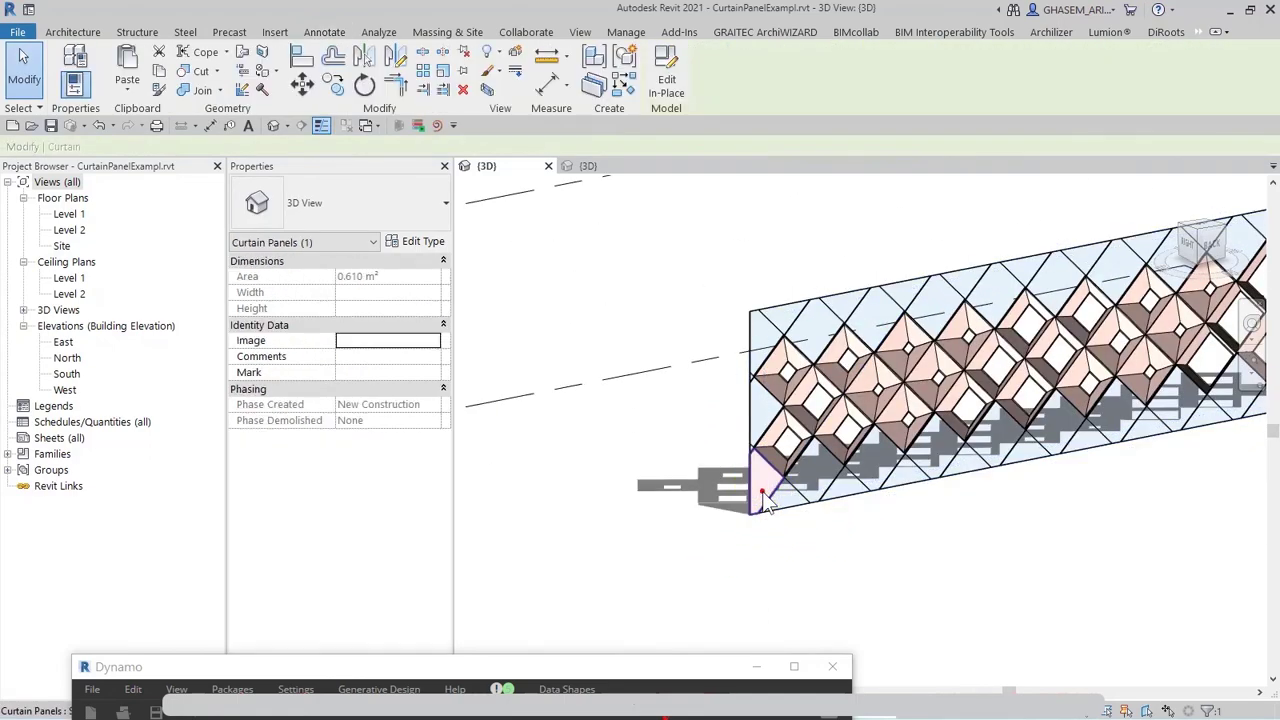
pyautogui.rightClick(638, 520)
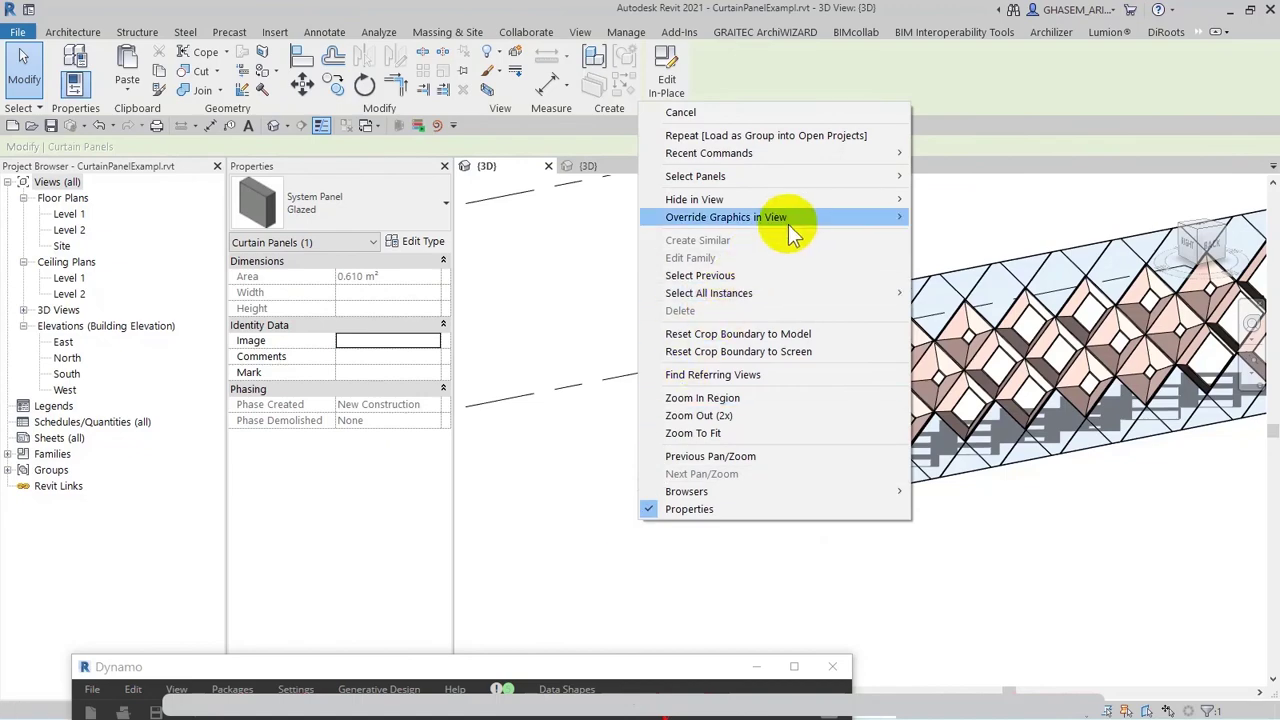
pyautogui.click(860, 290)
pyautogui.click(952, 310)
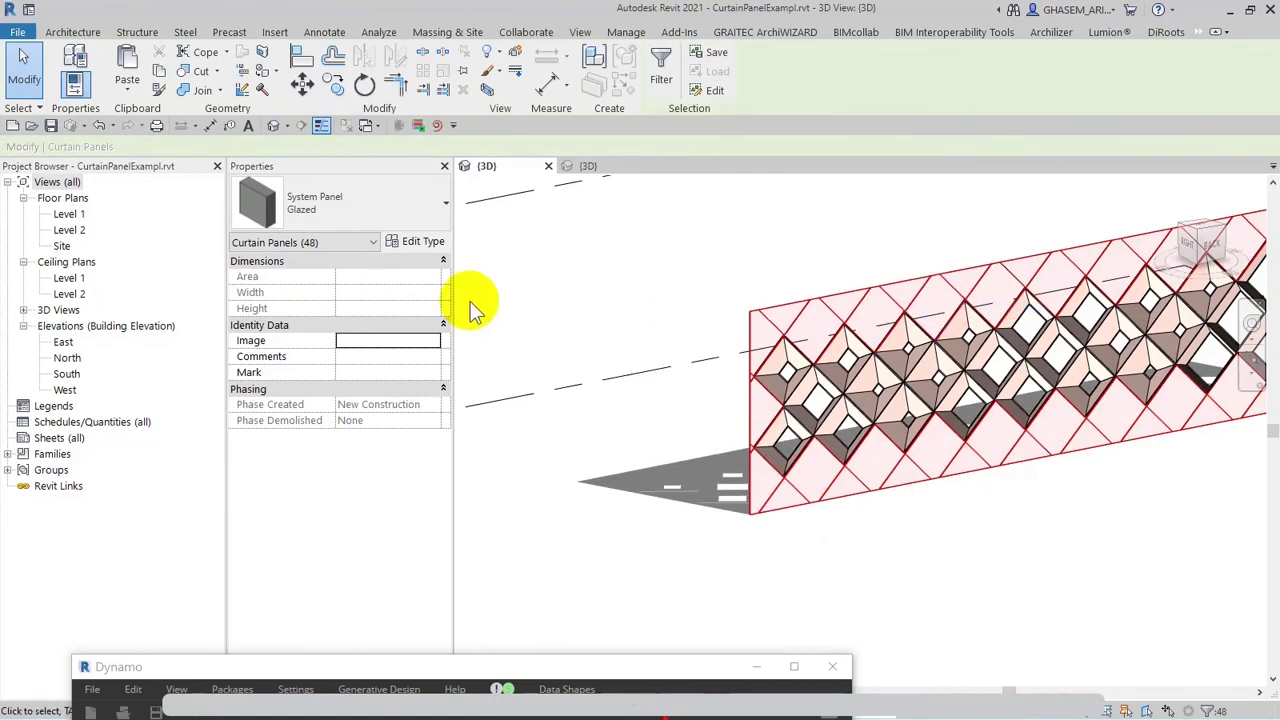
pyautogui.click(347, 196)
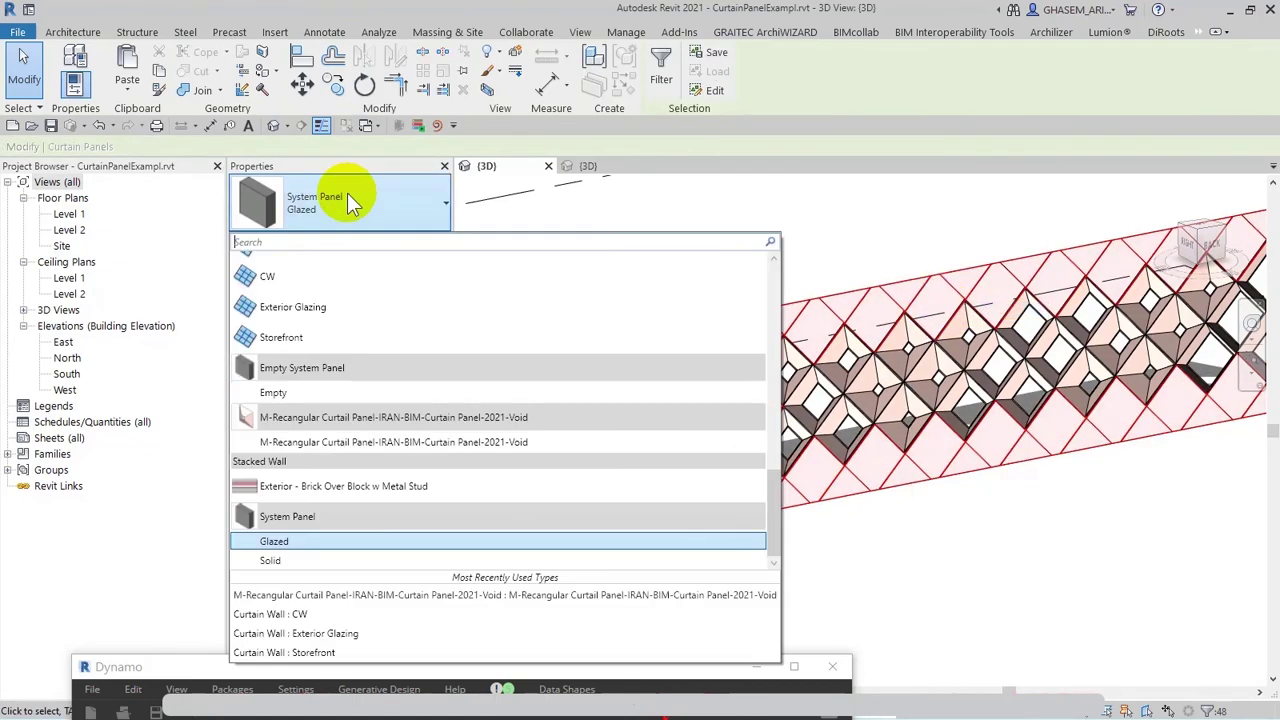
pyautogui.click(290, 560)
pyautogui.click(566, 485)
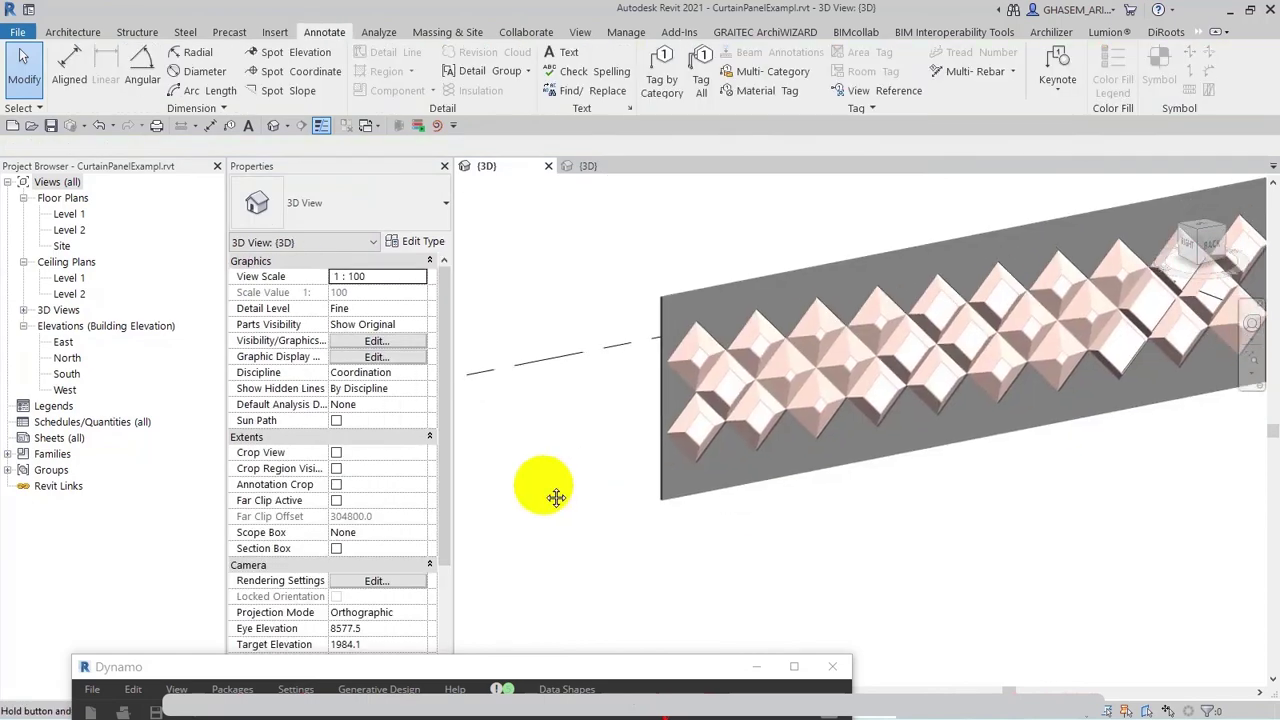
# Move and resize the Dynamo window so the graph sits beside the Revit 3D view of the curtain wall.
pyautogui.moveTo(650, 668); pyautogui.dragTo(612, 94)
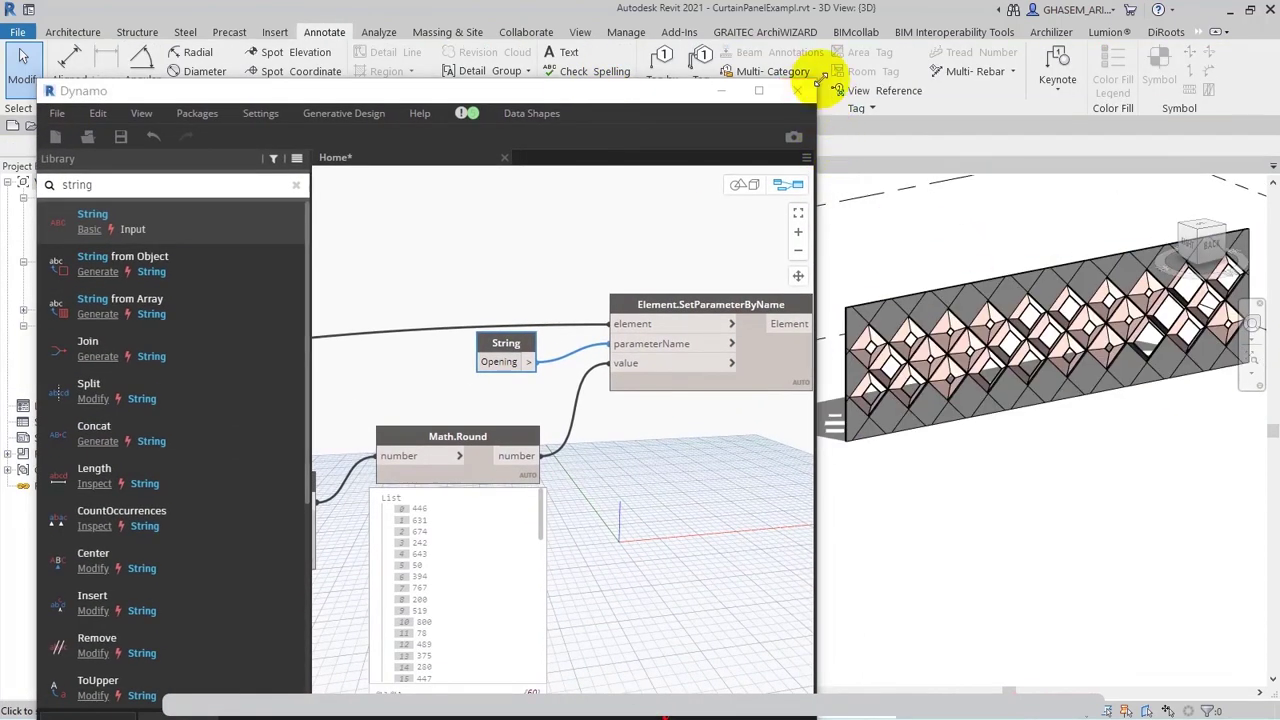
pyautogui.moveTo(816, 85); pyautogui.dragTo(663, 6)
pyautogui.keyDown('shift'); pyautogui.moveTo(809, 429); pyautogui.dragTo(891, 472, button='middle'); pyautogui.keyUp('shift')
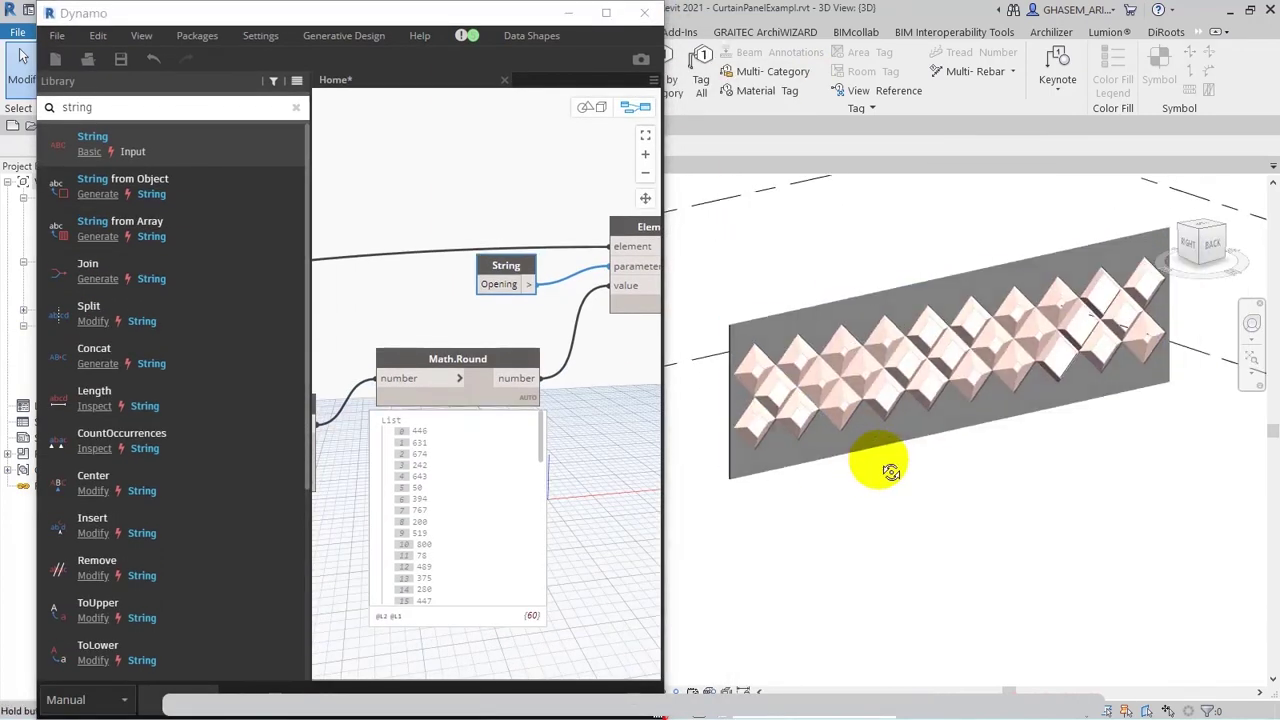
# Set the Code Block value feeding Math.RemapRange's newMax to 500 and rerun the graph to update the panel openings.
pyautogui.moveTo(564, 378); pyautogui.dragTo(579, 388, button='middle')
pyautogui.moveTo(393, 368); pyautogui.dragTo(424, 477, button='middle')
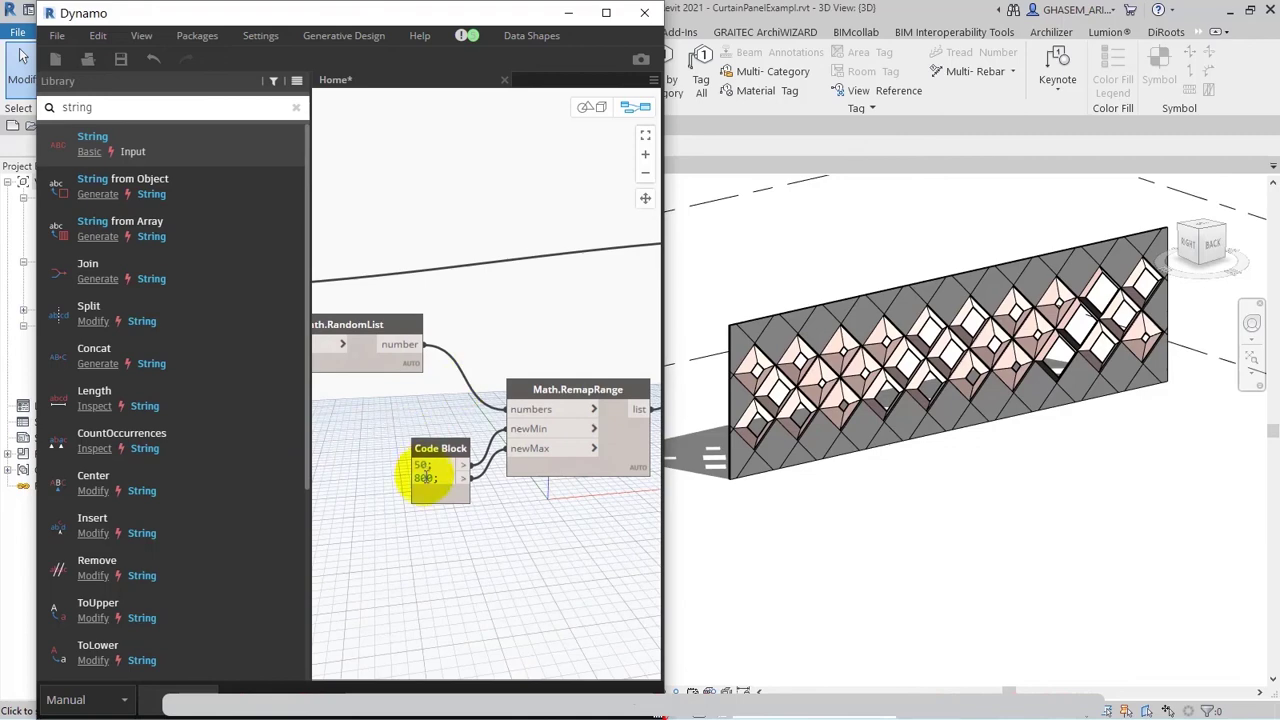
pyautogui.scroll(3, 393, 500)
pyautogui.doubleClick(437, 467)
pyautogui.write('500')
pyautogui.click(443, 543)
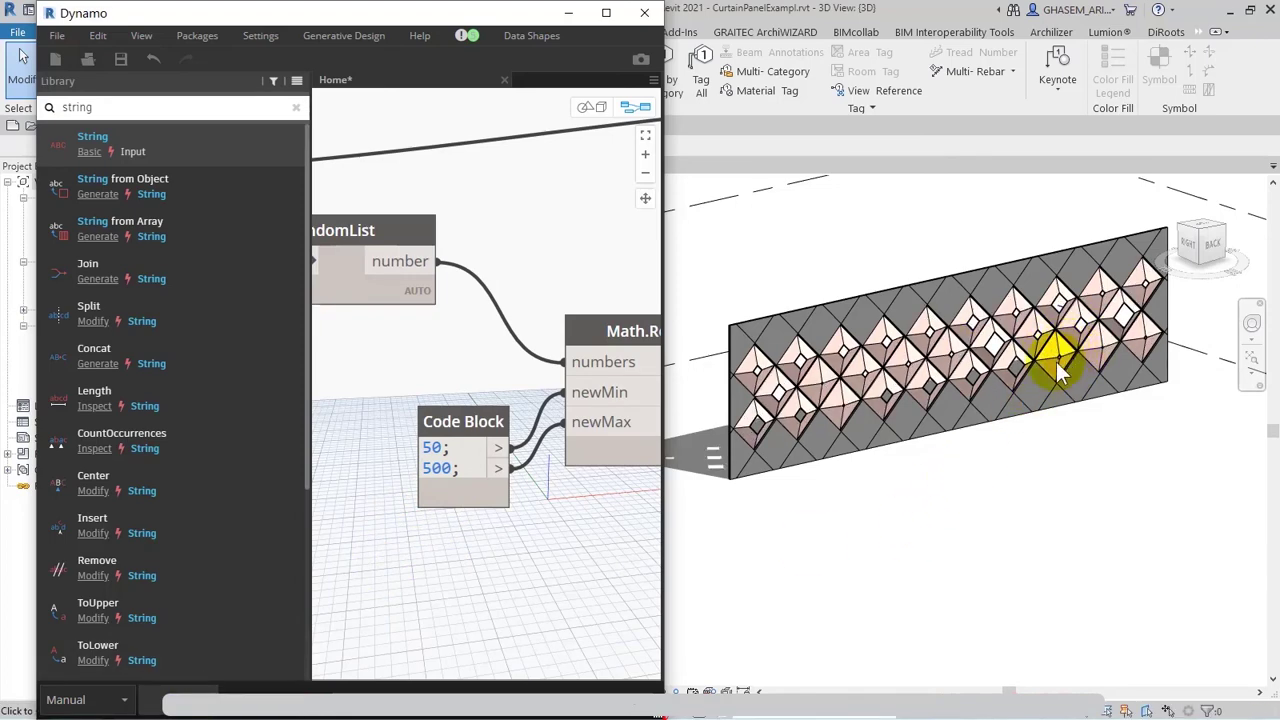
pyautogui.scroll(4, 862, 446)
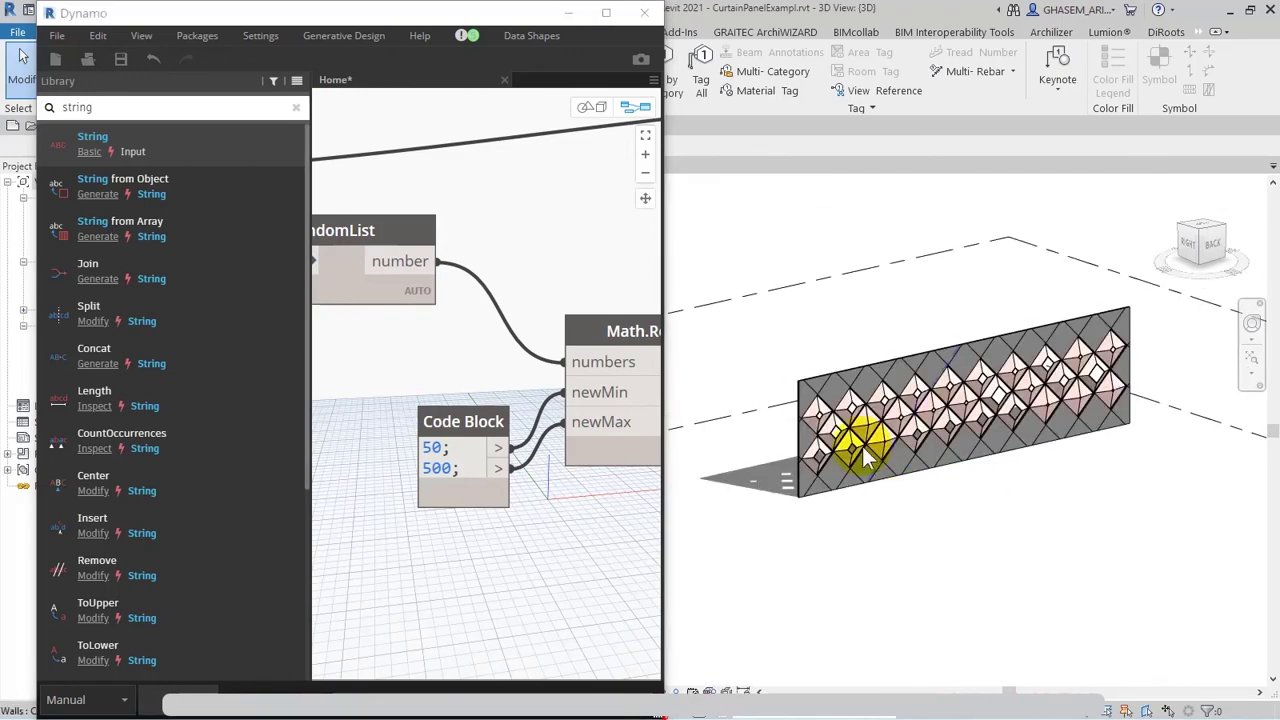